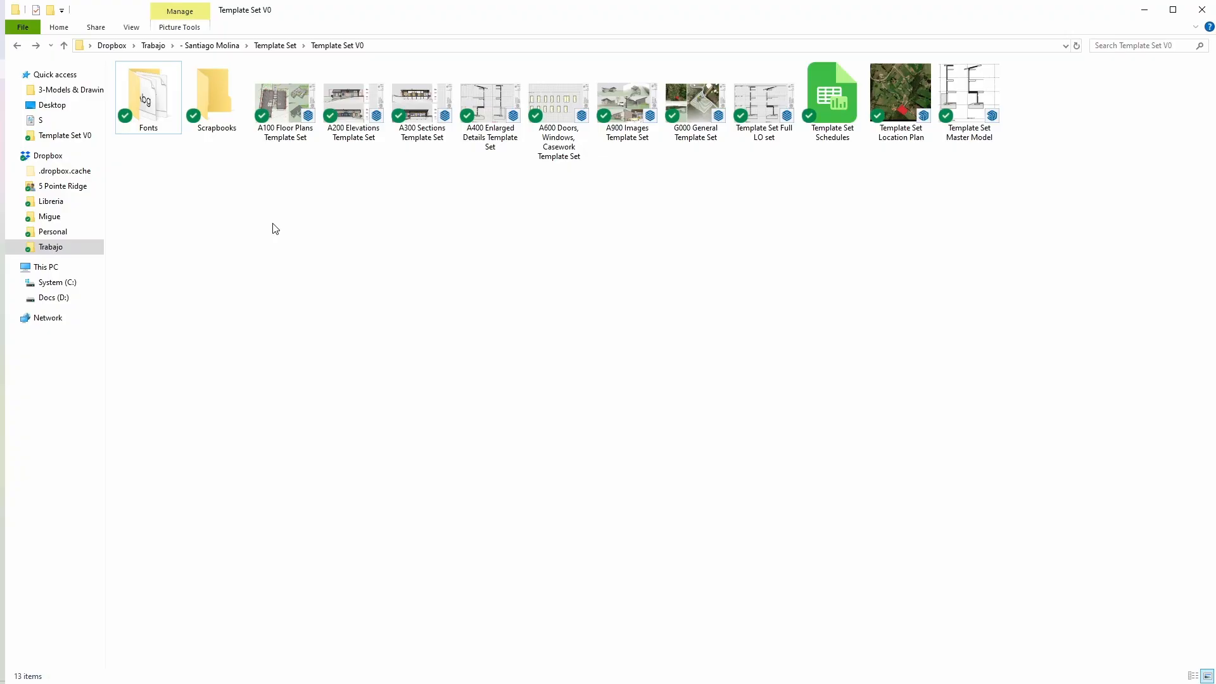
Step: Look through the Template Set V0 folder, from the Scrapbooks folder and floor plans to the schedules, location plan and master model
click(232, 97)
click(236, 255)
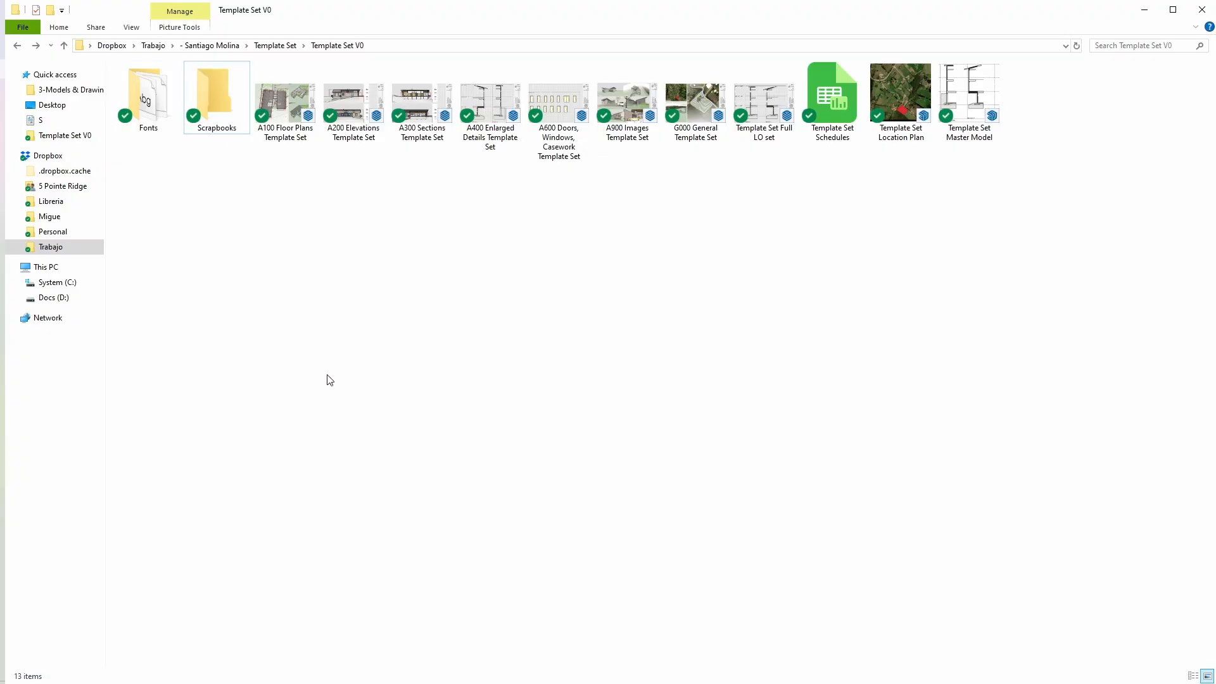
click(278, 111)
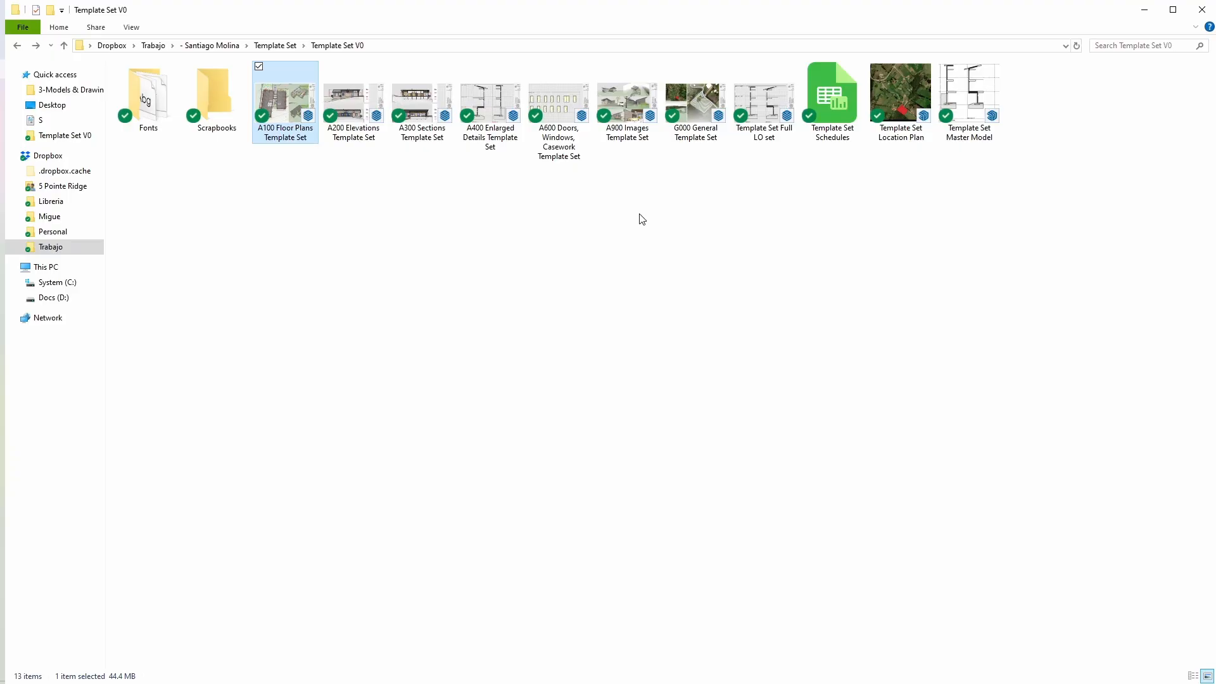
key(g)
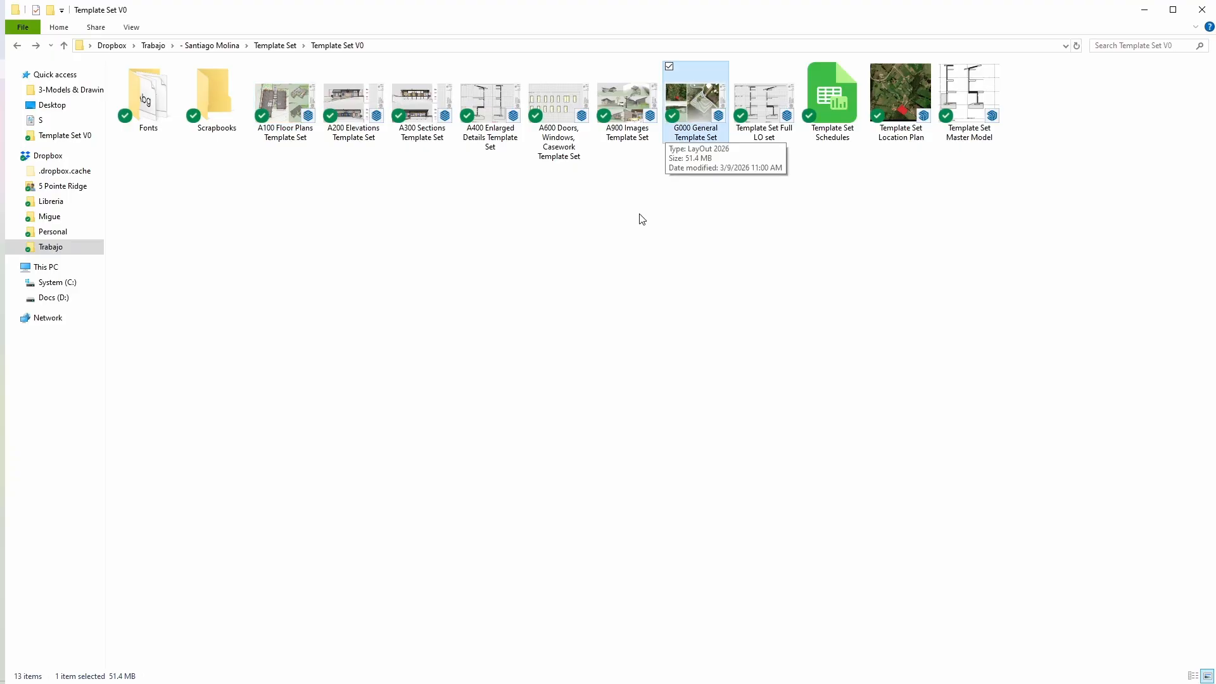
click(745, 90)
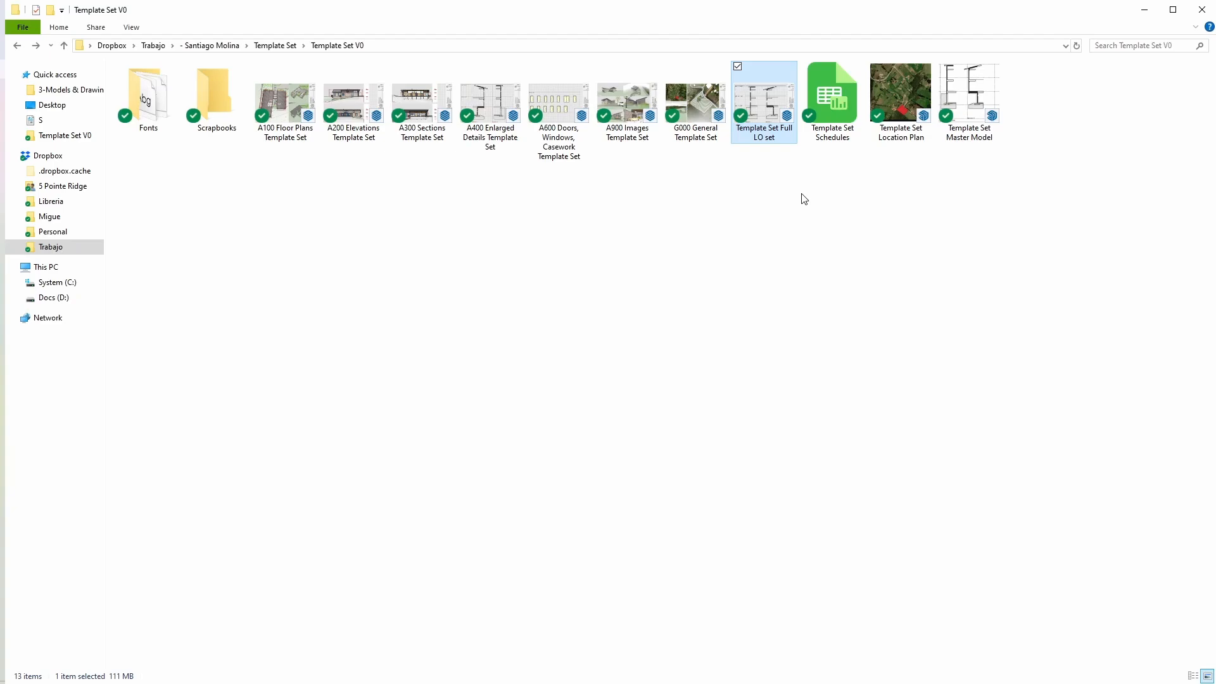
click(826, 98)
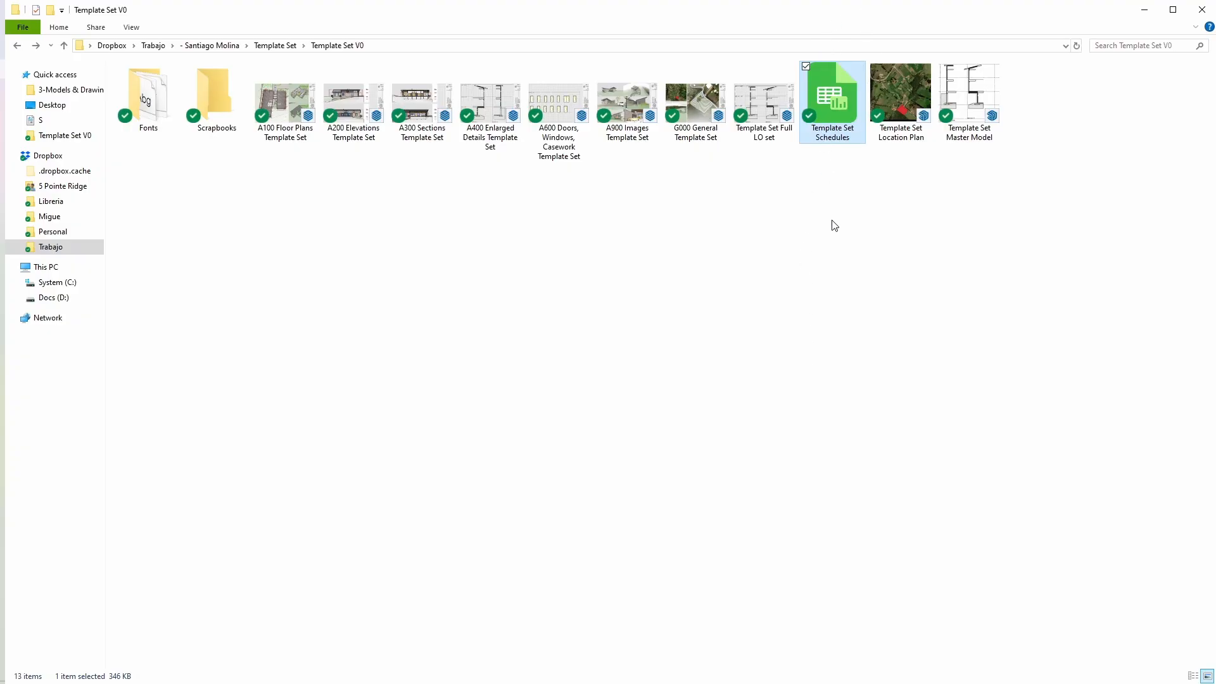
click(895, 76)
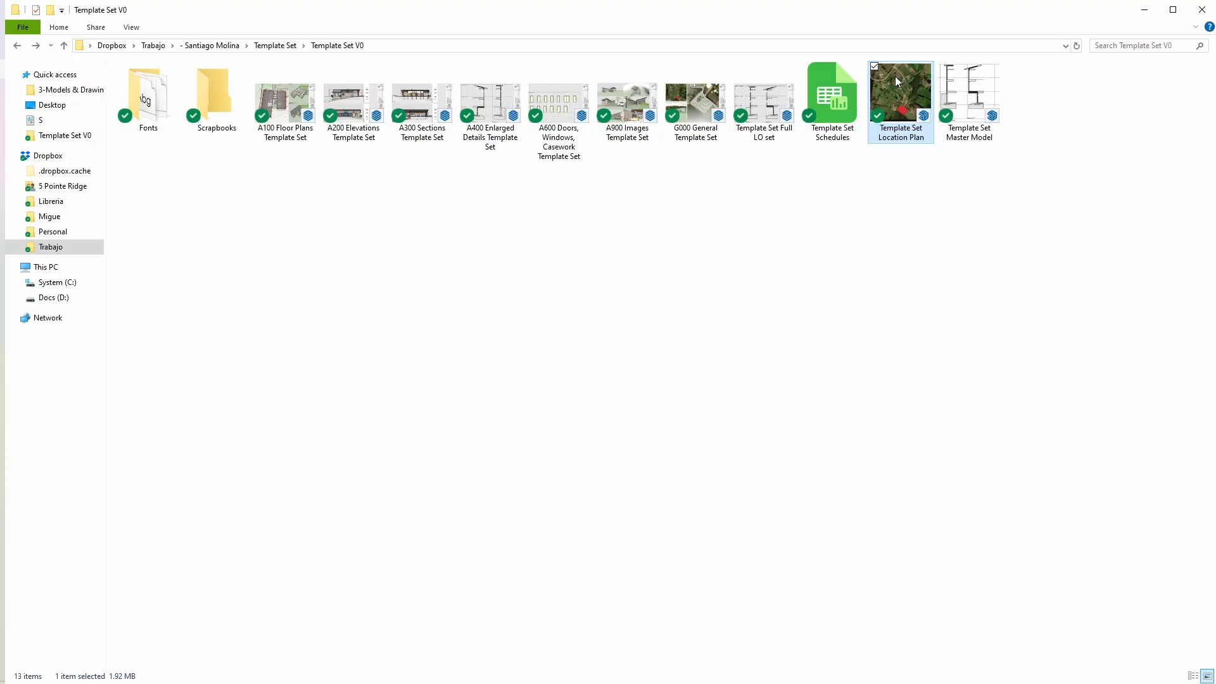
click(974, 91)
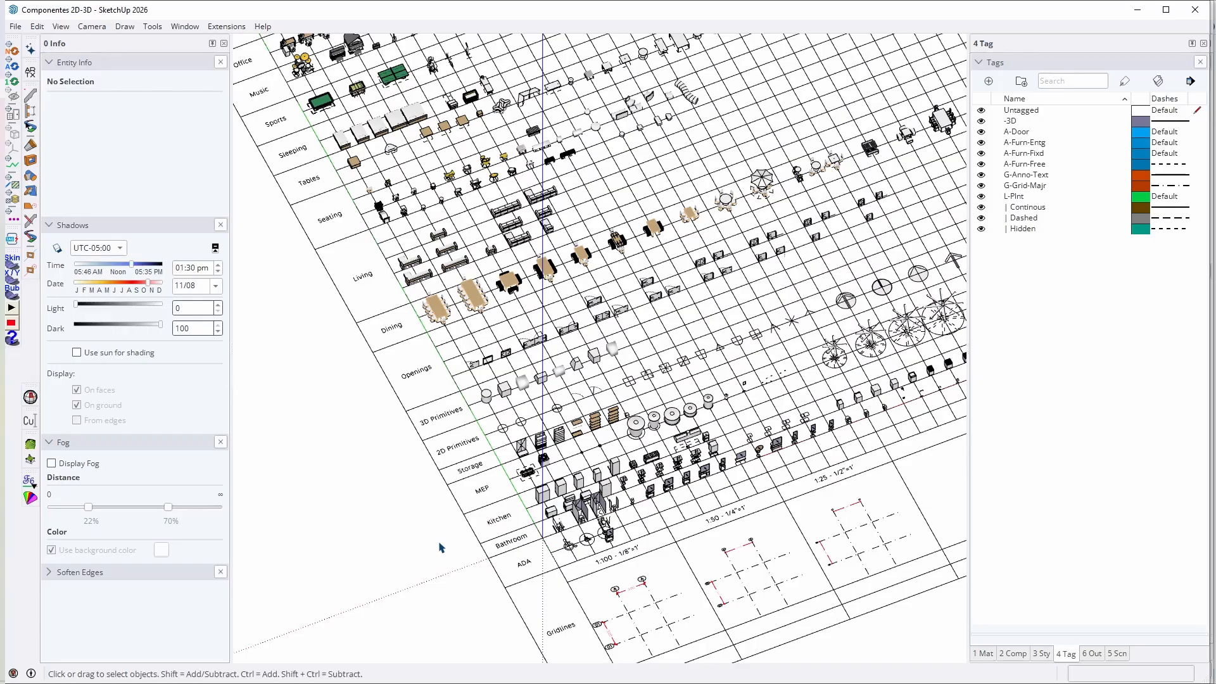
Step: In SketchUp, examine the labelled category rows of the Componentes 2D-3D library and its living and dining furniture
scroll(441, 547, up, 8)
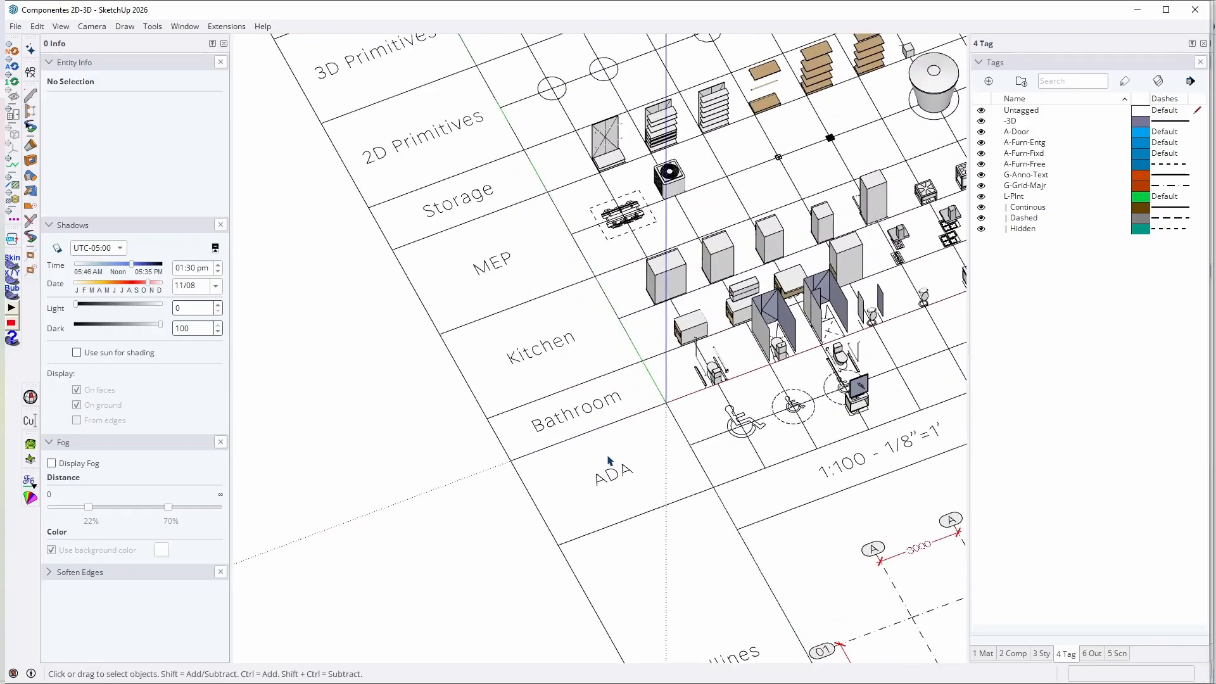
scroll(591, 418, down, 3)
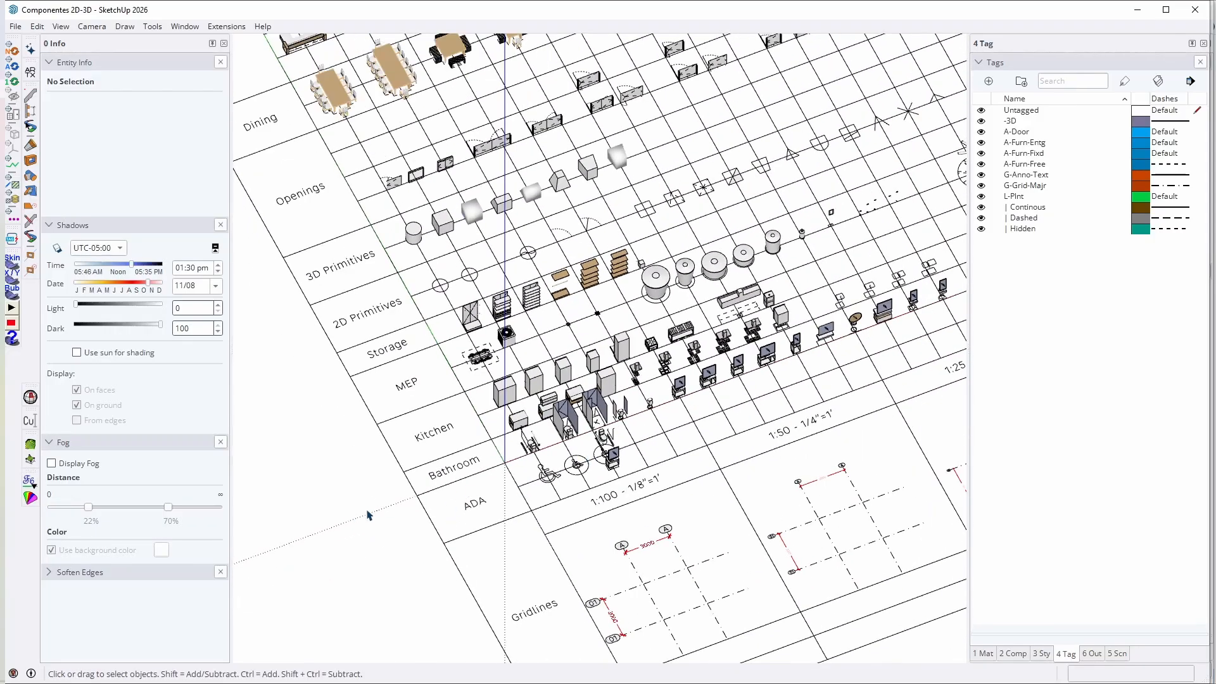
shift+middle_drag(450, 501, 555, 479)
scroll(561, 452, up, 2)
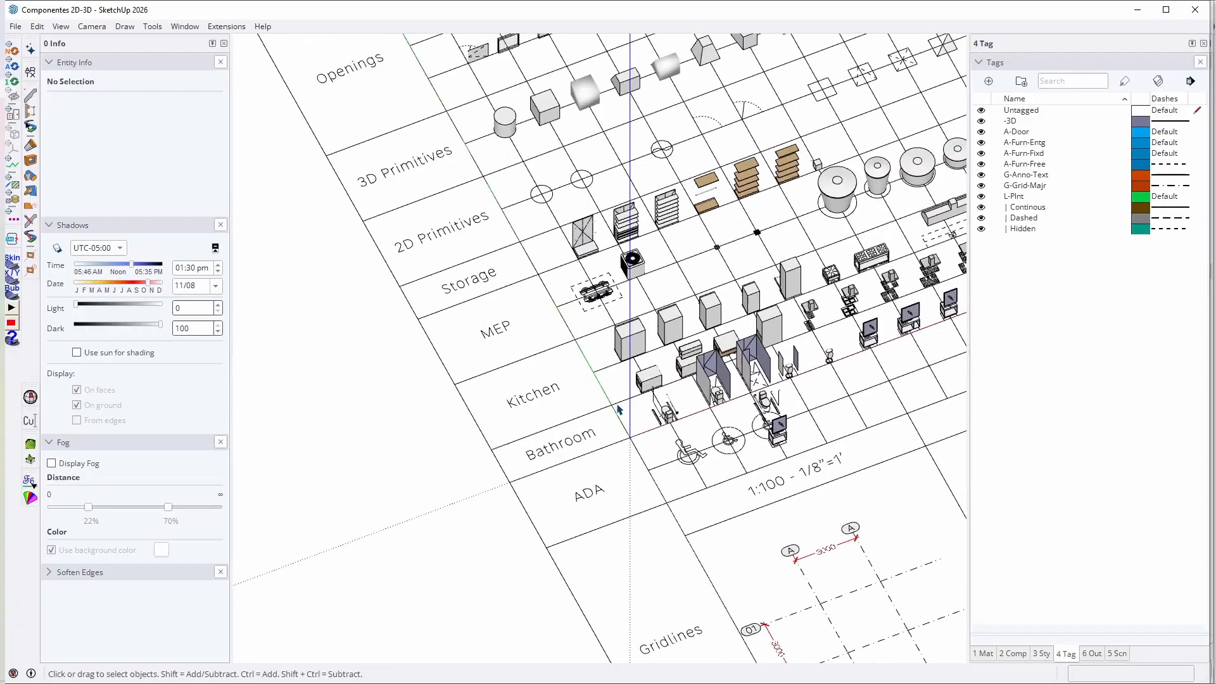
middle_drag(619, 409, 600, 459)
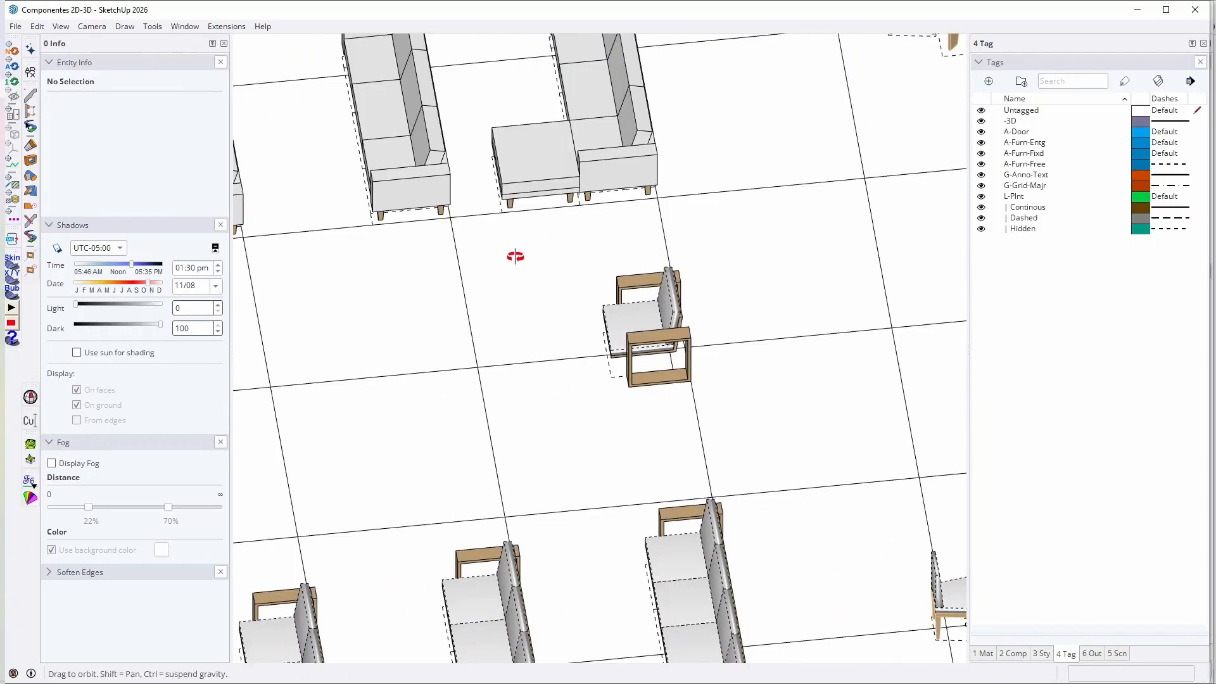
middle_drag(516, 255, 619, 314)
scroll(619, 315, up, 8)
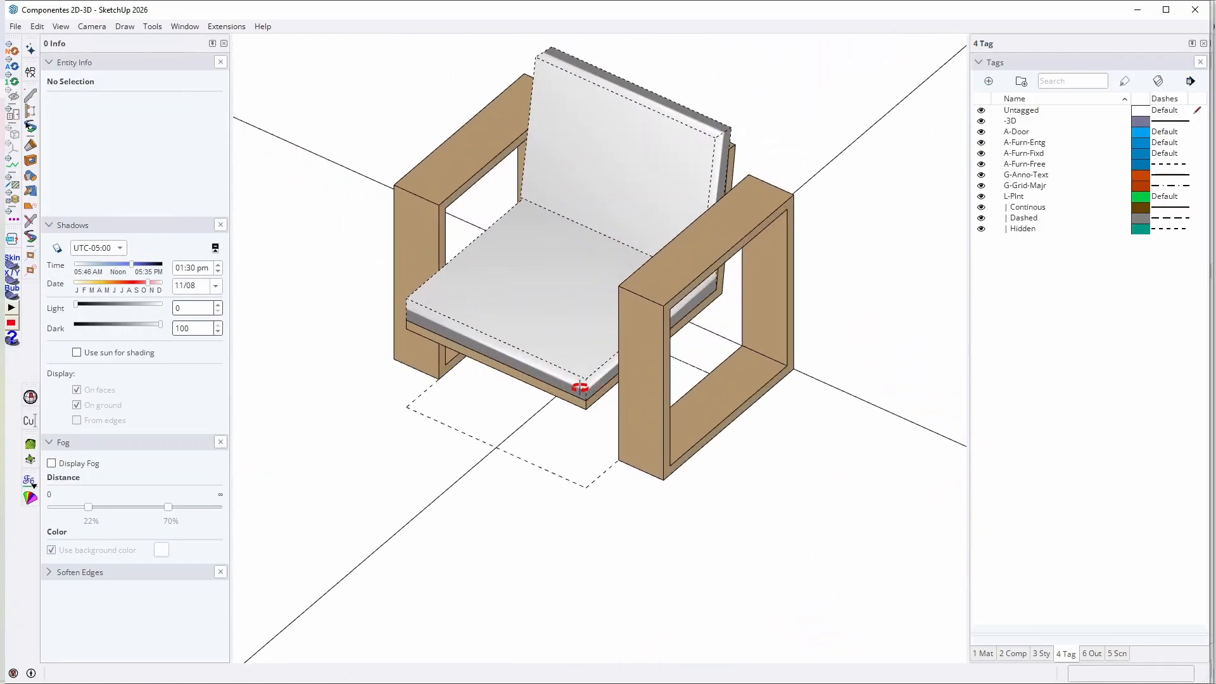
scroll(580, 388, down, 8)
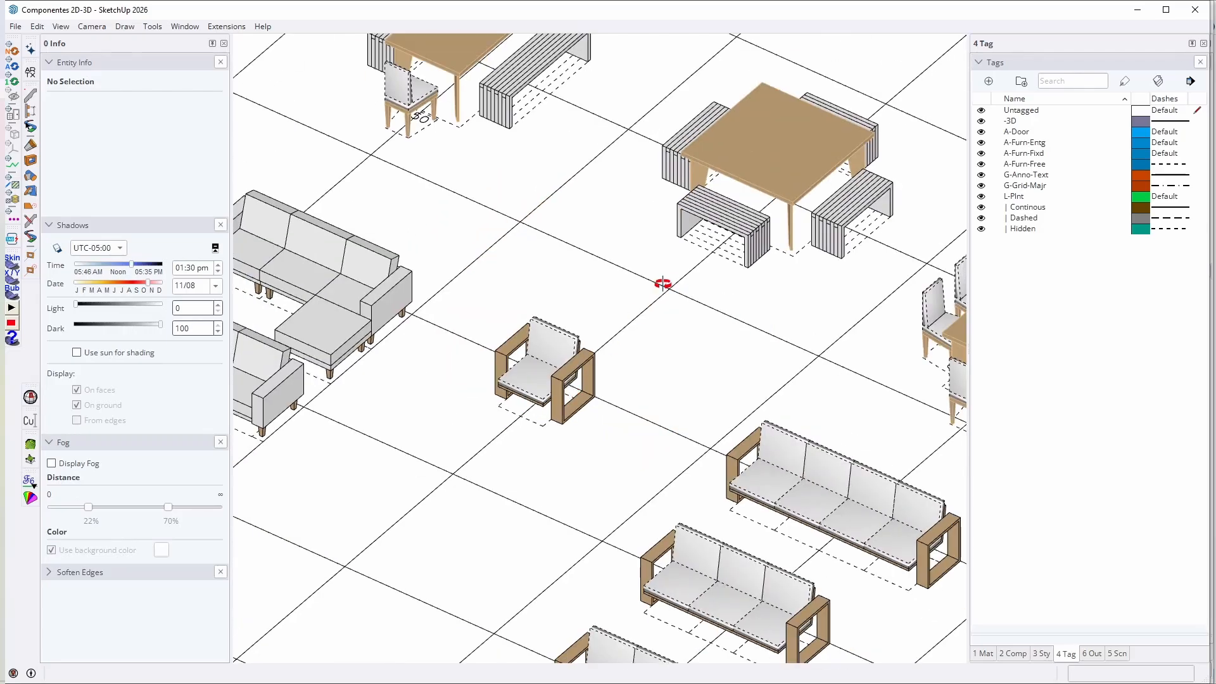
middle_drag(662, 283, 720, 230)
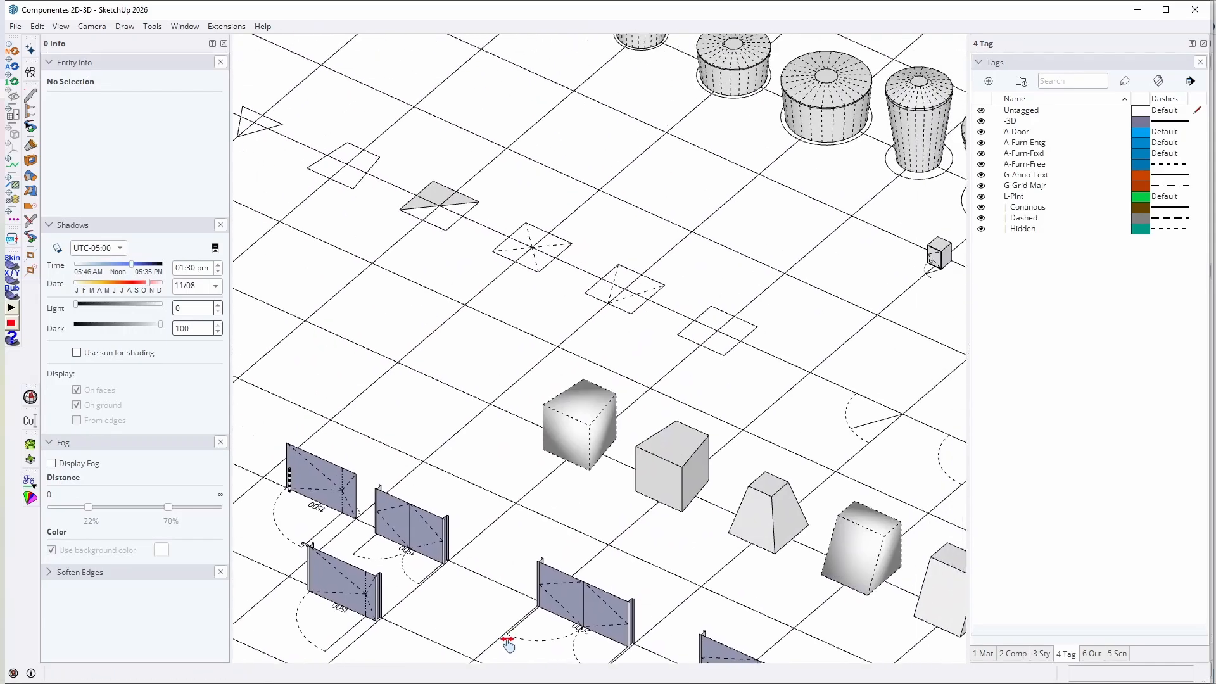
middle_drag(507, 641, 377, 584)
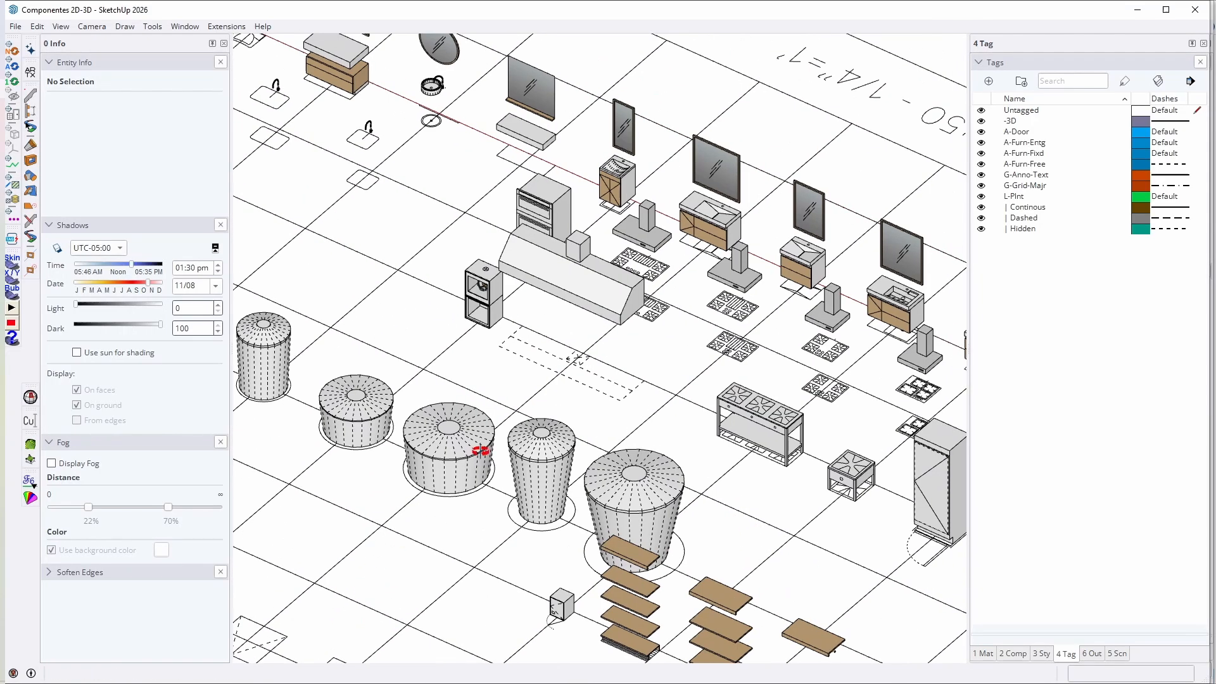
Step: Examine the kitchen and bathroom components up close, including the toilets, mirrors, sinks and cabinets
shift+middle_drag(481, 450, 602, 545)
scroll(608, 356, down, 4)
middle_drag(345, 339, 198, 416)
shift+middle_drag(599, 350, 456, 403)
scroll(568, 410, up, 7)
middle_drag(569, 411, 1096, 364)
middle_drag(443, 330, 703, 316)
shift+middle_drag(703, 316, 644, 313)
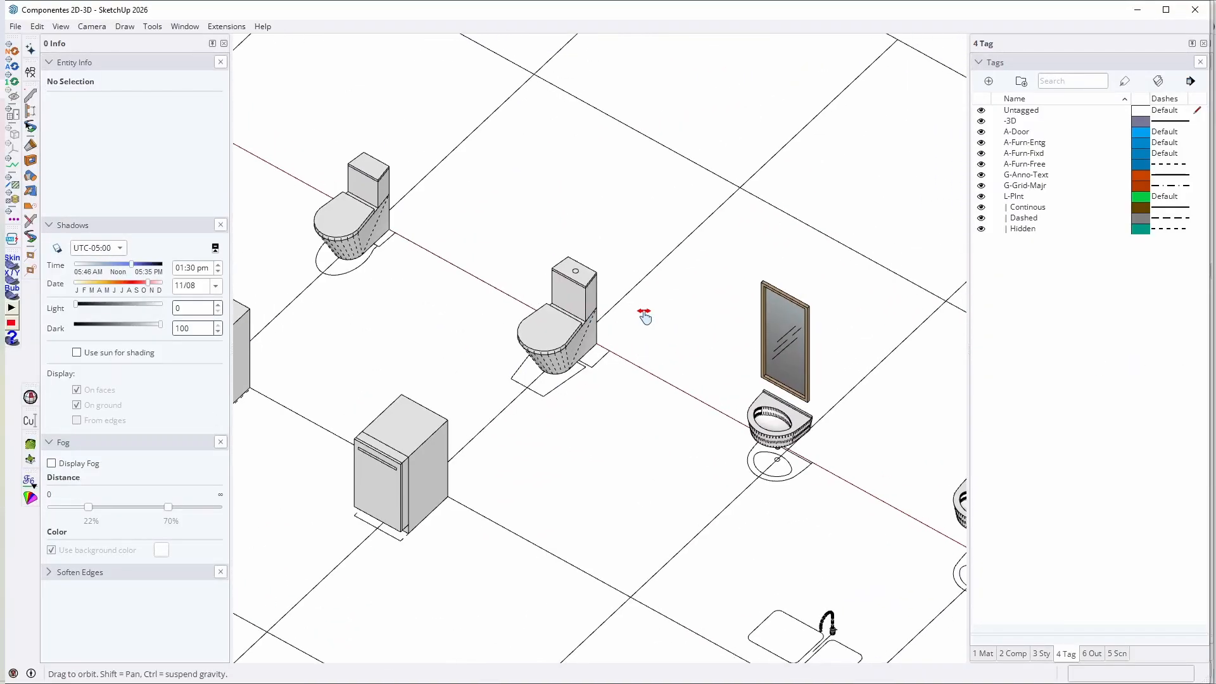
scroll(750, 352, down, 3)
shift+middle_drag(754, 366, 689, 352)
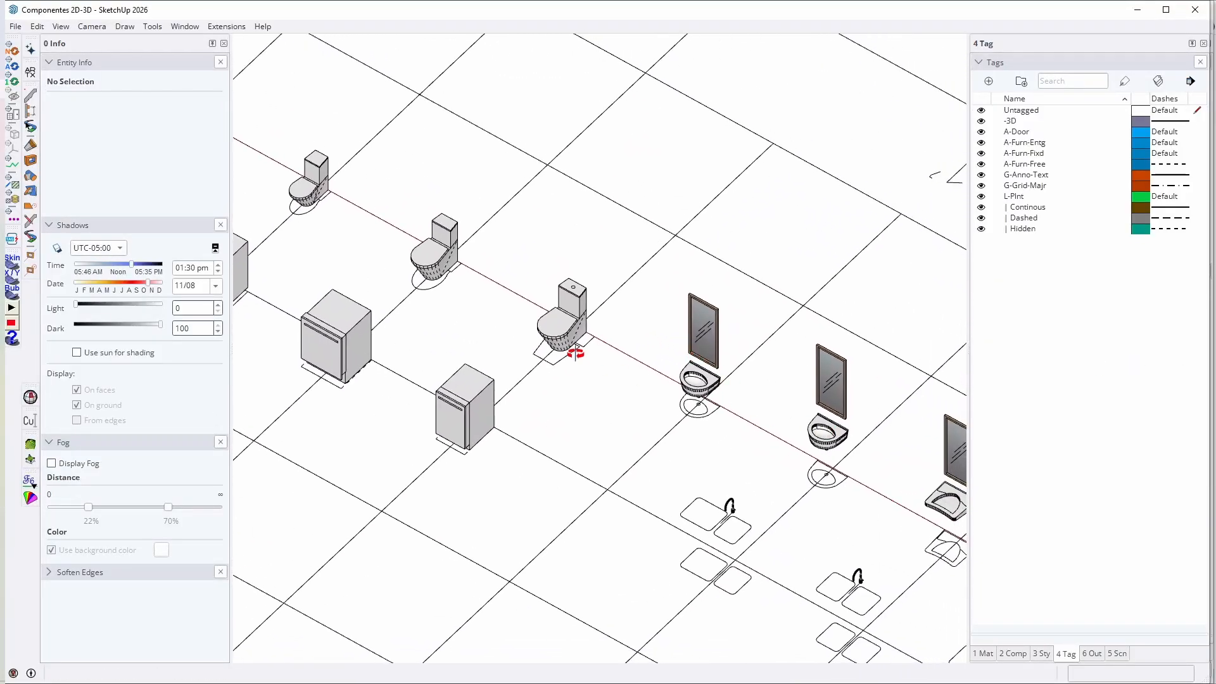
shift+middle_drag(806, 391, 562, 274)
shift+middle_drag(877, 491, 789, 426)
shift+middle_drag(451, 276, 549, 313)
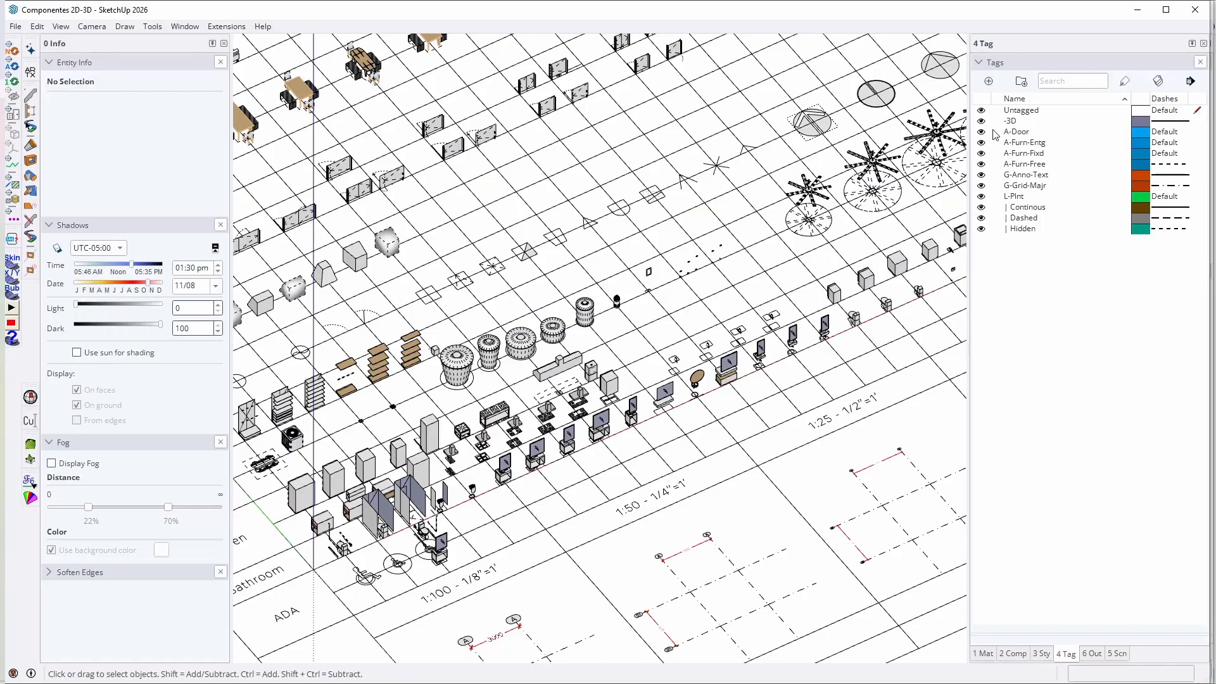
Step: Hide the -3D tag to leave only the 2D symbols, and view the component library from the top
click(1019, 124)
click(982, 120)
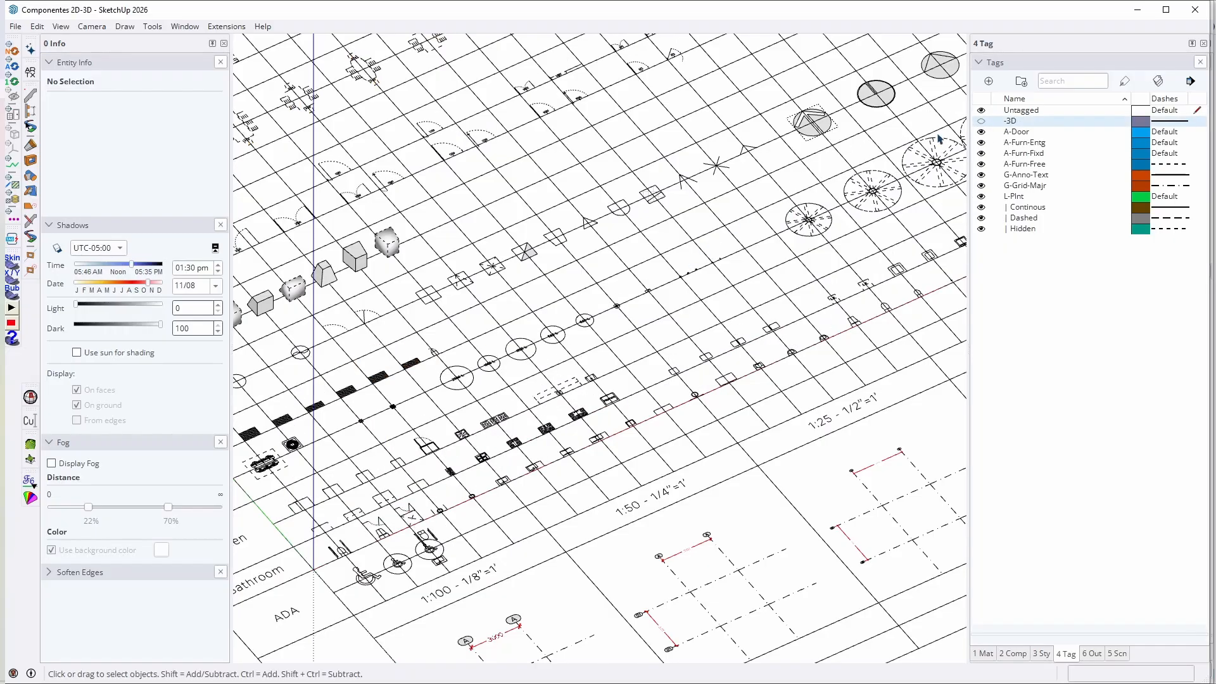
middle_drag(635, 213, 781, 268)
key(super)
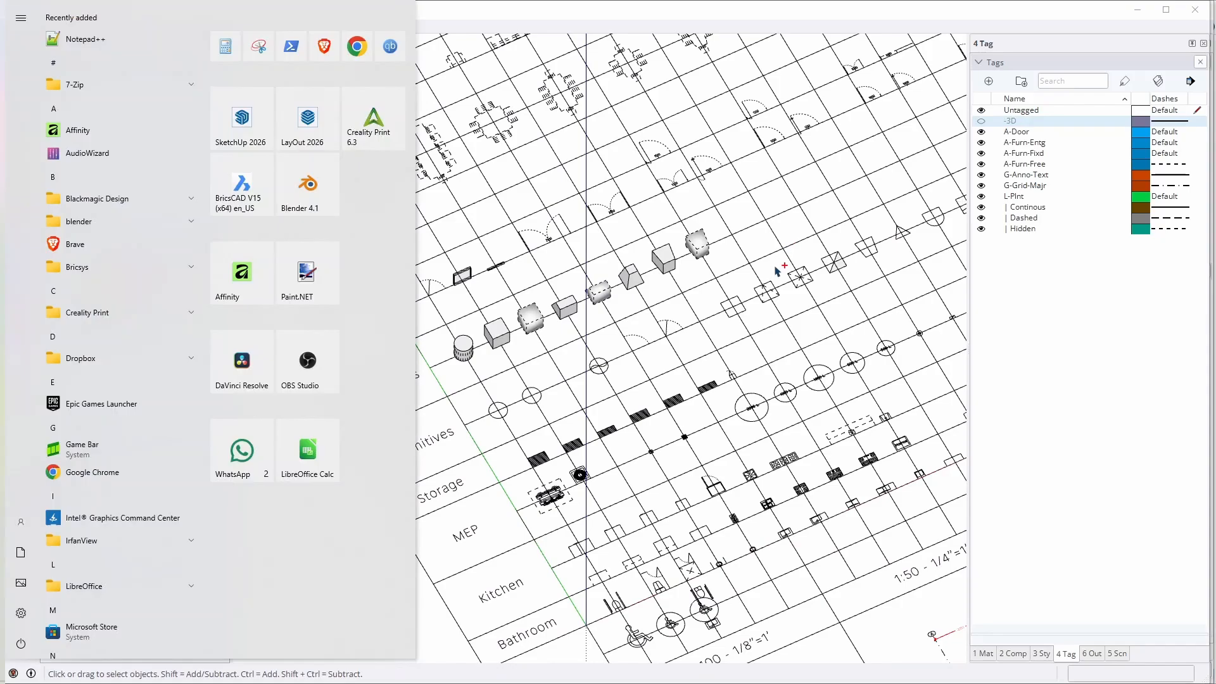
scroll(825, 330, down, 2)
key(super)
key(t)
scroll(586, 443, up, 7)
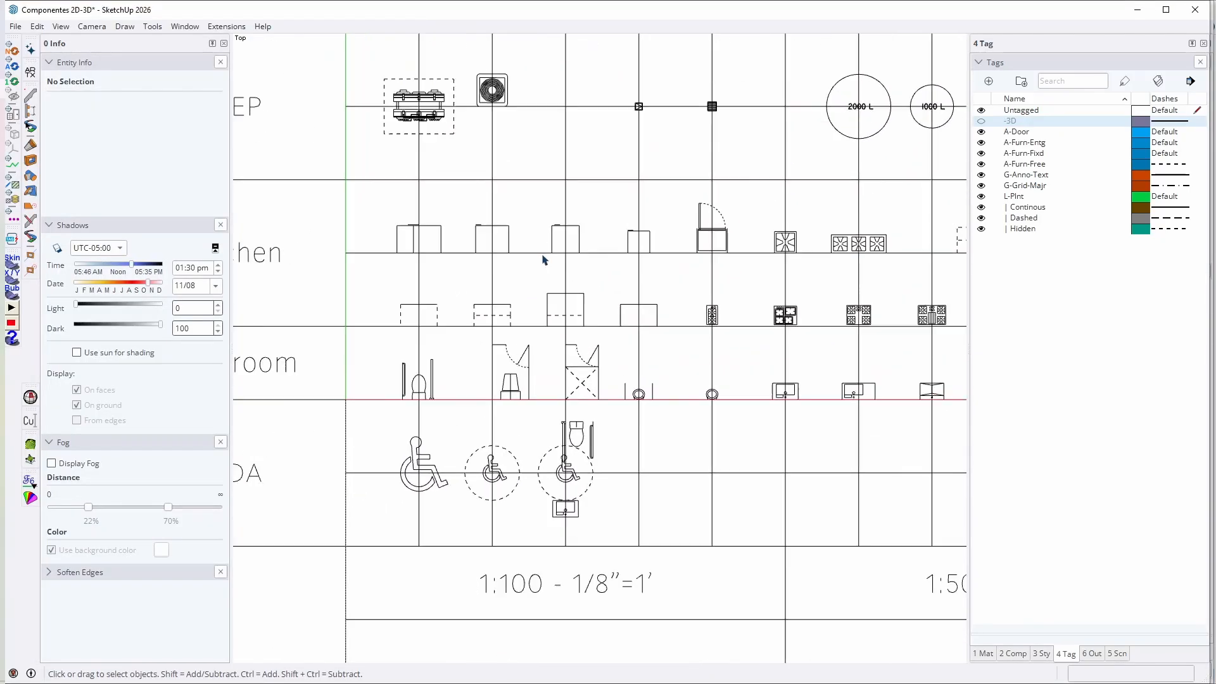
Step: Examine the 2D kitchen and bathroom symbols in plan and from an angled view
shift+middle_drag(721, 372, 506, 365)
scroll(637, 382, up, 6)
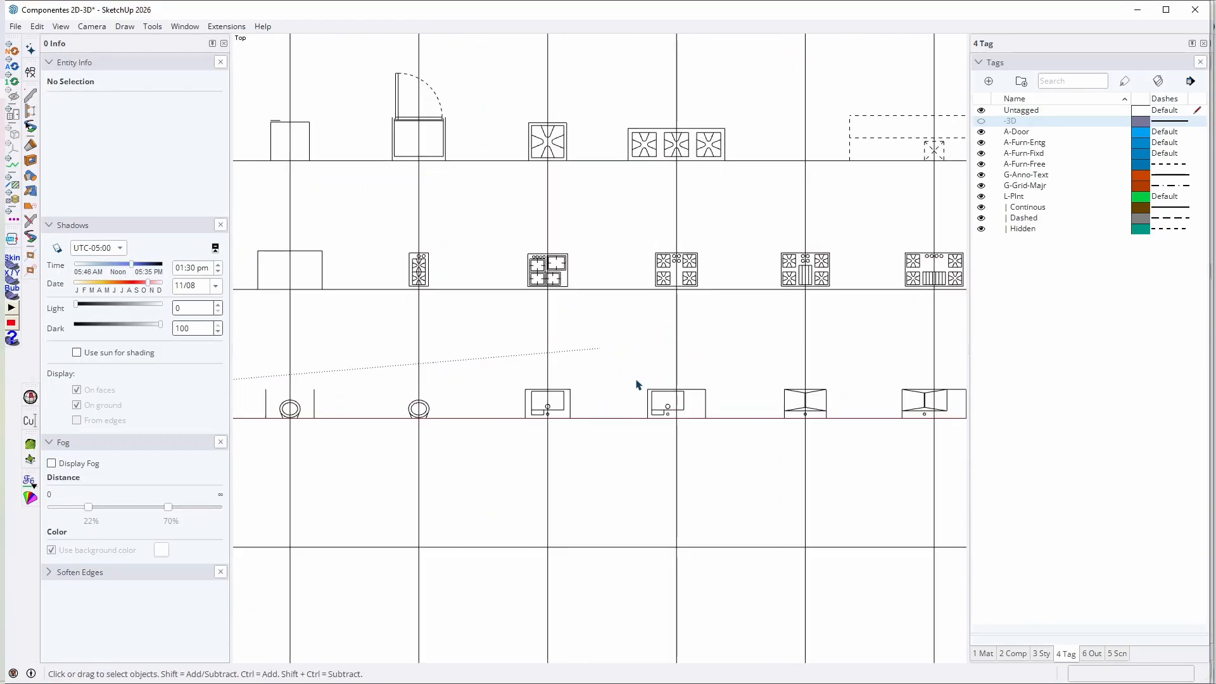
middle_drag(637, 381, 849, 104)
scroll(697, 407, up, 5)
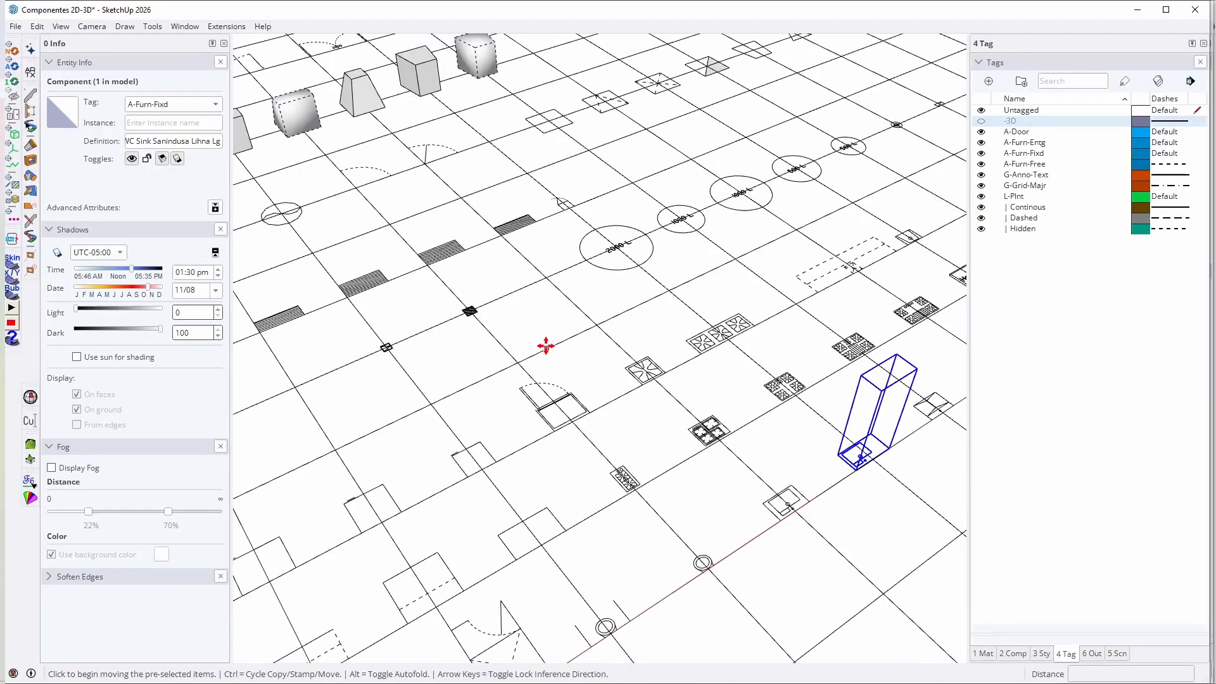
scroll(546, 345, down, 8)
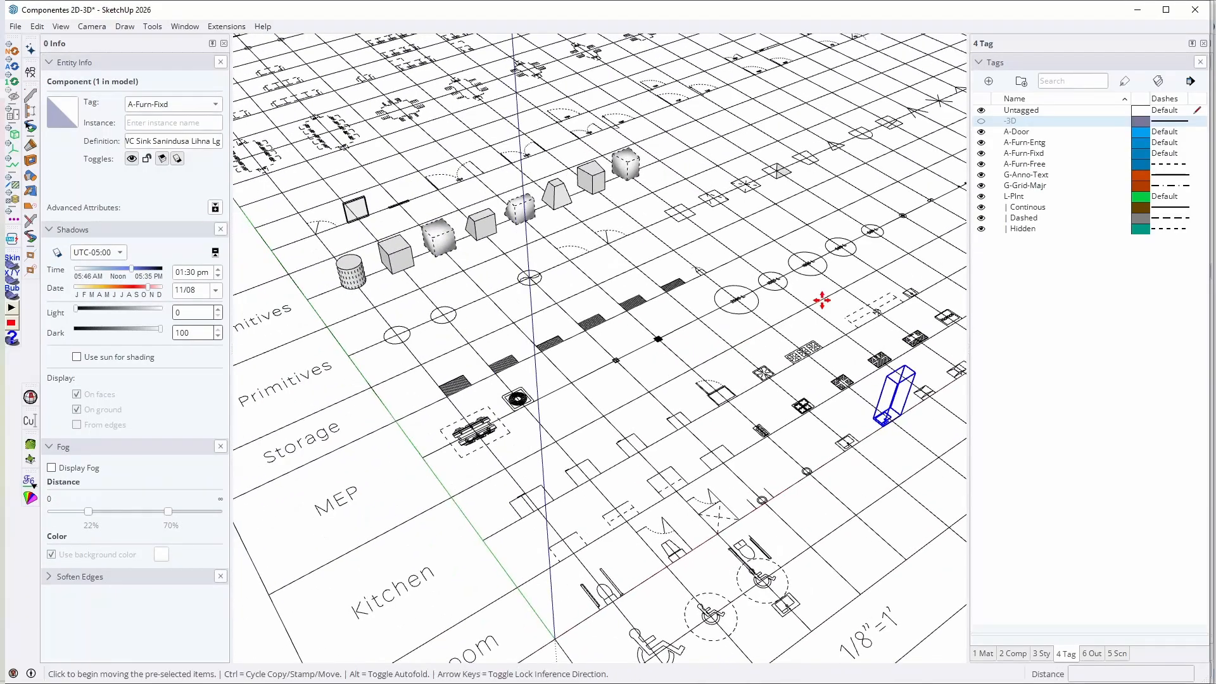
Step: Show the -3D tag briefly and hide it again to compare the 3D and 2D representations across the library
click(981, 121)
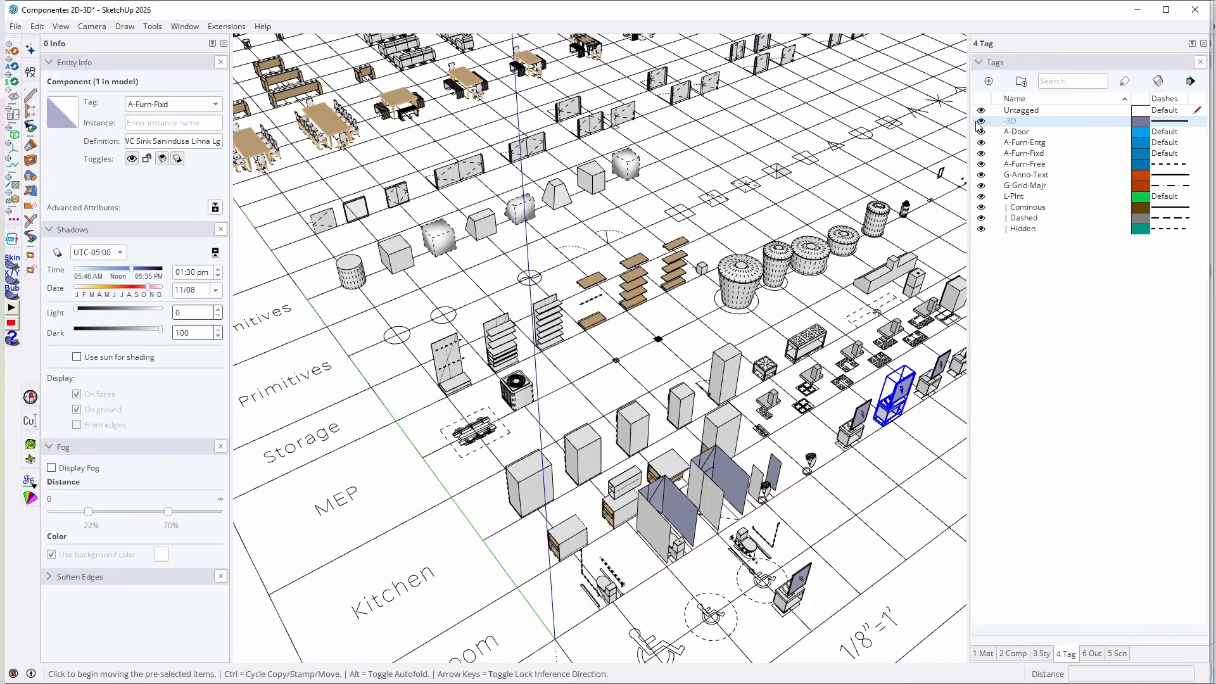
click(981, 121)
scroll(506, 348, down, 4)
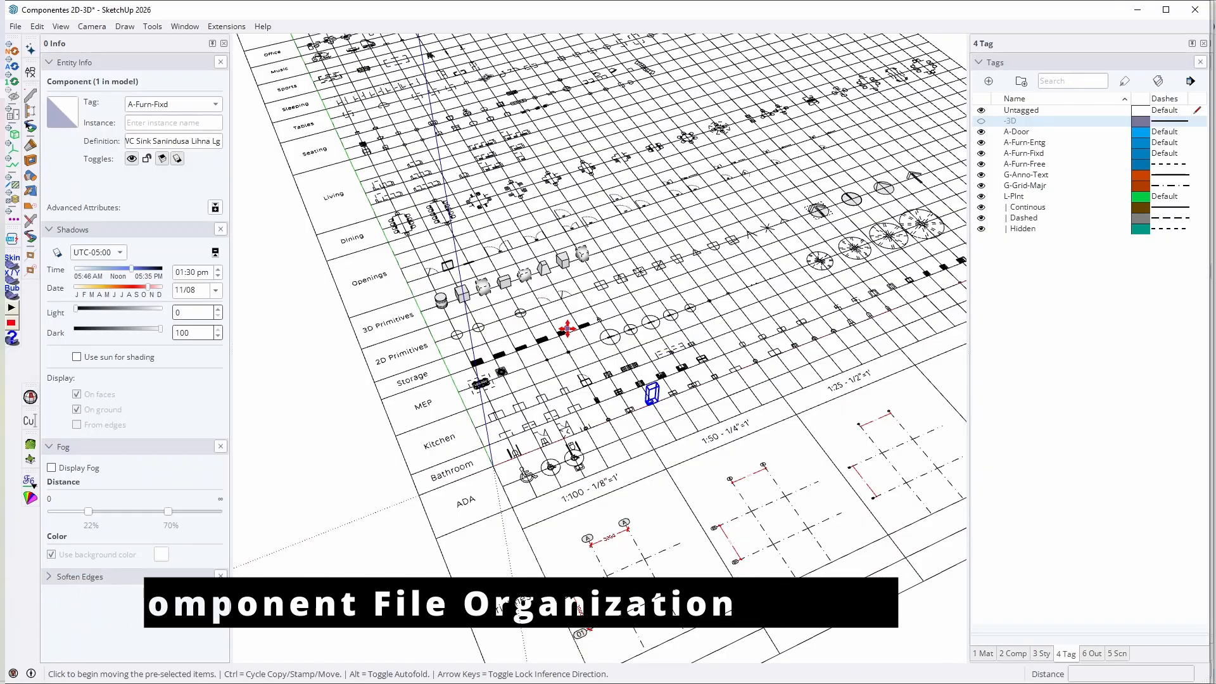
scroll(567, 328, down, 3)
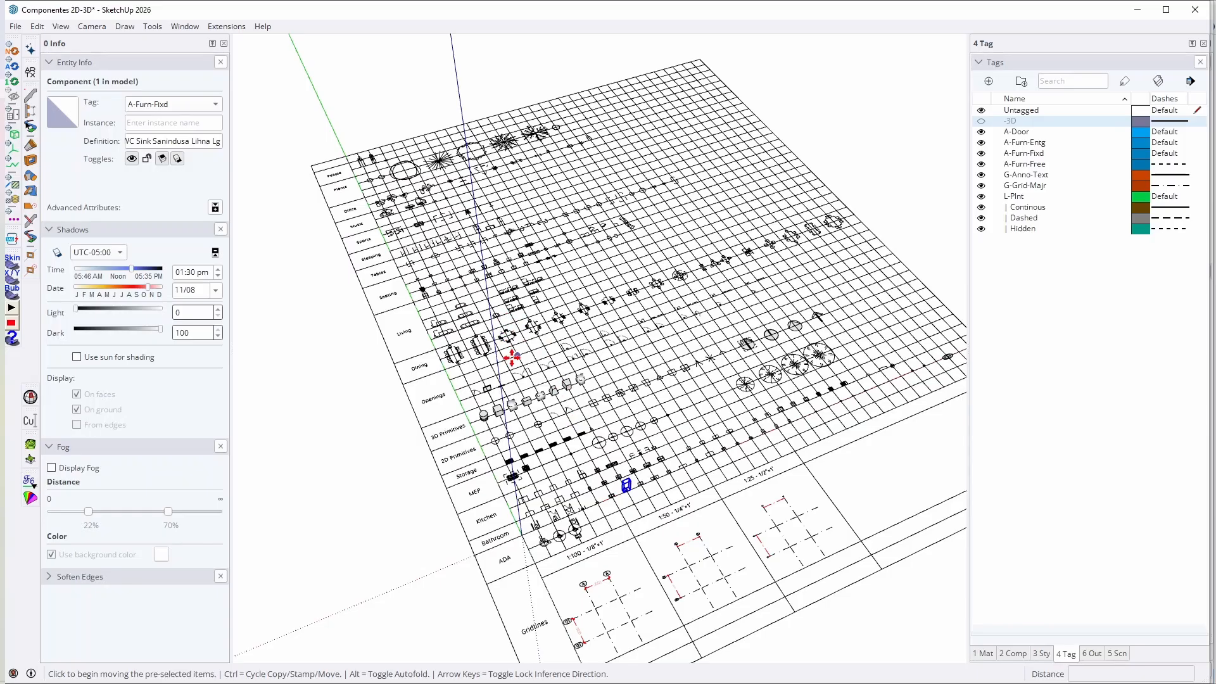
Step: Select the FURN Table 12p component in the Dining row and check its tag and definition
key(space)
scroll(475, 356, up, 4)
scroll(475, 357, up, 2)
click(482, 348)
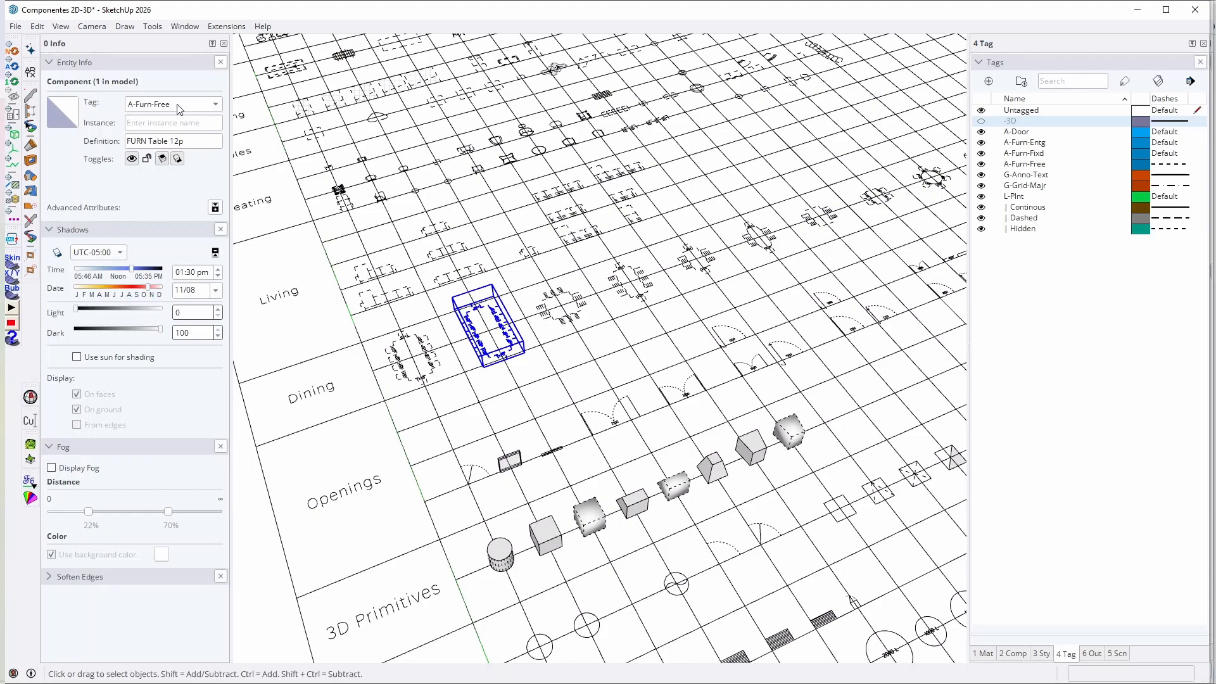
middle_drag(657, 254, 721, 311)
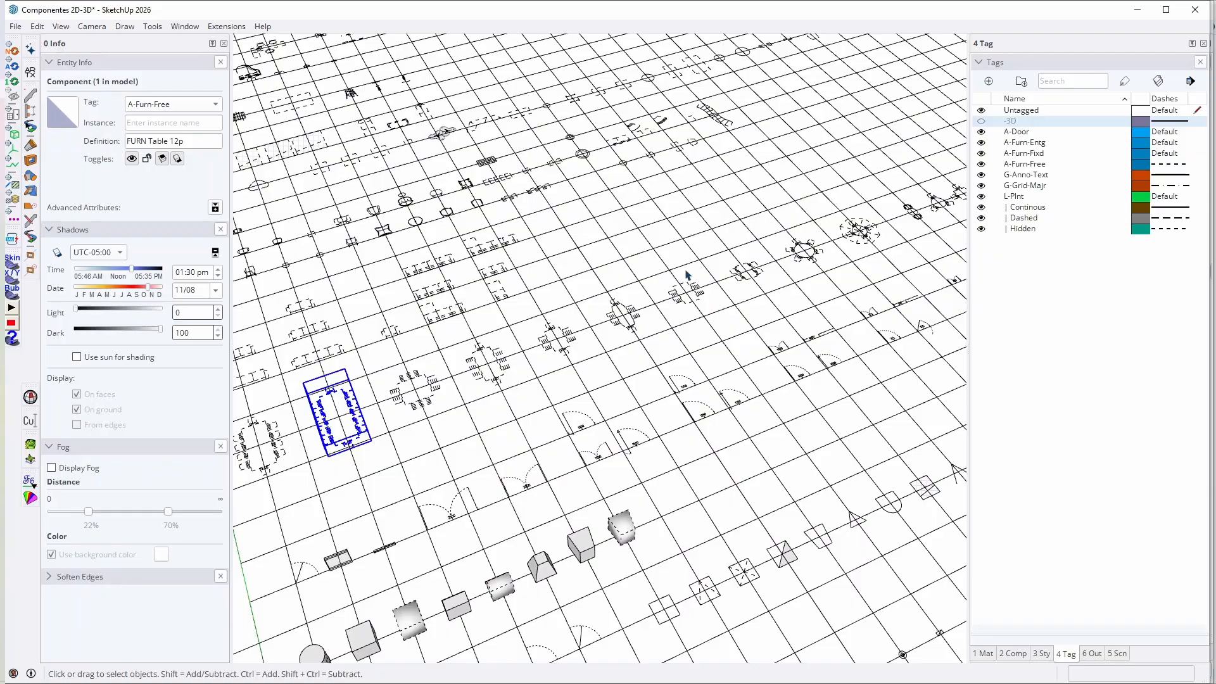
Step: Show the -3D tag and inspect the trees in the Plants row
middle_drag(564, 228, 835, 170)
scroll(749, 278, up, 3)
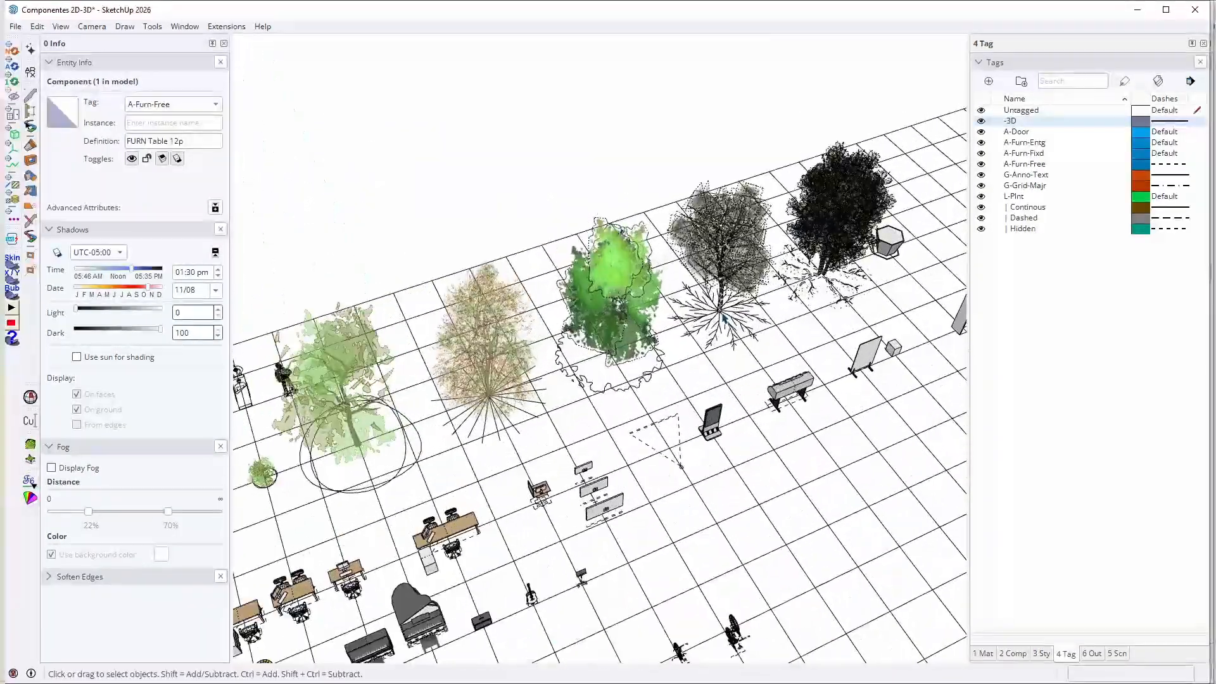
scroll(724, 316, down, 3)
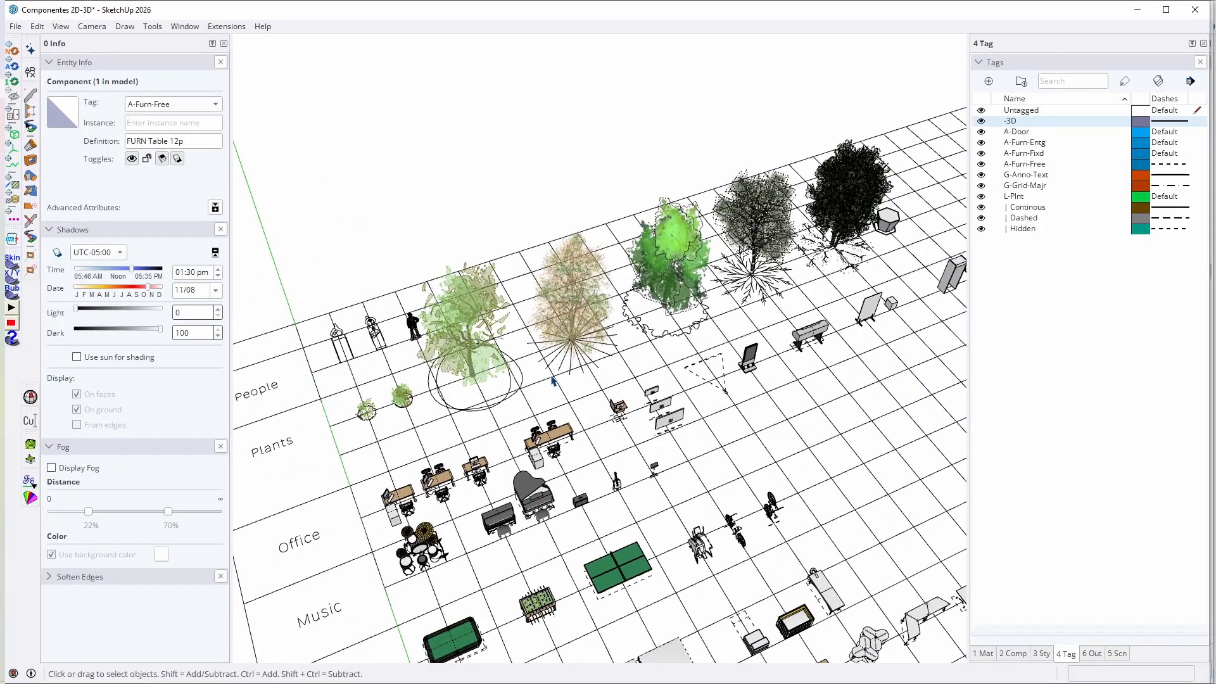
scroll(690, 240, up, 3)
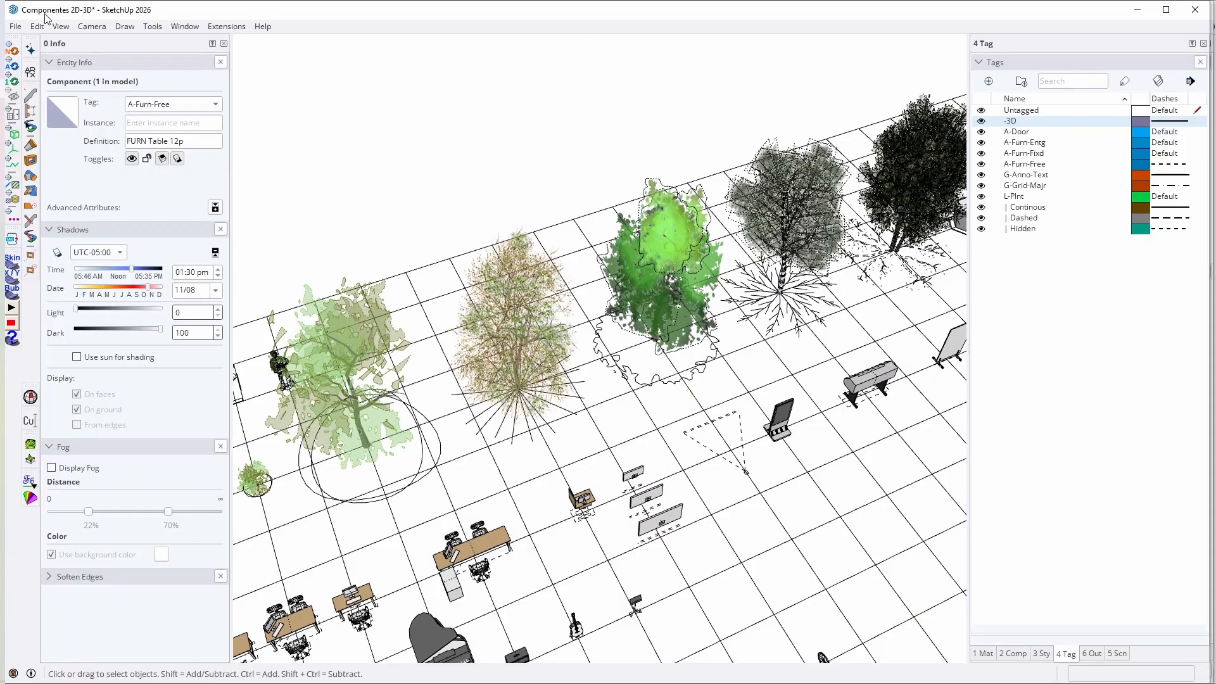
Step: Turn off the display of hidden geometry and look over the component library
click(63, 26)
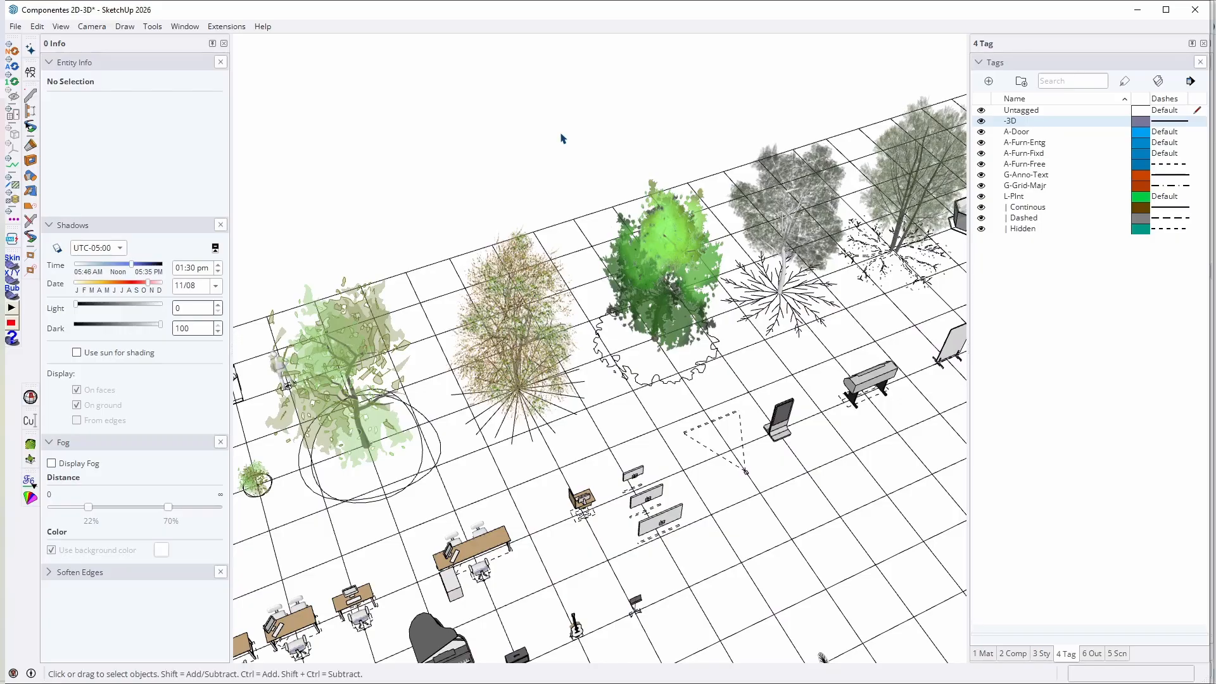
scroll(563, 138, down, 5)
middle_drag(409, 402, 591, 206)
middle_drag(757, 398, 754, 241)
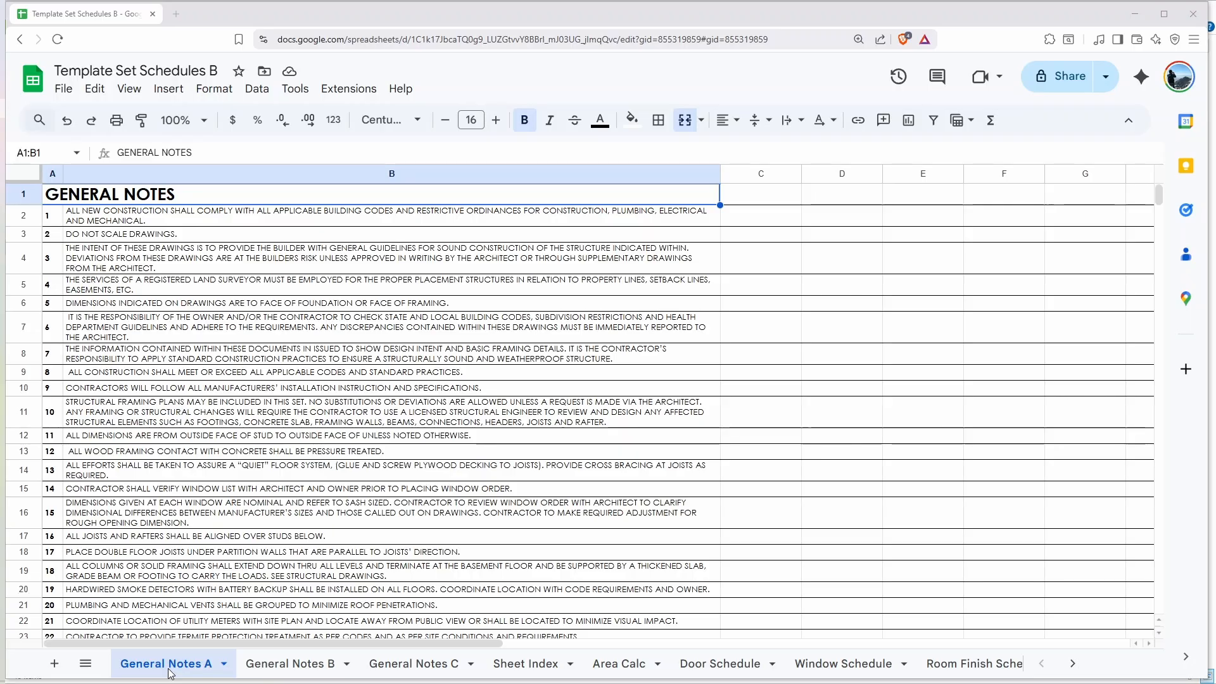
Step: In Google Sheets, review the Sheet Index, Area Calc, Window Schedule and Room Finish Schedule sheets of Template Set Schedules B
click(526, 663)
click(625, 665)
click(842, 664)
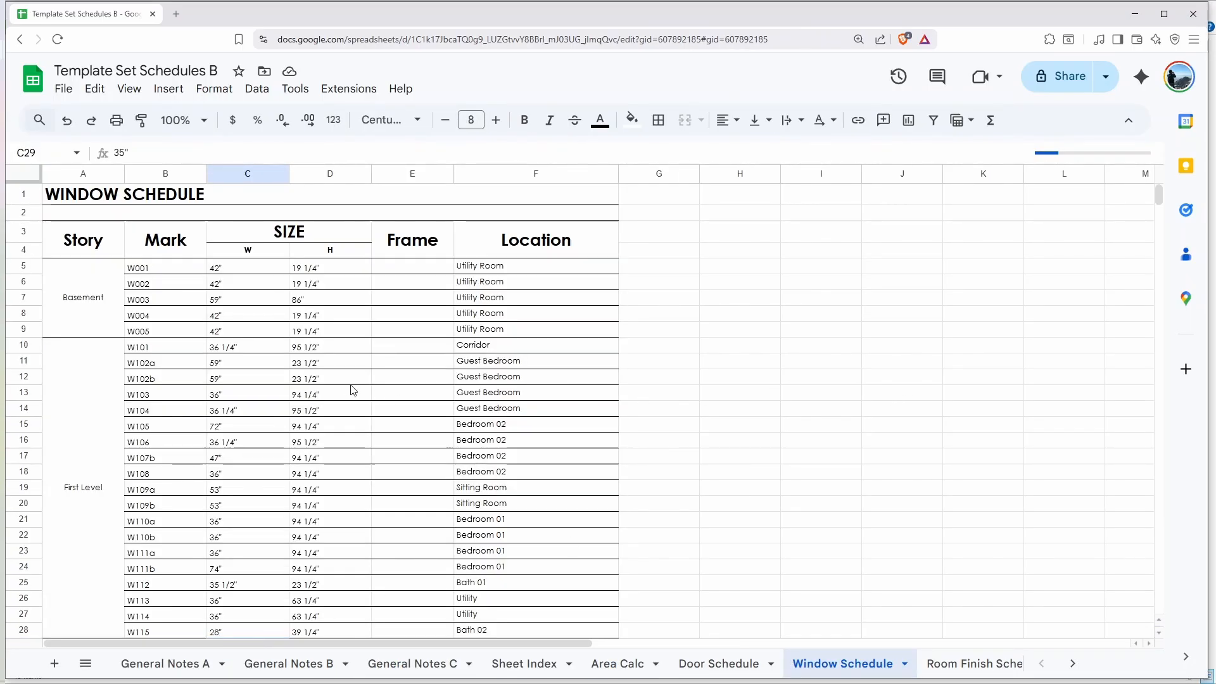
click(969, 664)
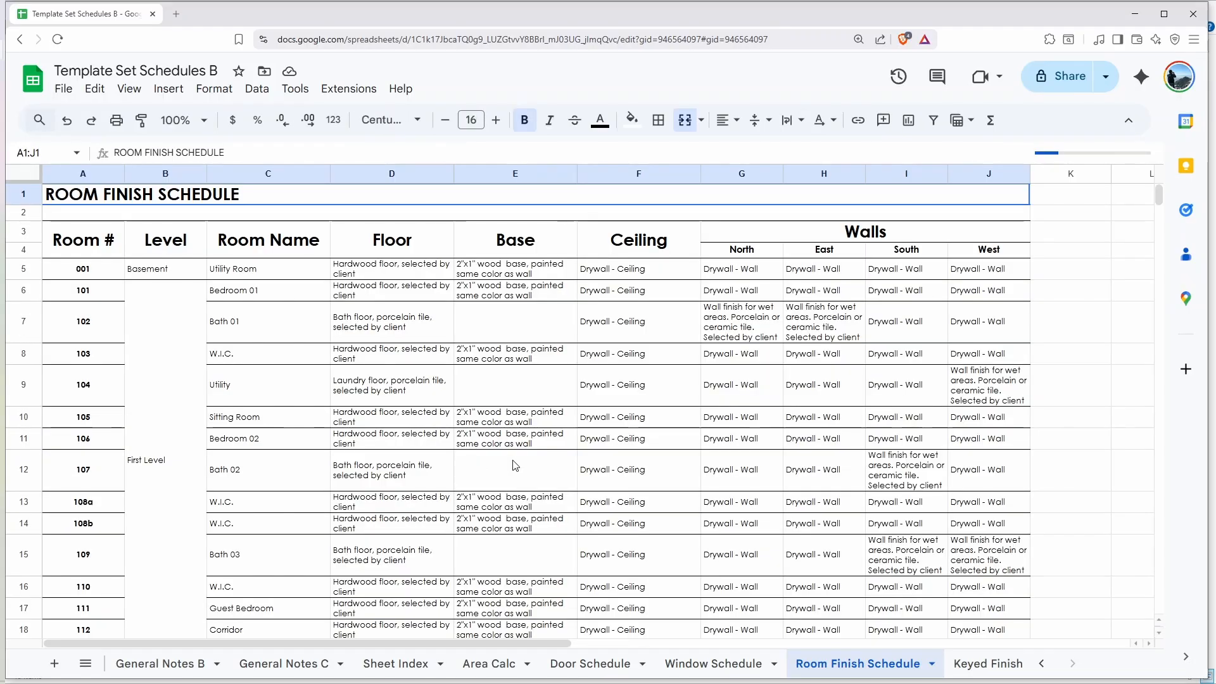
Step: Review the Keyed Finish sheet and another sheet of Template Set Schedules B
click(984, 661)
click(160, 664)
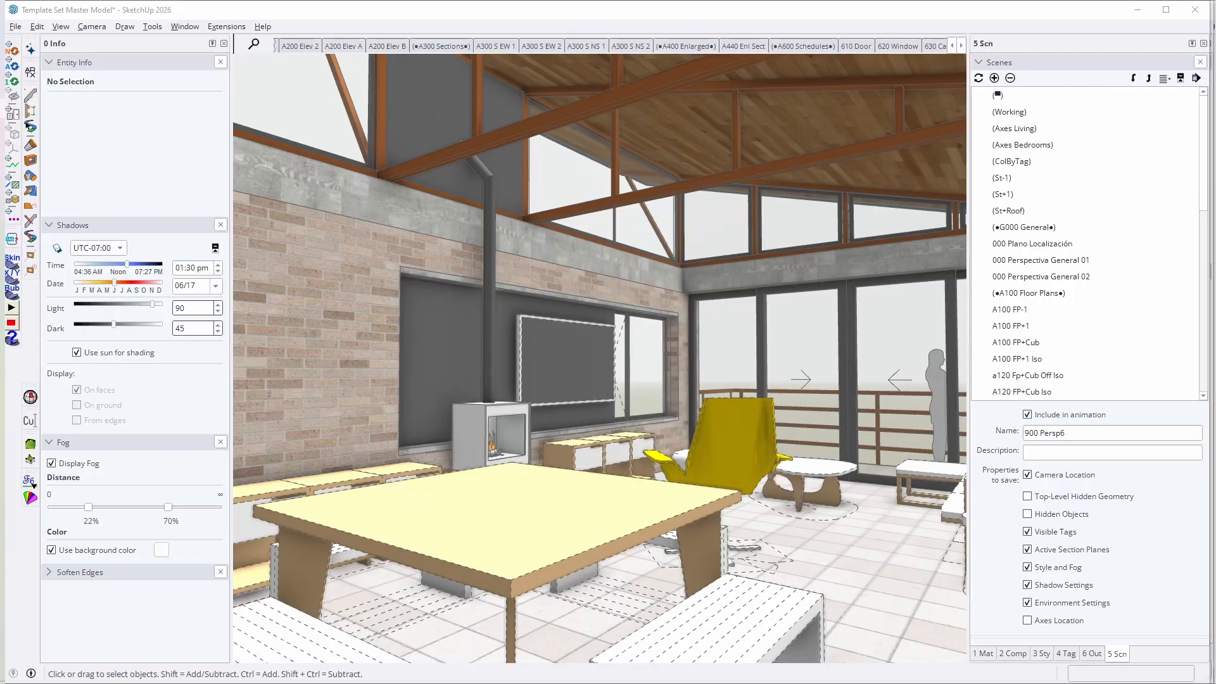
Step: In SketchUp, activate the Working scene and examine the house from the interior, the outside and above
click(1013, 112)
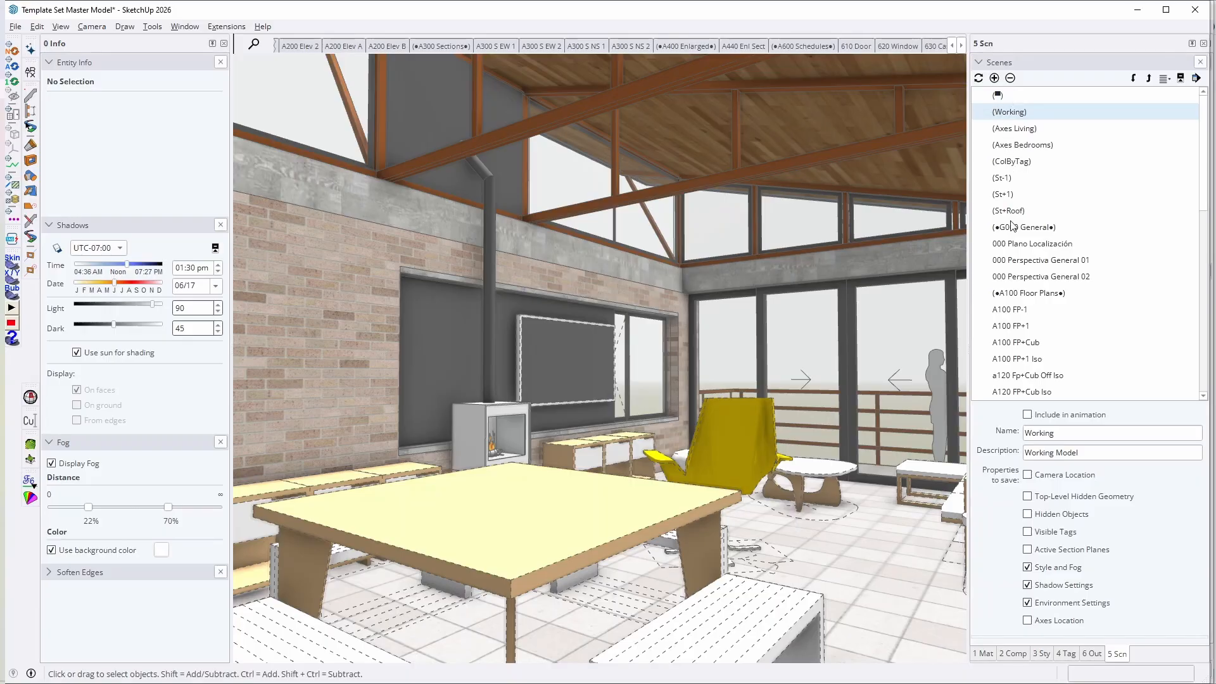
middle_drag(551, 304, 595, 299)
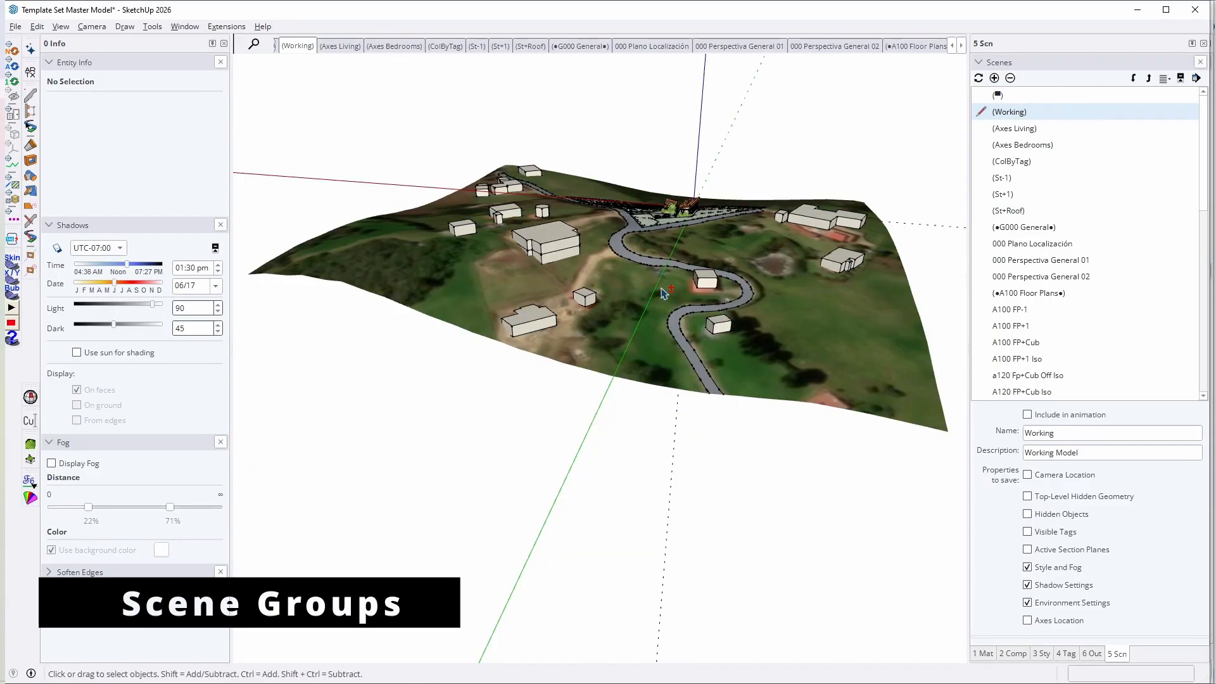
scroll(664, 293, down, 2)
middle_drag(663, 293, 728, 354)
scroll(701, 203, up, 12)
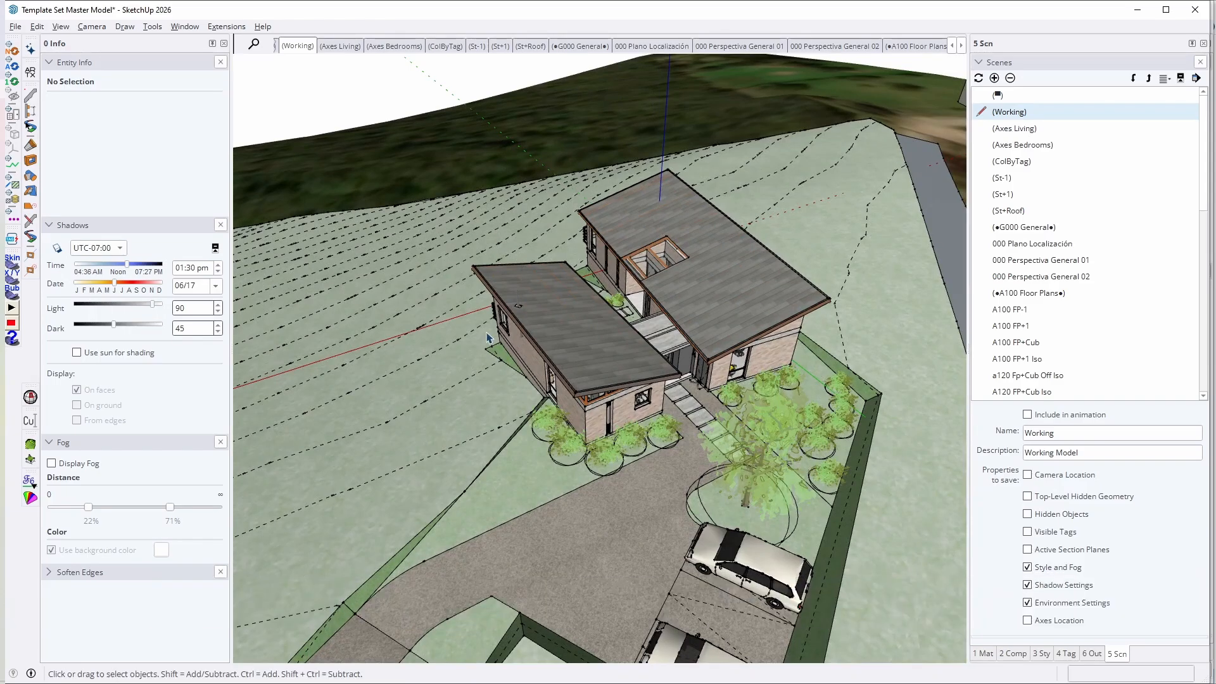
middle_drag(489, 339, 488, 525)
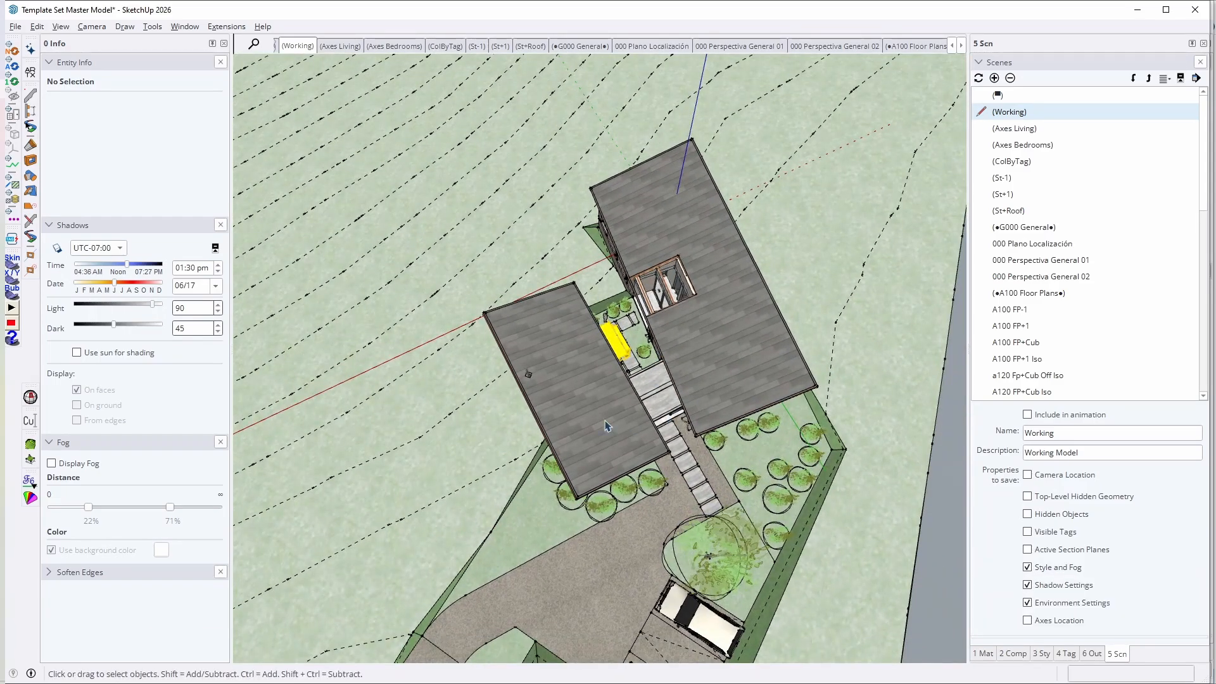
Step: Compare the Axes Living and Axes Bedrooms scenes, finishing on Axes Living
click(1009, 129)
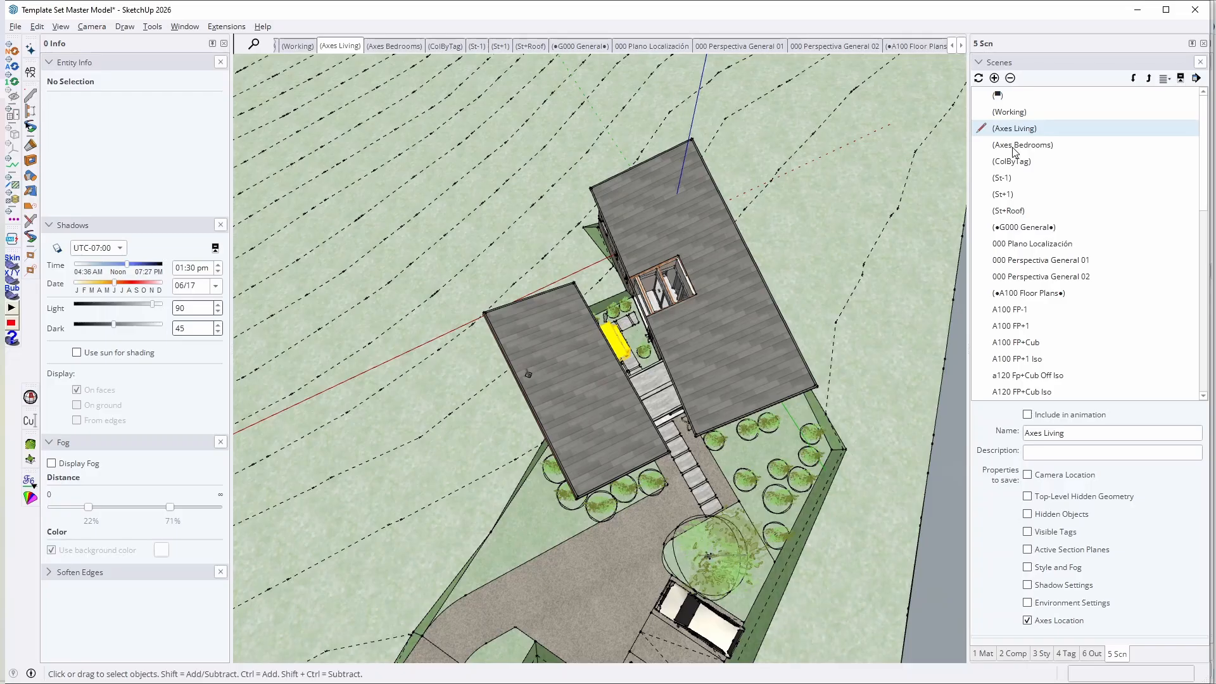
click(1016, 147)
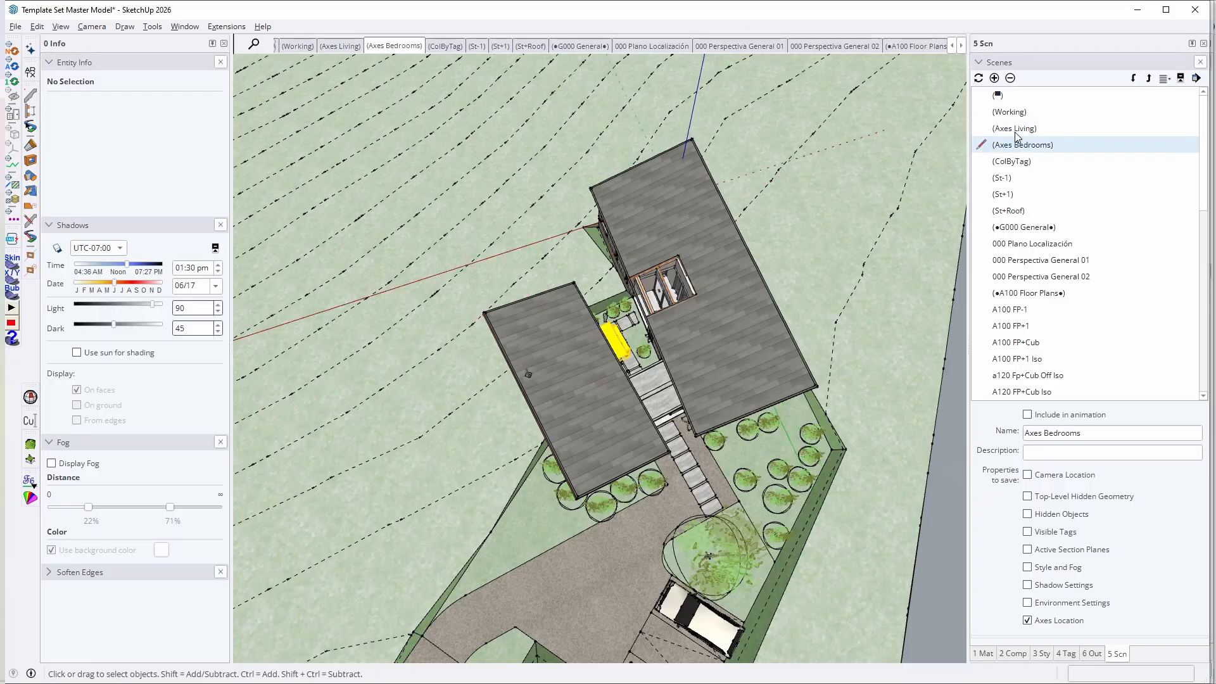
click(1015, 134)
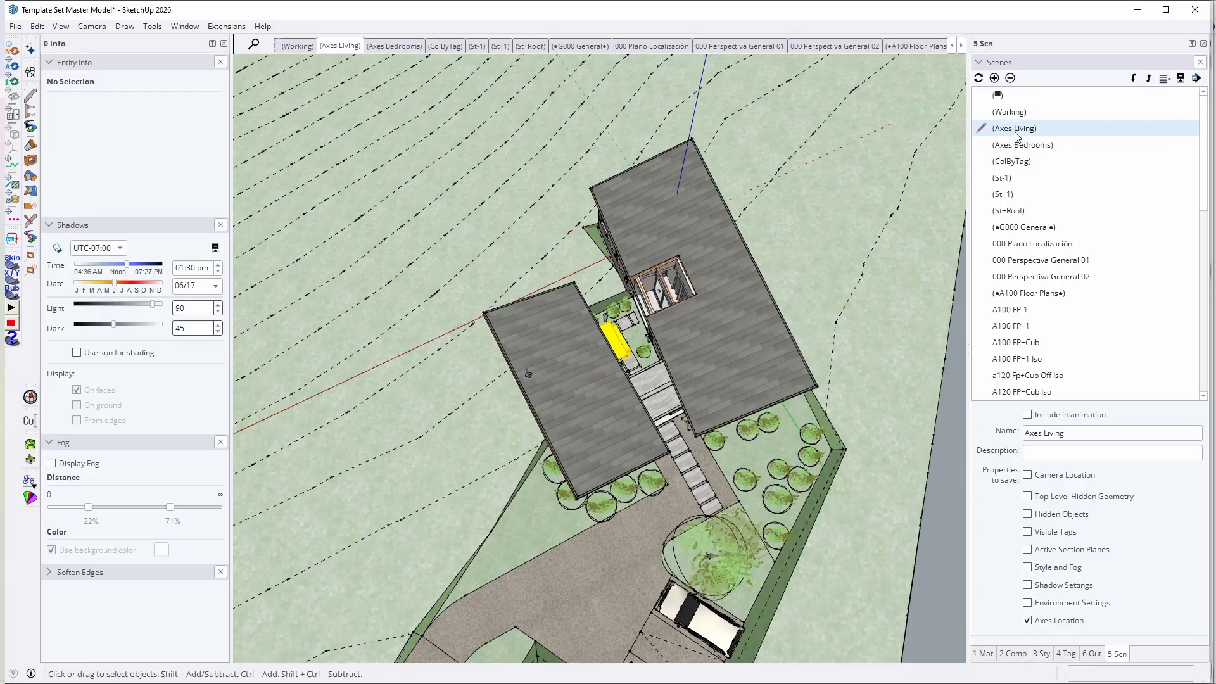
Step: View the model in the ColByTag and St-1 scenes, and restore the Working scene's style
click(1015, 163)
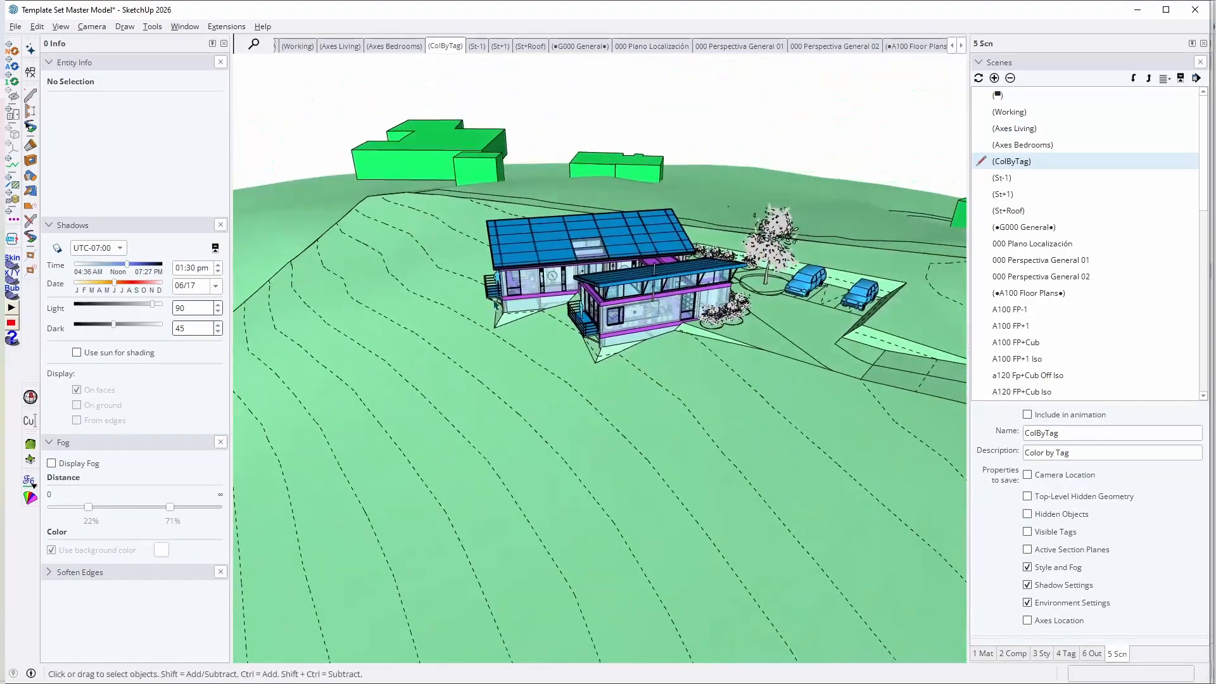
scroll(498, 303, up, 6)
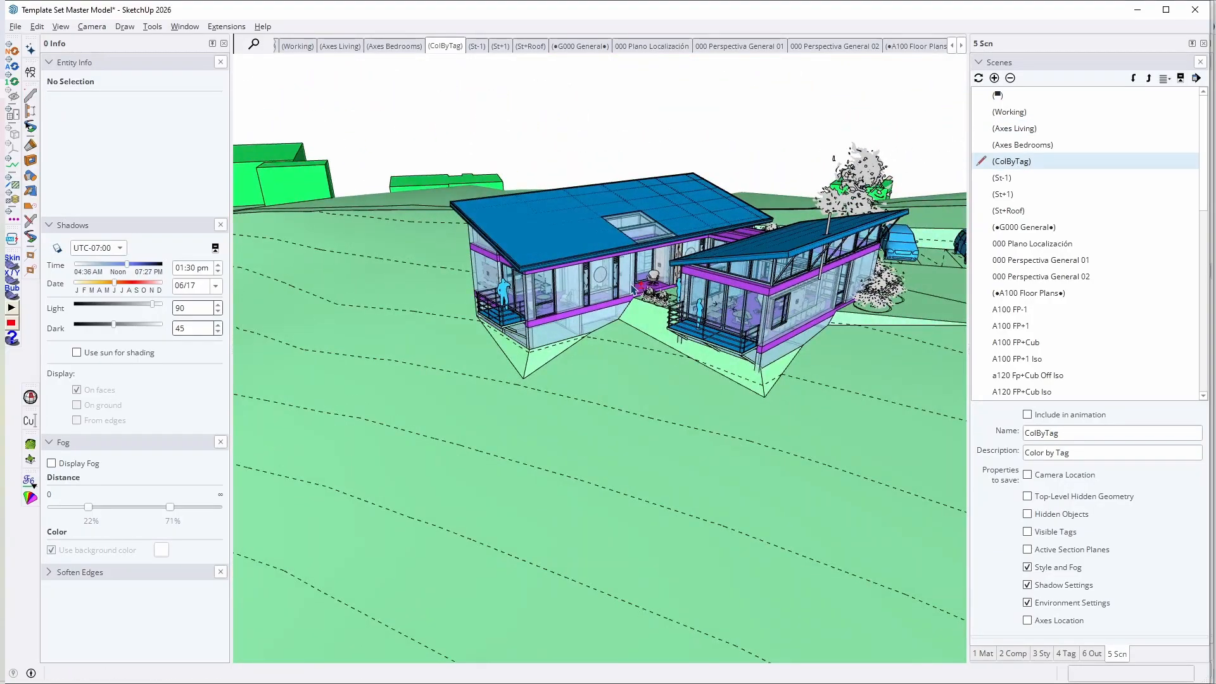
key(Page_Down)
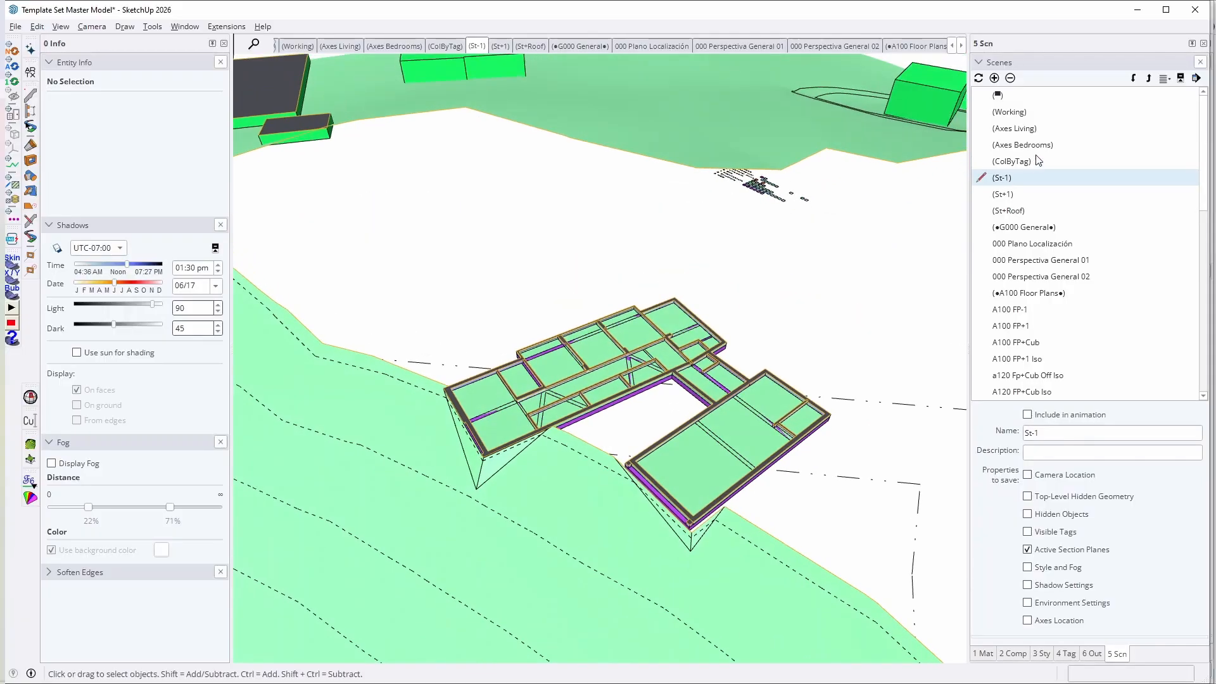
click(1016, 114)
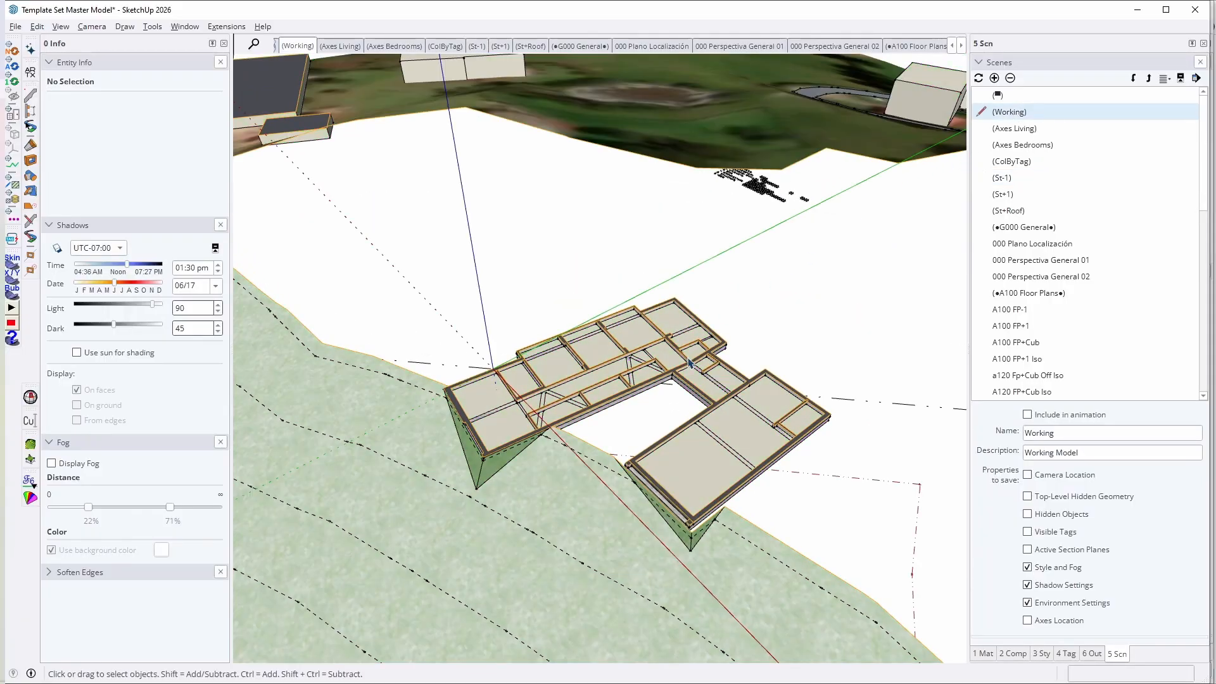
Step: Compare the St-1 and St+1 section scenes, finishing on the St+Roof scene
click(1012, 179)
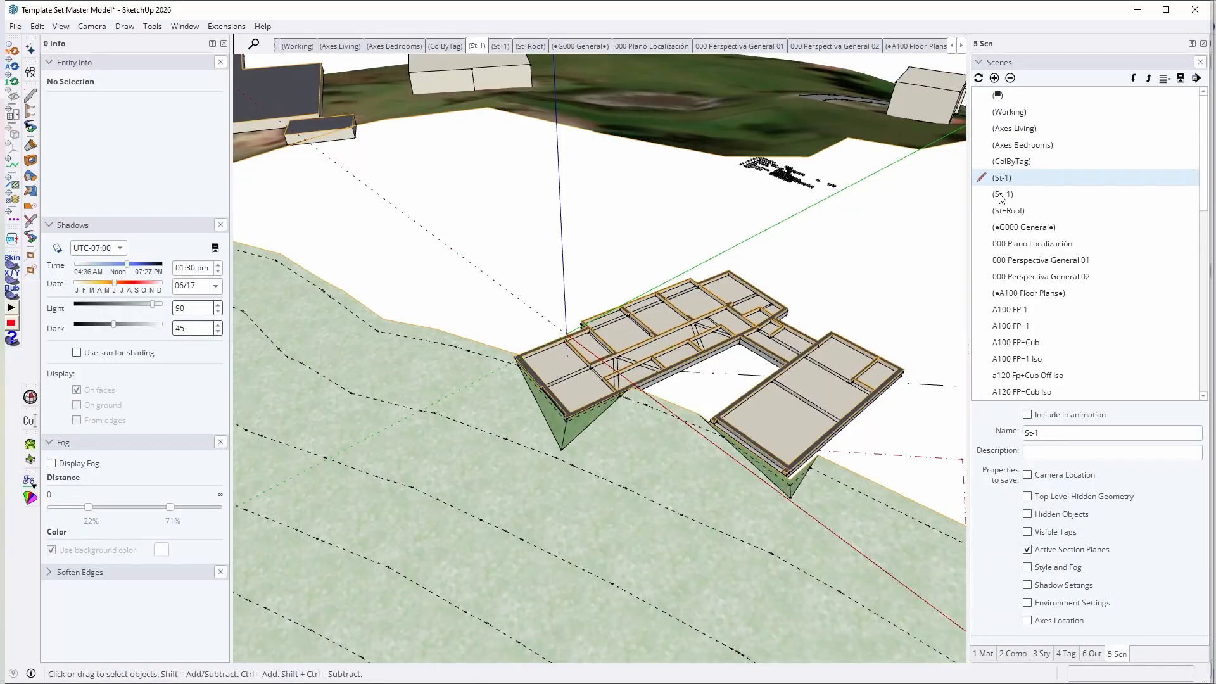
click(1006, 194)
click(1007, 179)
click(1016, 211)
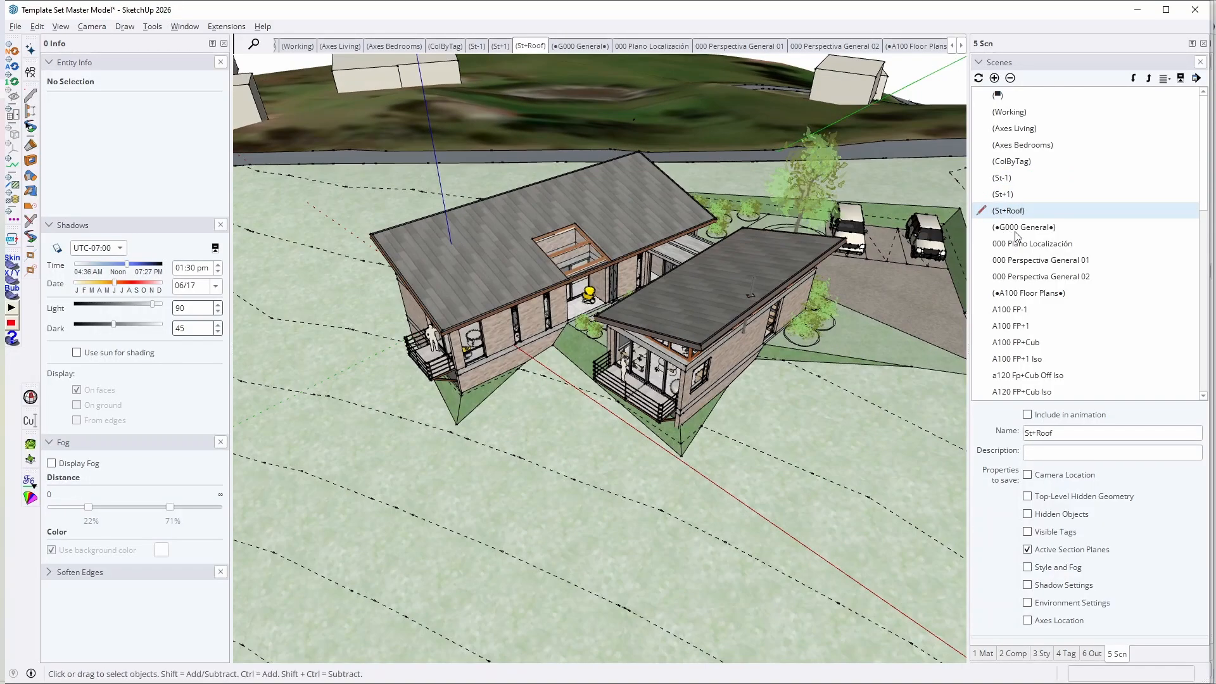
Step: View the G000 General group's scenes: 000 Plano Localización, 000 Perspectiva General 01 and 000 Perspectiva General 02
click(1015, 244)
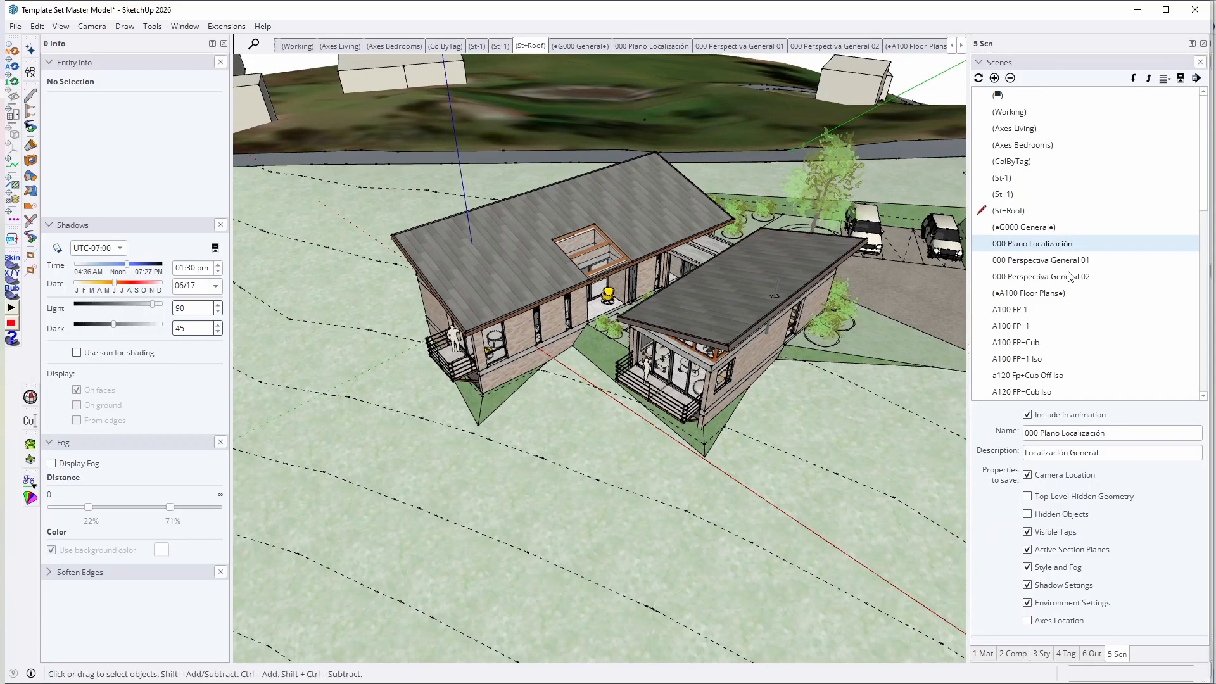
double_click(1024, 247)
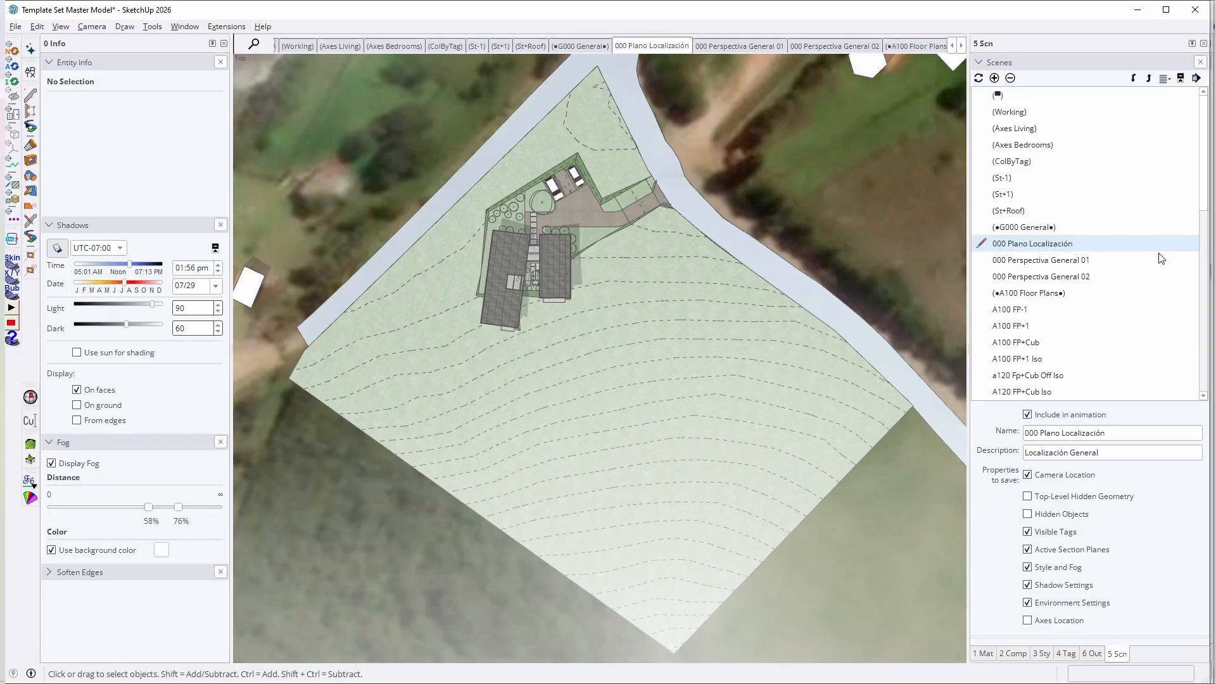
click(1068, 262)
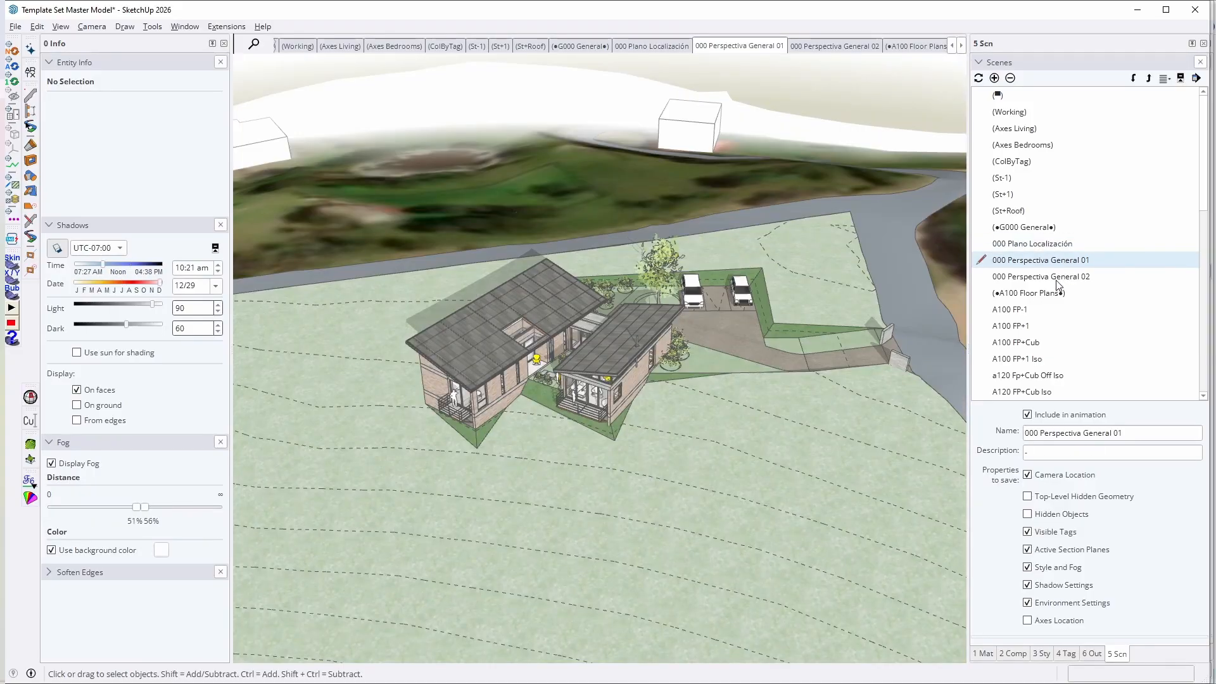
click(1055, 280)
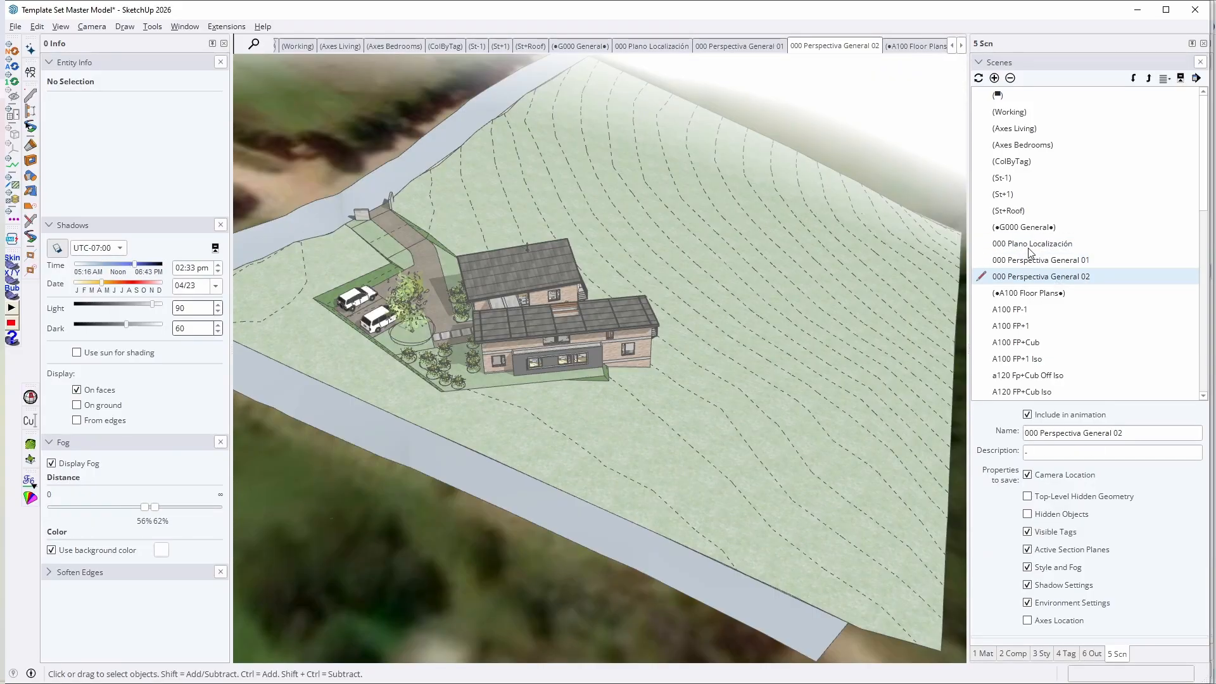
Step: Rename the 000 Plano Localización scene as 000 Location Plan
click(1028, 248)
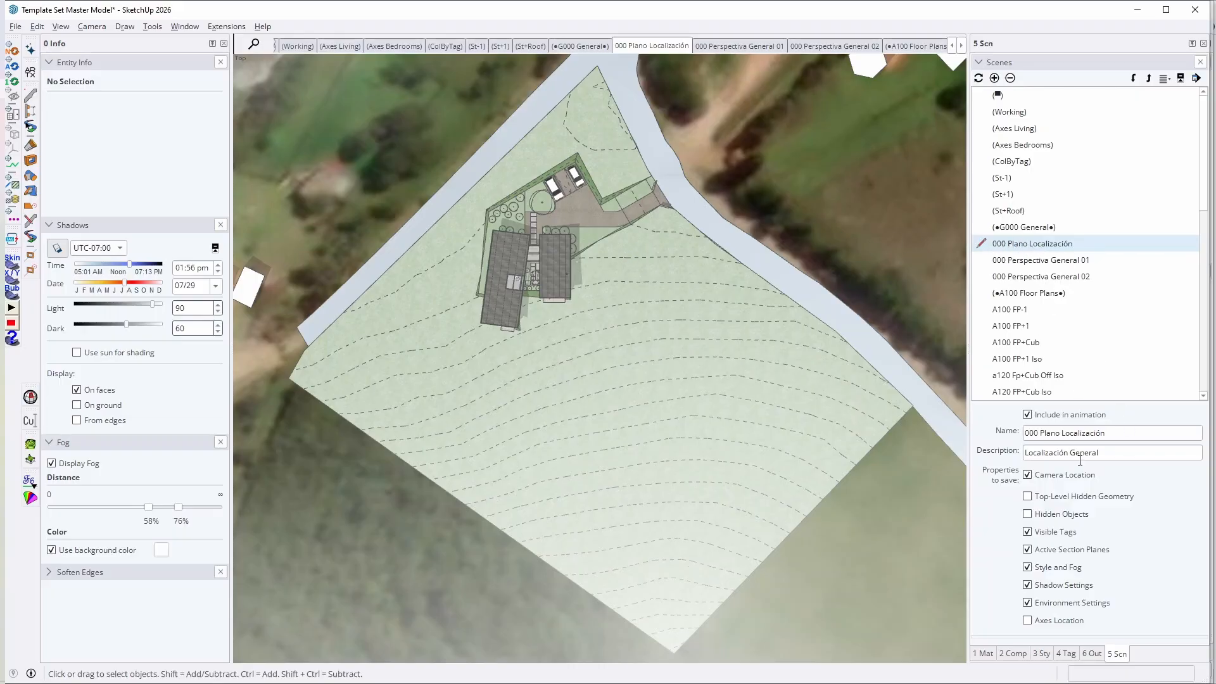
click(1111, 434)
click(1116, 452)
drag(1123, 433, 834, 431)
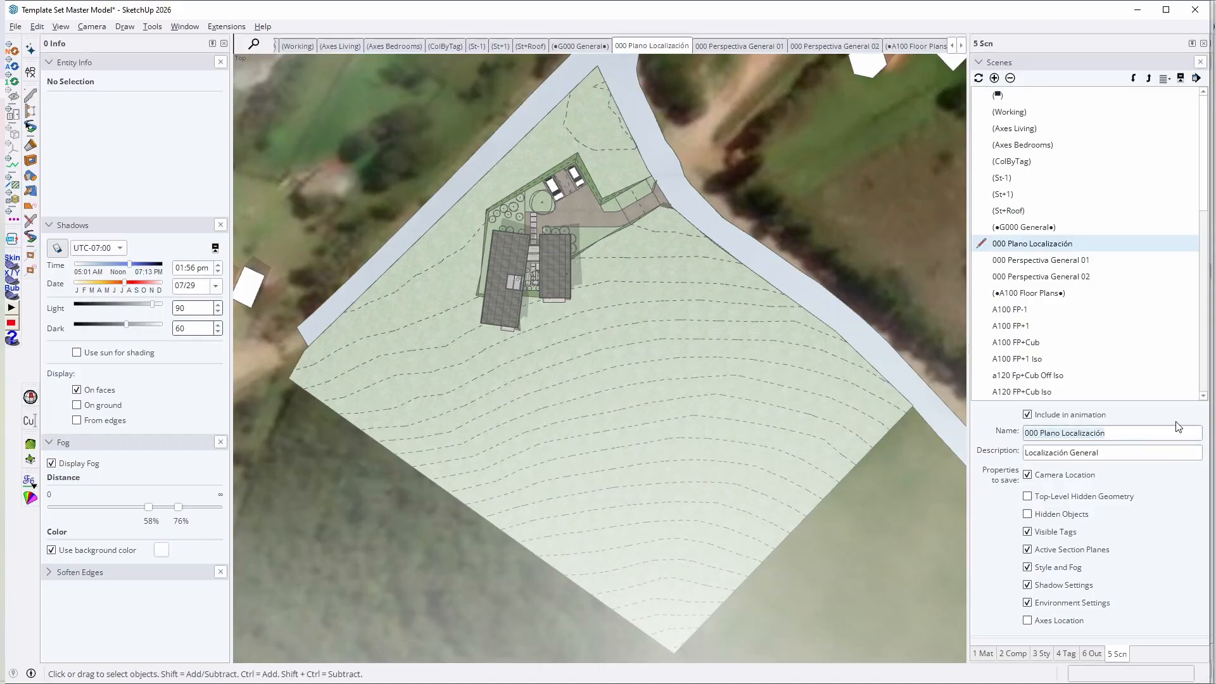
click(1134, 437)
key(BackSpace)
key(BackSpace)
key(BackSpace)
key(BackSpace)
key(BackSpace)
key(BackSpace)
key(BackSpace)
key(BackSpace)
key(BackSpace)
key(BackSpace)
key(BackSpace)
key(BackSpace)
key(BackSpace)
key(BackSpace)
key(BackSpace)
key(BackSpace)
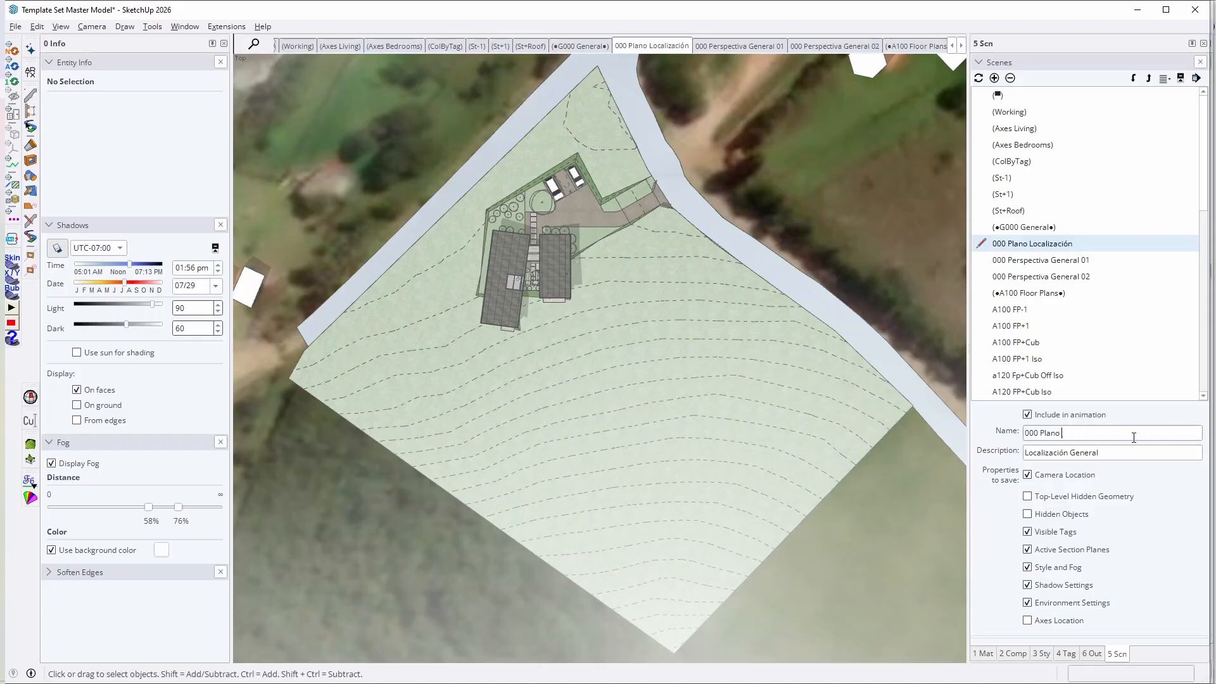
text(Location Plan)
key(Tab)
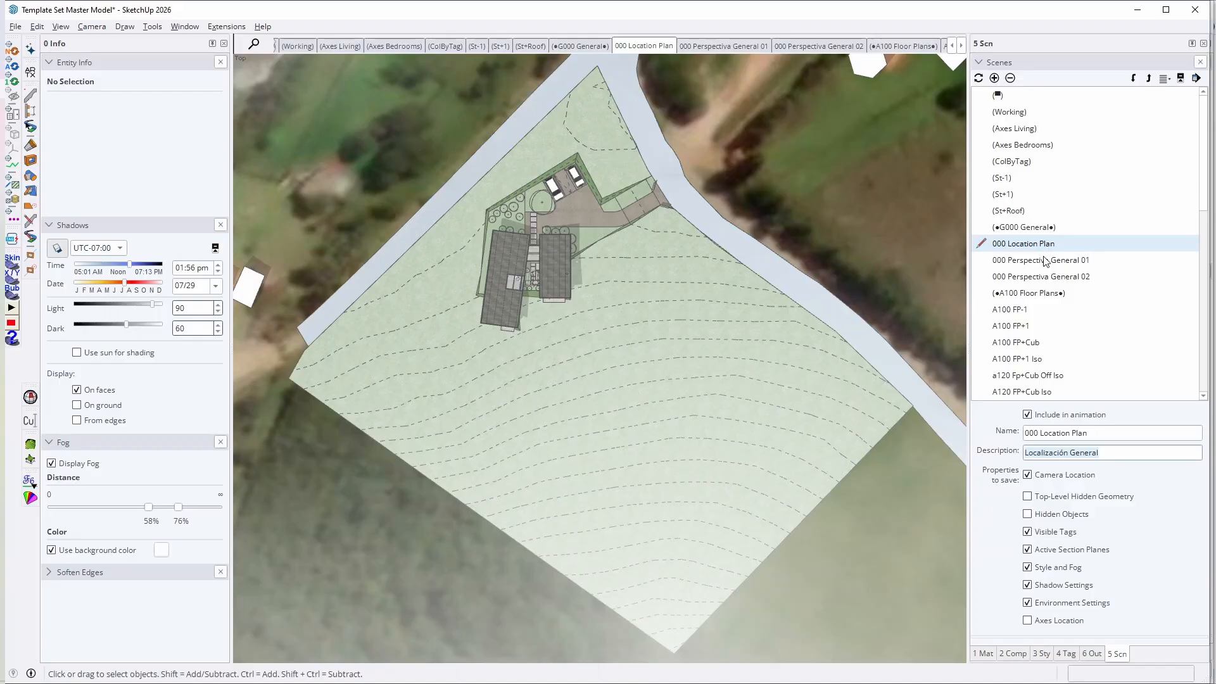
Step: View the A100 Floor Plans group's scenes in order, from A100 FP-1 through the plan and isometric scenes to A120 FP+Cub Iso
click(1014, 314)
double_click(1016, 313)
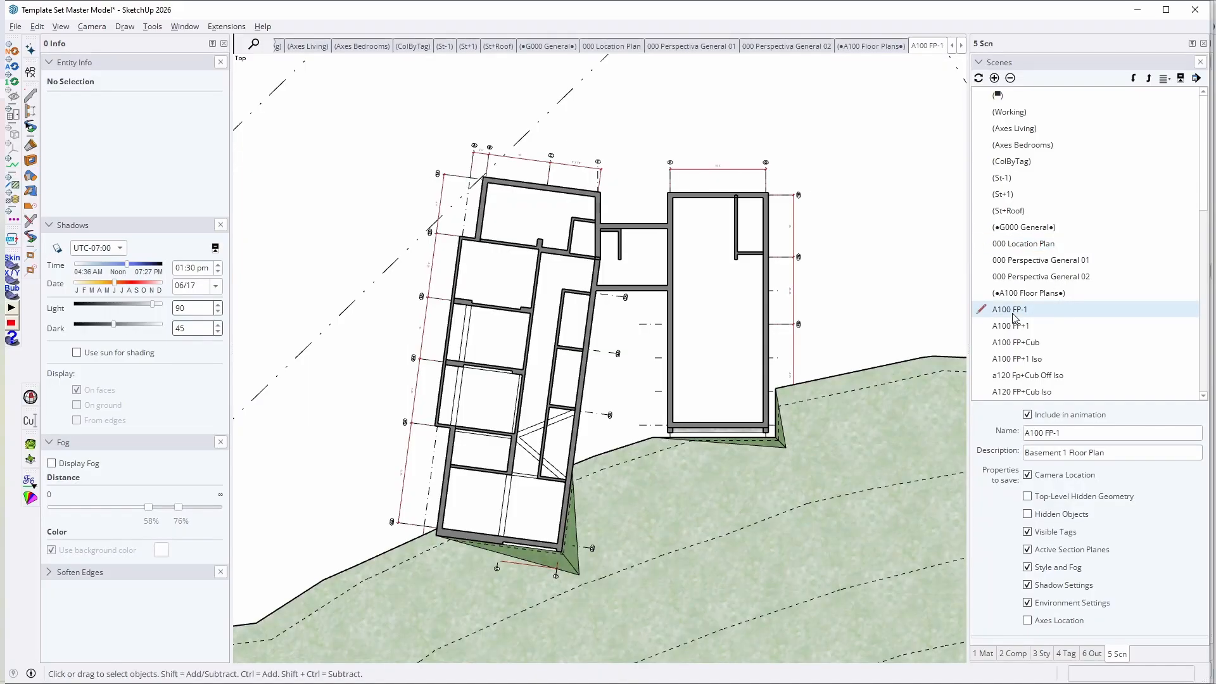
double_click(1006, 330)
double_click(1029, 347)
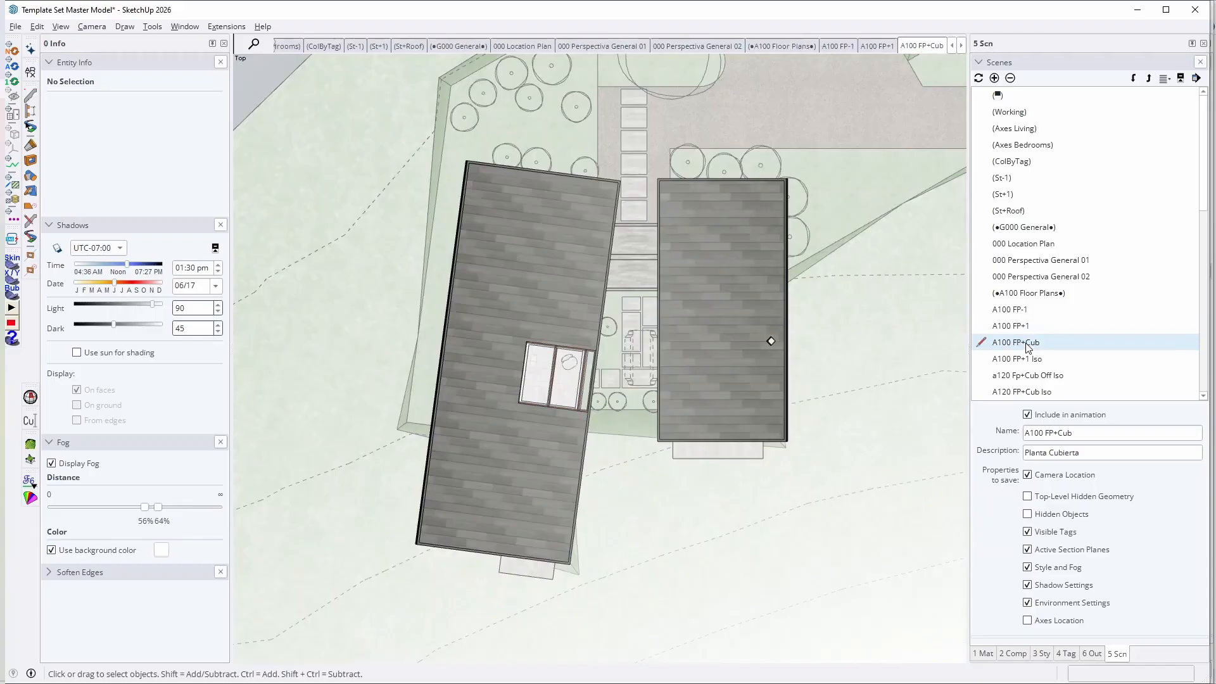
double_click(1016, 361)
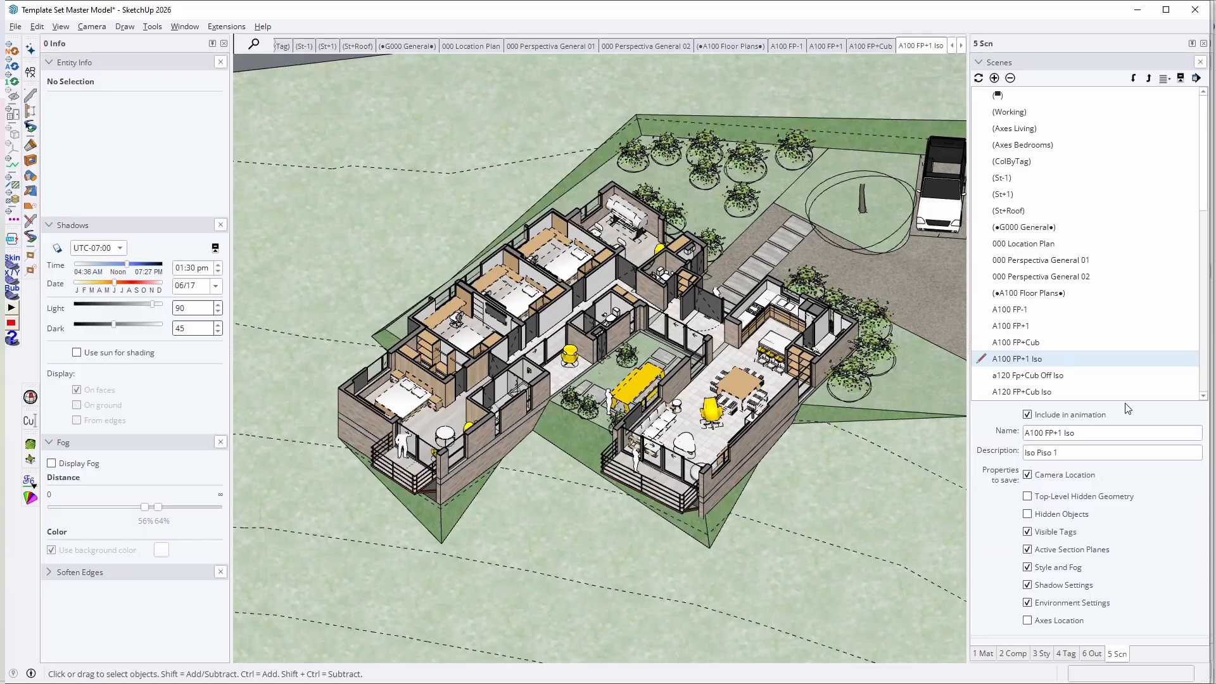
double_click(1046, 375)
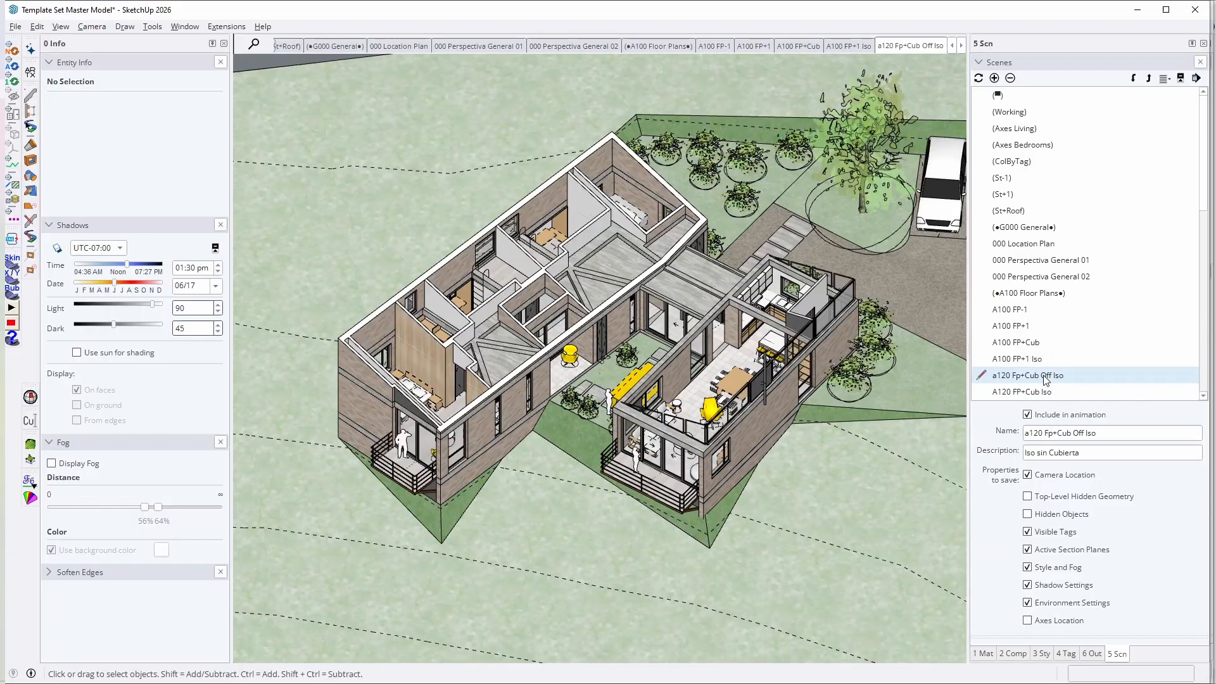
double_click(1015, 392)
Step: Check the A120 RCP group scene and view the elevation scenes A200 Elev 1, Elev 2, Elev A and Elev B
scroll(1014, 390, down, 3)
click(1026, 260)
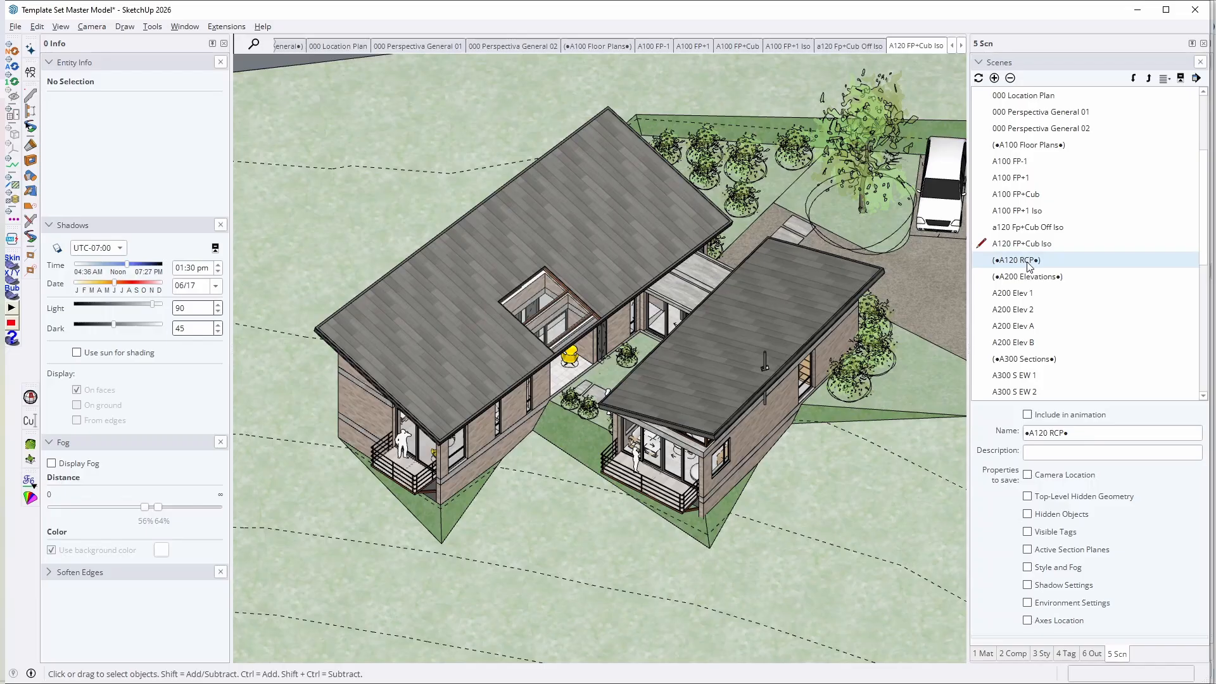
double_click(1007, 294)
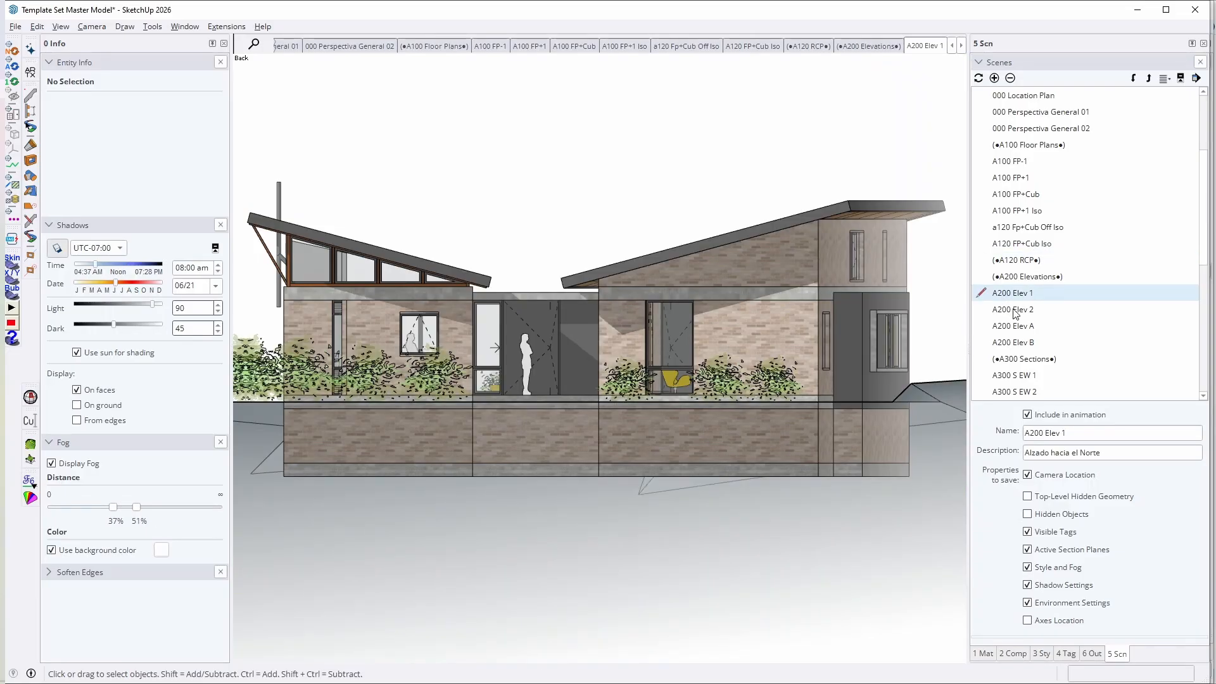
double_click(1015, 312)
double_click(1017, 330)
double_click(1011, 344)
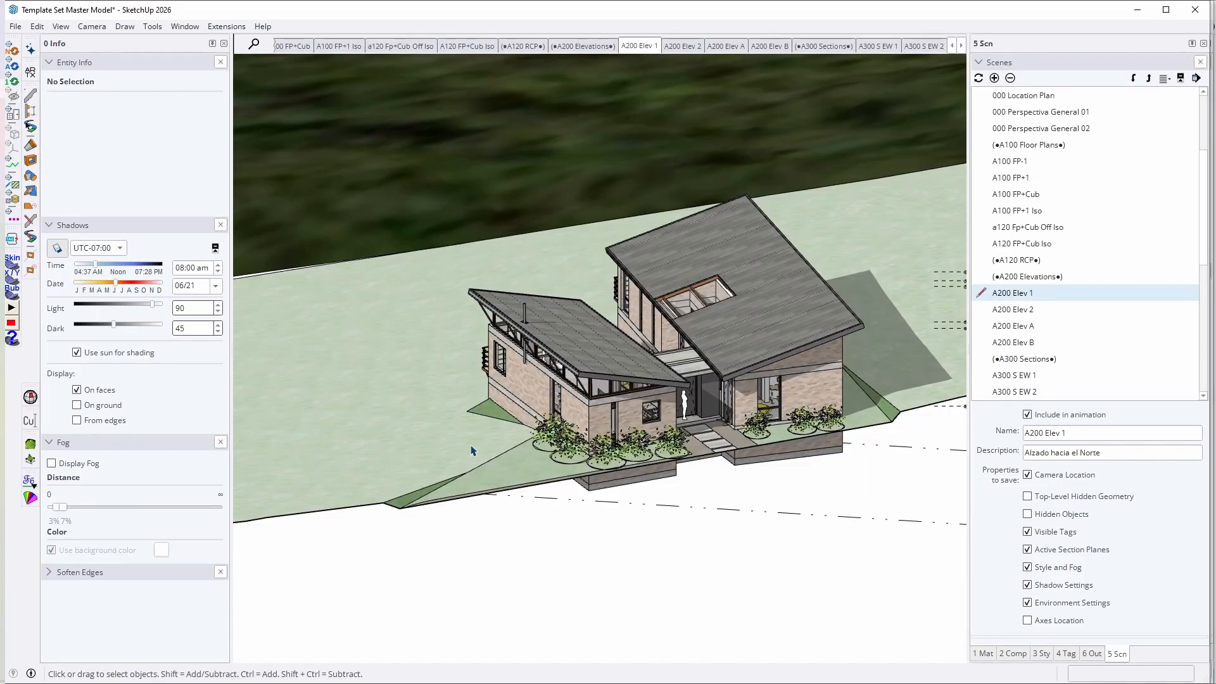
Step: Show the NoPlot tag in the 0 Linework folder and set the Boundary Box group's tag to Untagged
scroll(744, 394, down, 3)
click(1067, 654)
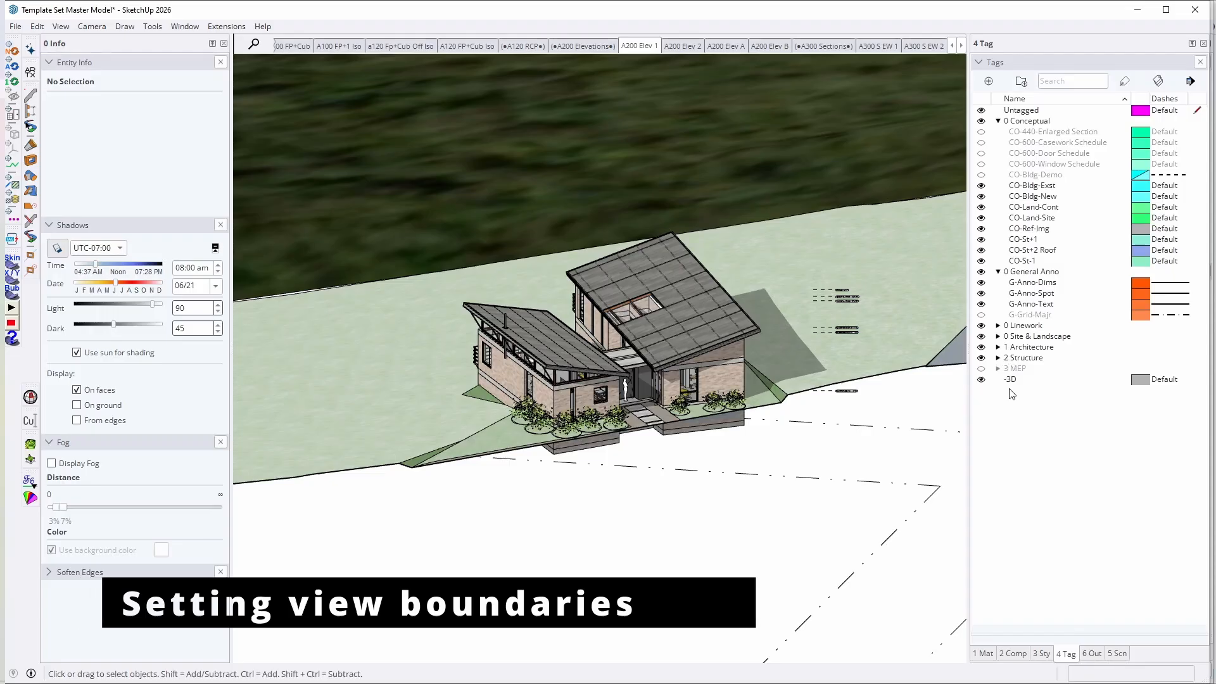
click(998, 325)
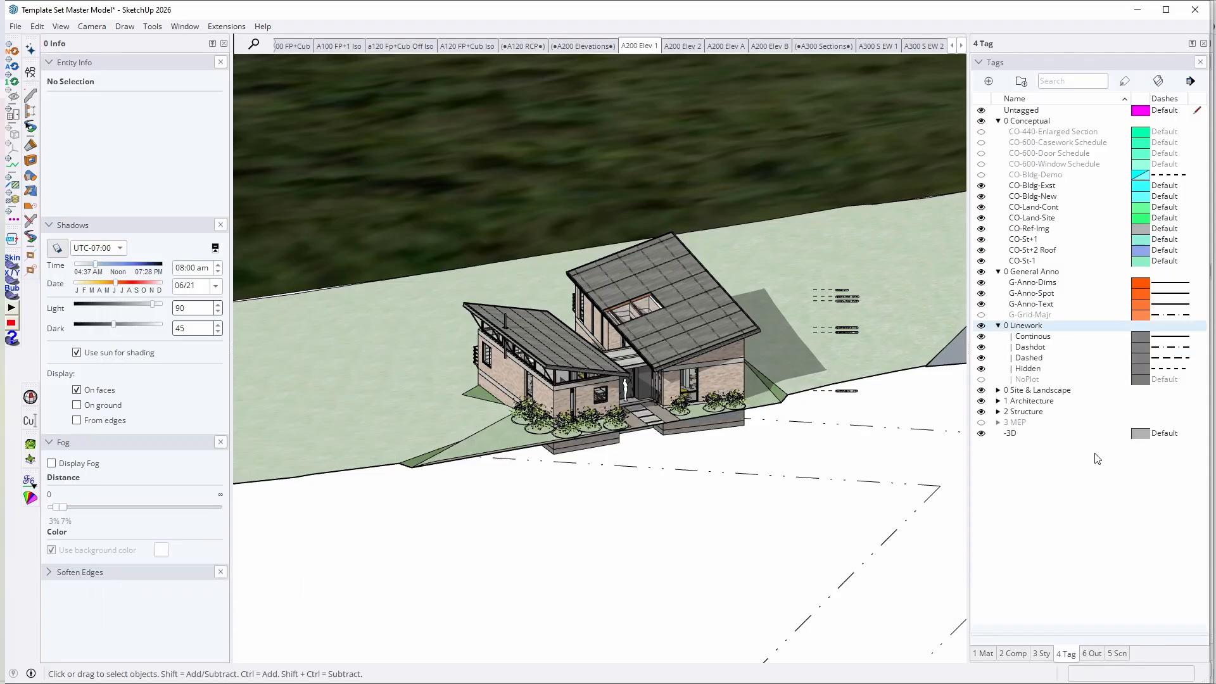
right_click(771, 242)
click(145, 102)
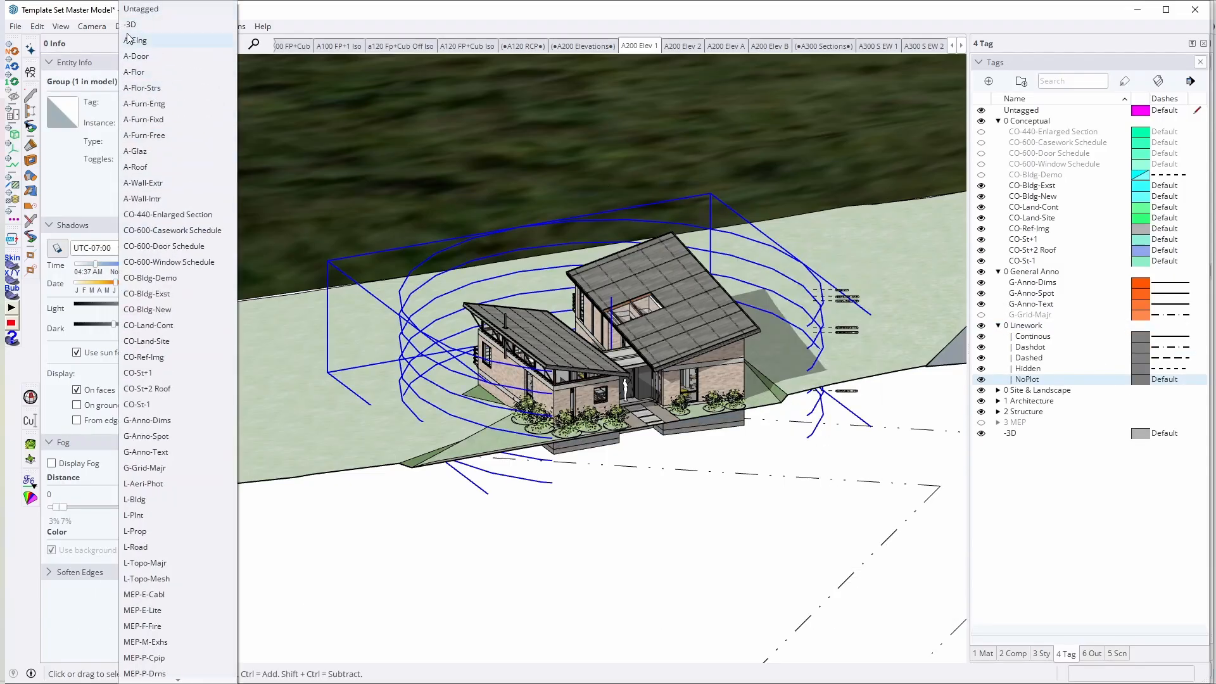
click(147, 12)
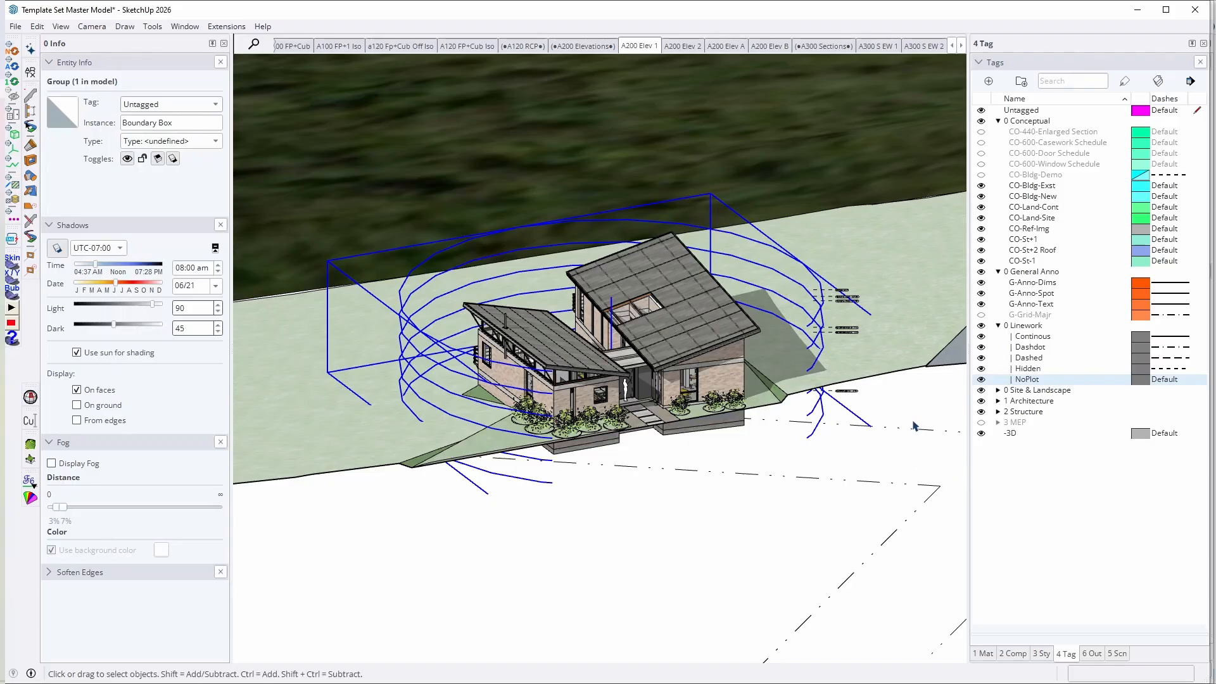
Step: Recall the A200 Elev 1 scene and examine how the Boundary Box group surrounds the house
click(638, 45)
middle_drag(601, 215, 769, 363)
key(shift+f)
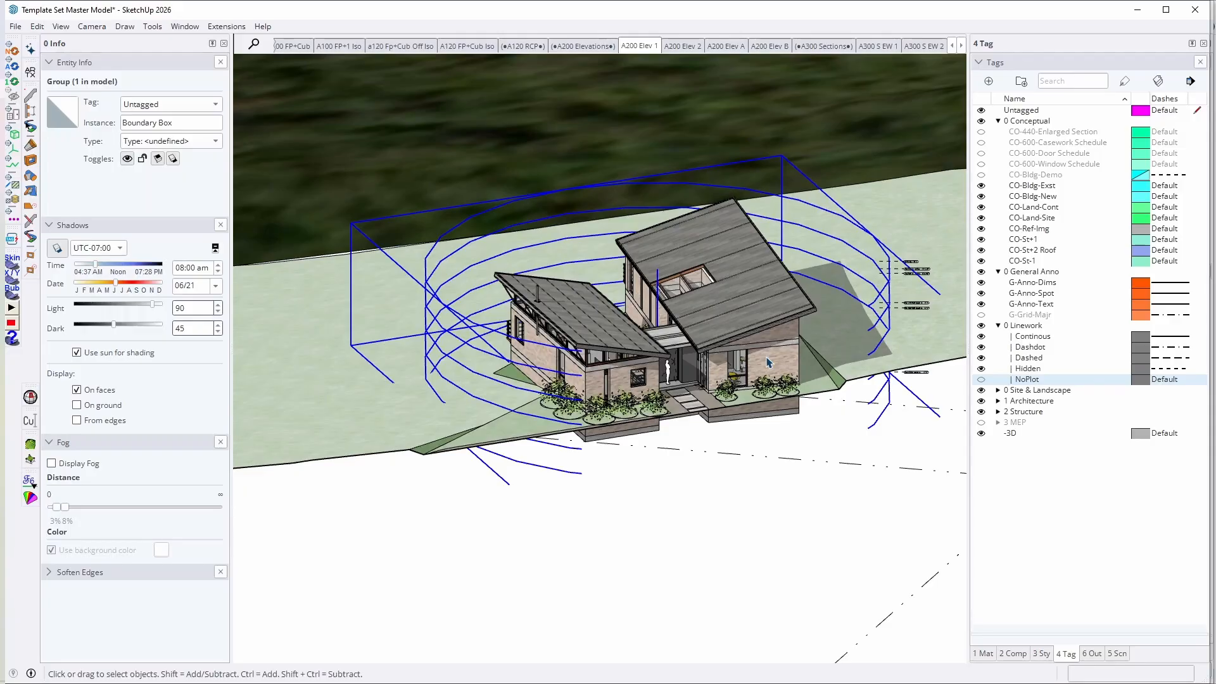
middle_drag(588, 237, 700, 366)
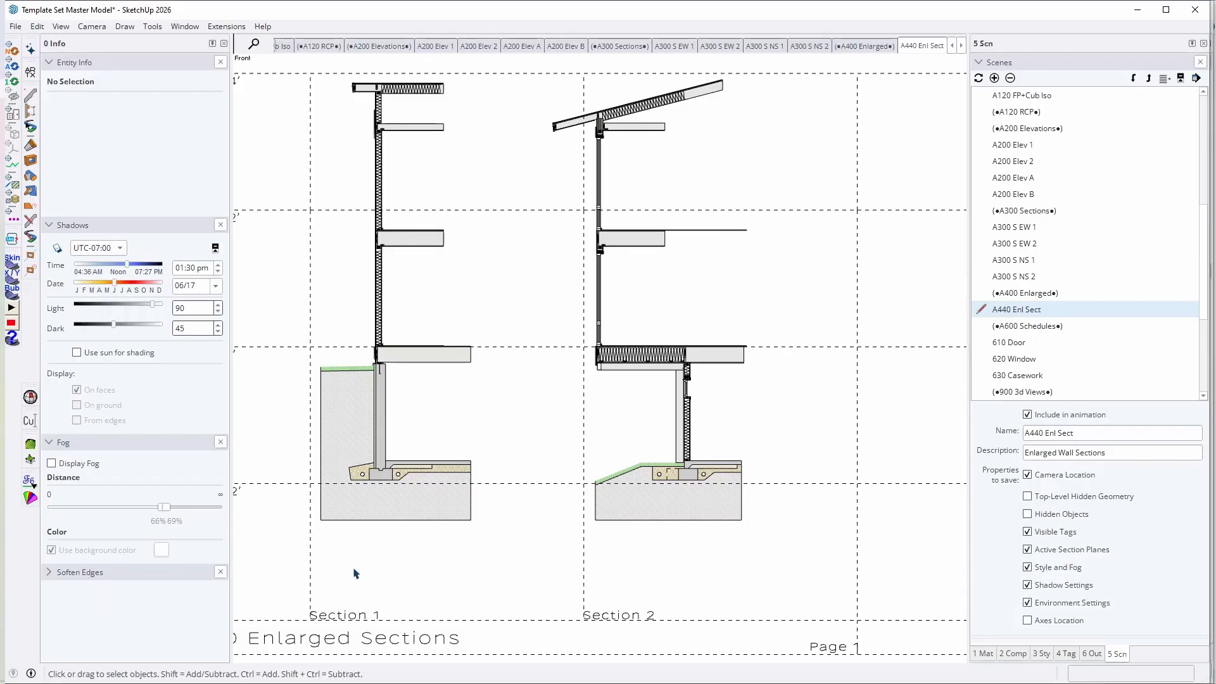
Step: Examine the layout of the A440 Enlarged Sections sheet and its four wall sections
scroll(741, 425, down, 3)
scroll(561, 464, down, 2)
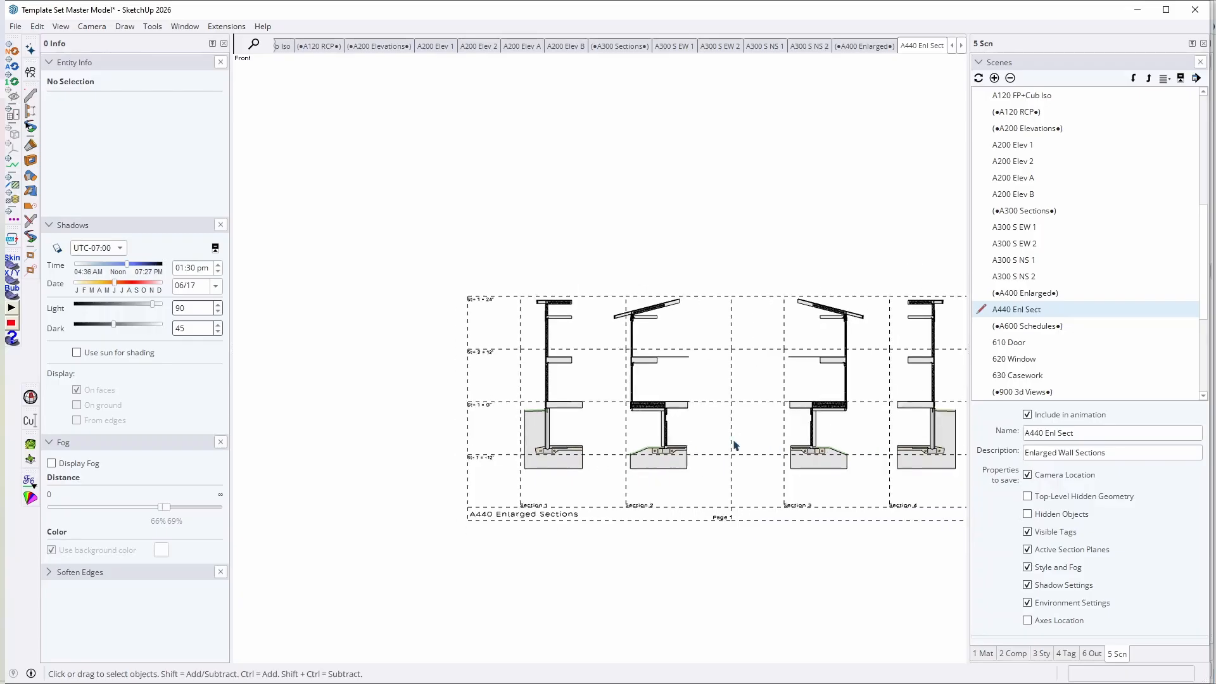
scroll(735, 446, down, 2)
scroll(848, 445, up, 4)
scroll(848, 445, down, 3)
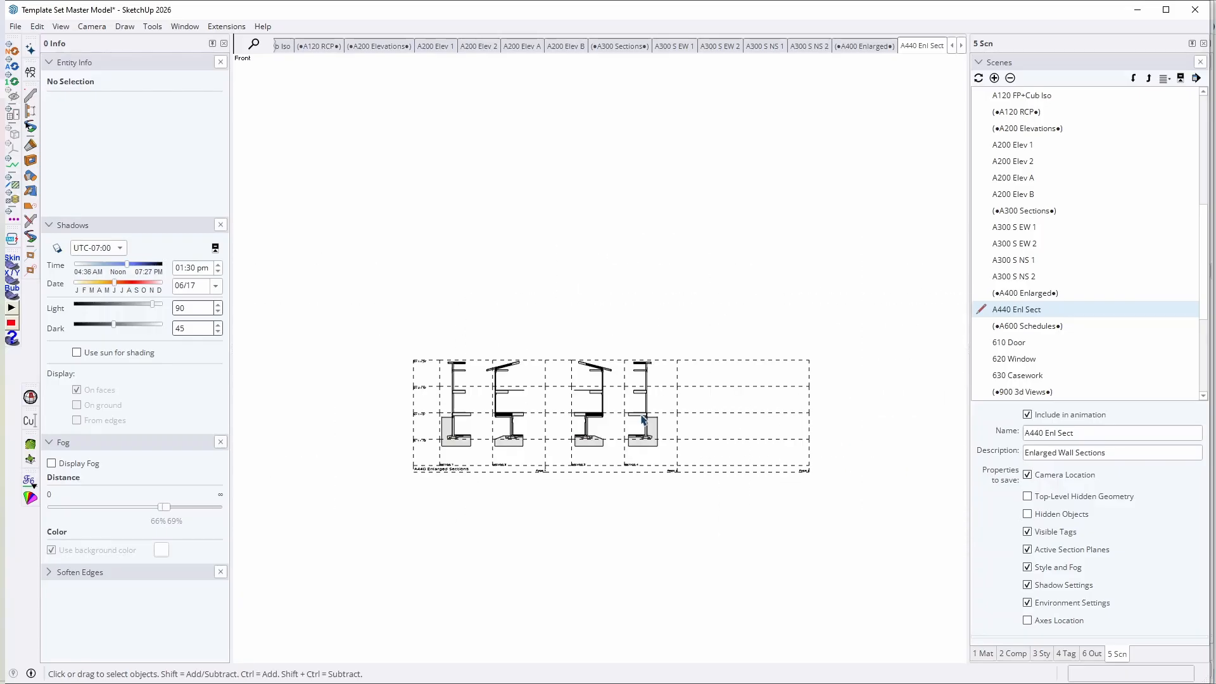
scroll(673, 413, up, 2)
scroll(900, 399, down, 4)
scroll(836, 398, up, 4)
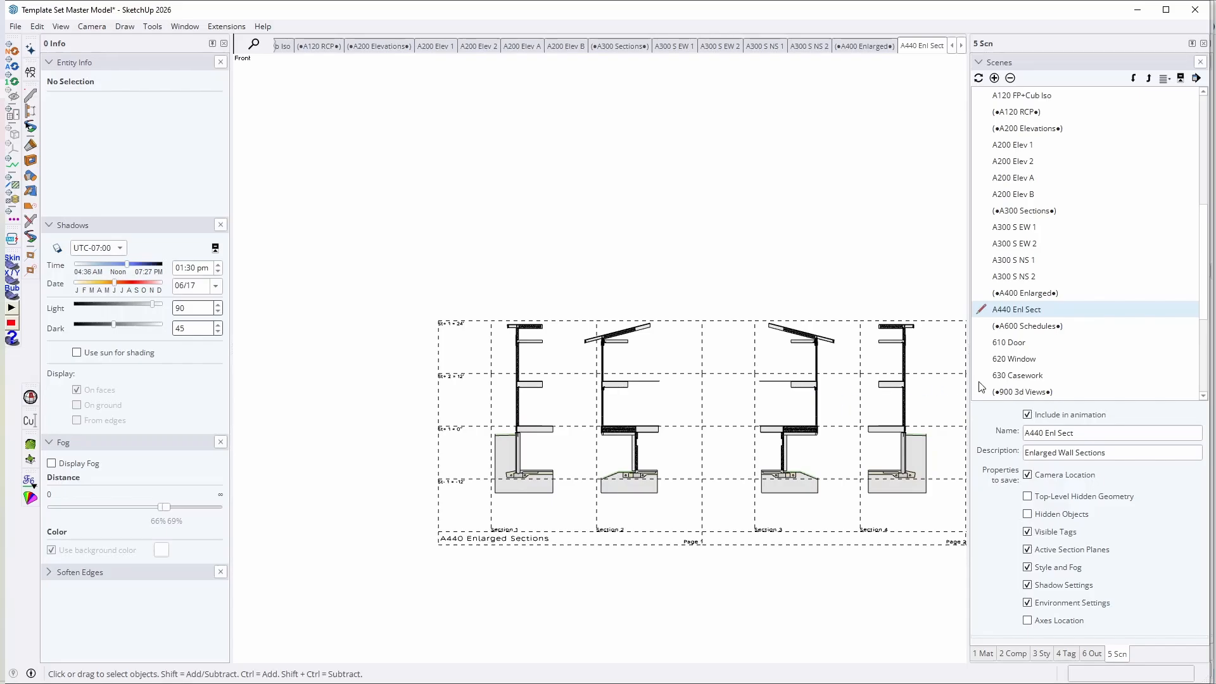
Step: View the schedule scenes 610 Door, 620 Window and 630 Casework in order
double_click(1009, 344)
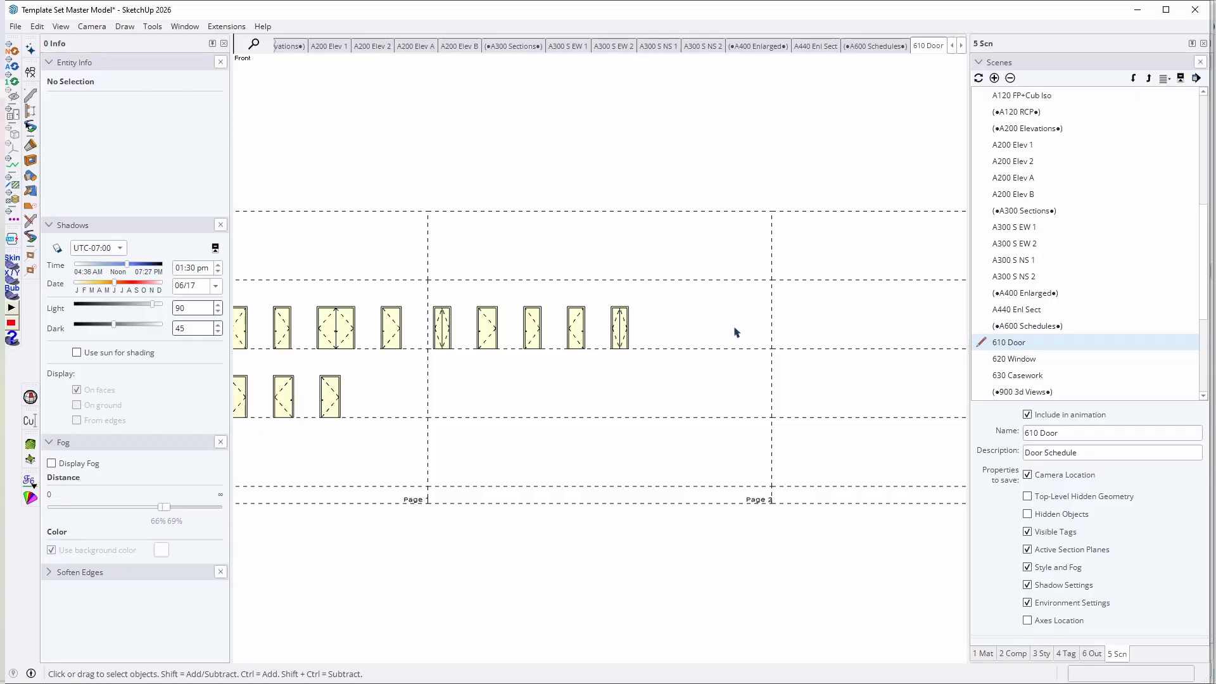
scroll(513, 371, down, 2)
click(1013, 359)
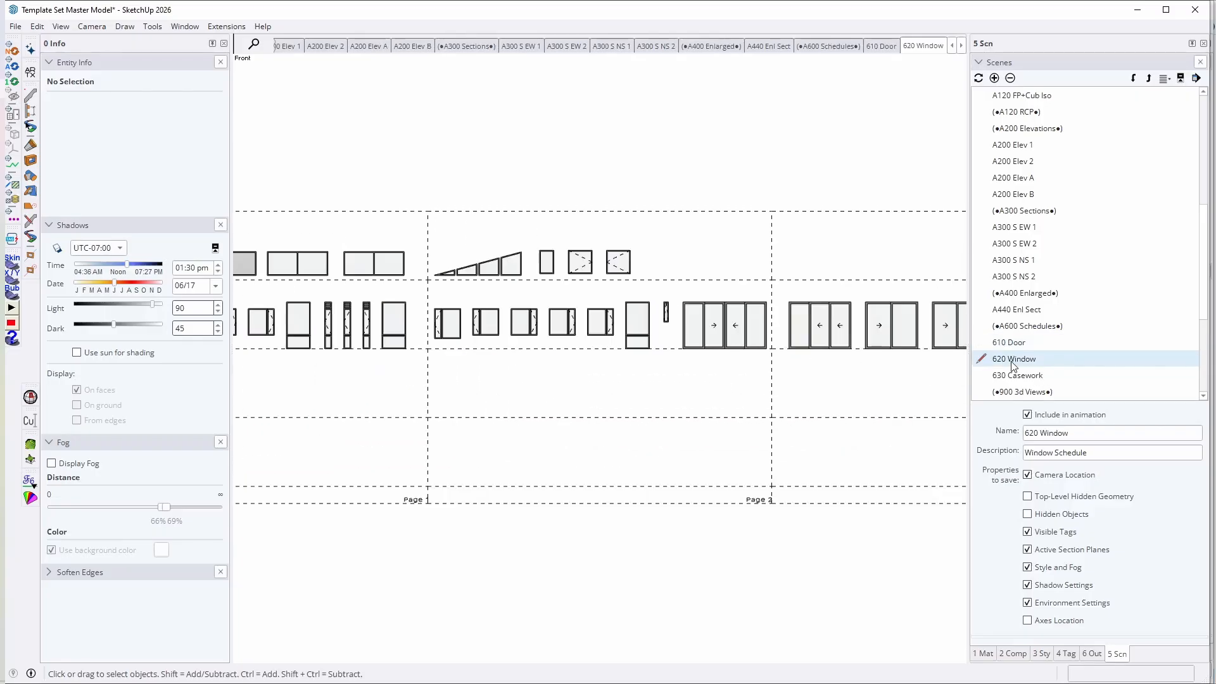
click(1028, 376)
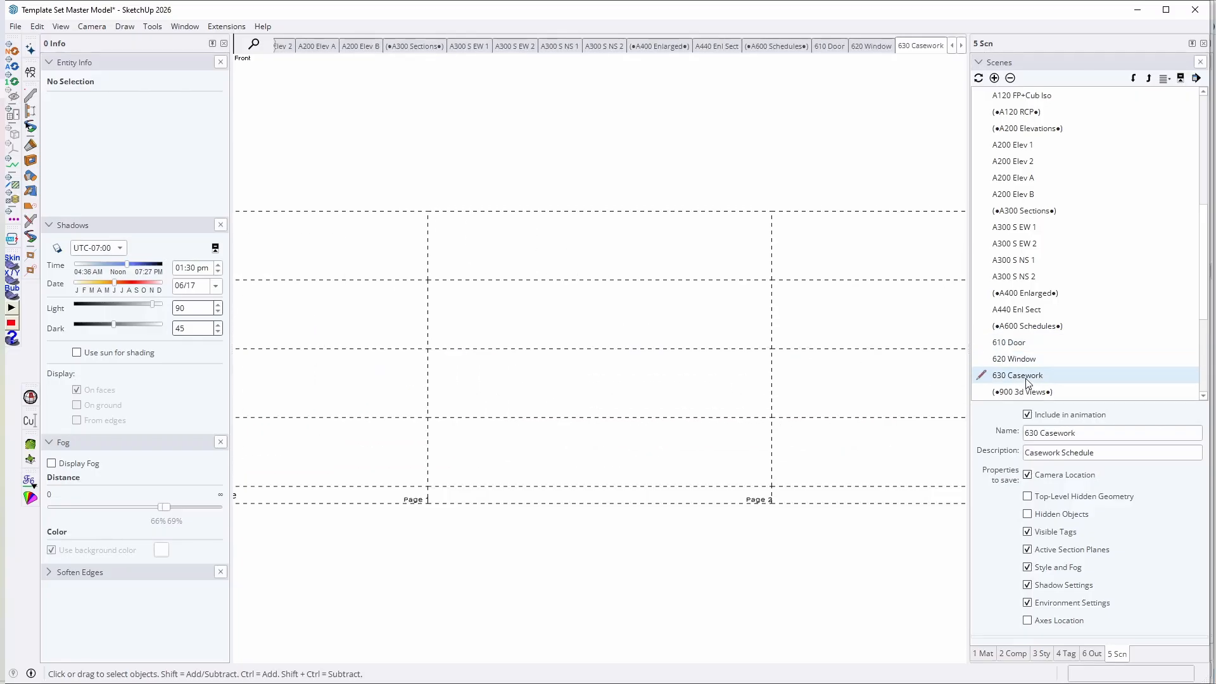
Step: View the 900 3d Views group's perspective scenes in order, from 900 Persp1 to 900 Persp6
scroll(1093, 351, down, 4)
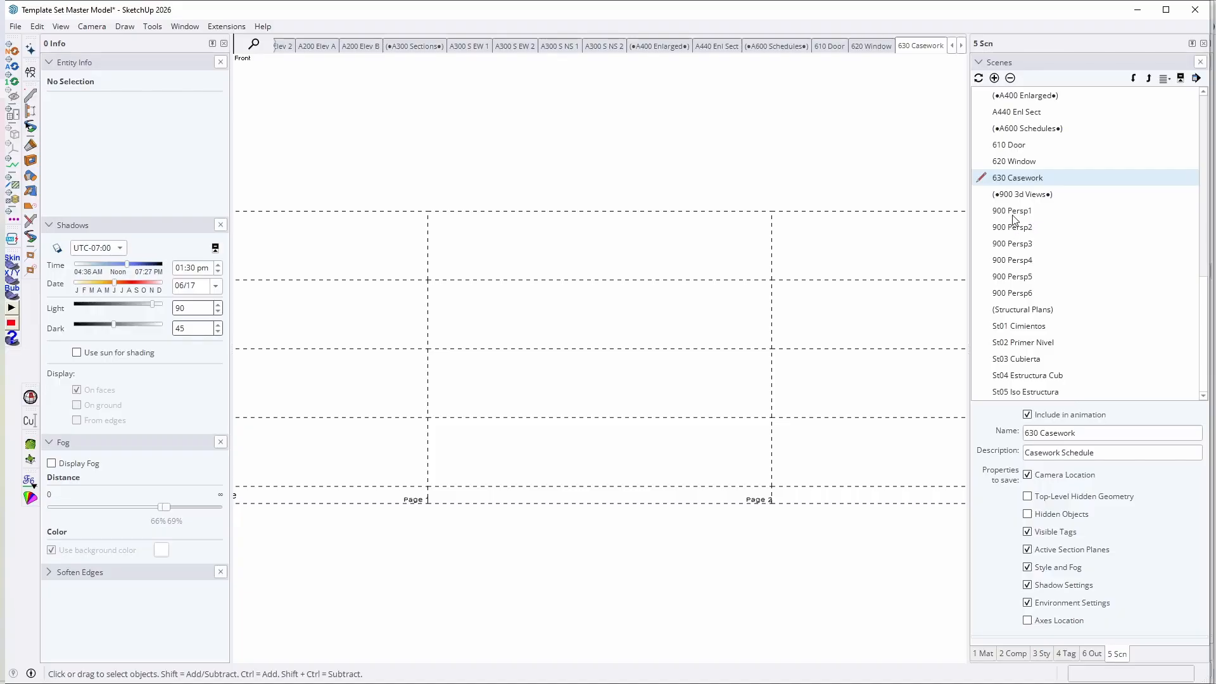
click(1013, 213)
click(1015, 228)
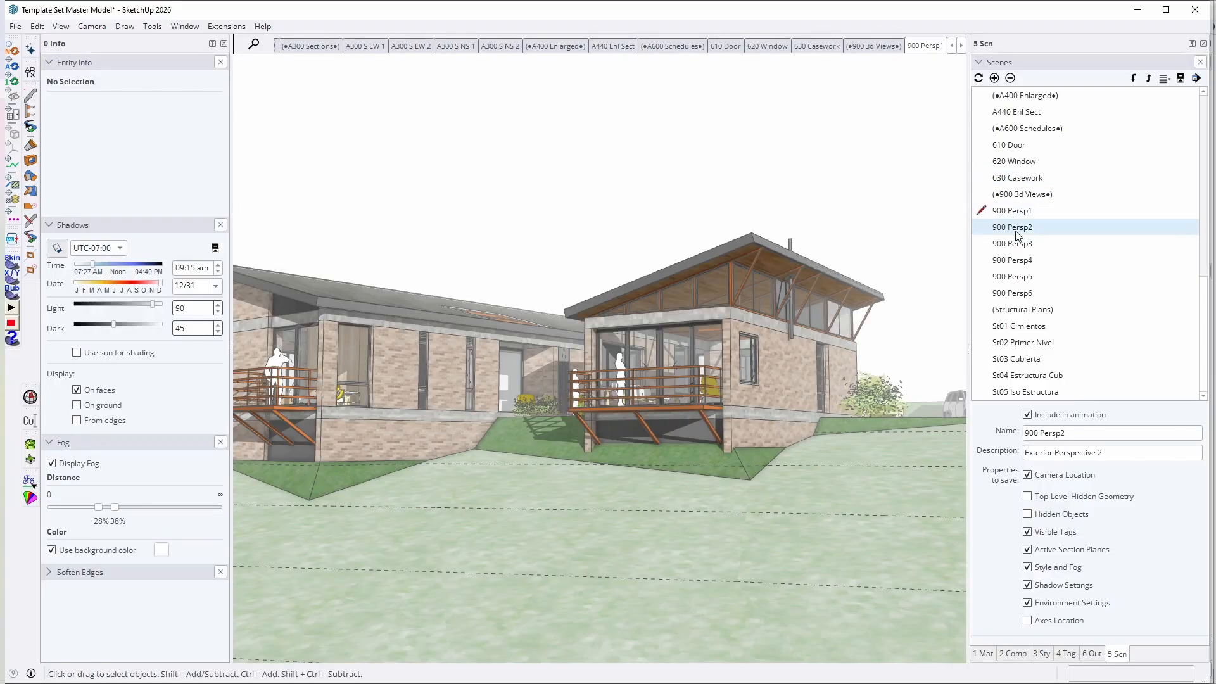
click(1015, 246)
click(1015, 261)
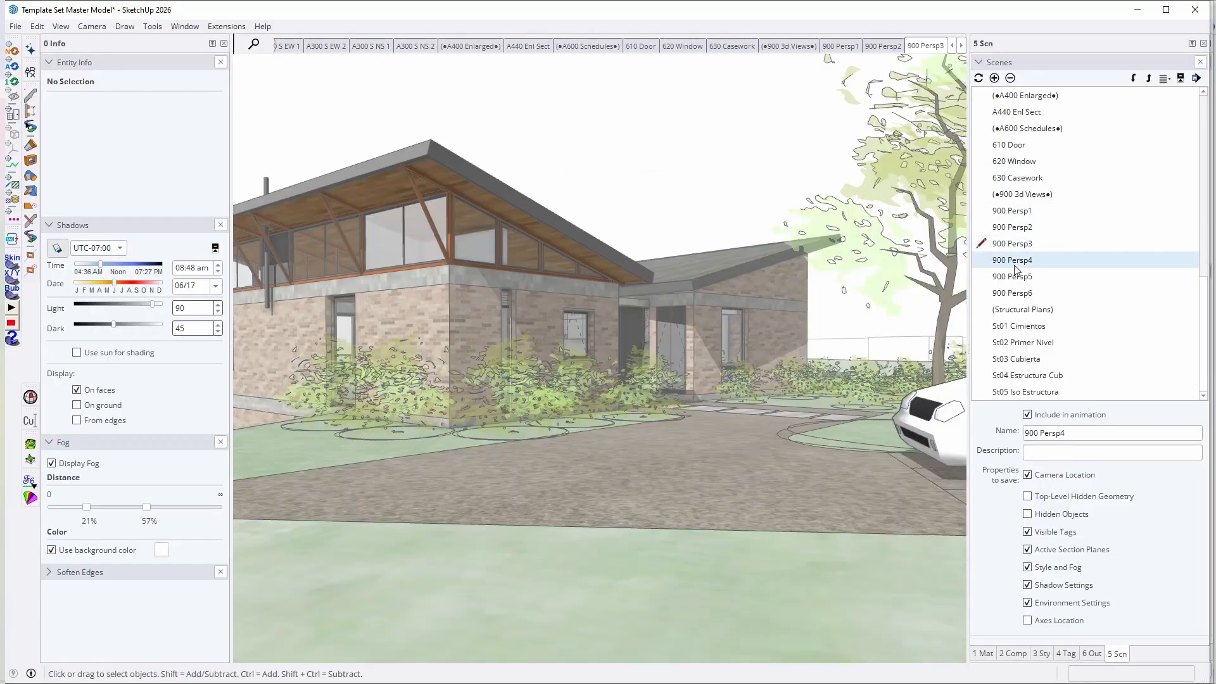
click(1014, 277)
click(1011, 294)
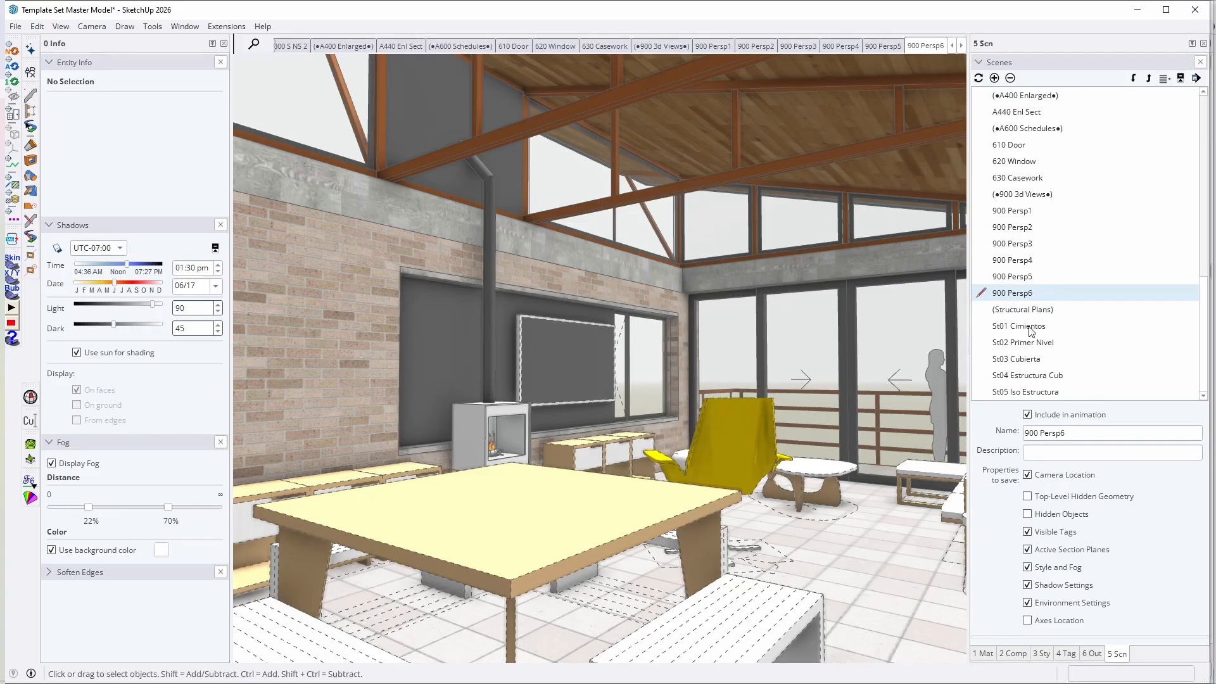
Step: View the Structural Plans group's scenes in order, from St01 Cimientos to St05 Iso Estructura
click(1031, 327)
click(1034, 343)
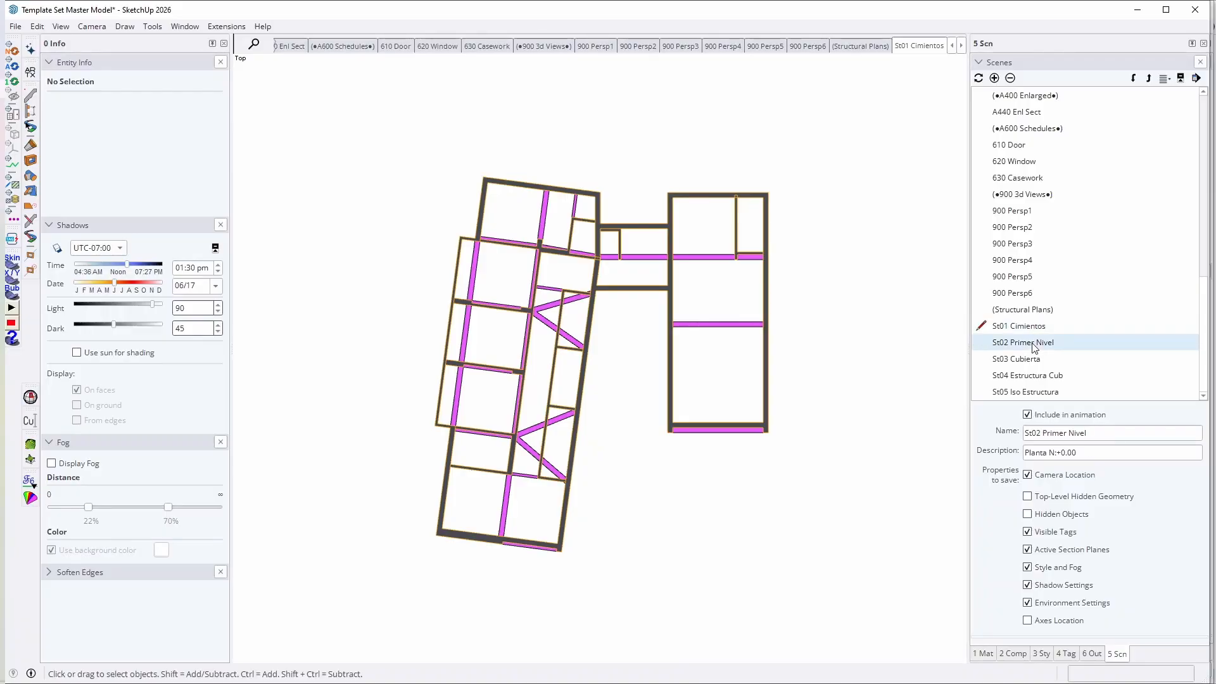
click(1017, 361)
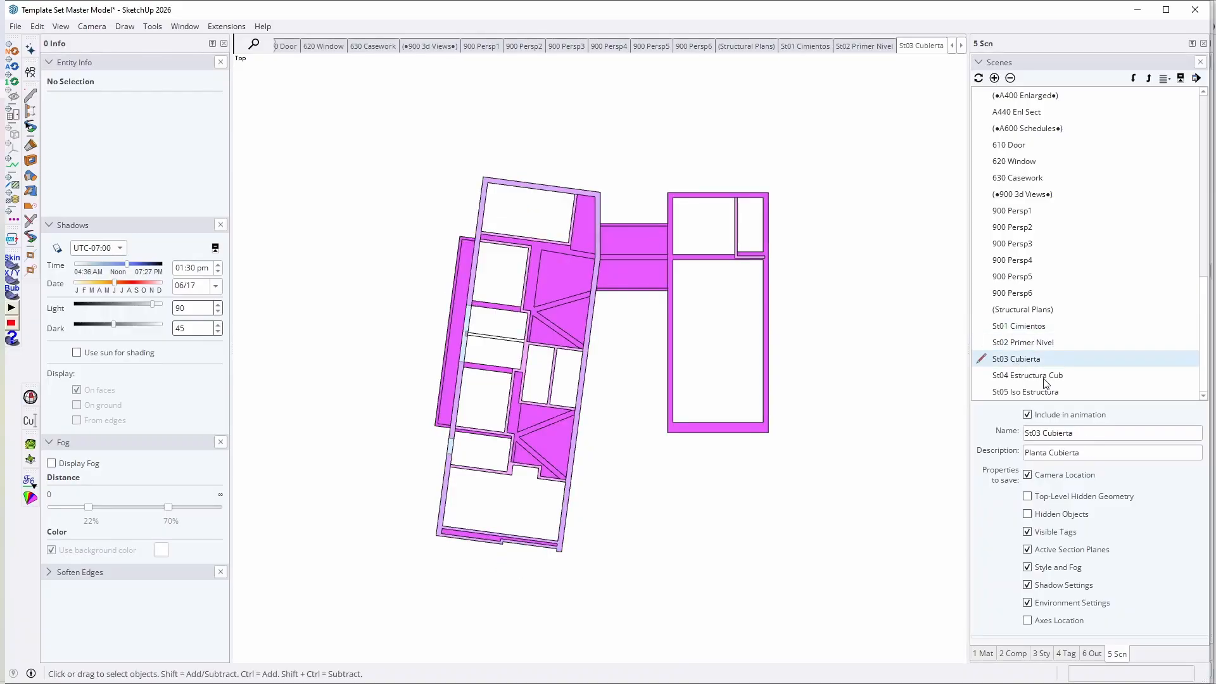
click(1044, 375)
click(1045, 391)
Step: Return to the (Working) scene and expand all tag folders in the tag list
click(1066, 653)
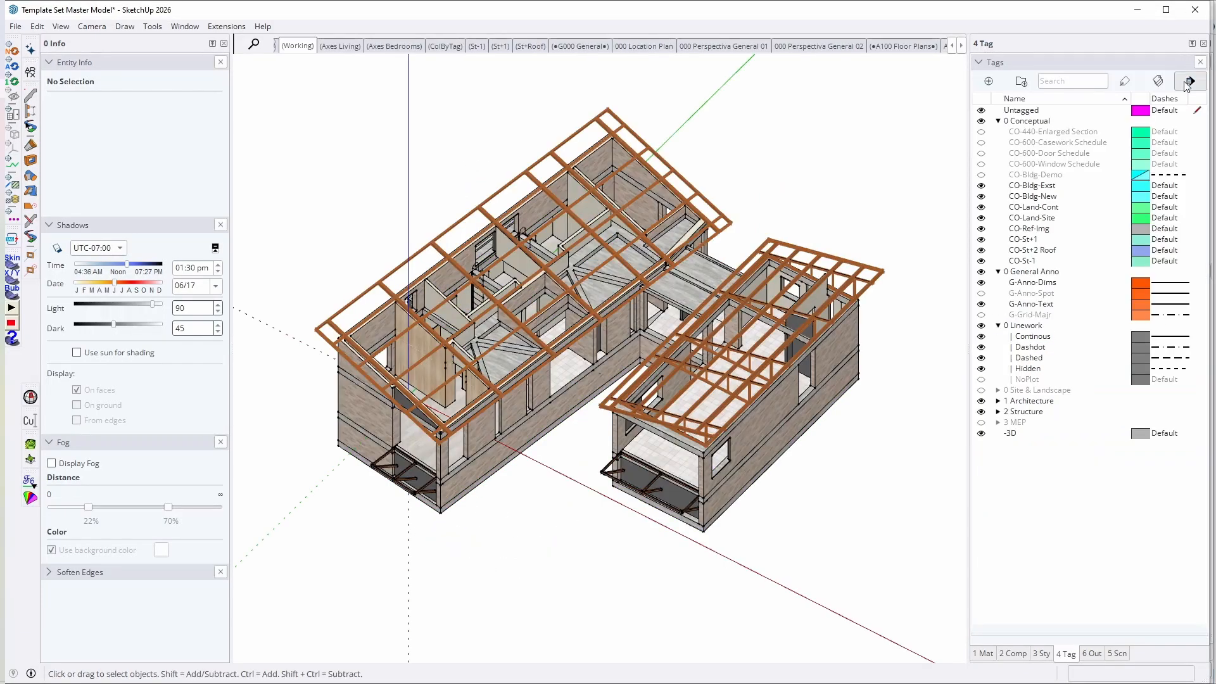
click(1189, 81)
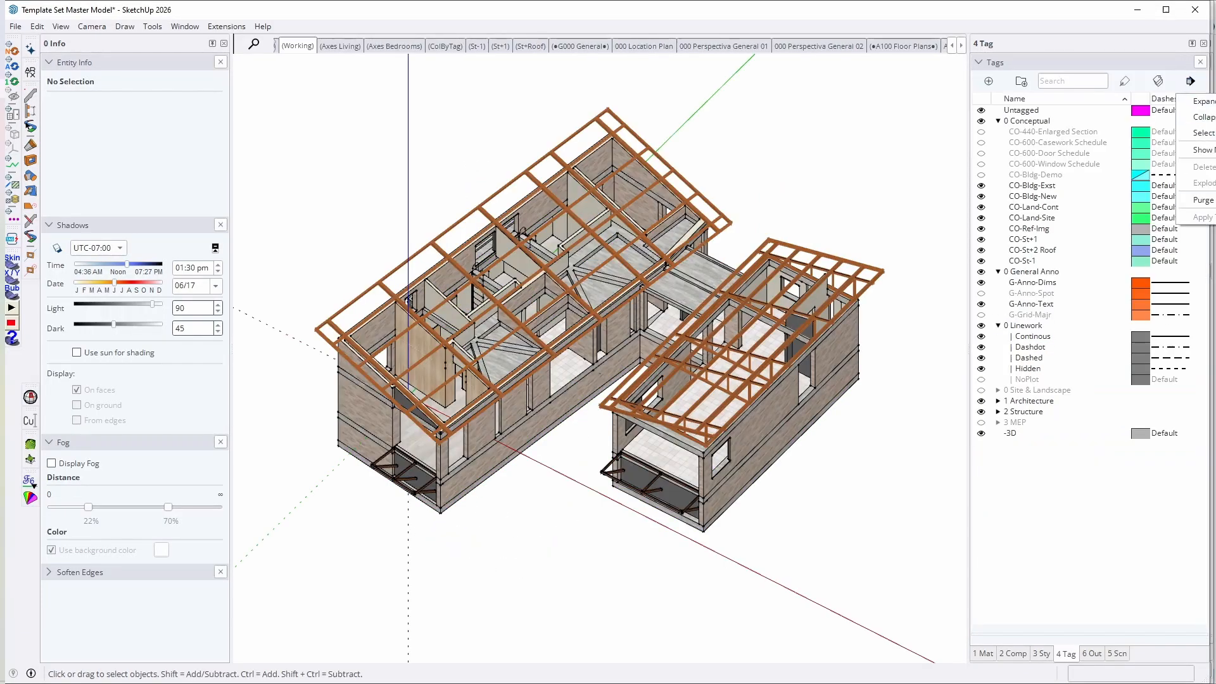
click(1206, 102)
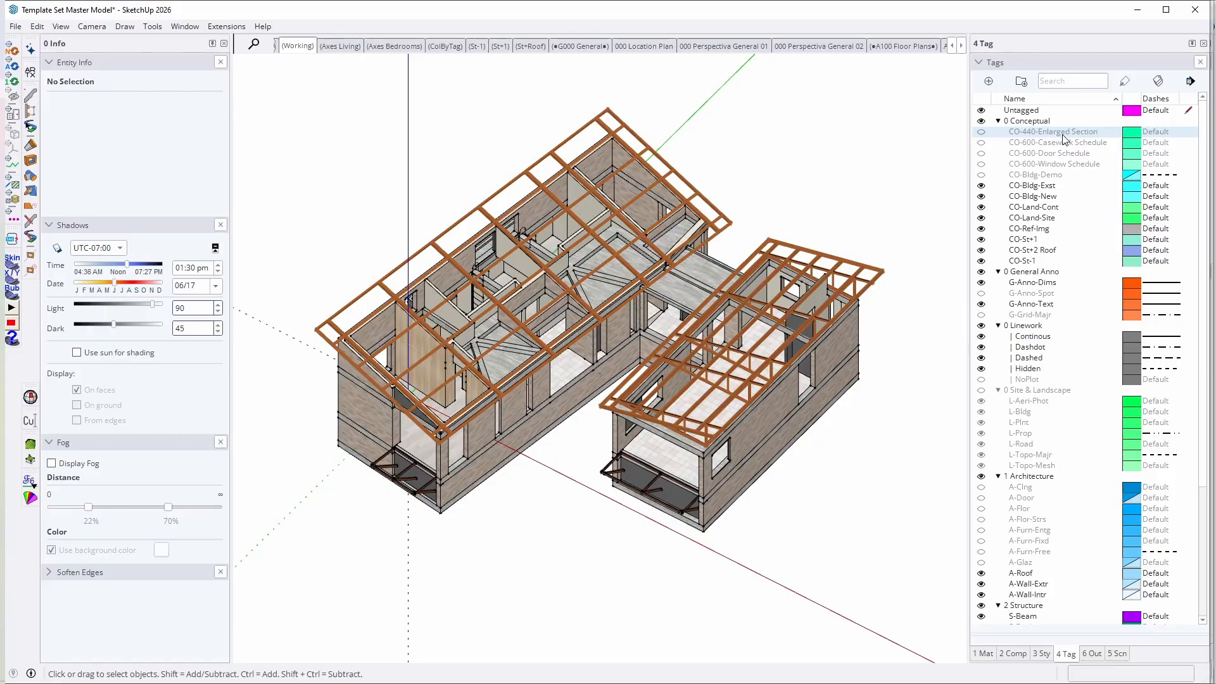
Step: Show the CO-440-Enlarged Section tag, inspect its enlarged sections group beside the house, and hide the tag again
scroll(837, 173, down, 8)
middle_drag(561, 337, 883, 331)
scroll(627, 273, up, 4)
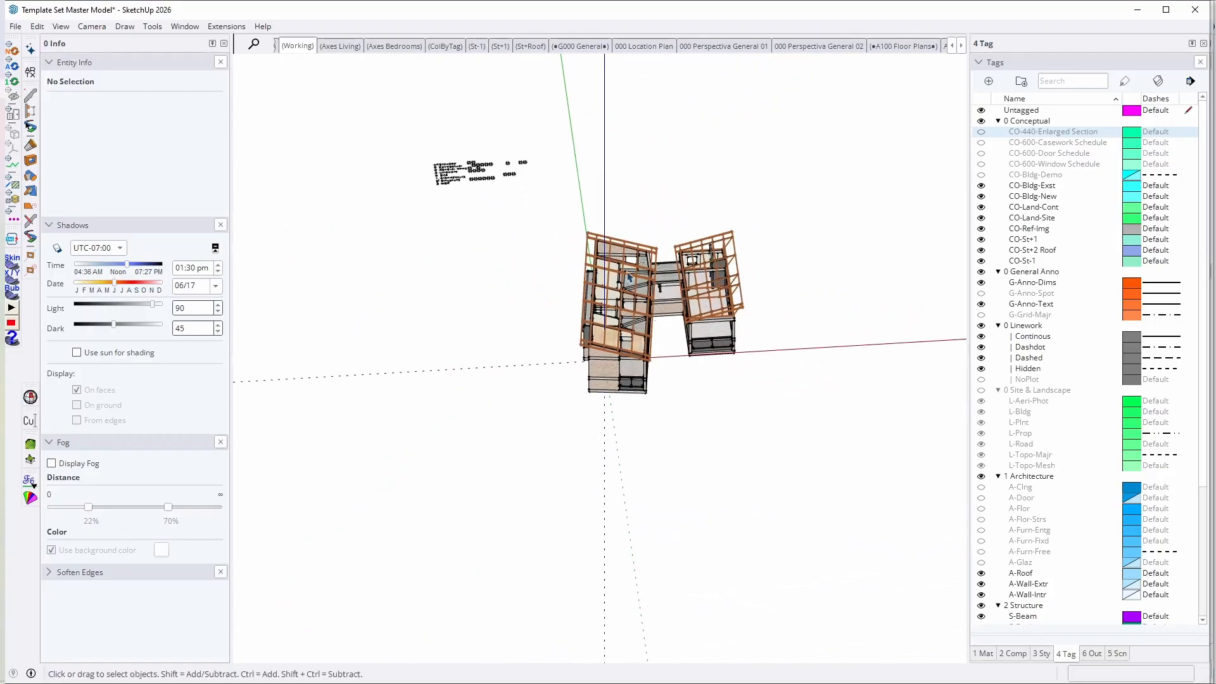
click(981, 132)
scroll(623, 300, down, 4)
middle_drag(622, 301, 603, 322)
click(660, 277)
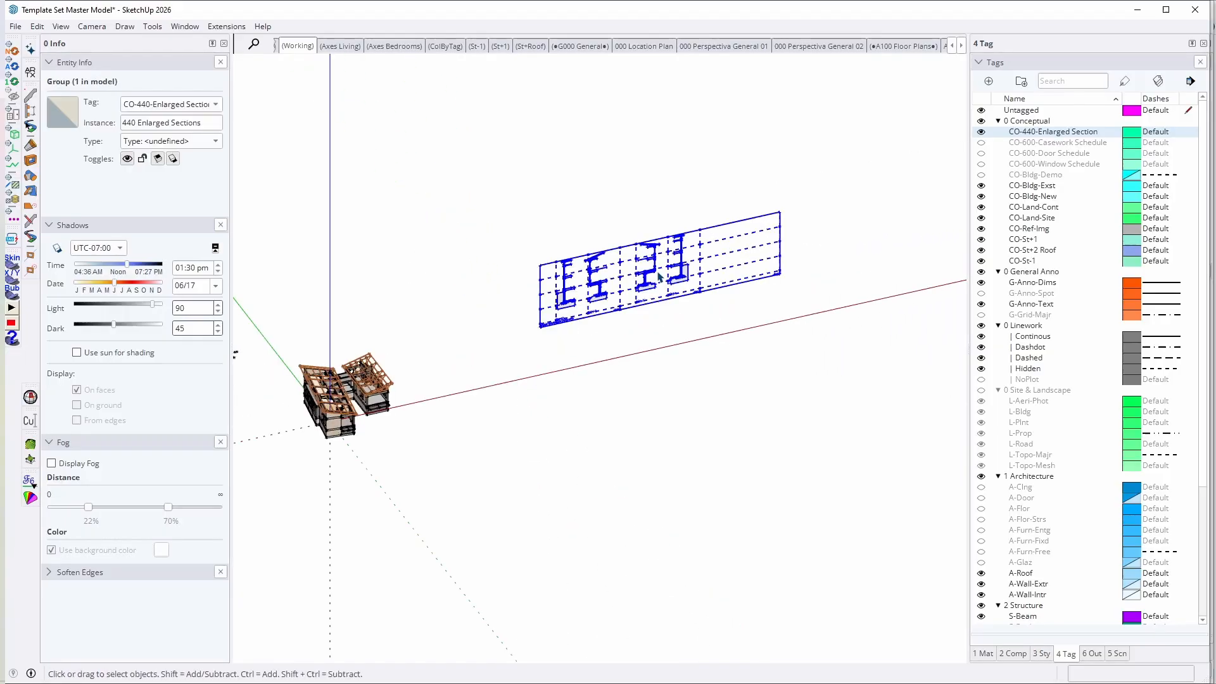
click(981, 132)
Step: Show and hide the CO-600 Casework, Door and Window Schedule tags one after another to check their contents
click(982, 145)
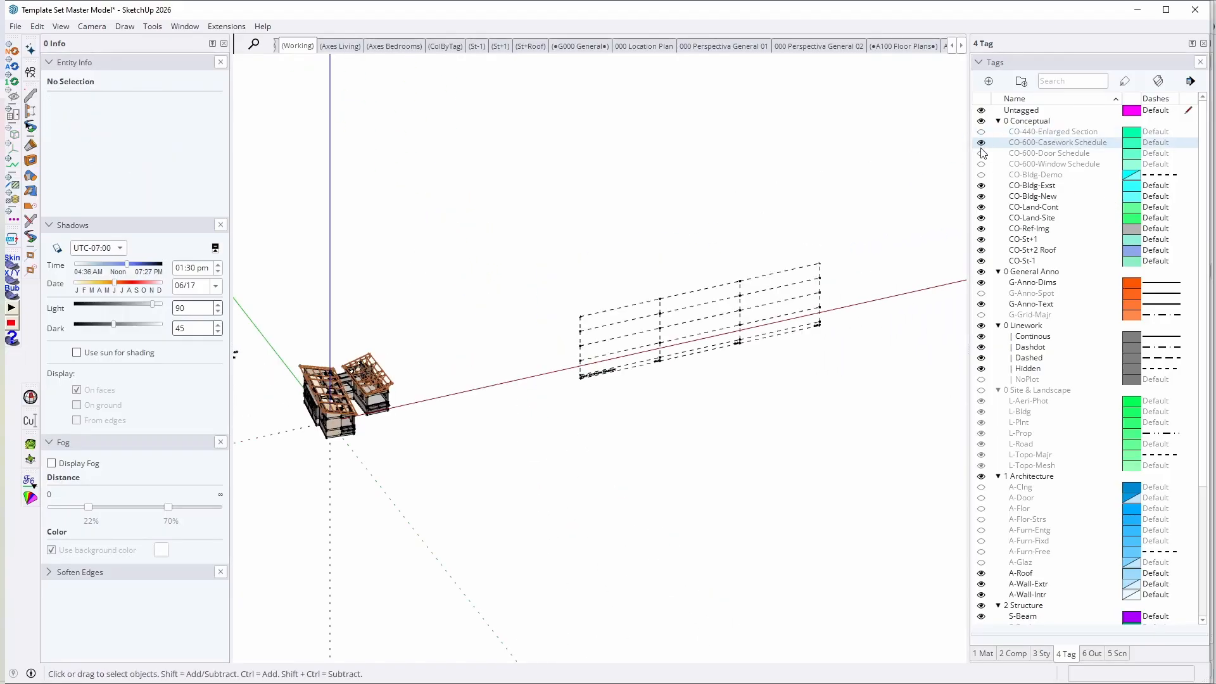
click(982, 146)
click(982, 157)
click(981, 156)
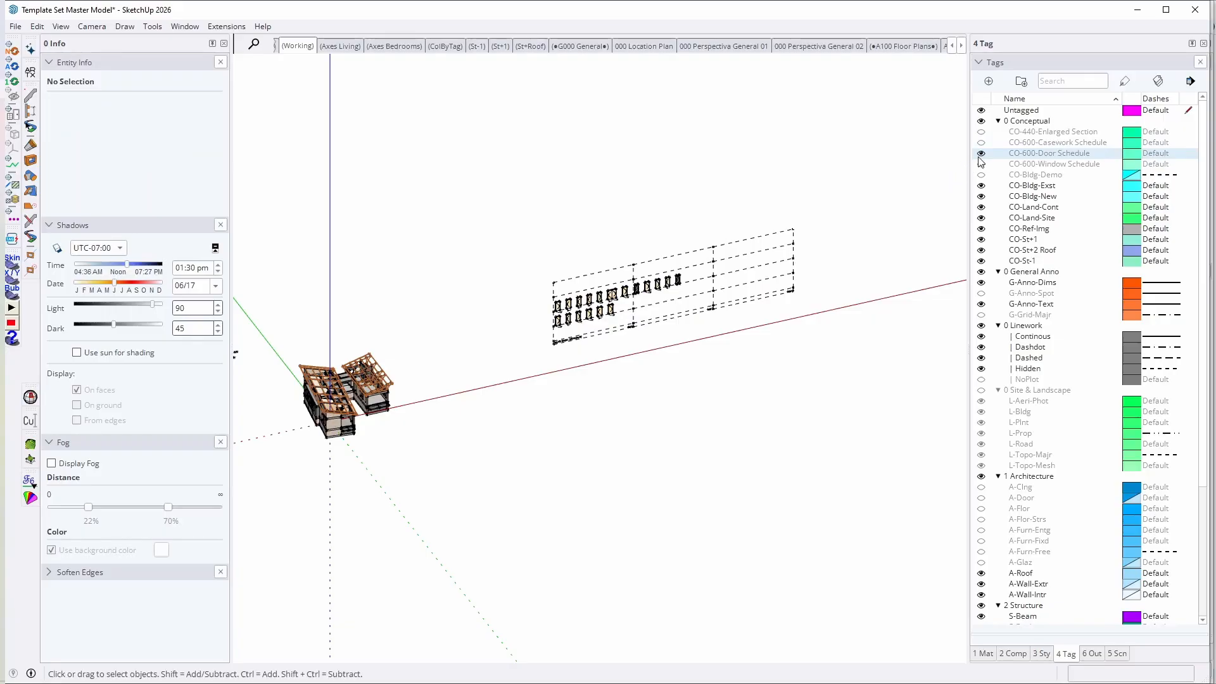
click(981, 153)
click(981, 165)
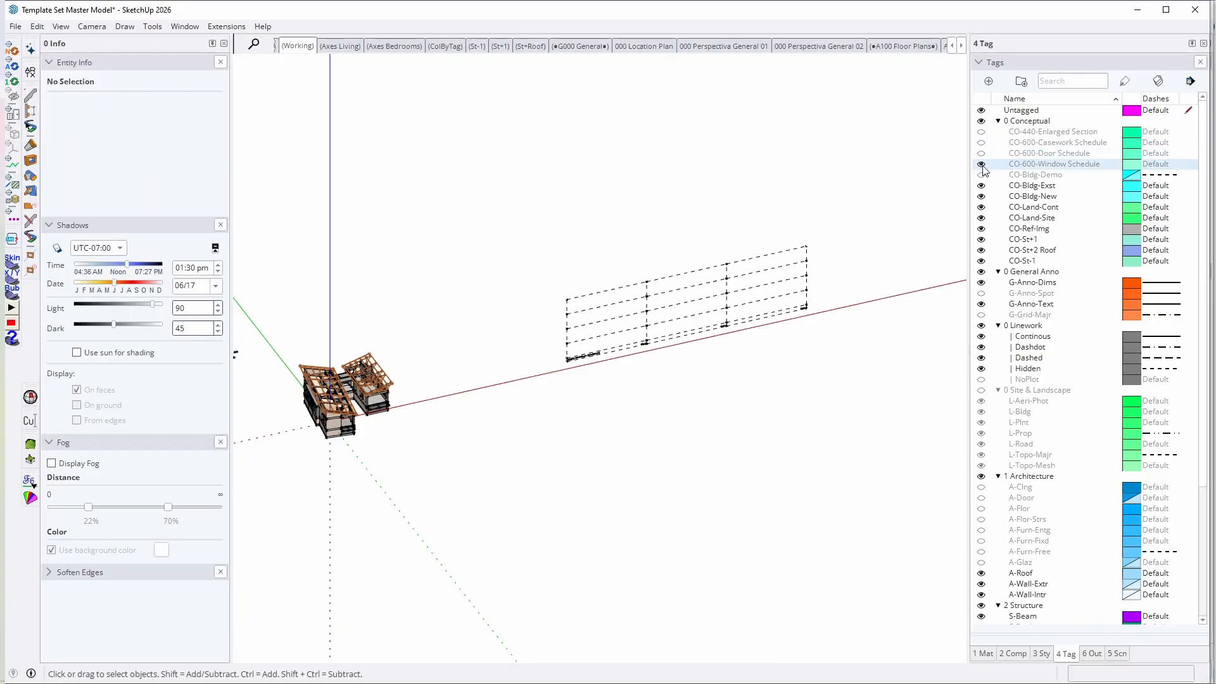
click(982, 164)
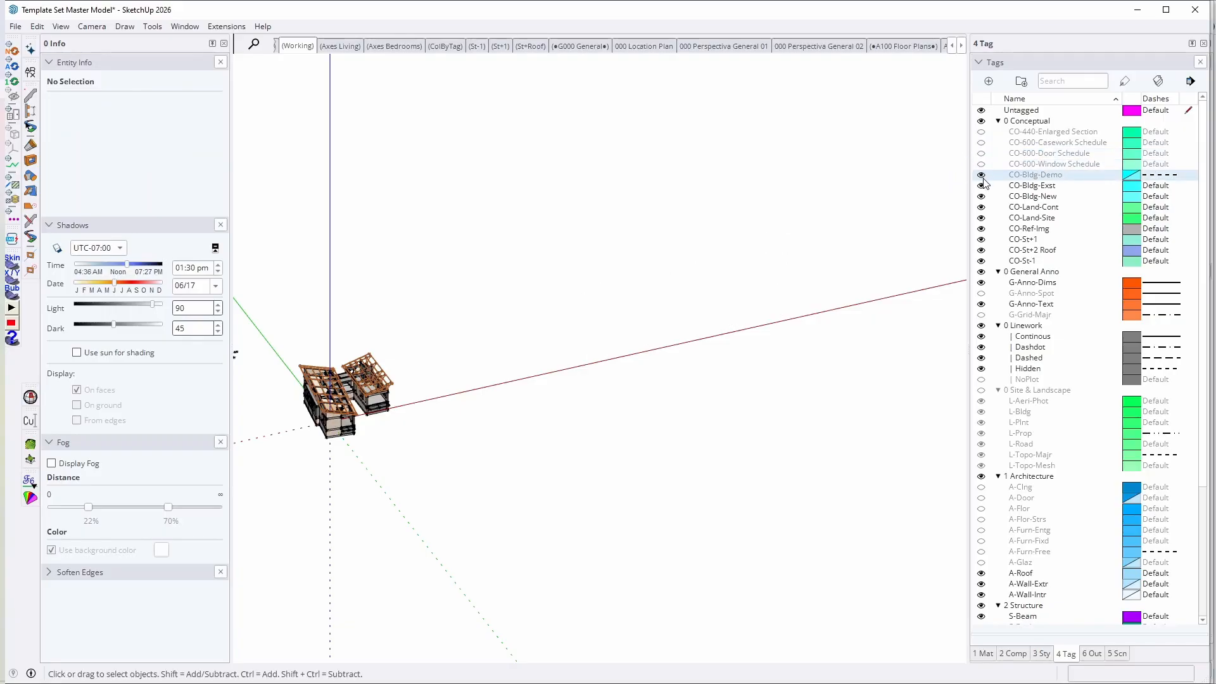
Step: Make every tag from CO-440-Enlarged Section to -3D visible and clear the entity selection
key(shift+z)
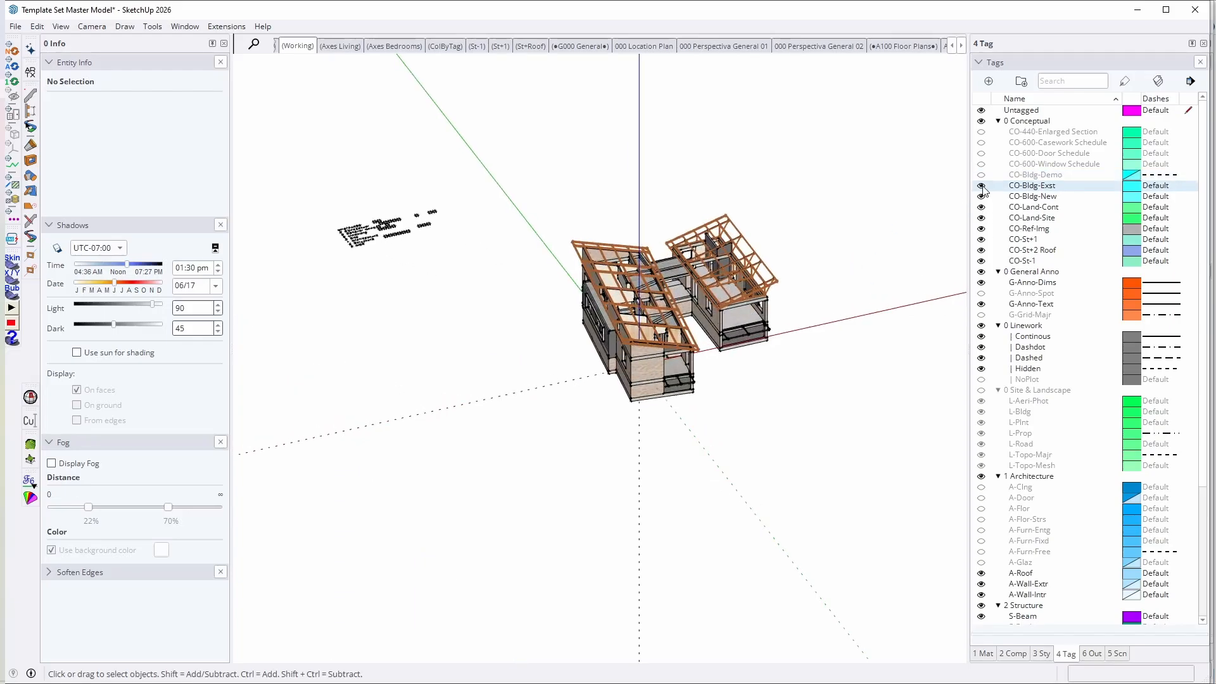
click(1191, 81)
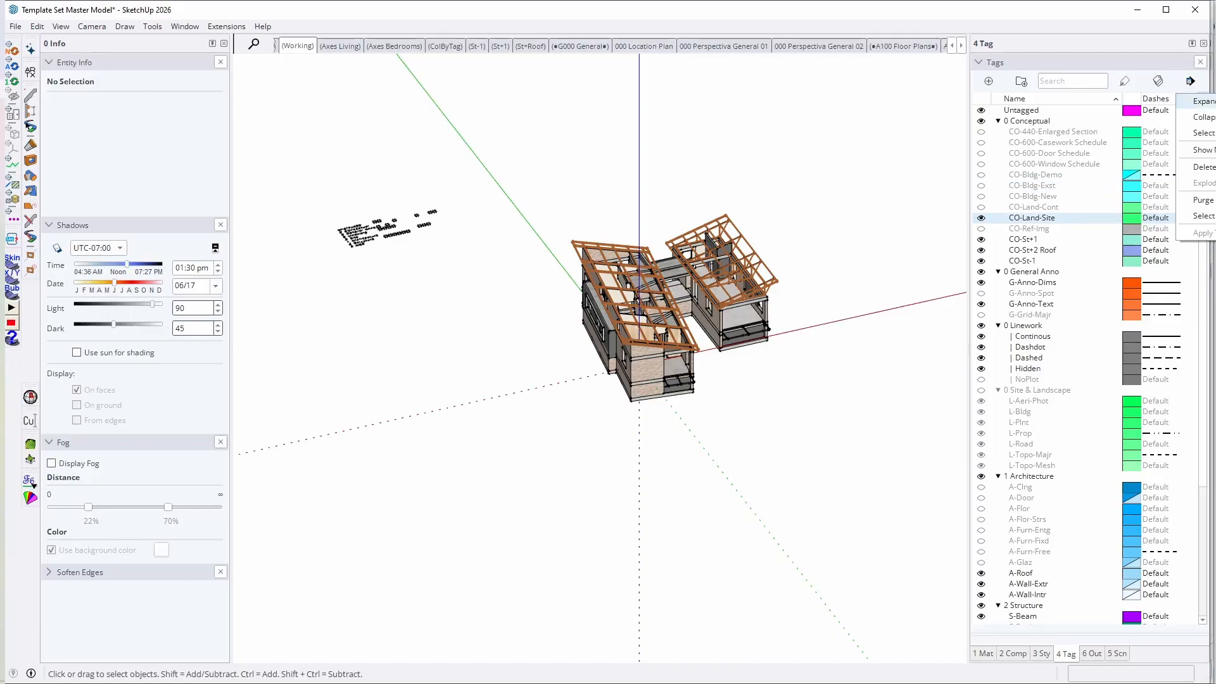
click(1202, 215)
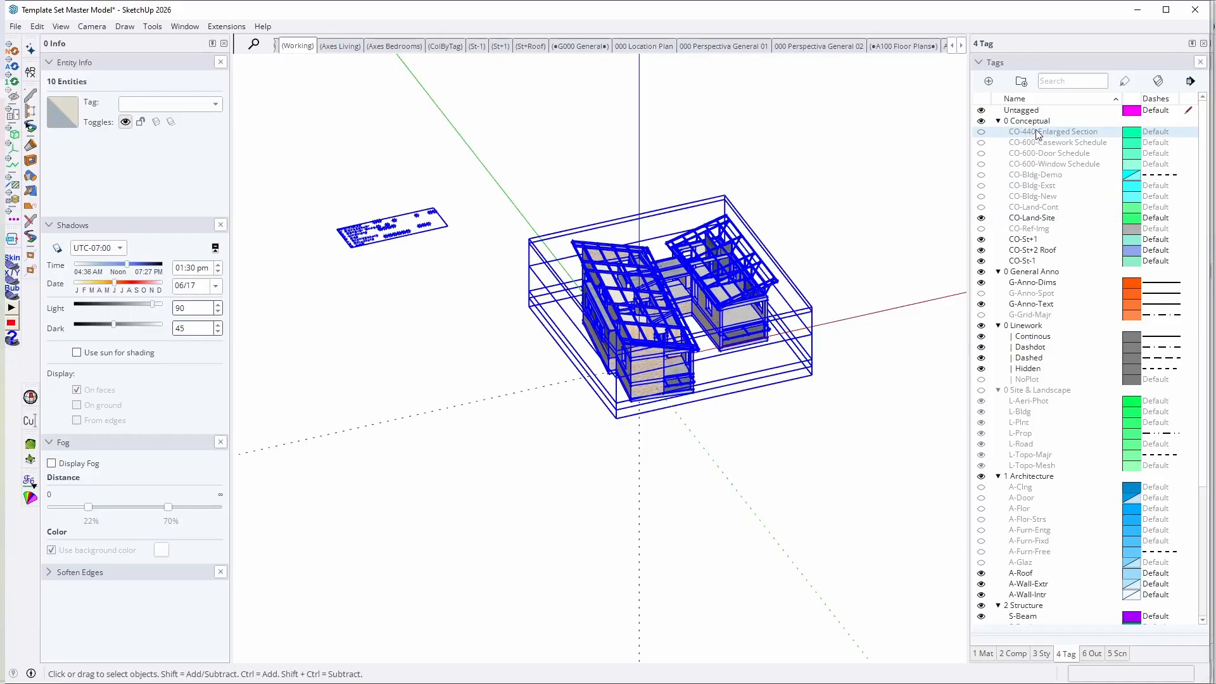
scroll(1011, 406, down, 5)
shift+click(1012, 618)
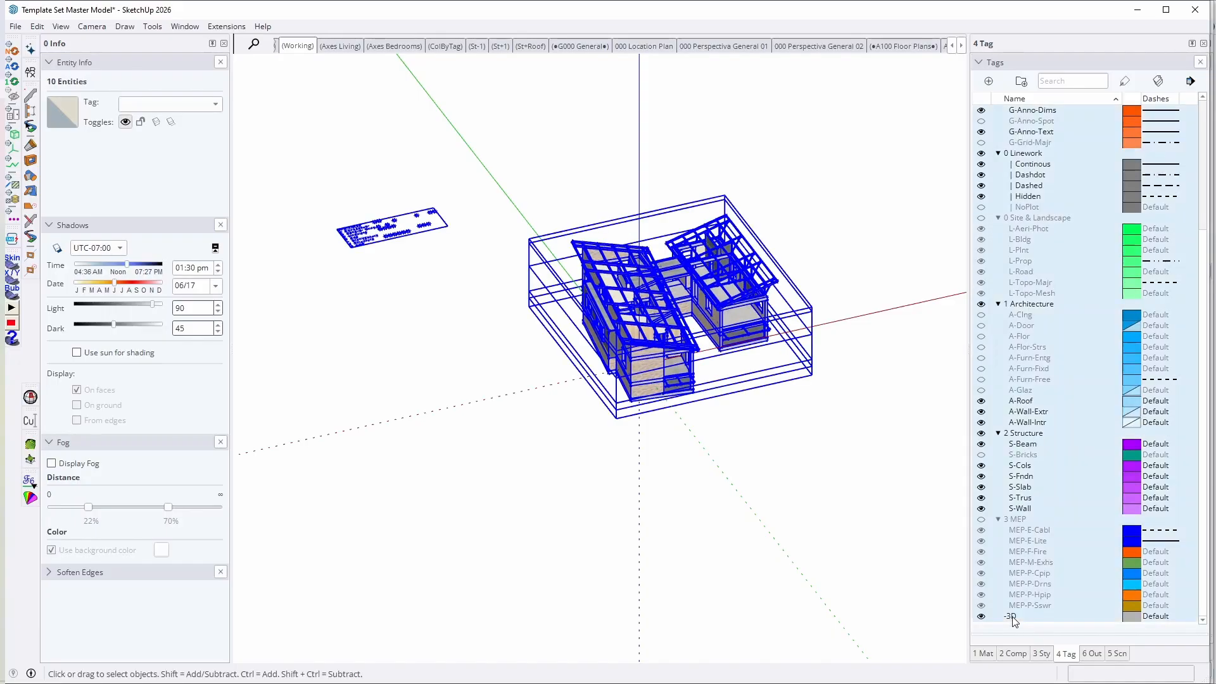
click(982, 521)
middle_drag(739, 415, 657, 378)
scroll(658, 378, down, 1)
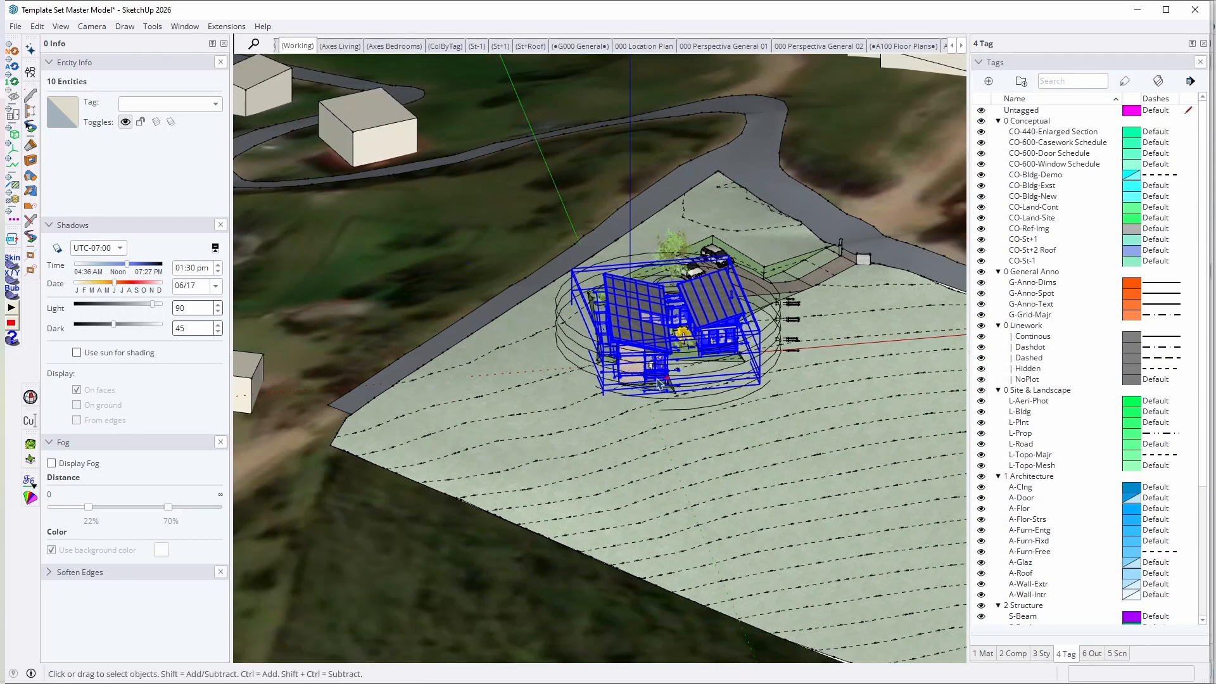
key(ctrl+t)
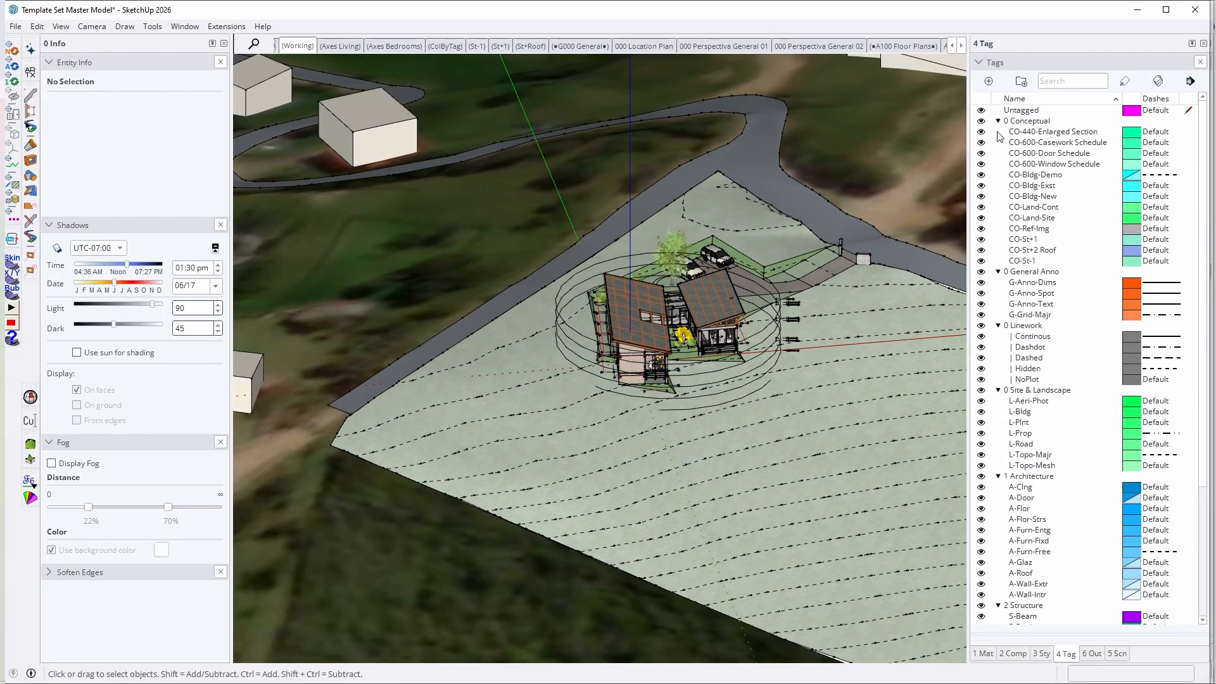
Step: Hide the four tags from CO-440-Enlarged Section through CO-600-Window Schedule together
scroll(604, 314, down, 5)
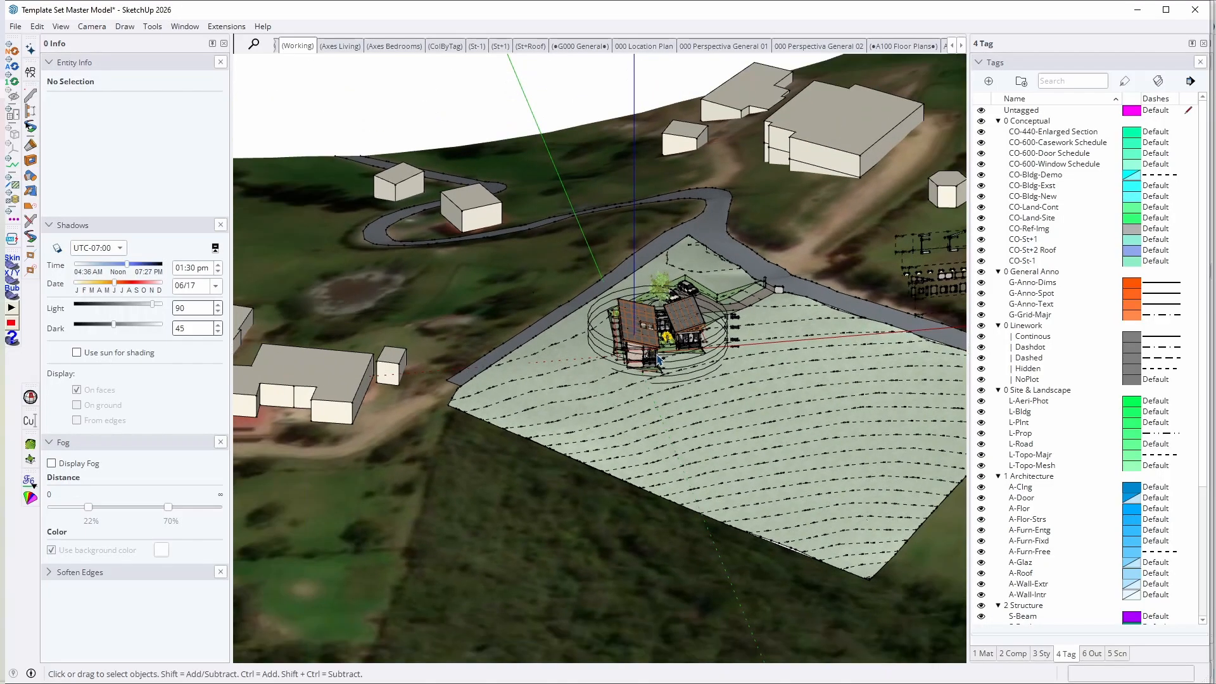
scroll(604, 314, up, 2)
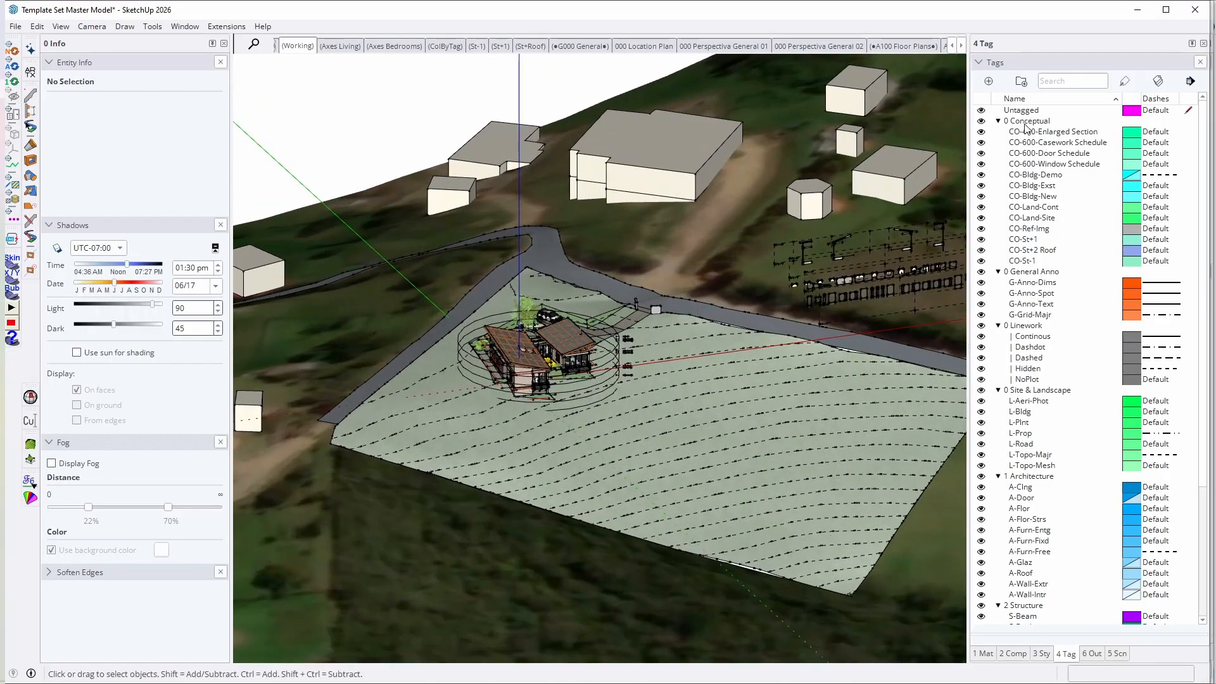
click(1055, 138)
shift+click(1057, 164)
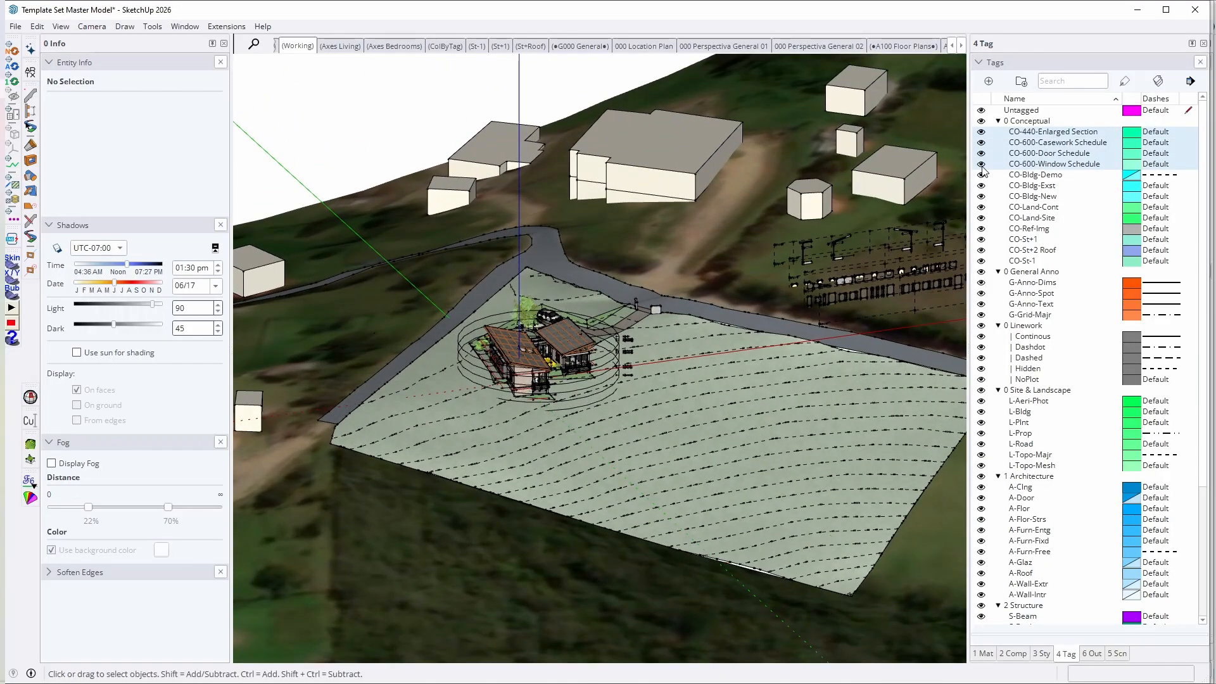
click(981, 164)
Step: Hide the CO-Land-Cont tag containing the terrain and buildings around the site
middle_drag(647, 298, 671, 289)
scroll(672, 289, up, 2)
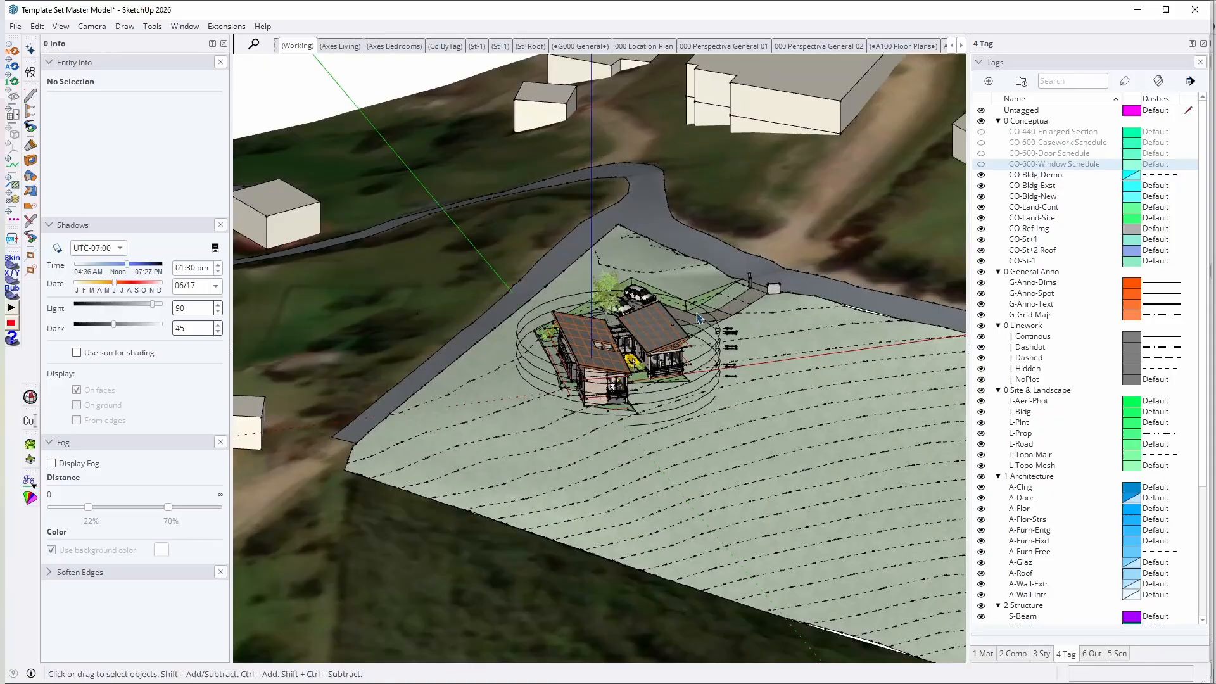
click(982, 207)
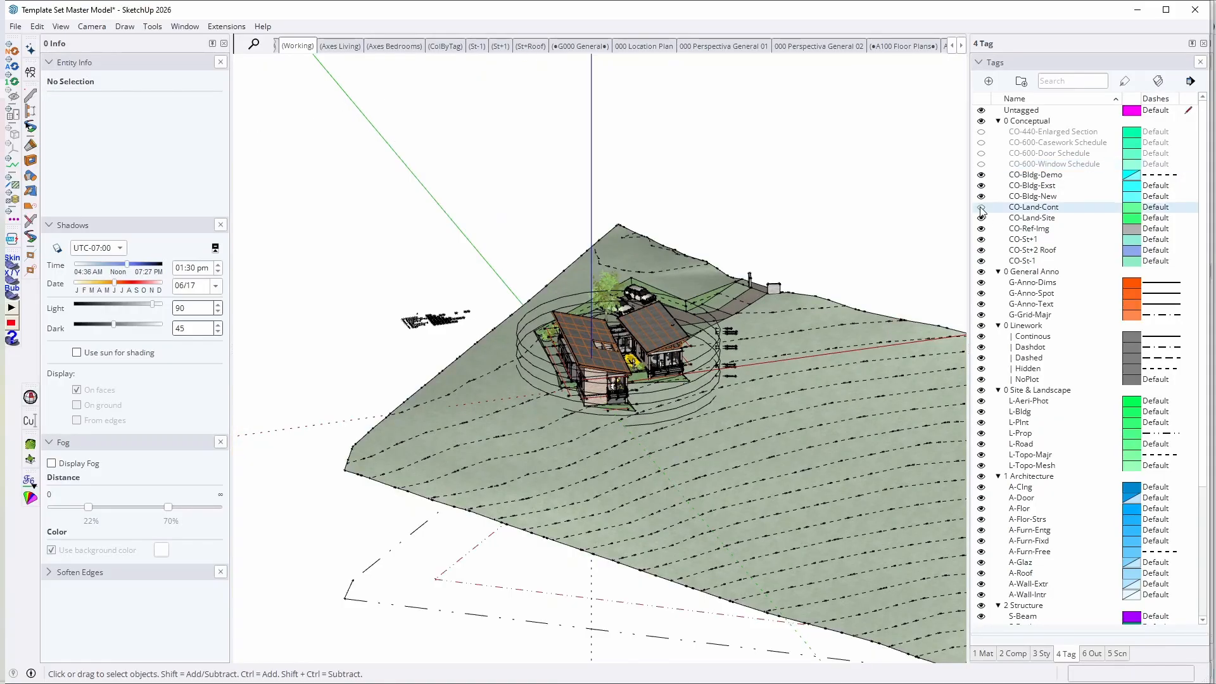
Step: Switch the CO-Land-Site tag off and back on to check what it contains
middle_drag(614, 374, 622, 406)
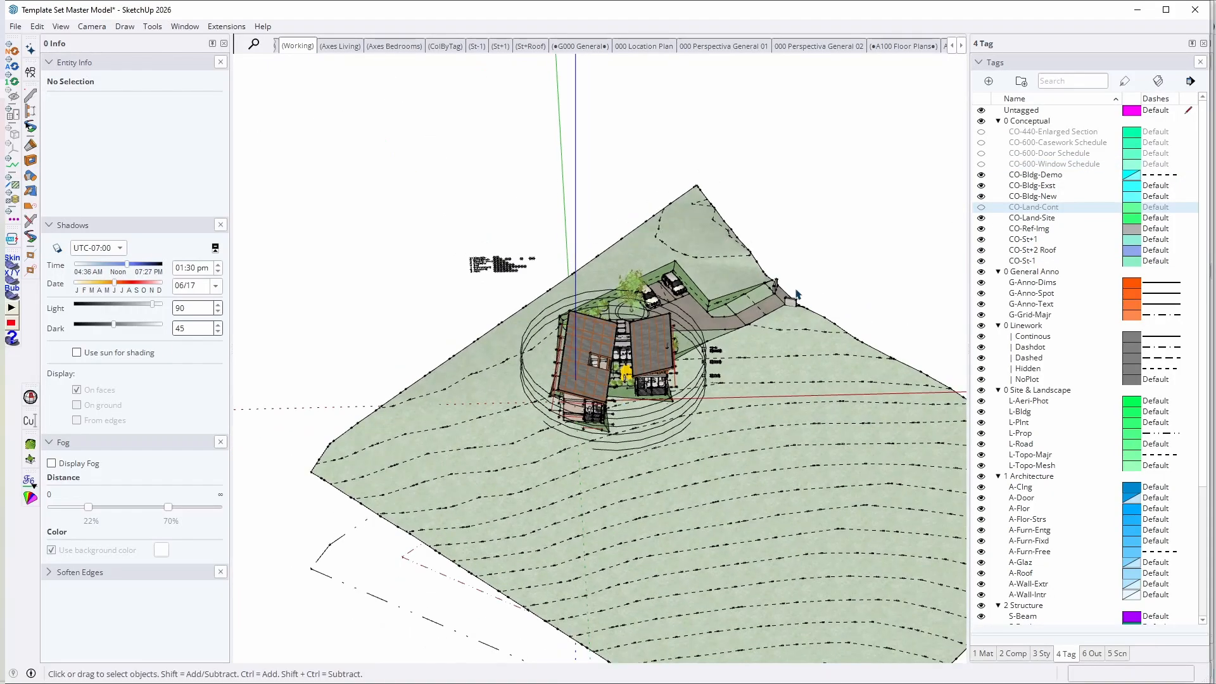
click(981, 218)
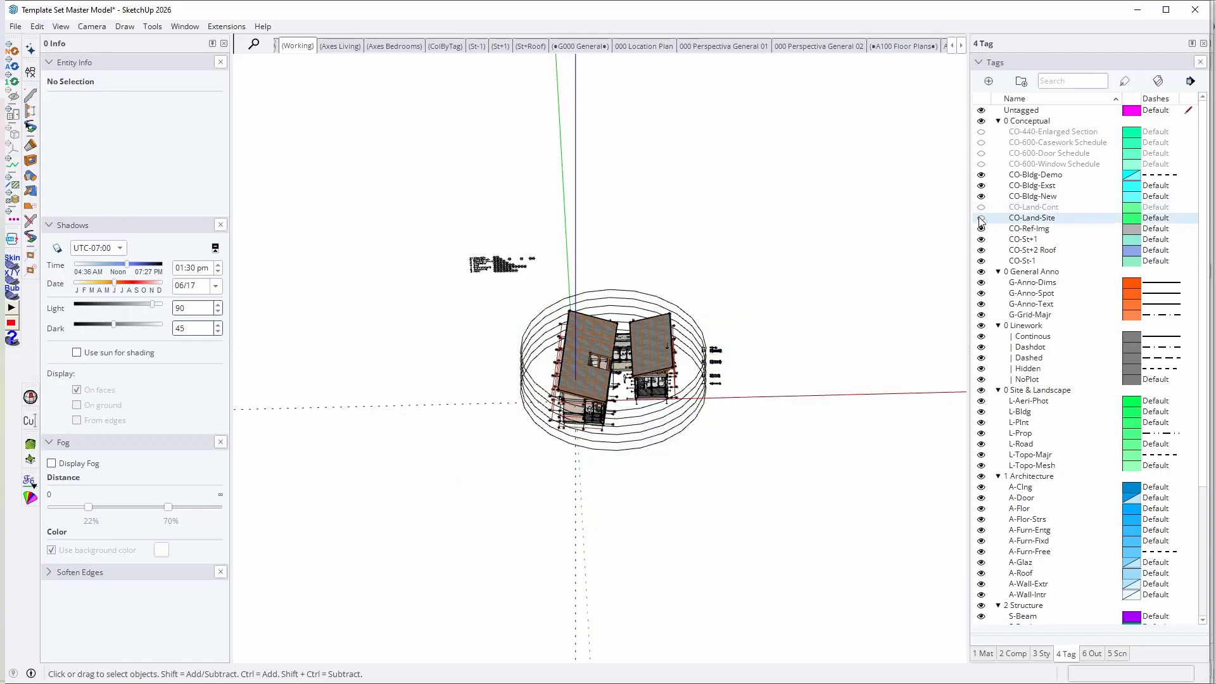
click(981, 218)
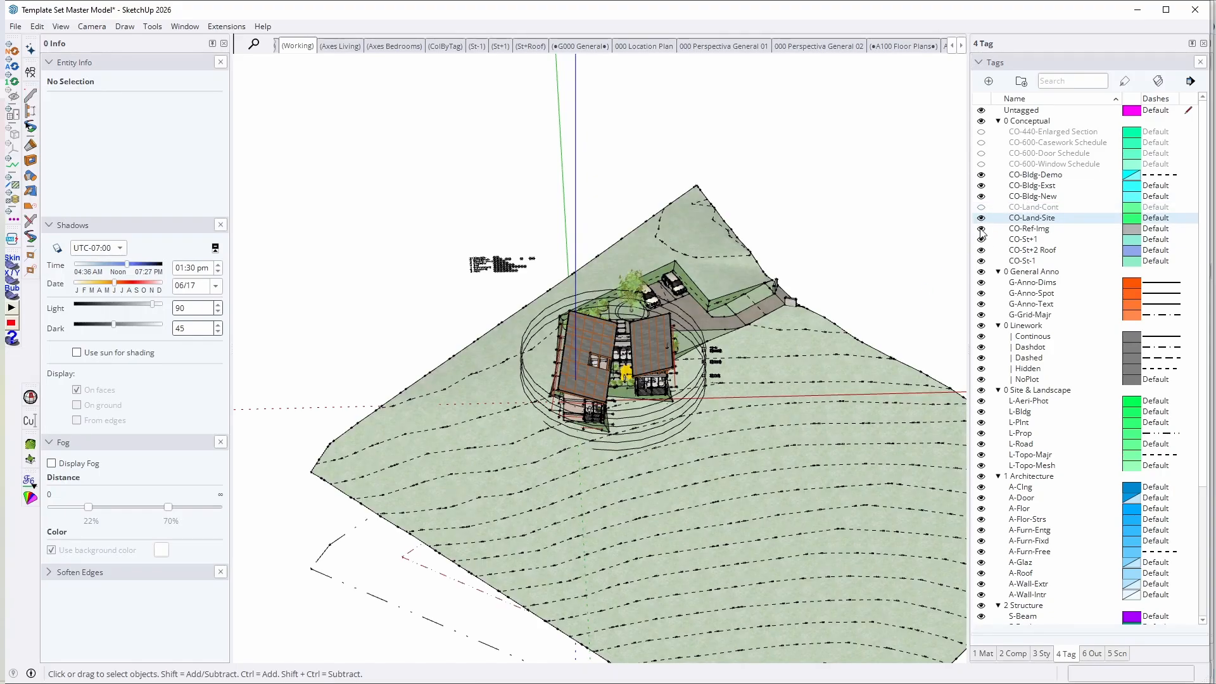
Step: Hide the CO-Ref-Img tag and highlight the storey tags CO-St+1, CO-St+2 Roof and CO-St-1
click(1042, 229)
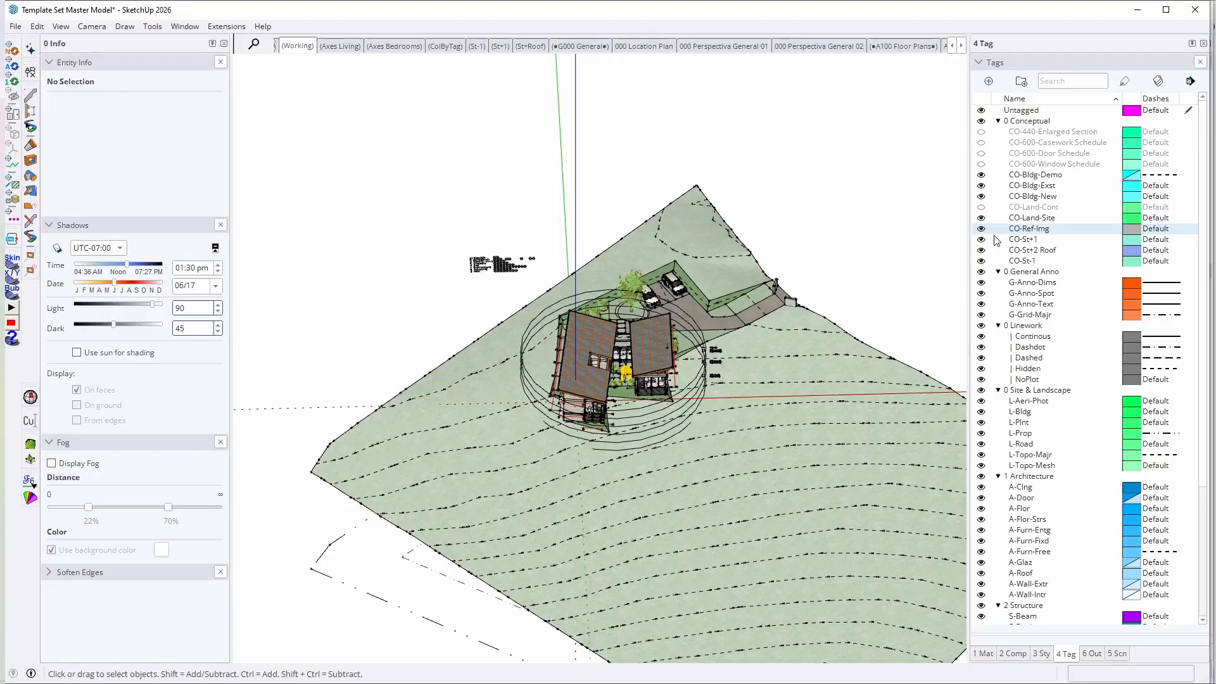
middle_drag(653, 362, 700, 311)
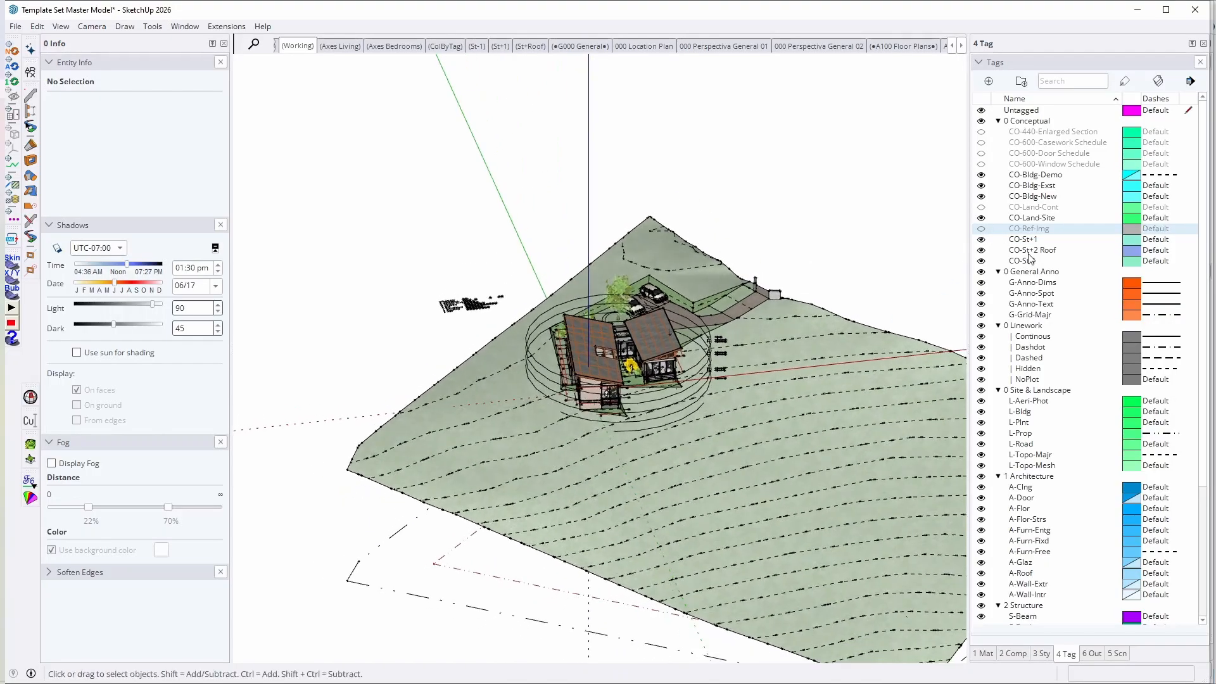
click(1042, 240)
shift+click(1035, 262)
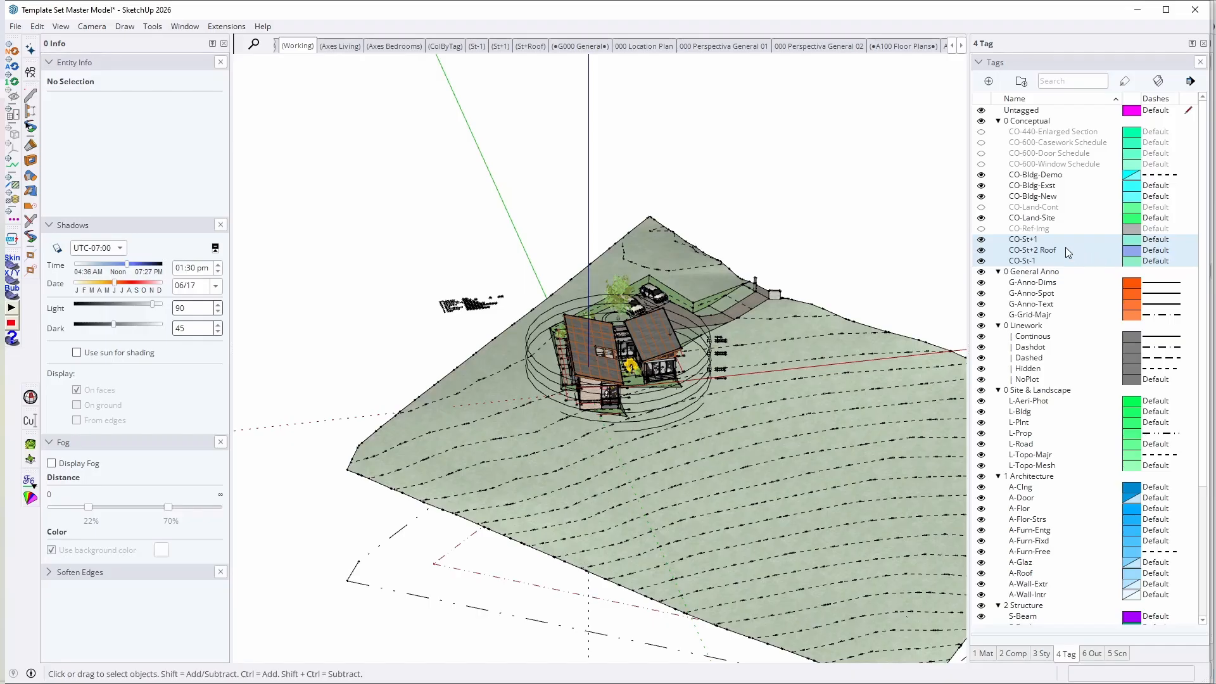
click(1038, 250)
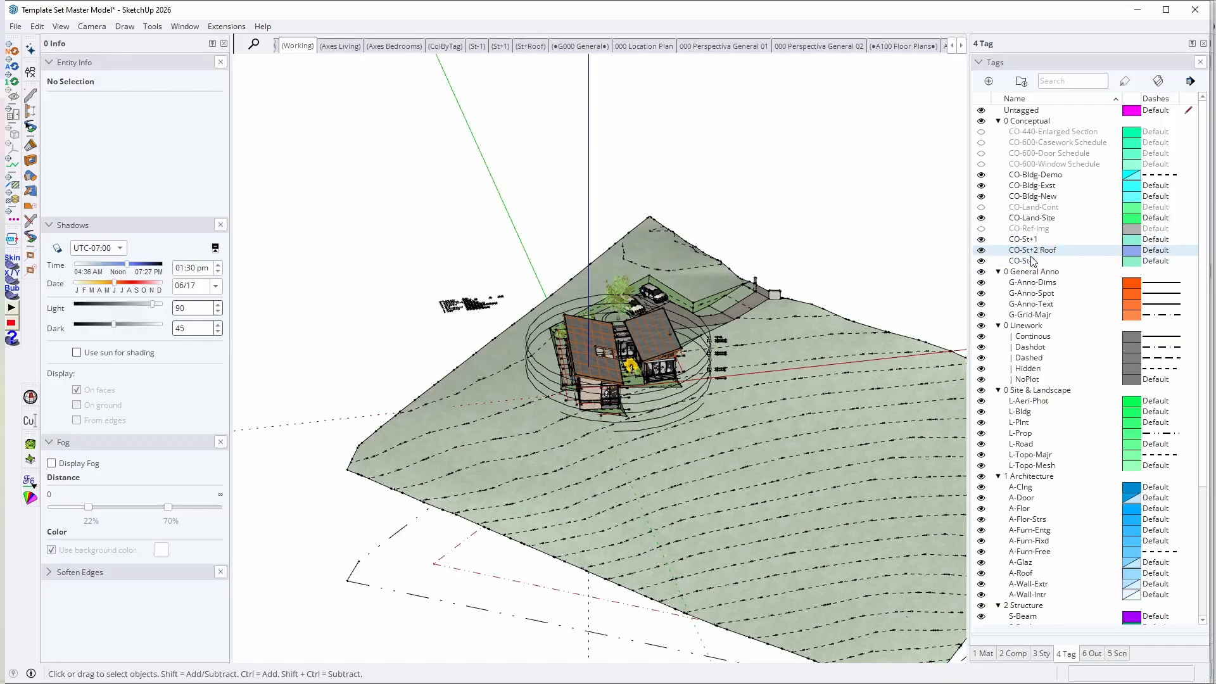
click(1029, 260)
scroll(500, 409, up, 3)
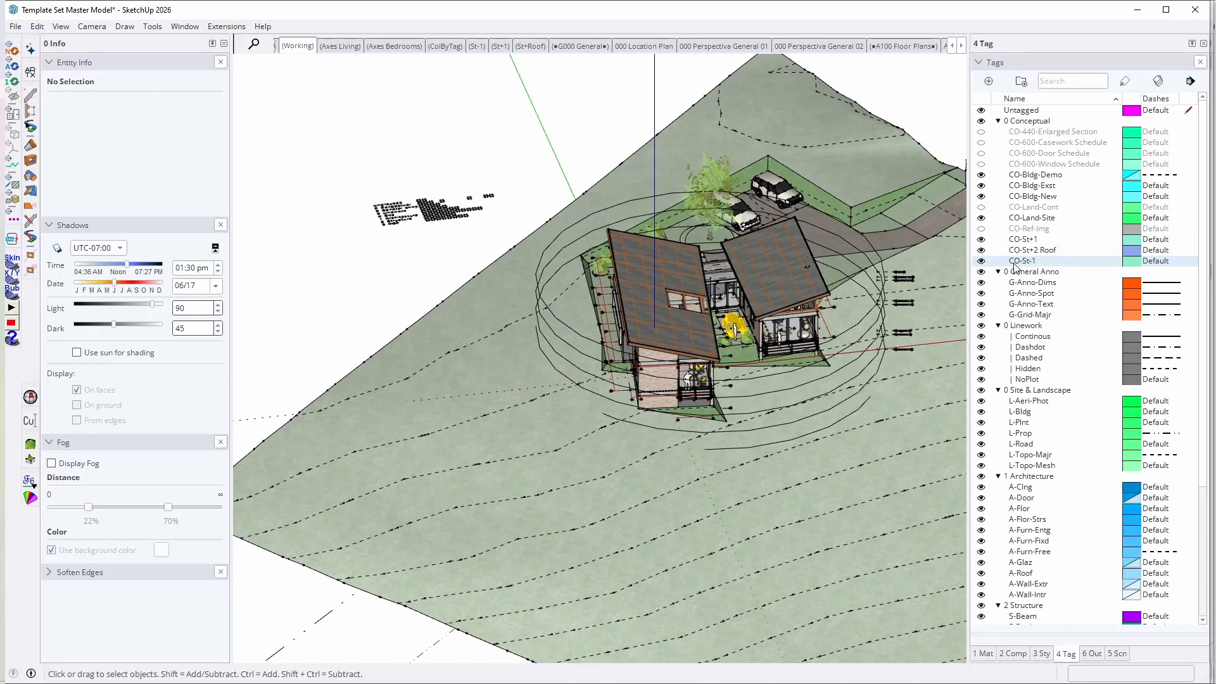
Step: Hide the CO-St+1, CO-St+2 Roof and CO-St-1 tags, briefly showing CO-St-1 alone to inspect the lower storey
click(981, 240)
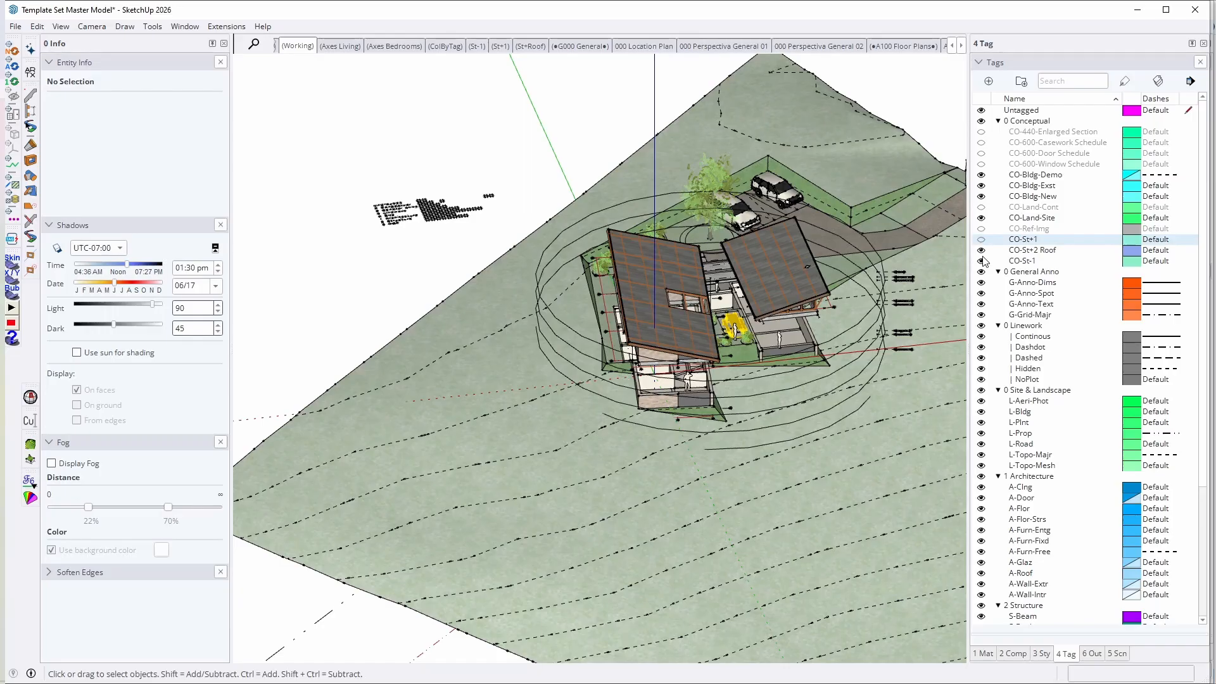
click(981, 250)
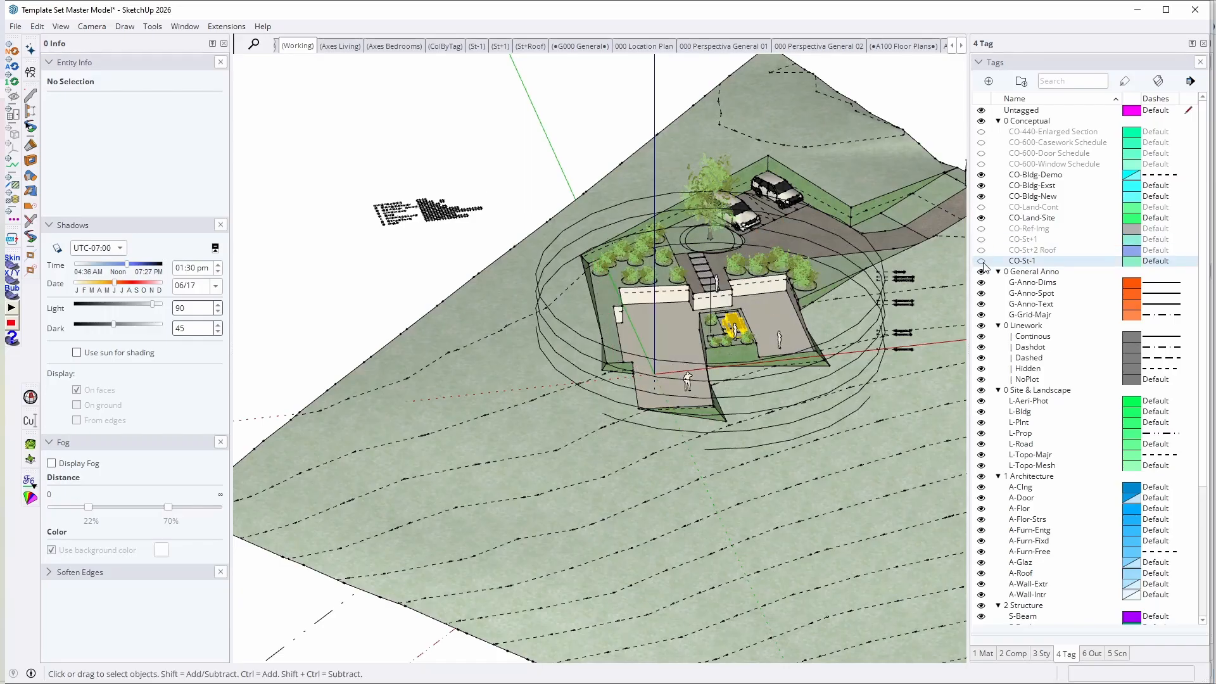
click(981, 261)
scroll(709, 330, up, 5)
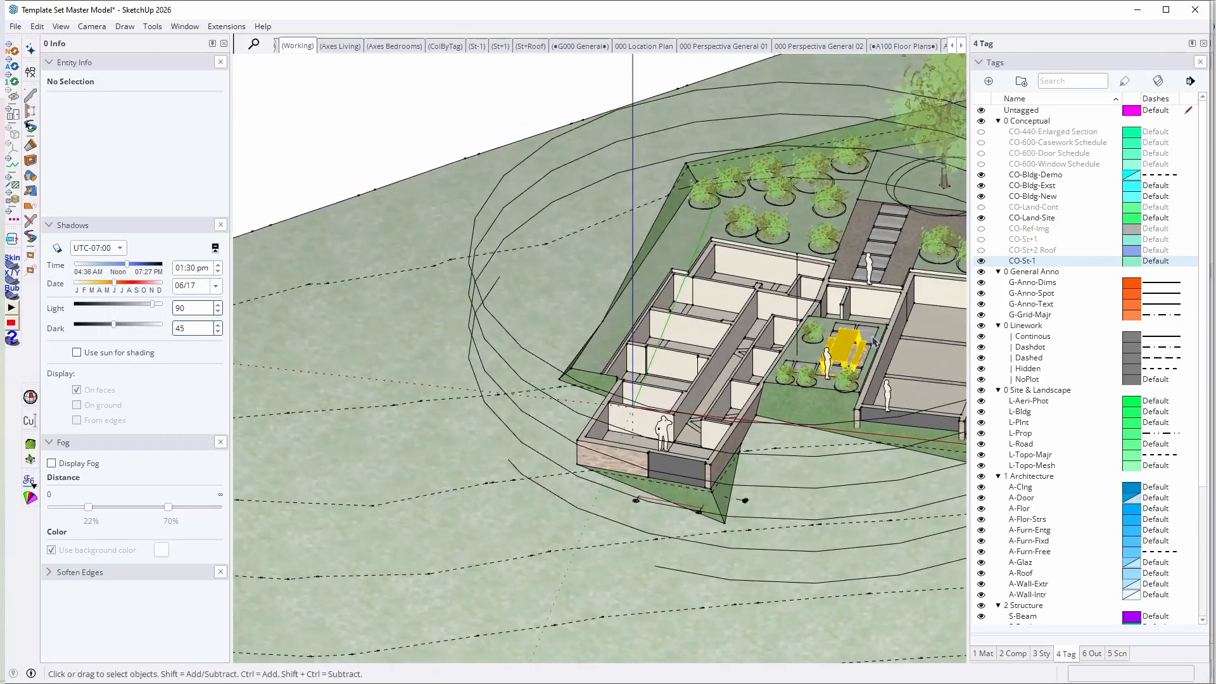
click(981, 261)
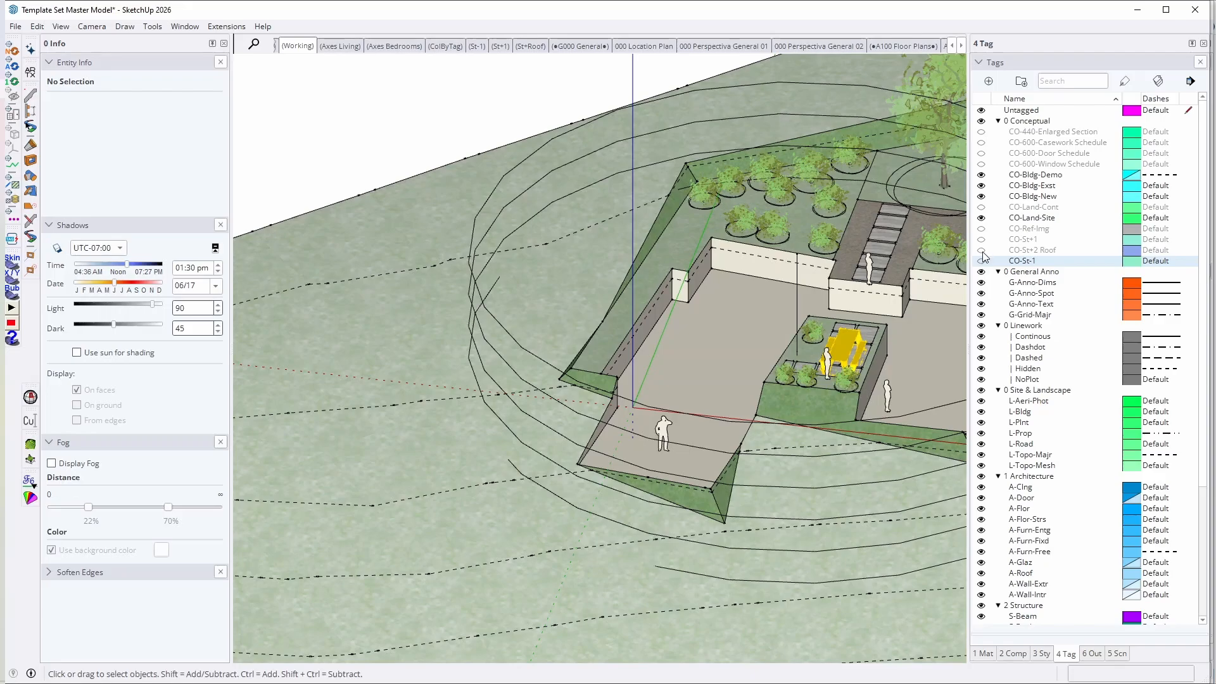
Step: Switch the CO-St+2 Roof tag on and off, and show and hide CO-St+1 to inspect its furnished rooms
click(982, 250)
click(982, 251)
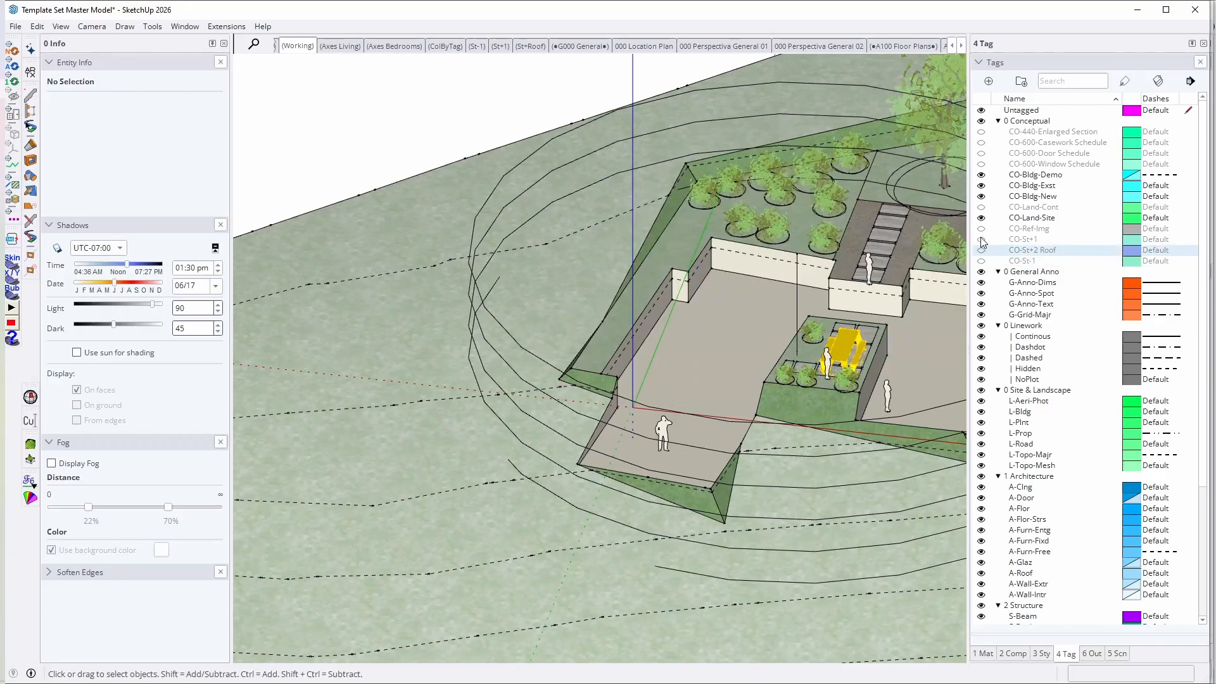
click(982, 240)
middle_drag(694, 269, 564, 352)
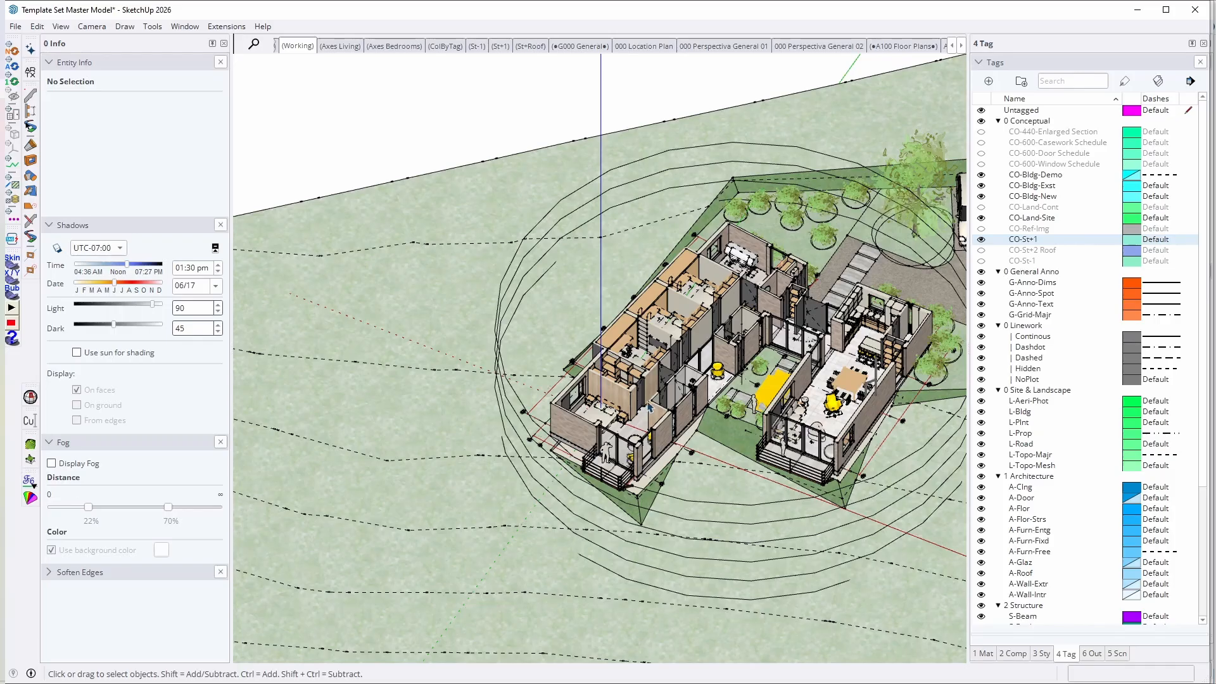
scroll(640, 409, up, 3)
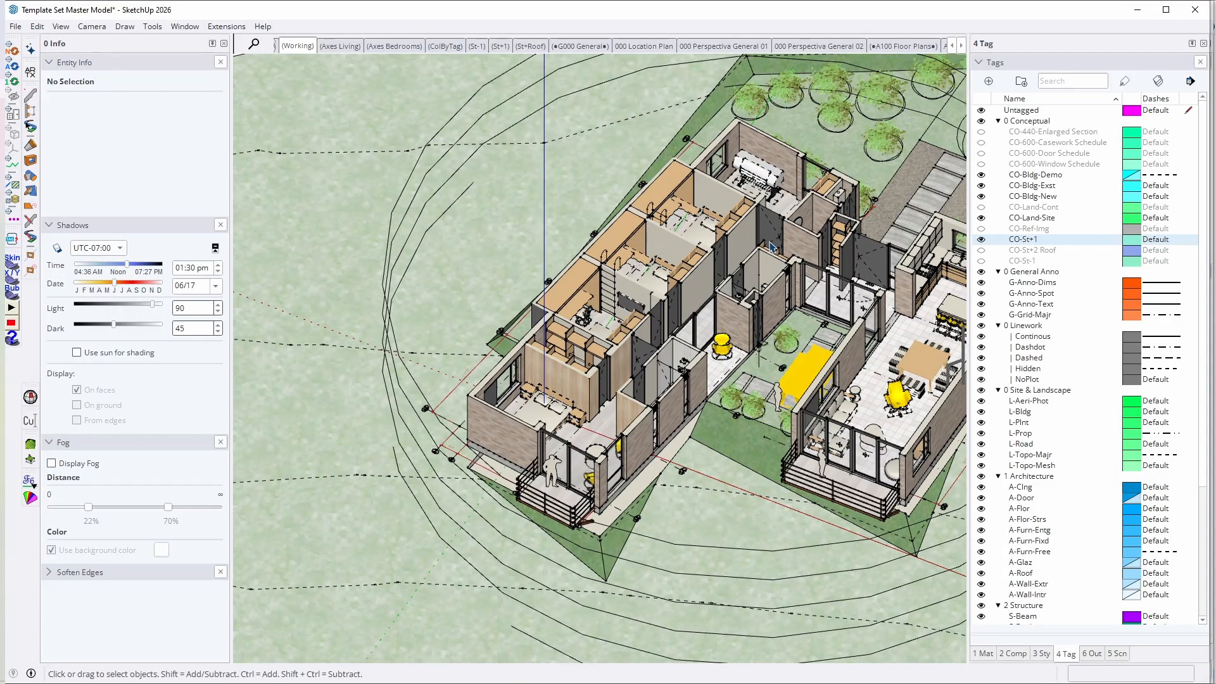
click(981, 239)
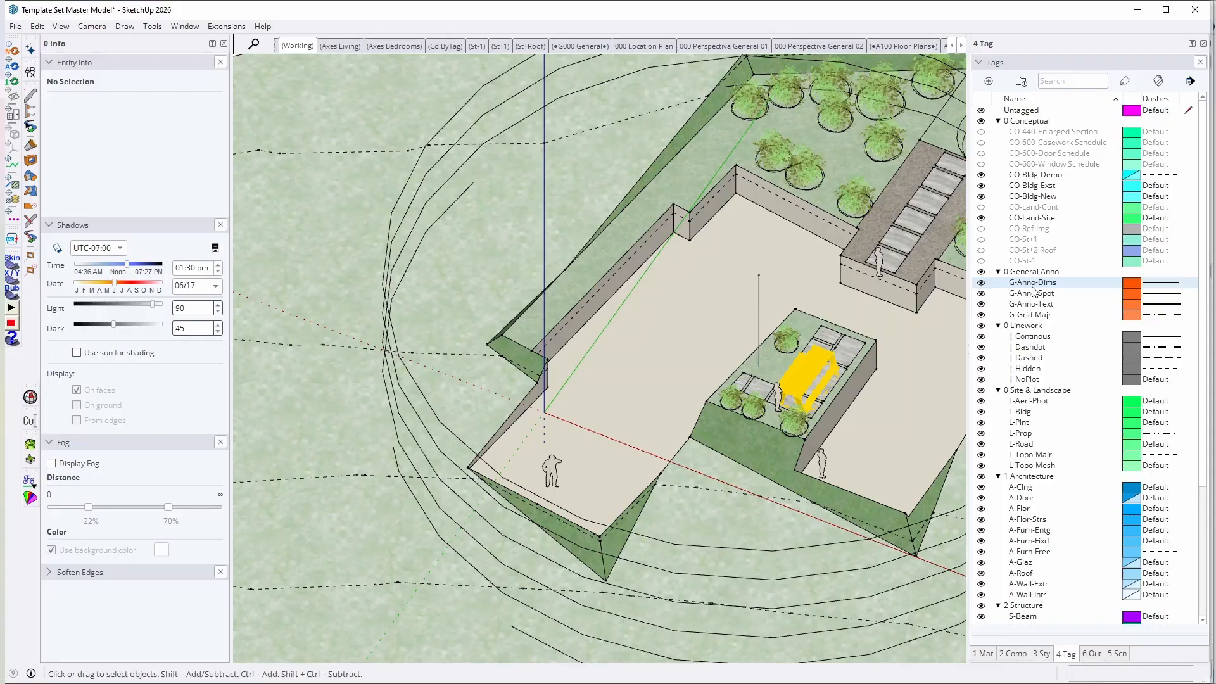
Step: Make the CO-St+1 tag visible on the excavated site, with the roof and lower storey tags kept hidden
scroll(545, 322, down, 4)
middle_drag(545, 322, 622, 312)
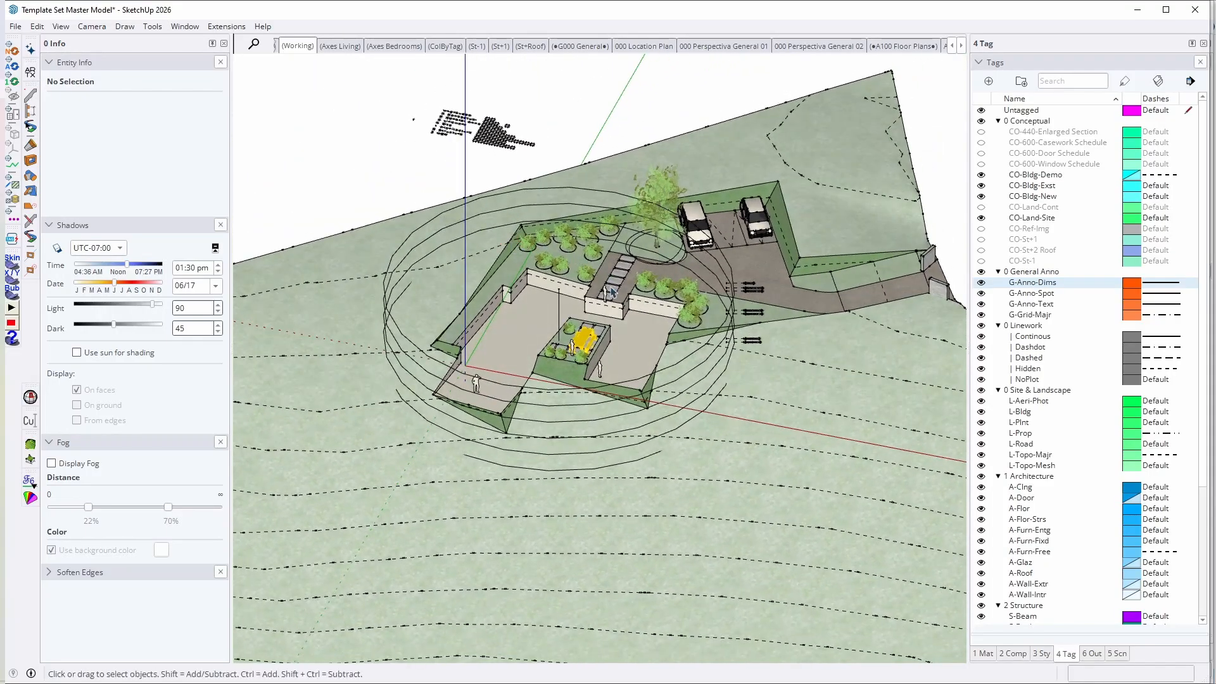
scroll(622, 312, up, 3)
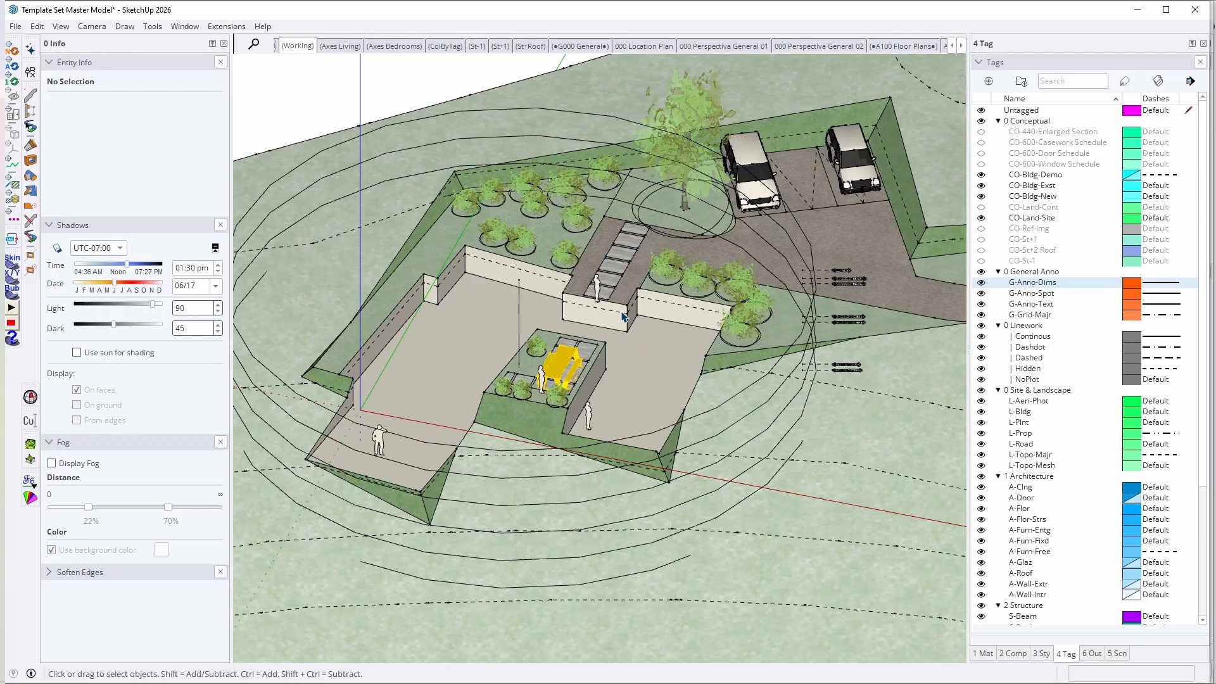
middle_drag(671, 337, 481, 250)
scroll(836, 289, up, 2)
middle_drag(838, 291, 807, 313)
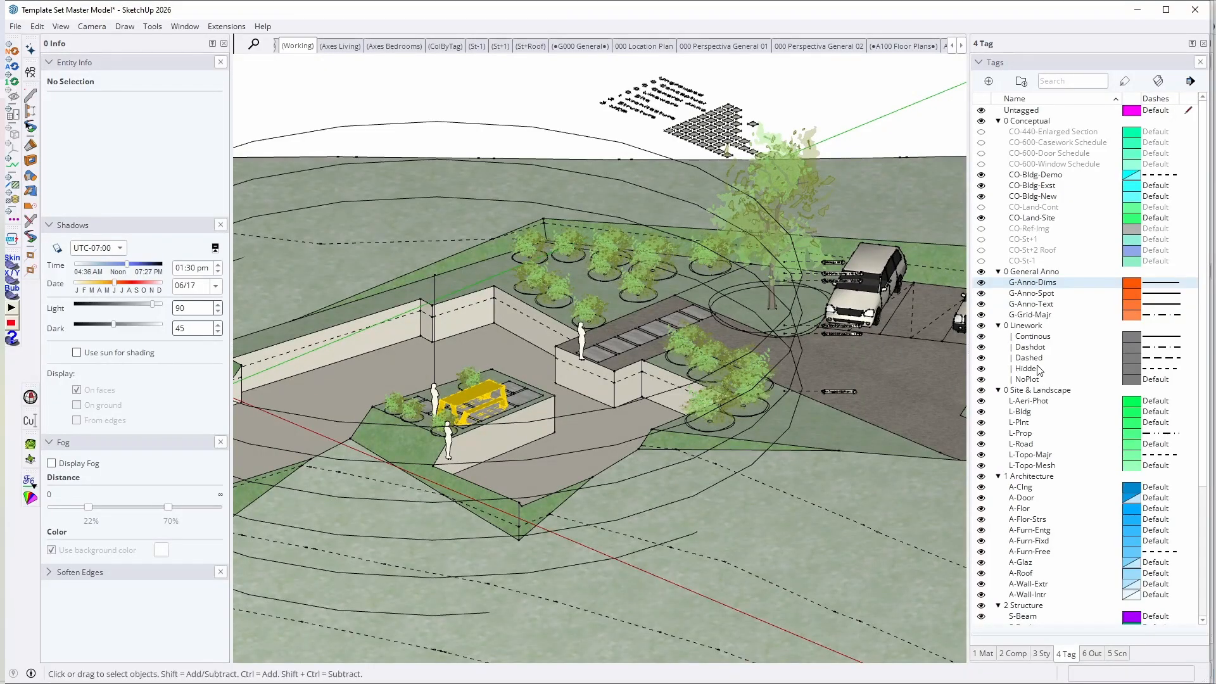
click(981, 240)
middle_drag(749, 262, 780, 313)
scroll(780, 313, down, 1)
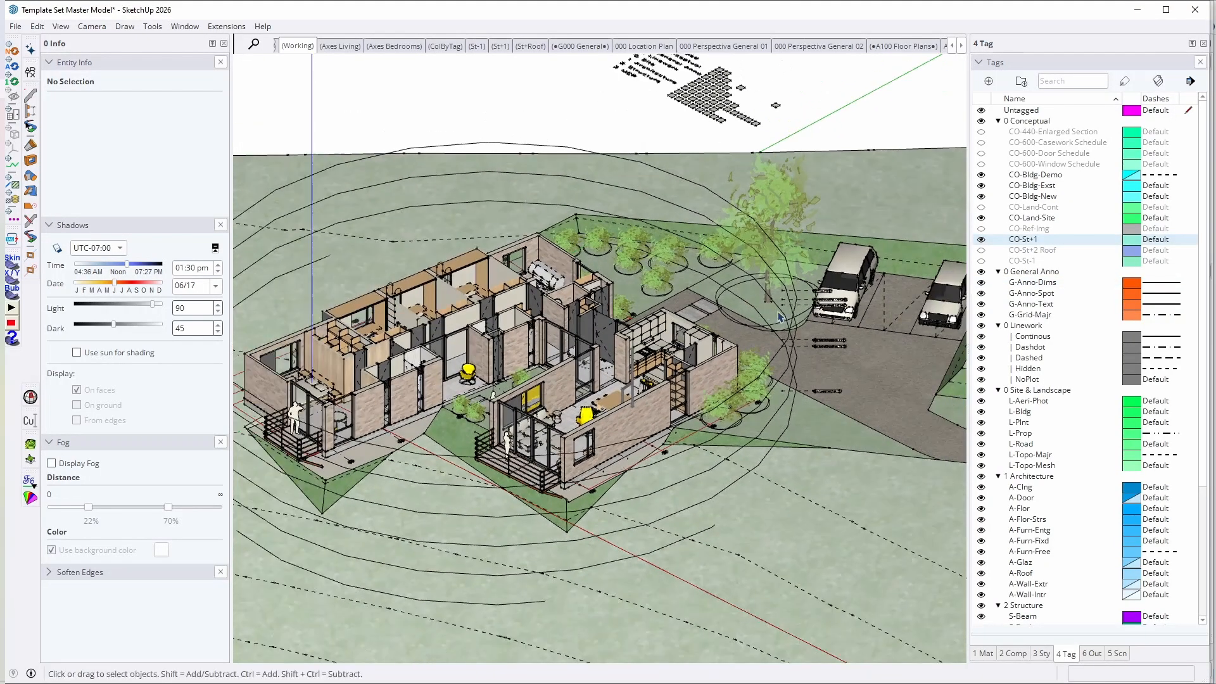
scroll(675, 389, down, 1)
middle_drag(675, 390, 736, 501)
scroll(736, 500, up, 2)
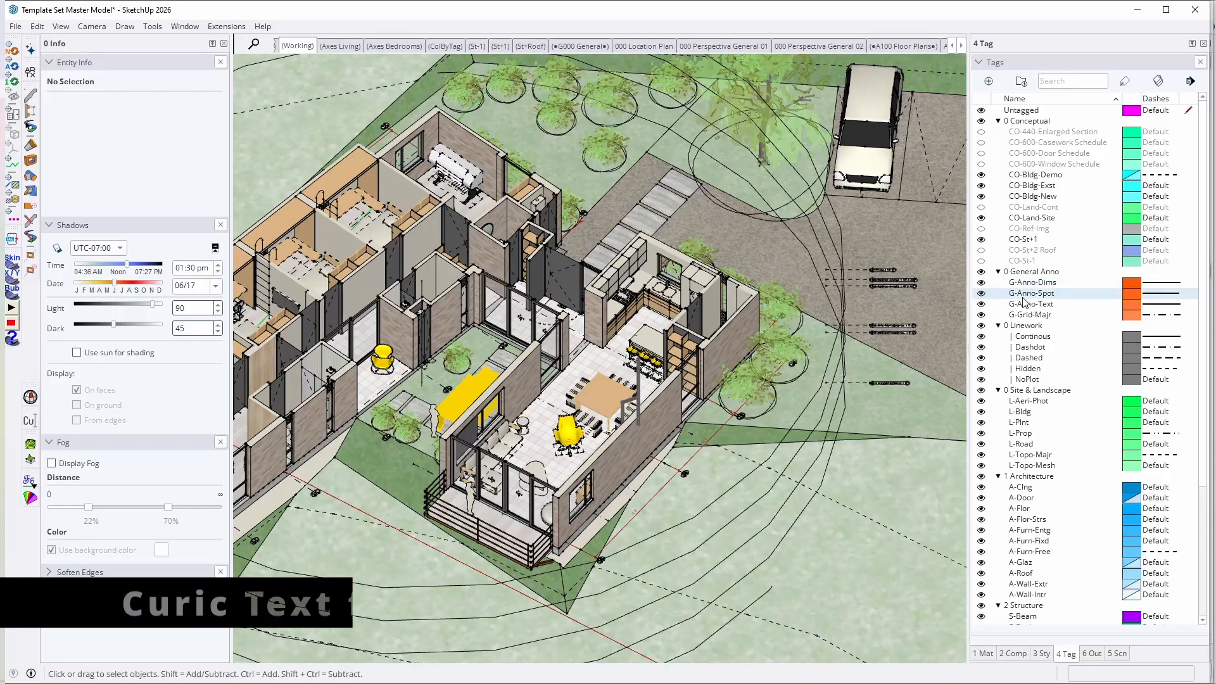
Step: Examine the elevation markers beside the parking area, from the Chimney label down to the Lv + 1 Upper Beam label
scroll(863, 425, down, 1)
middle_drag(864, 425, 784, 97)
scroll(788, 311, up, 5)
scroll(831, 228, up, 6)
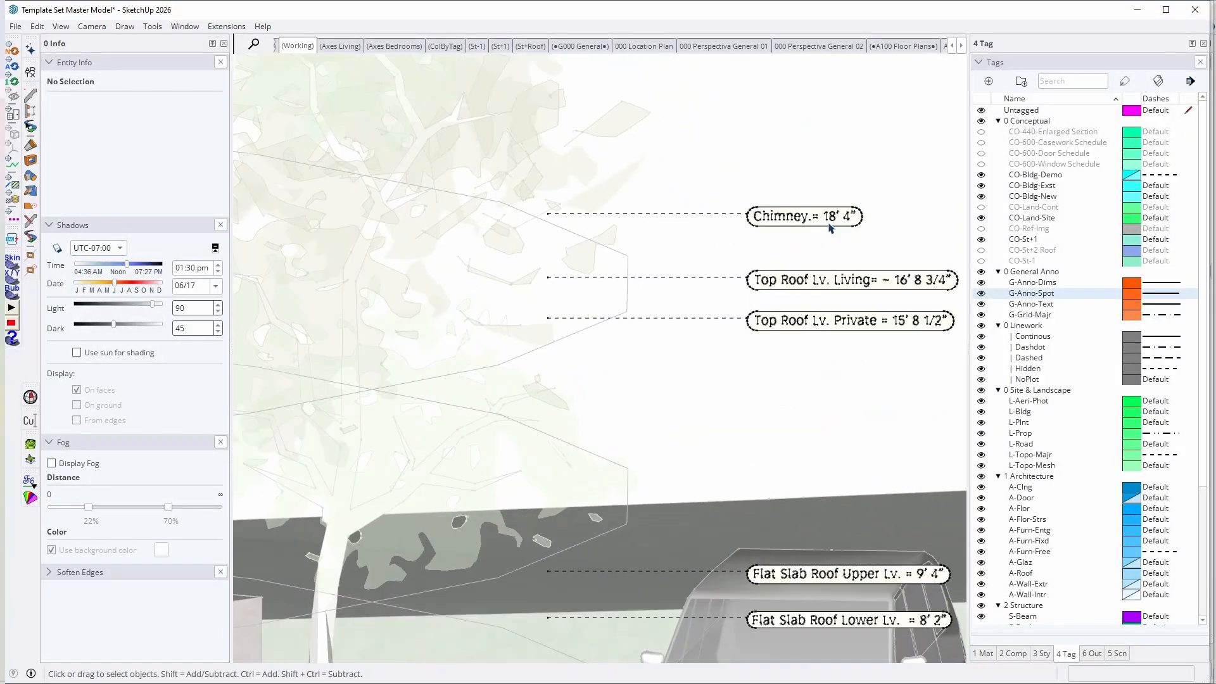
scroll(830, 227, up, 4)
shift+middle_drag(832, 222, 604, 175)
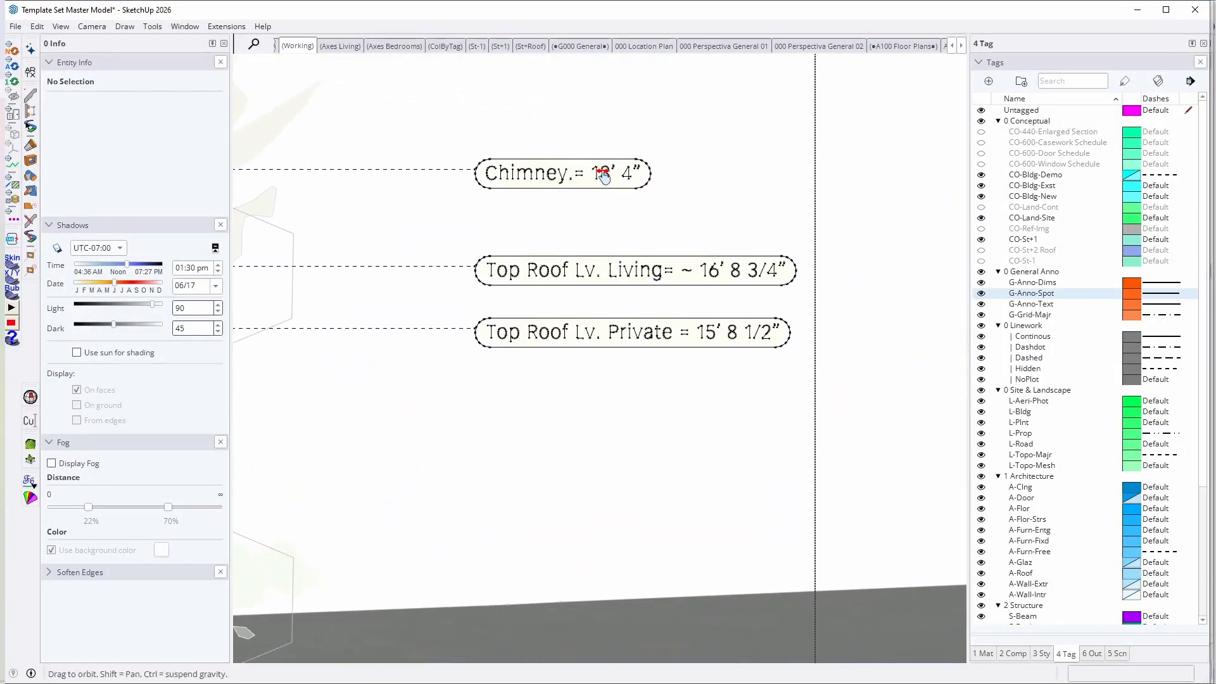
scroll(612, 259, down, 4)
shift+middle_drag(645, 539, 681, 264)
scroll(674, 320, down, 3)
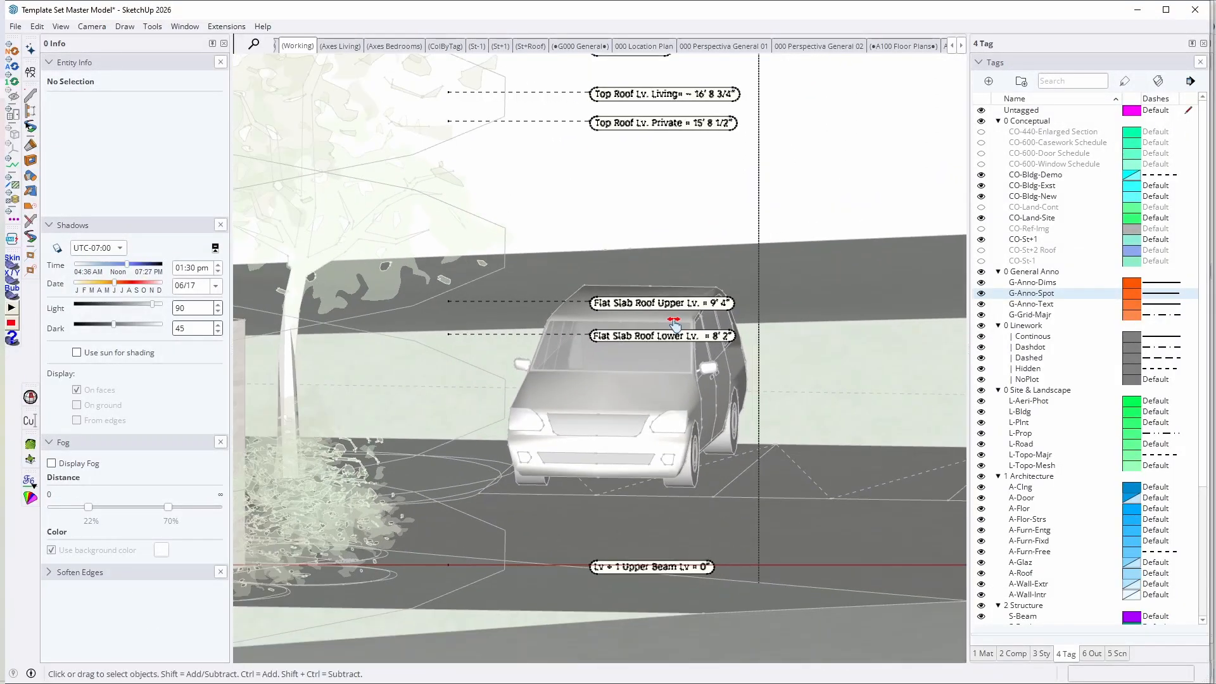
Step: Select the Anno Vert Levels component that holds the elevation markers beside the house
shift+middle_drag(675, 320, 779, 355)
scroll(823, 307, up, 3)
scroll(822, 307, down, 3)
scroll(582, 425, down, 3)
shift+middle_drag(583, 425, 855, 290)
scroll(855, 290, down, 2)
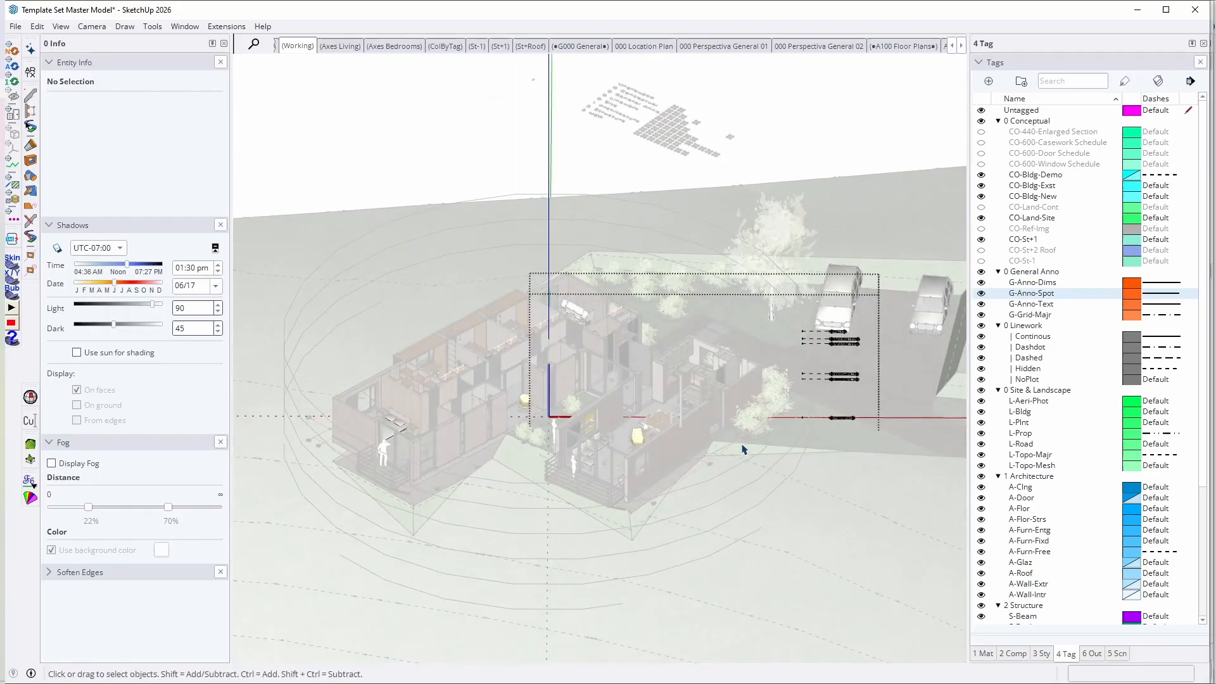
middle_drag(595, 345, 799, 378)
scroll(799, 378, up, 2)
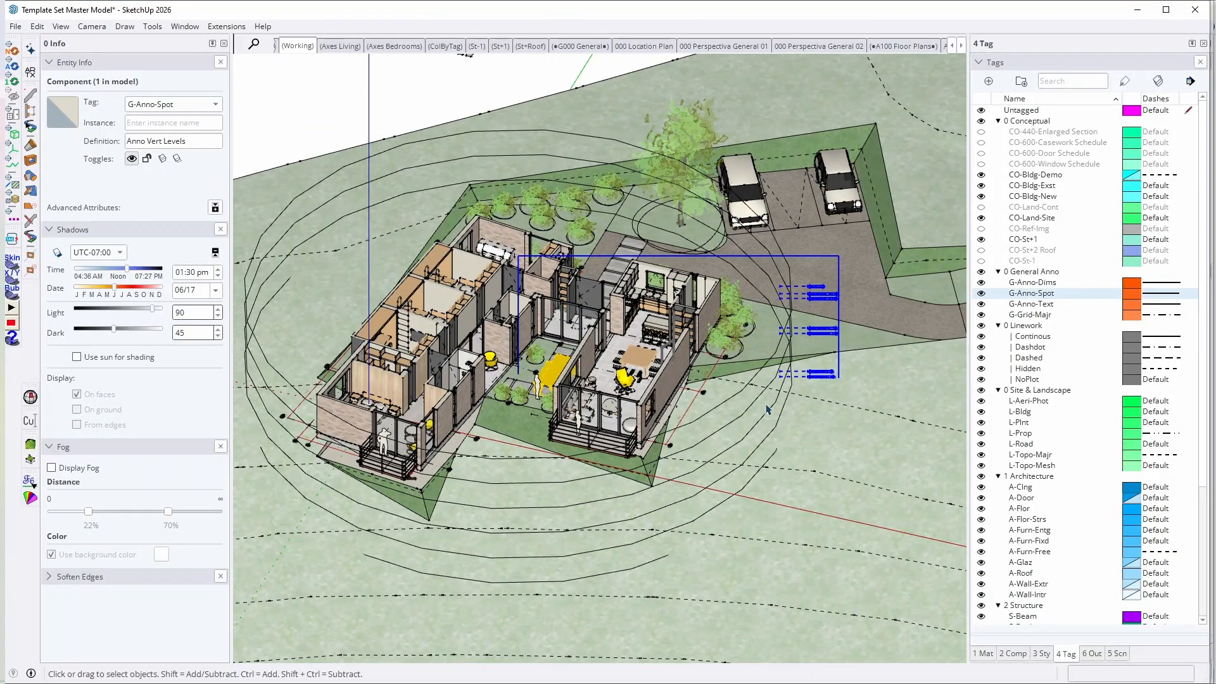
Step: Open the vertical levels component for editing at its beam and foundation markers
scroll(768, 408, up, 3)
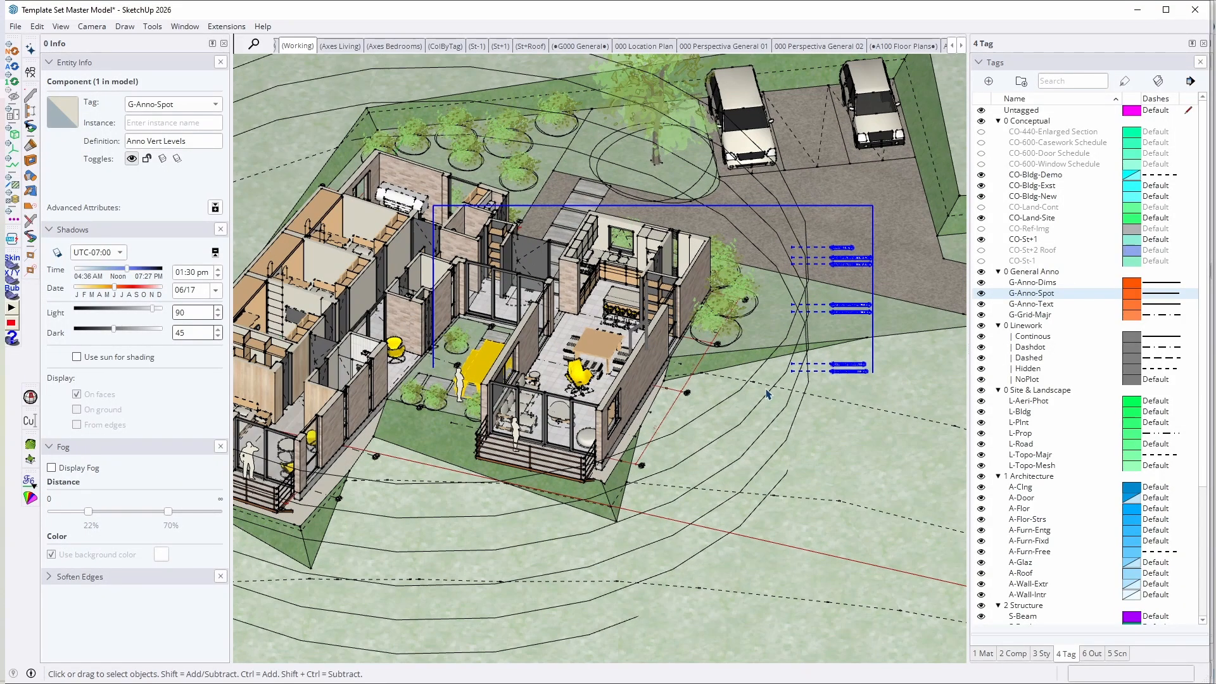
middle_drag(767, 394, 887, 380)
scroll(896, 405, up, 6)
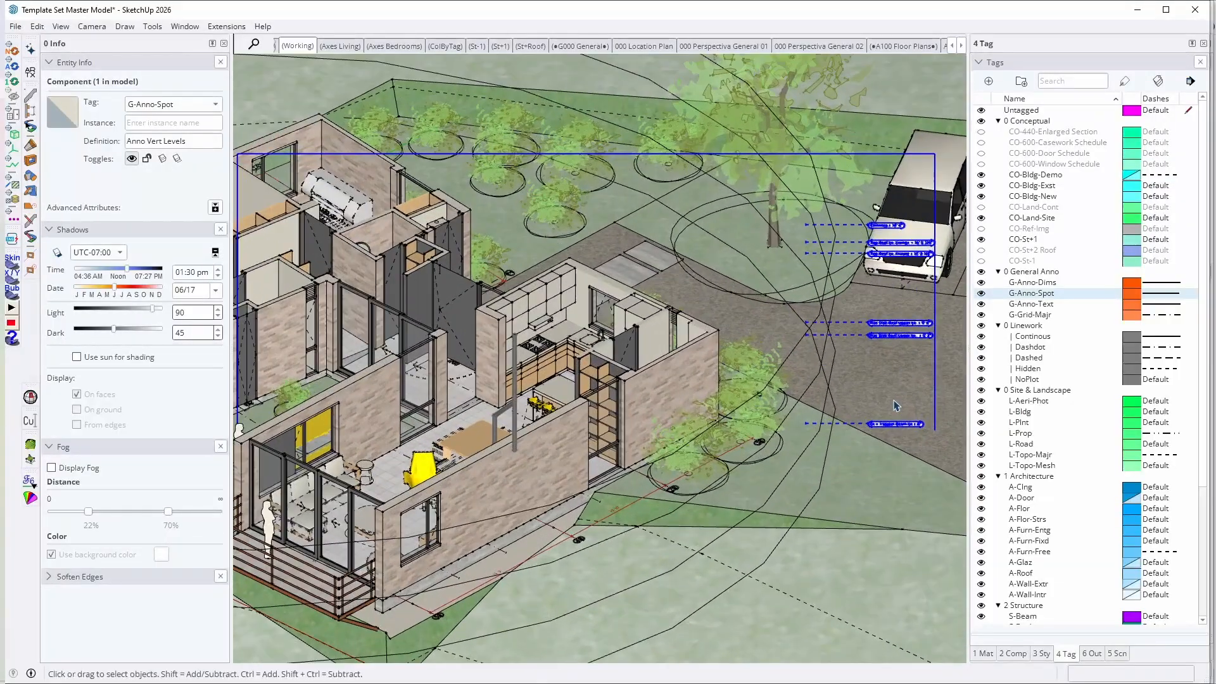
scroll(889, 474, up, 3)
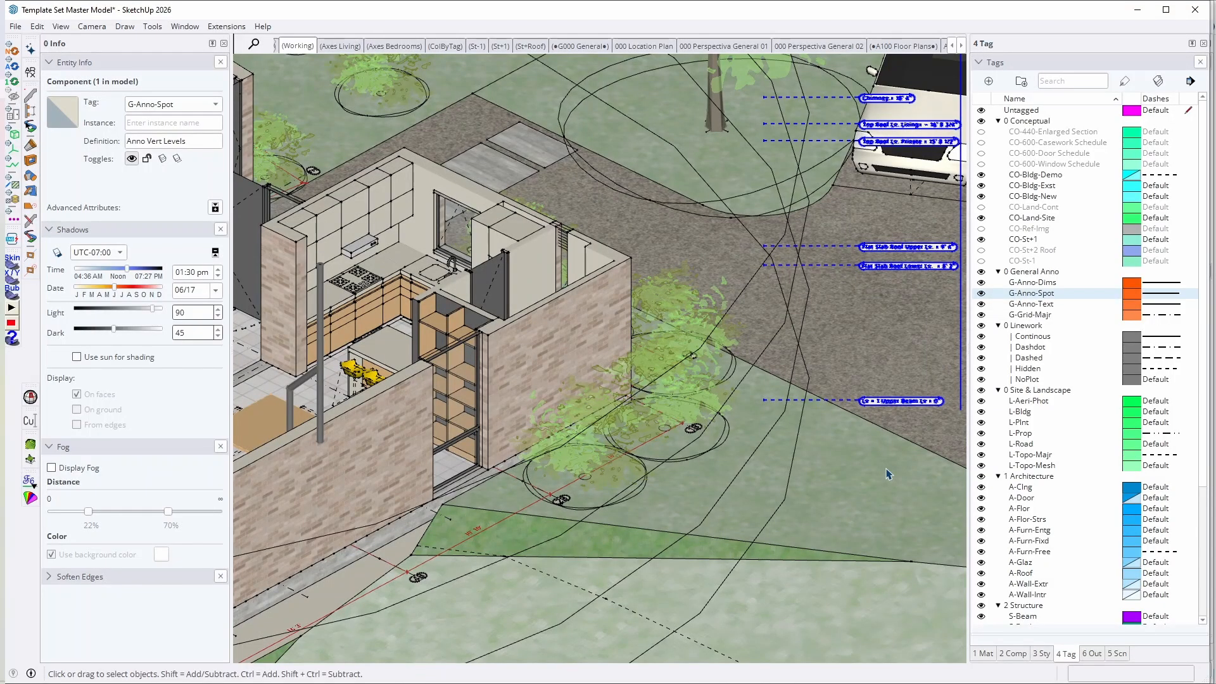
scroll(794, 450, down, 1)
mouse_move(793, 450)
middle_down()
mouse_move(712, 451)
mouse_move(785, 444)
middle_up()
scroll(790, 459, up, 2)
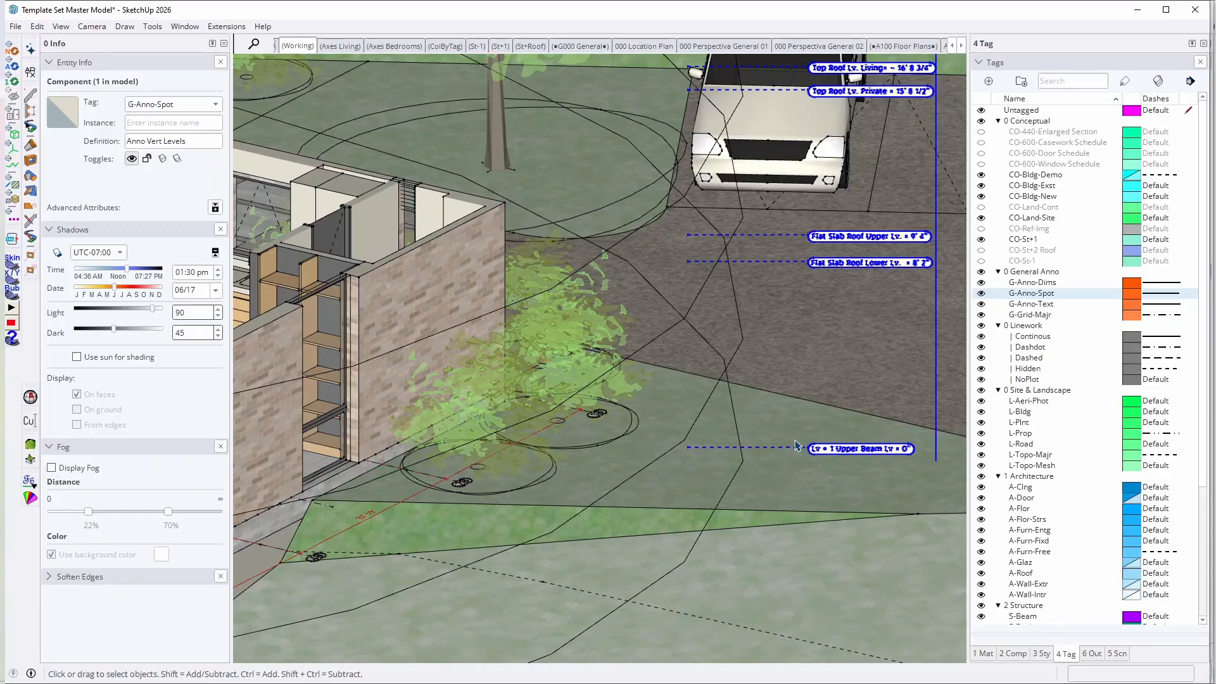
double_click(787, 448)
middle_drag(788, 448, 803, 318)
key(h)
scroll(885, 448, up, 2)
Step: Copy the Lv +1 Lower Beam label 1' 4" straight down to the -2' 6" level
click(868, 435)
middle_drag(869, 436, 693, 373)
click(706, 387)
key(m)
key(ctrl)
click(693, 377)
click(693, 416)
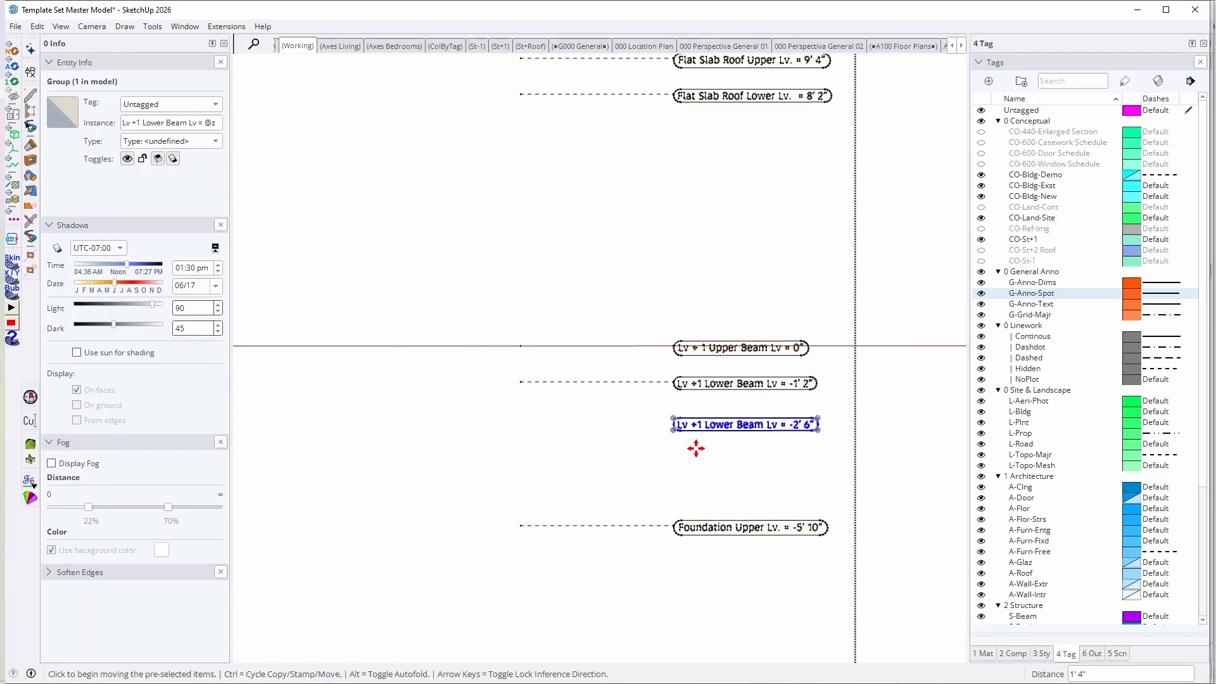
Step: Move the copied label down to -3' 4", up to -2' 2" and down again to -3' 6"
middle_drag(695, 445, 766, 369)
scroll(756, 466, up, 3)
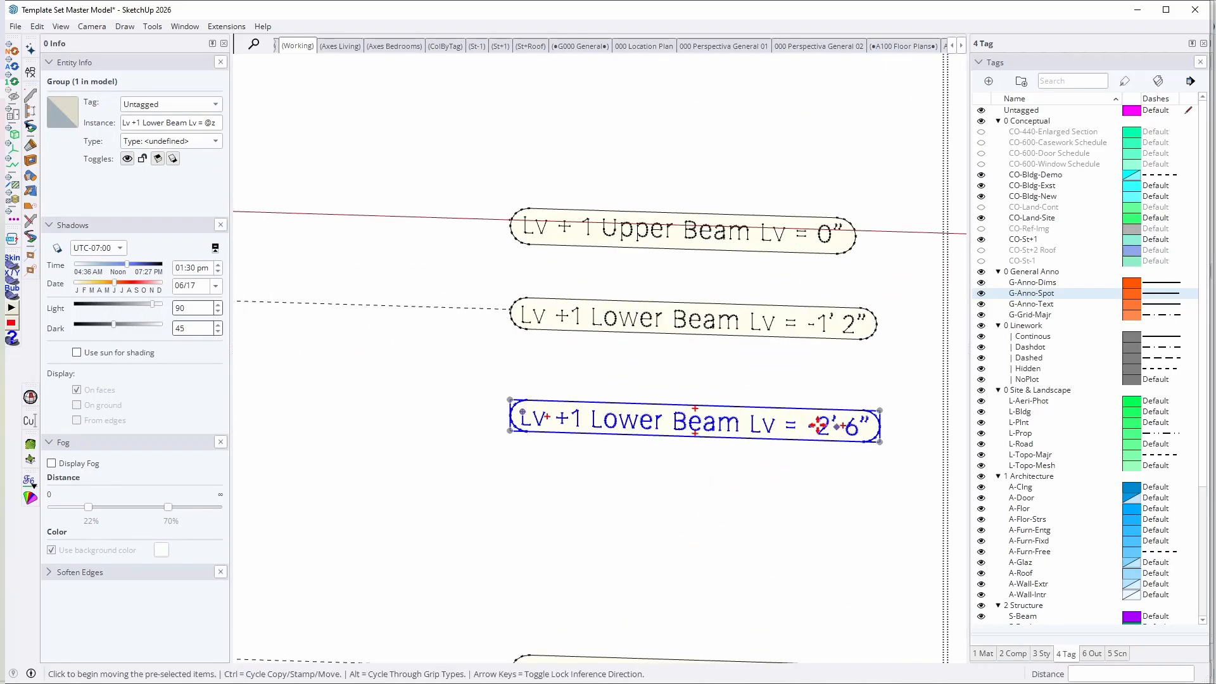
click(763, 420)
click(762, 486)
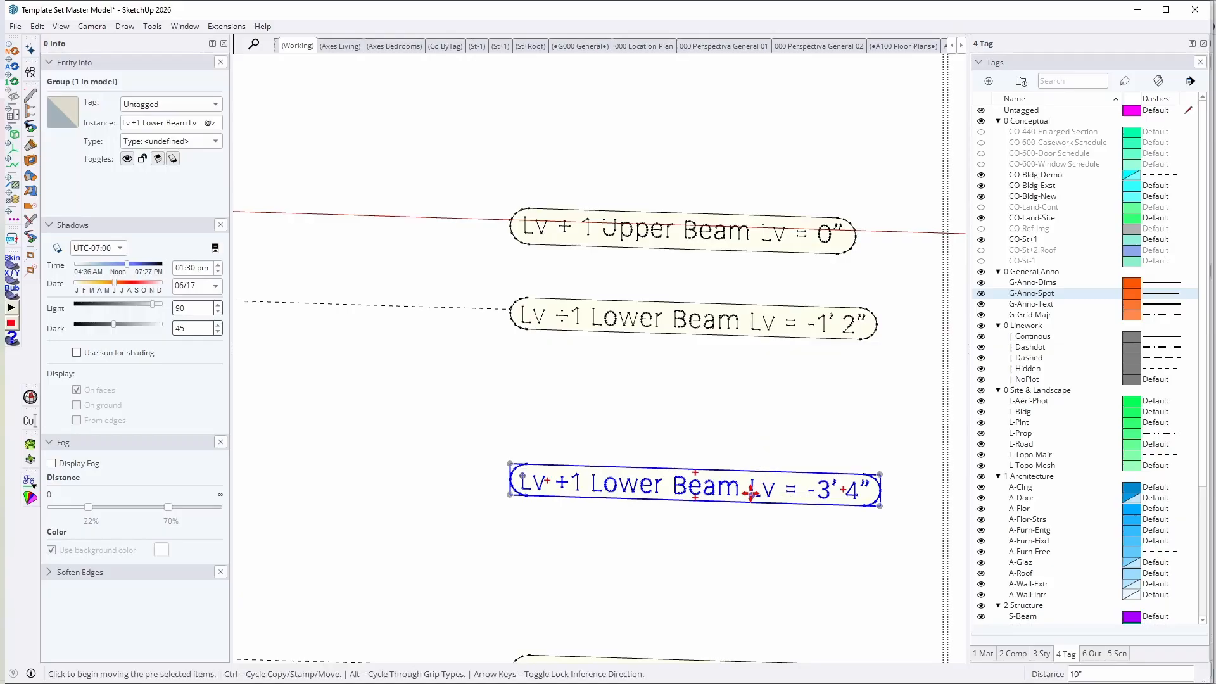
click(752, 494)
click(751, 398)
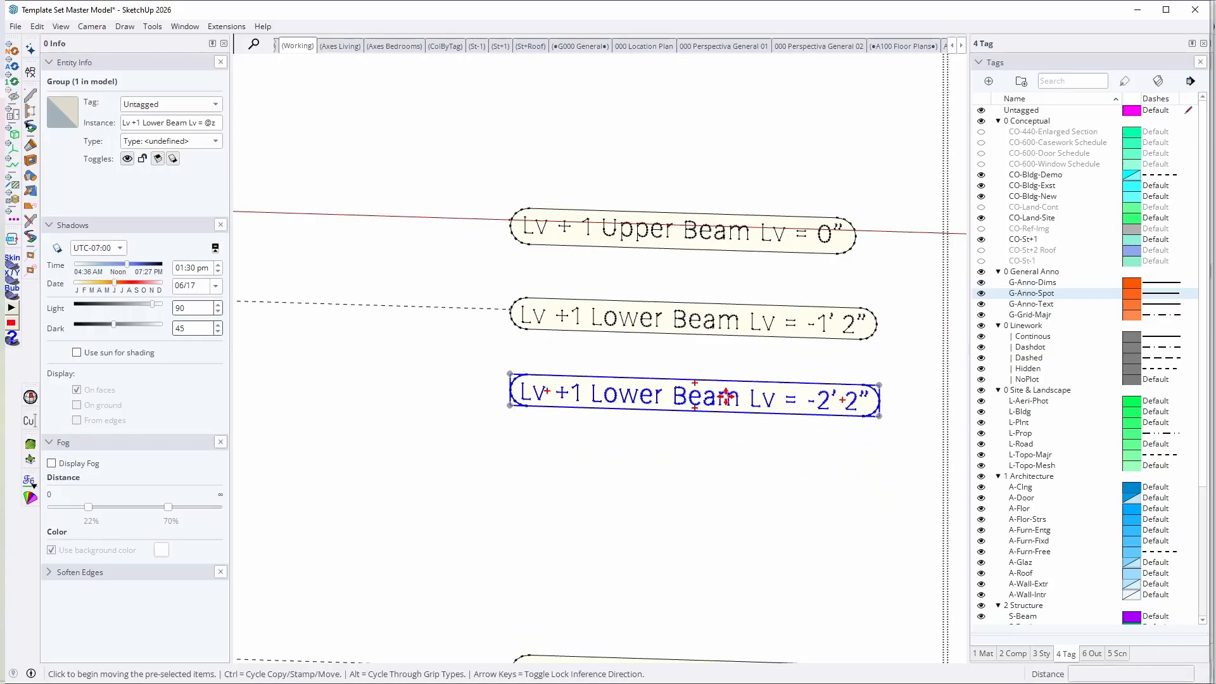
click(727, 394)
click(728, 499)
scroll(723, 459, down, 2)
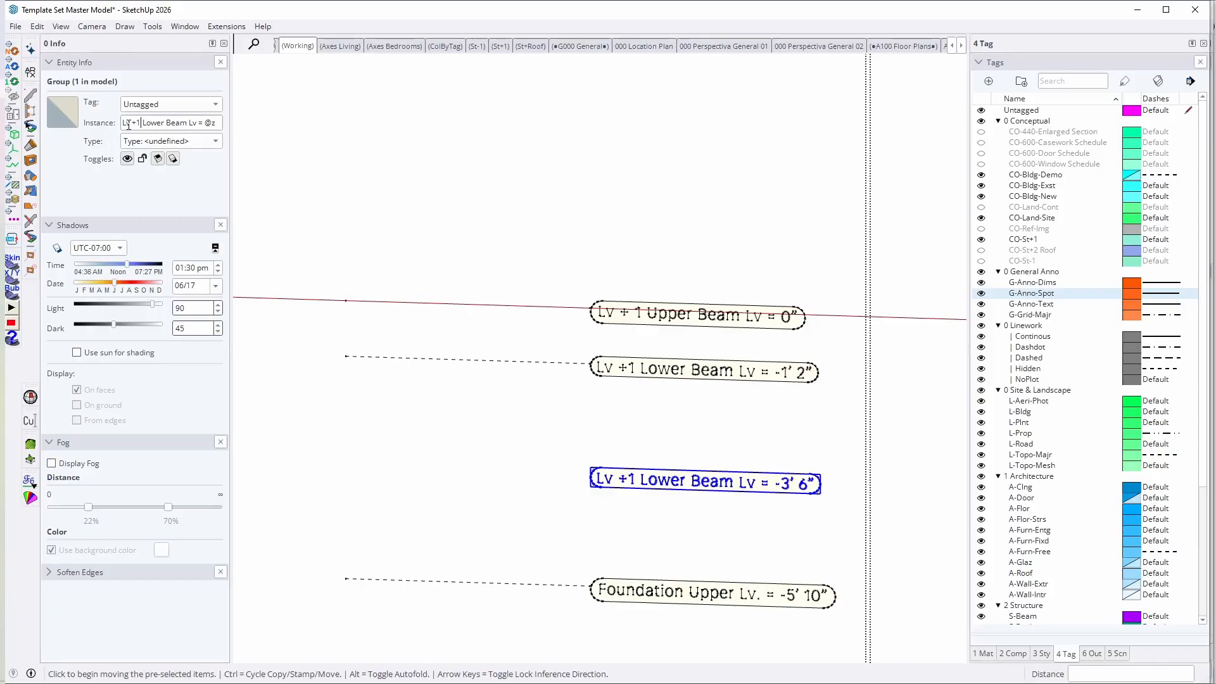
Step: Change the copied label's instance name to "Edit text = @z", keeping the automatic height variable
drag(124, 123, 197, 123)
text(Edit text)
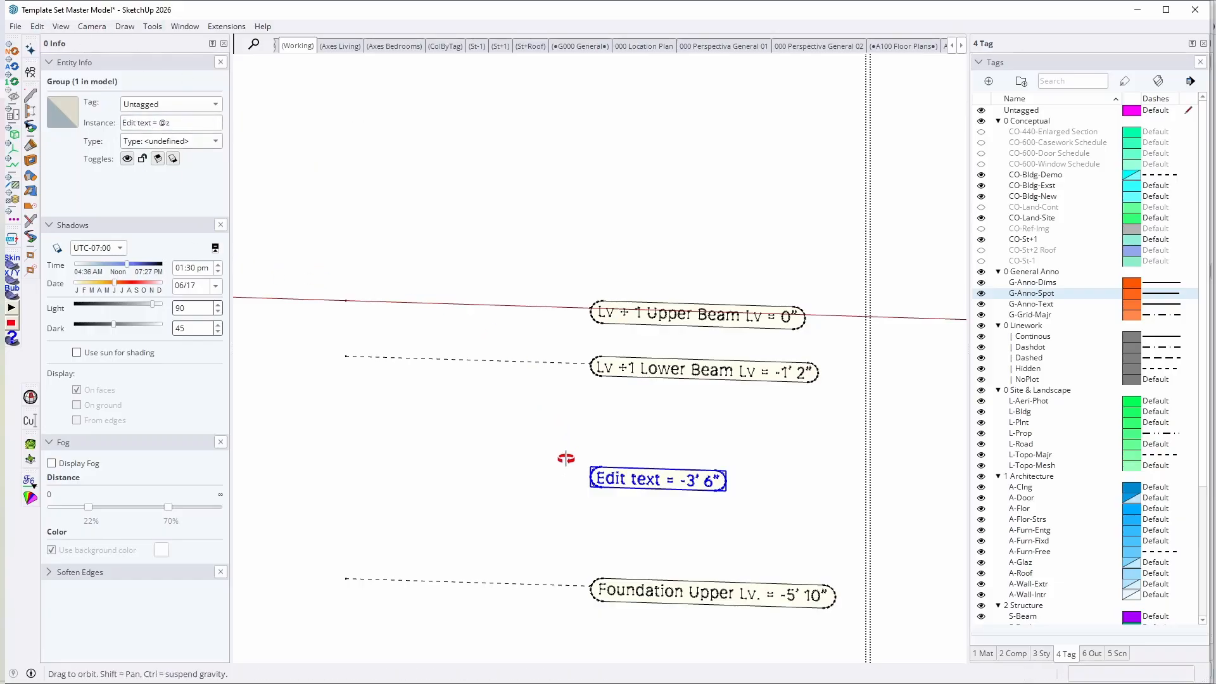
middle_drag(564, 462, 544, 518)
shift+middle_drag(670, 470, 824, 359)
key(space)
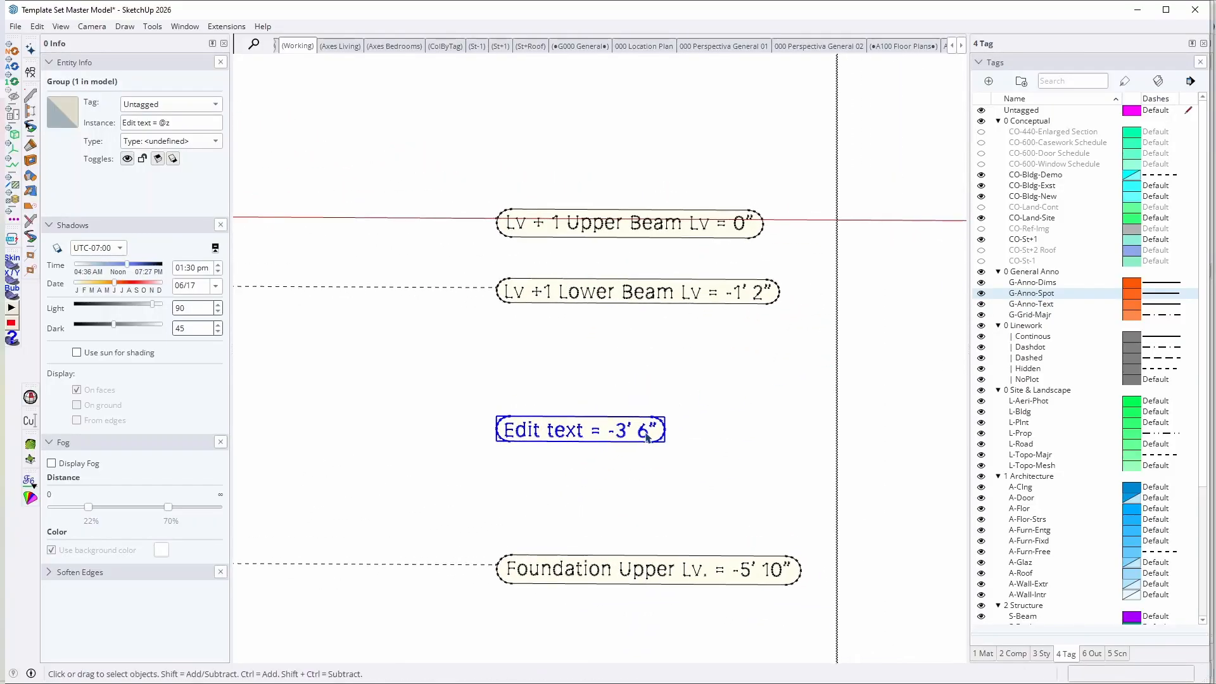
Step: Move the "Edit text" label up to the -2' 2" level, just below the Lower Beam marker
key(m)
scroll(618, 416, up, 2)
click(583, 424)
click(583, 316)
scroll(587, 328, down, 4)
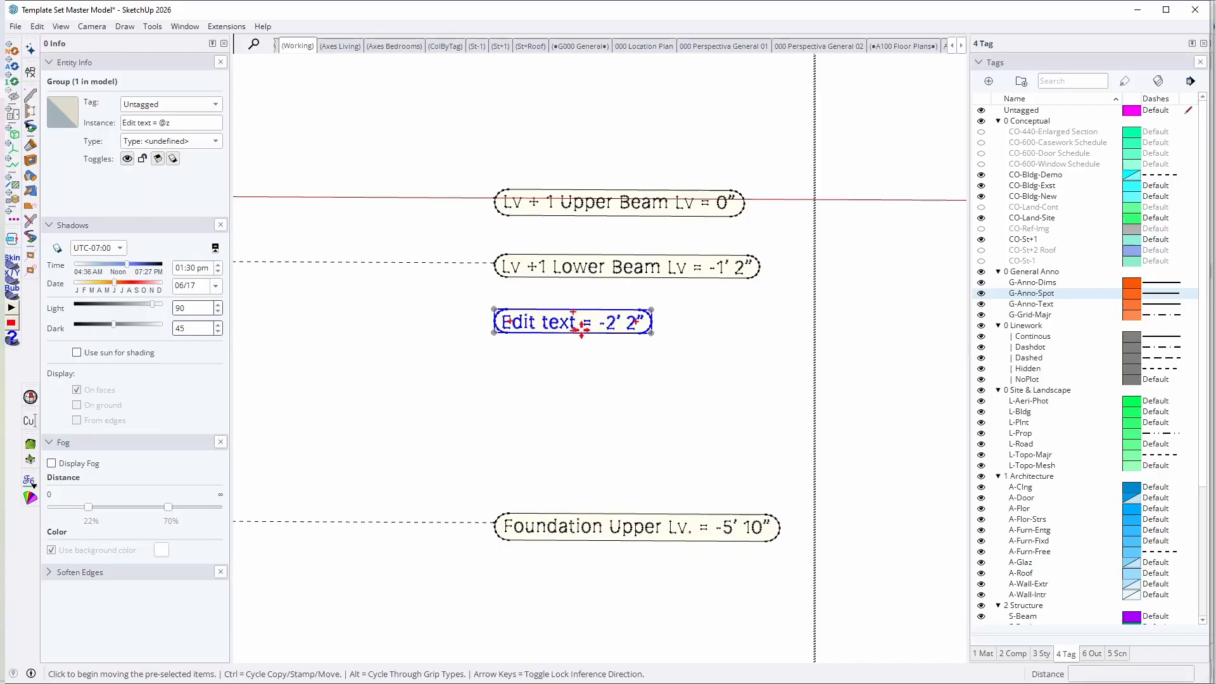
click(584, 335)
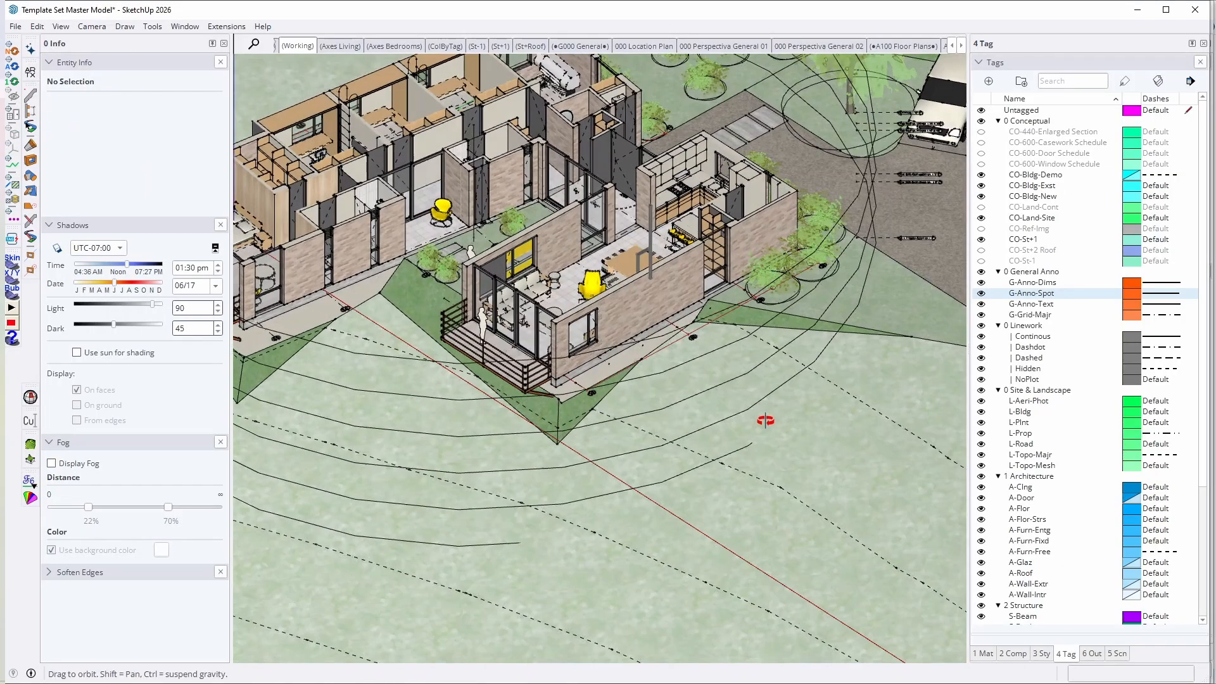
Step: Open the axes group for editing and select the 1B grid label at the building's outer corner
scroll(719, 372, up, 3)
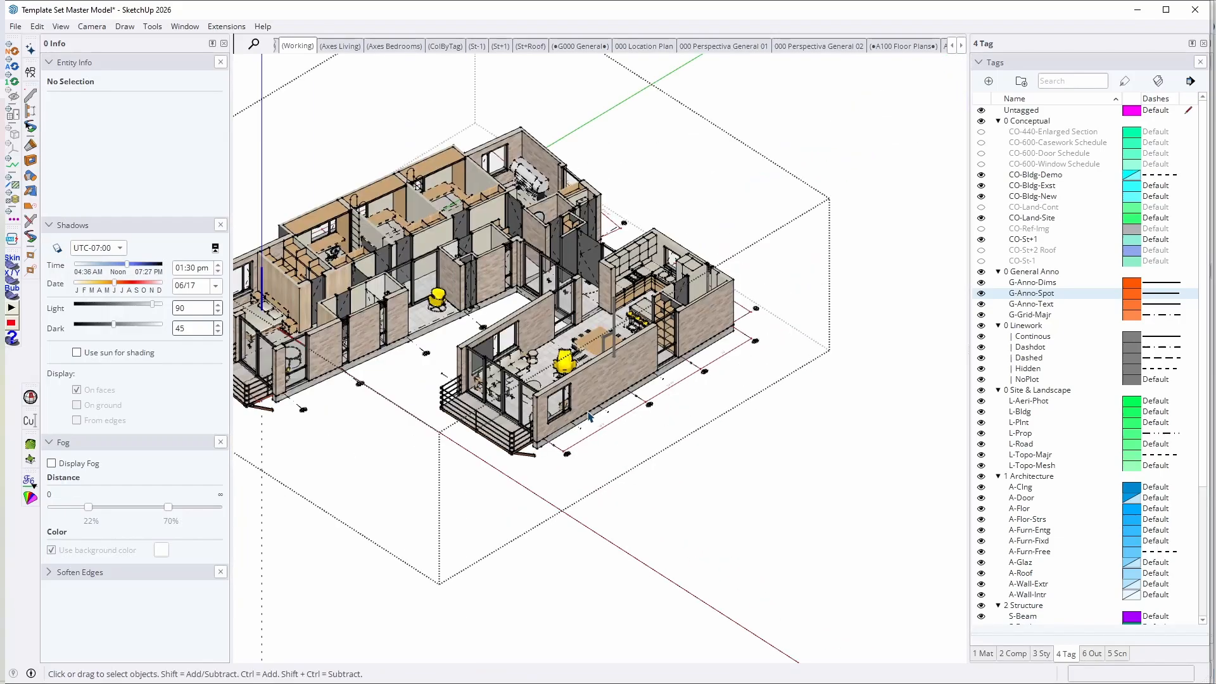
scroll(728, 430, down, 5)
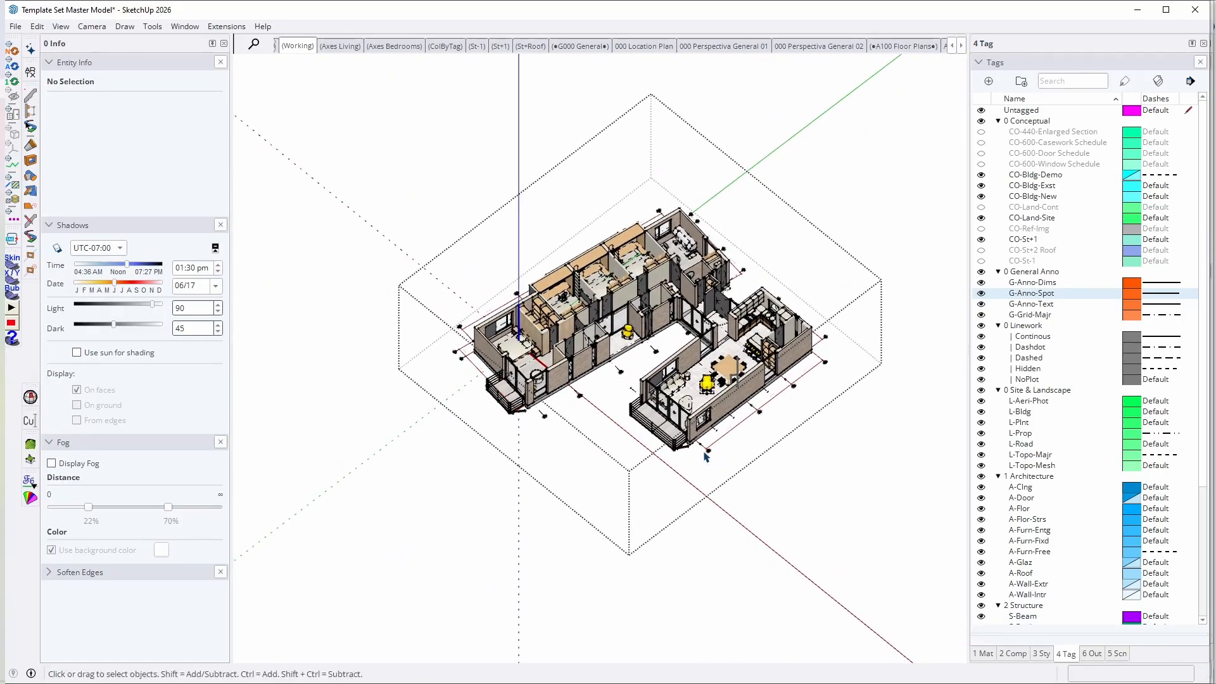
double_click(543, 416)
scroll(835, 305, up, 10)
click(835, 306)
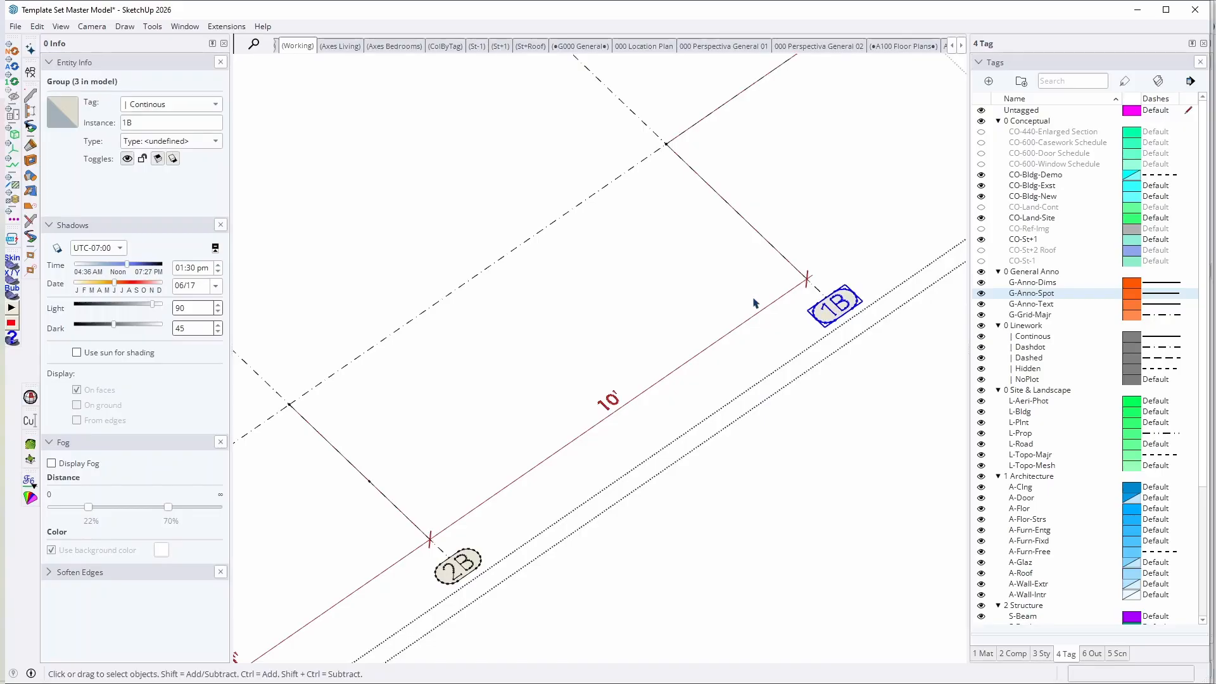
Step: Open the 1B label in the Curic single-line text editor, expand its full settings and examine the border shape options
click(747, 140)
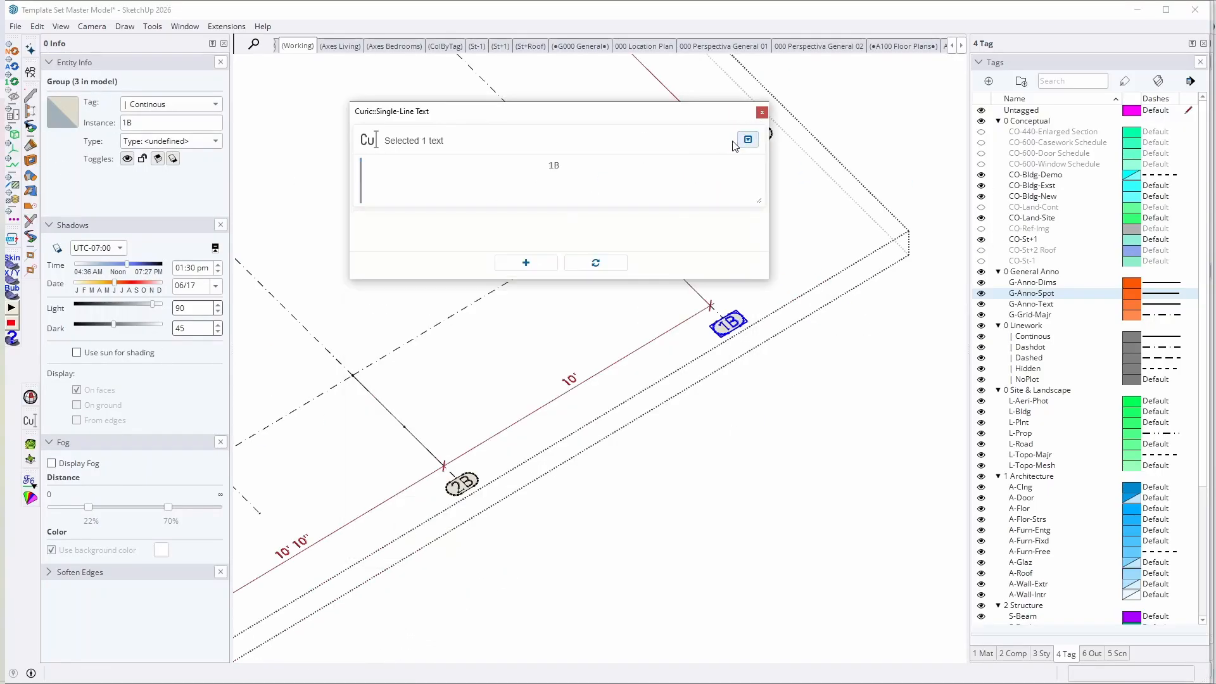
click(748, 140)
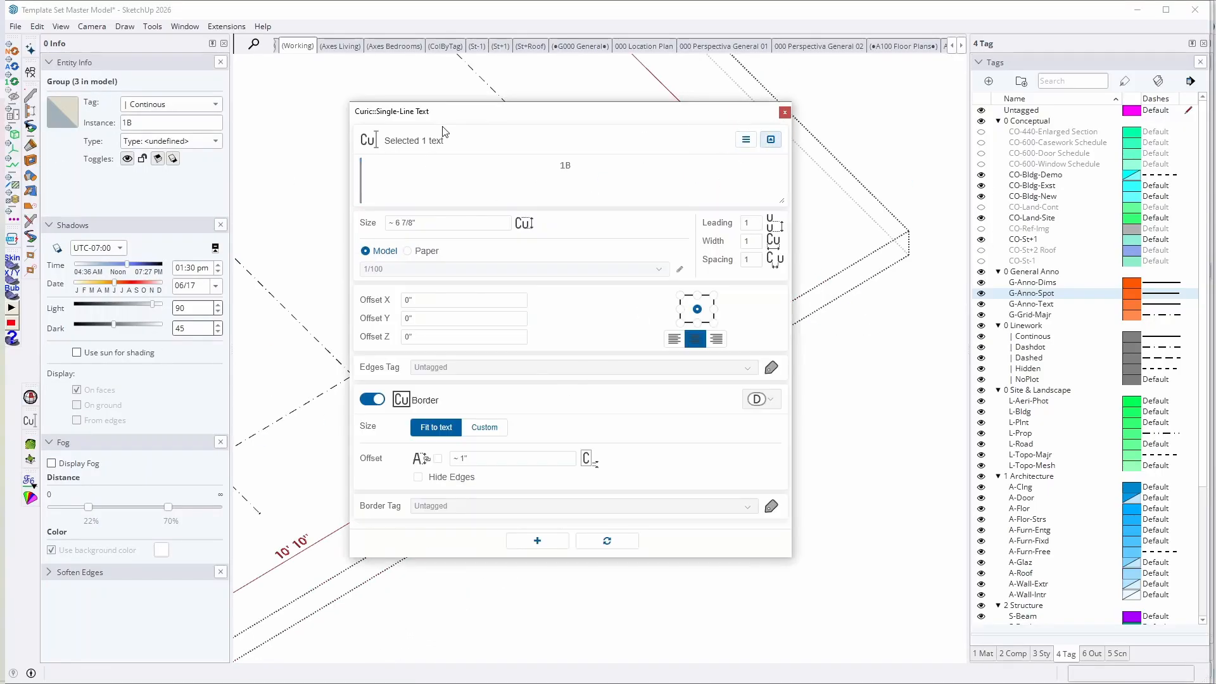
drag(446, 112, 323, 88)
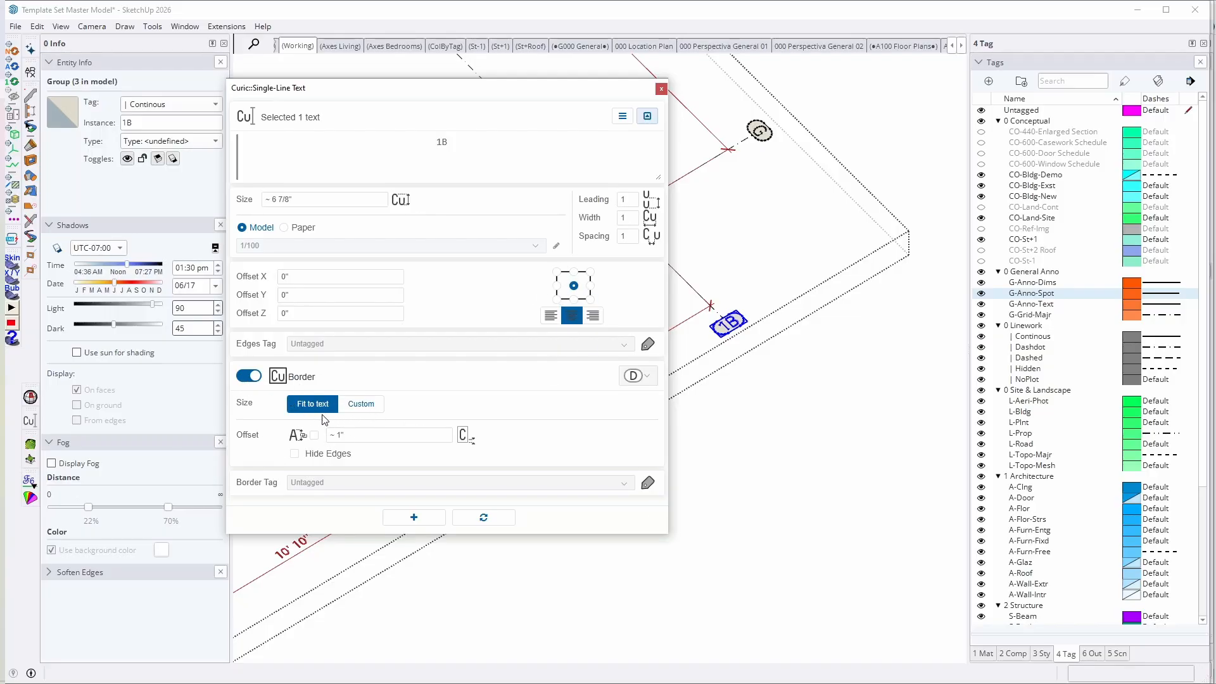
click(636, 376)
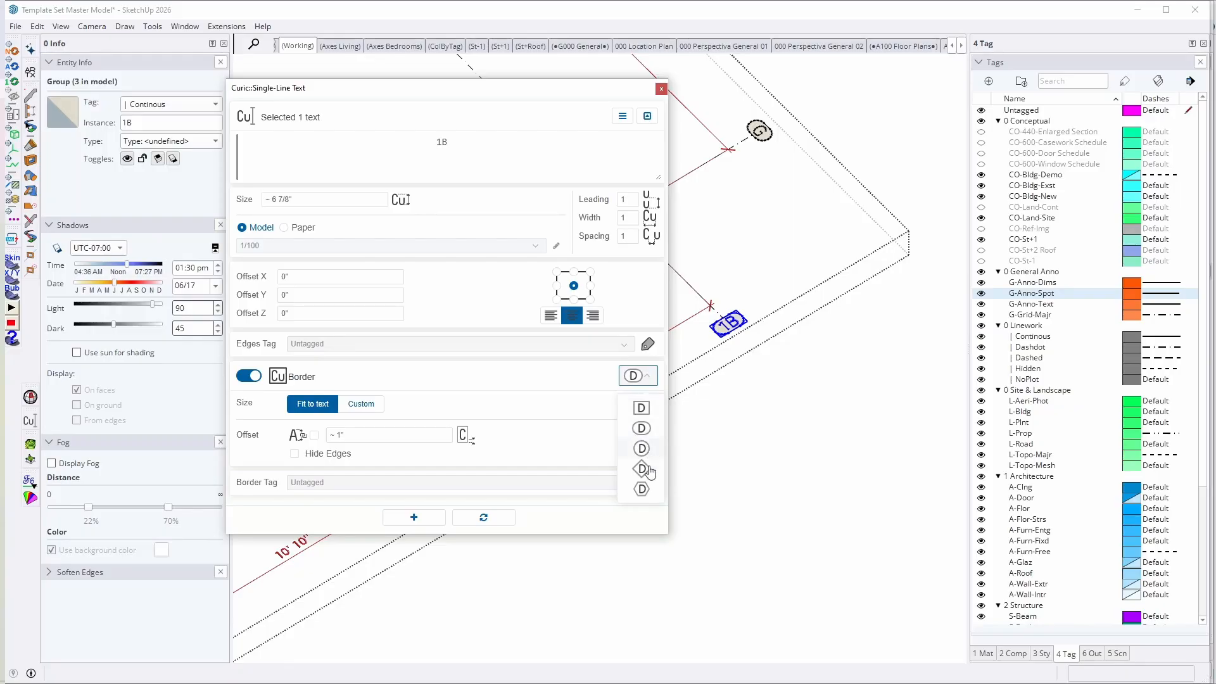
click(552, 456)
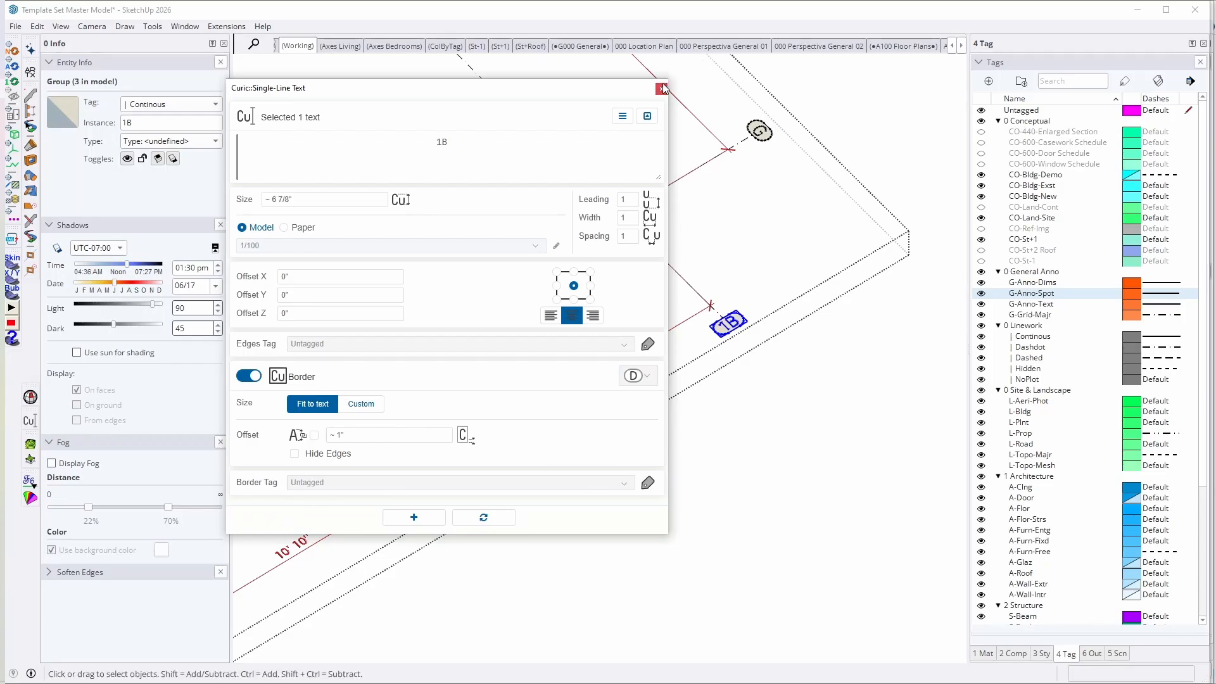
Step: Examine the variables that can be inserted in the 1B label's text and leave the axes group
click(622, 118)
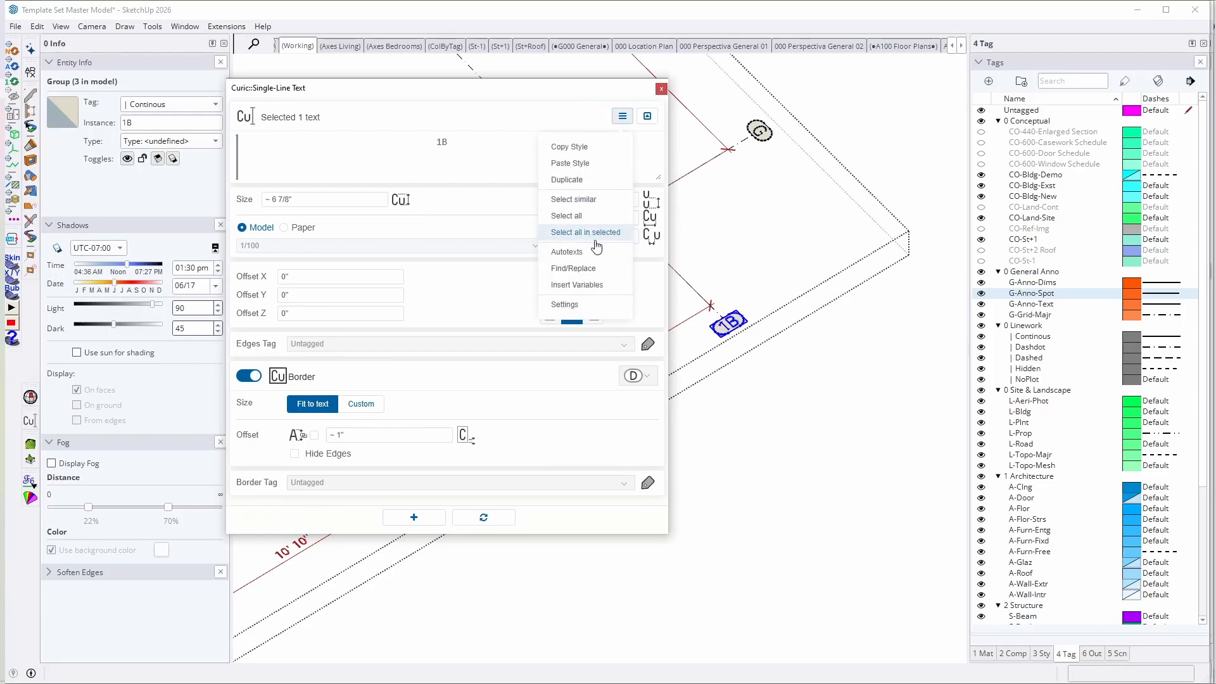
click(588, 285)
click(410, 219)
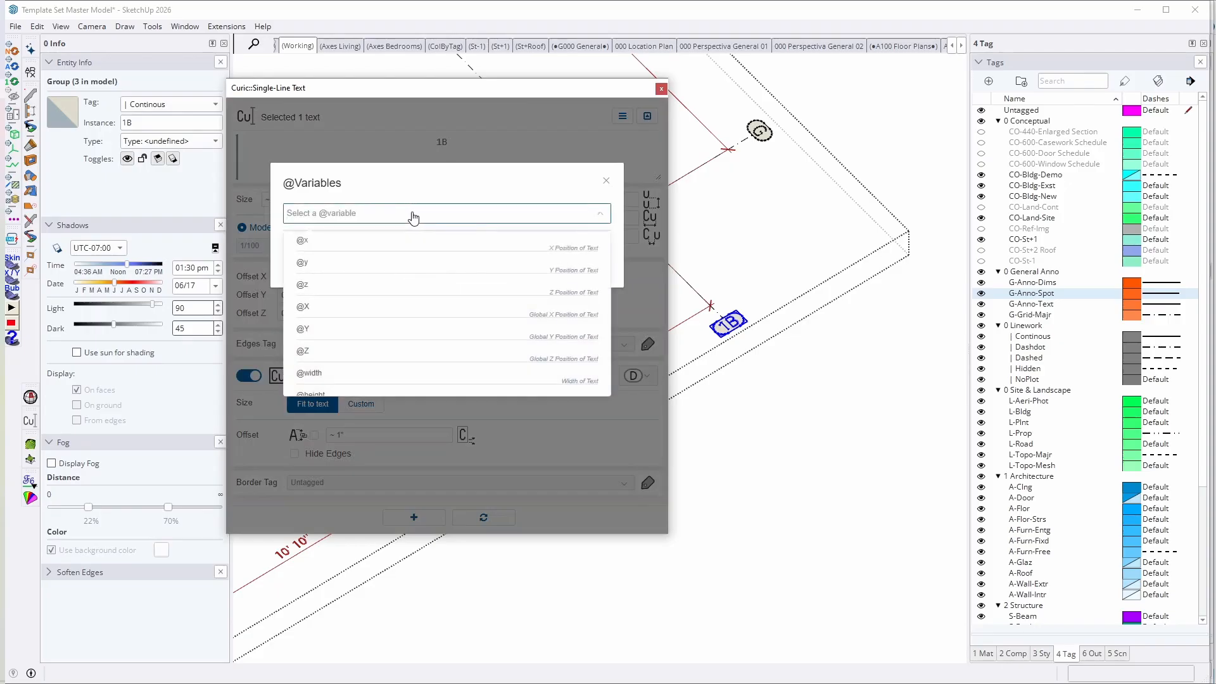
scroll(347, 272, down, 3)
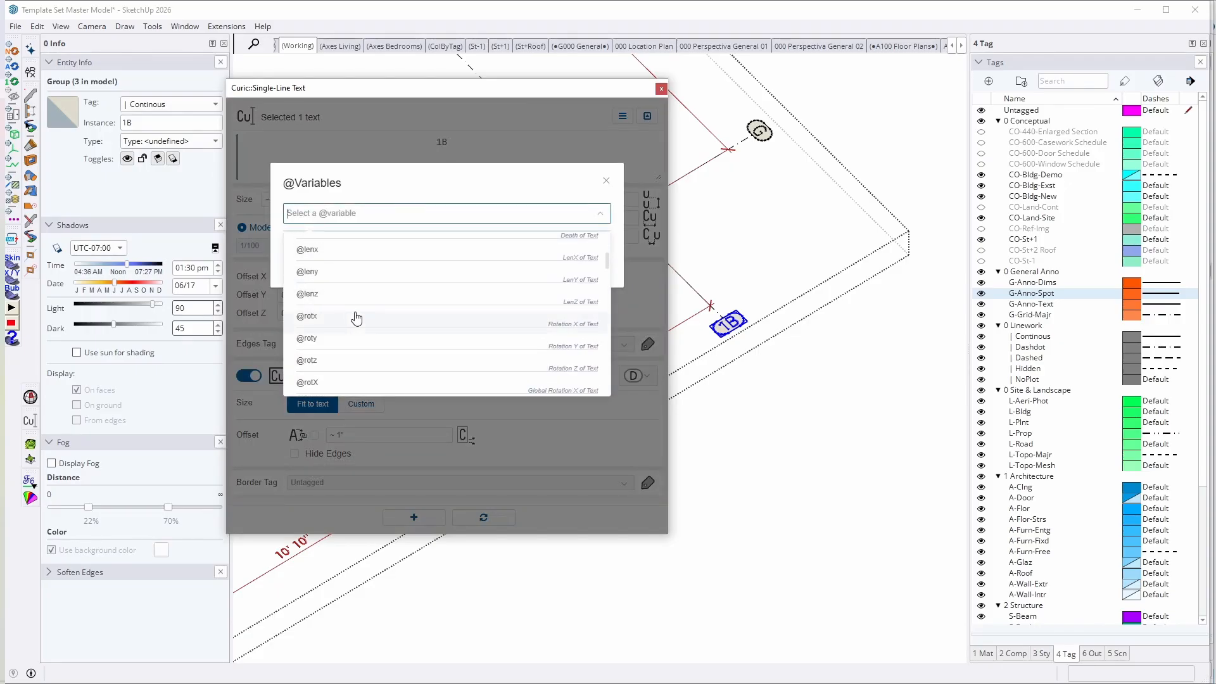
scroll(357, 318, down, 5)
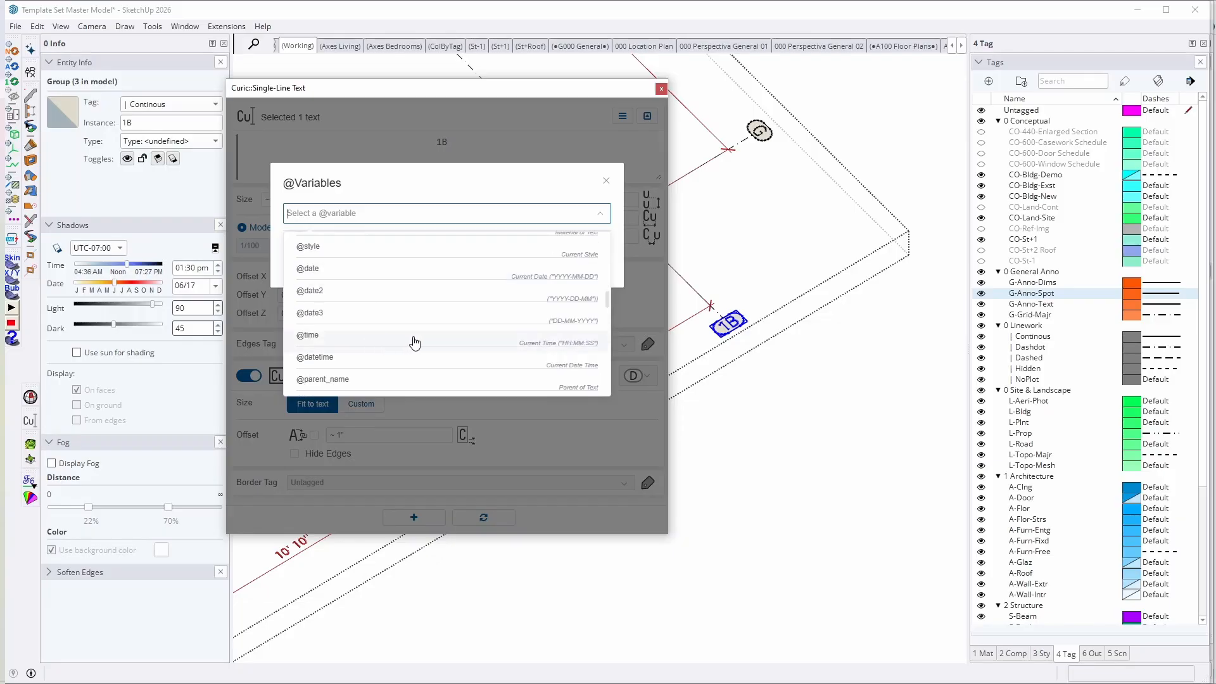
scroll(414, 343, down, 6)
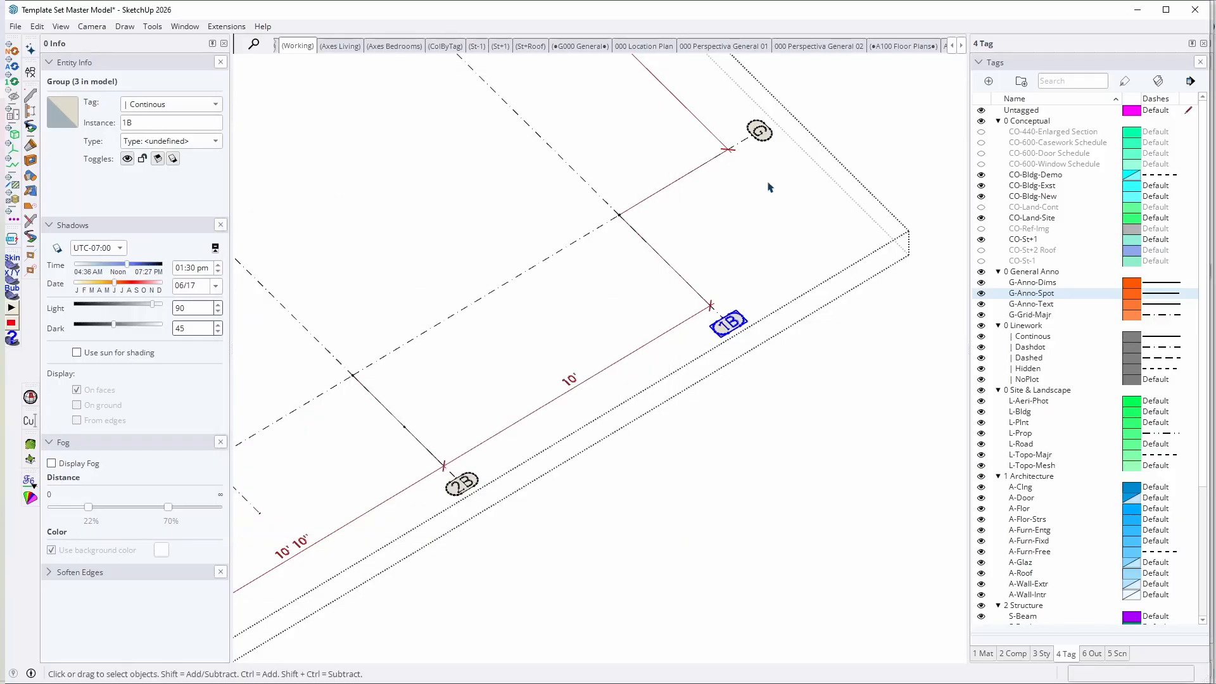
scroll(714, 407, up, 5)
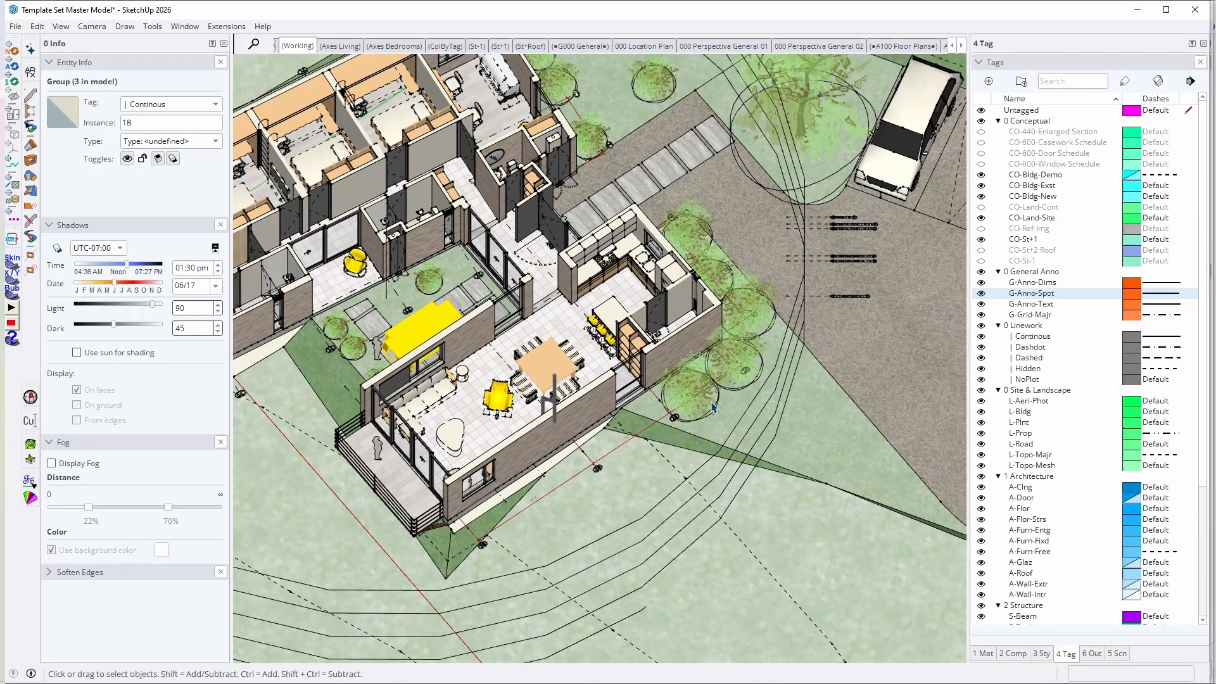
scroll(714, 407, down, 3)
middle_drag(723, 405, 879, 291)
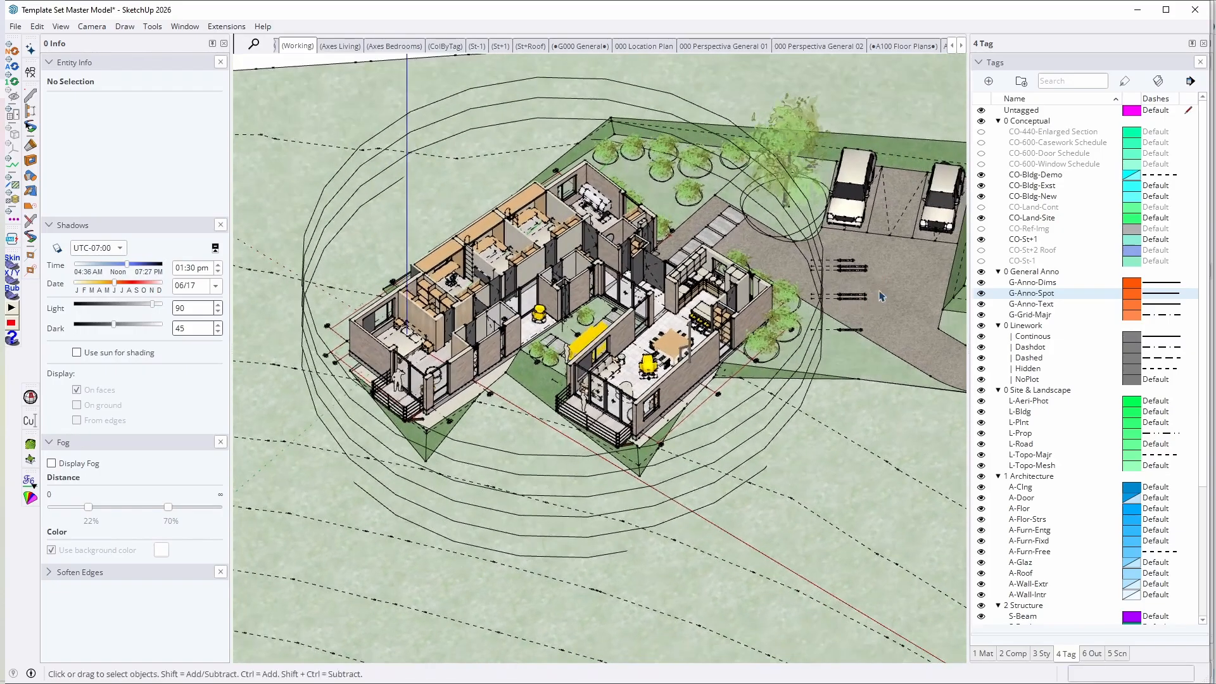
Step: Collapse the 0 General Anno and 0 Conceptual tag folders and review the Continous, Dashdot, Dashed and Hidden linework tags
click(998, 271)
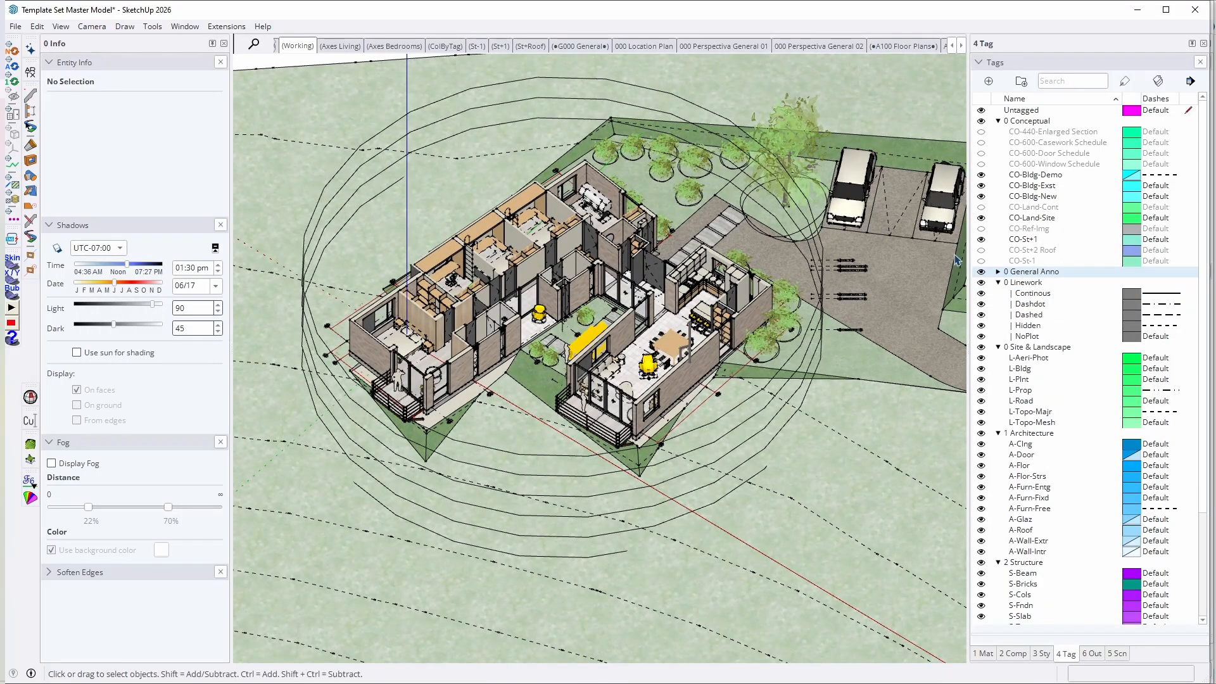
click(998, 121)
click(1032, 152)
scroll(624, 348, up, 4)
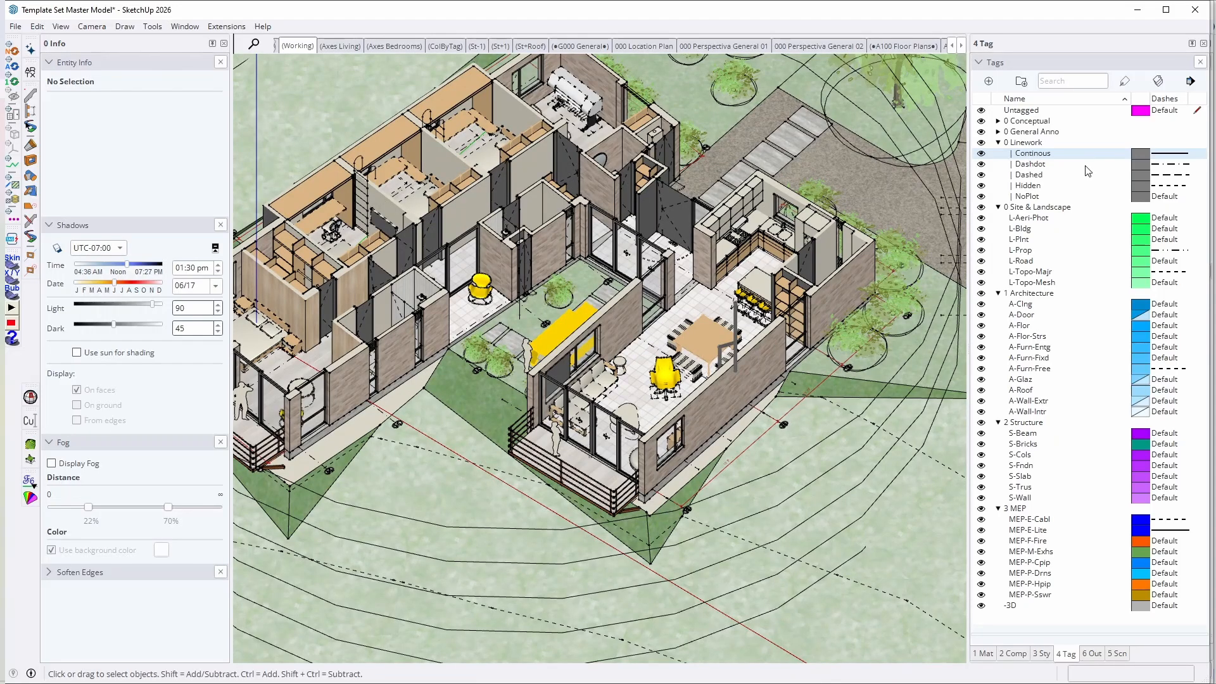
click(1018, 186)
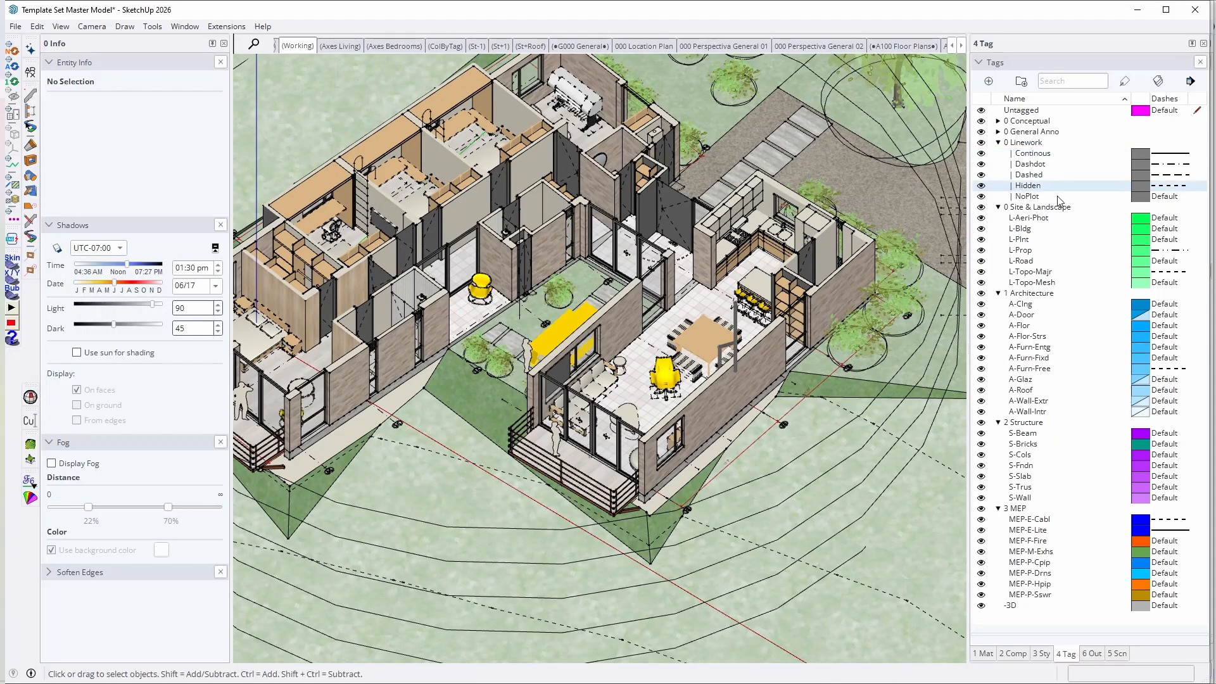
click(1037, 175)
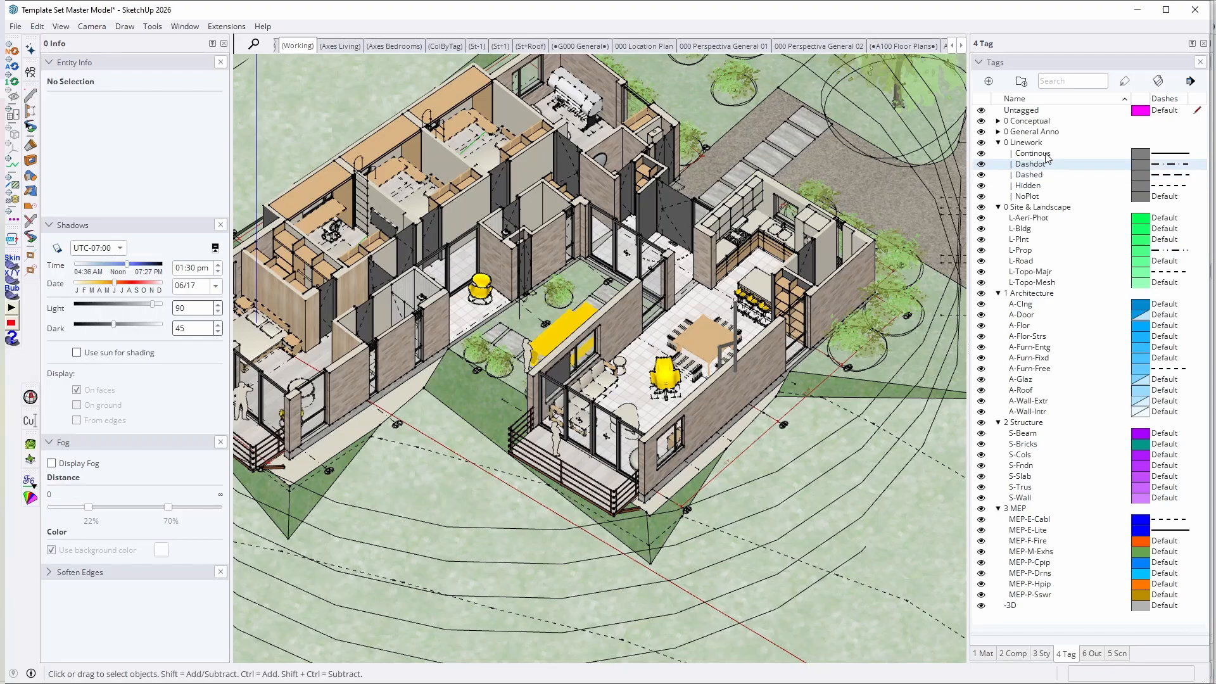
click(1045, 154)
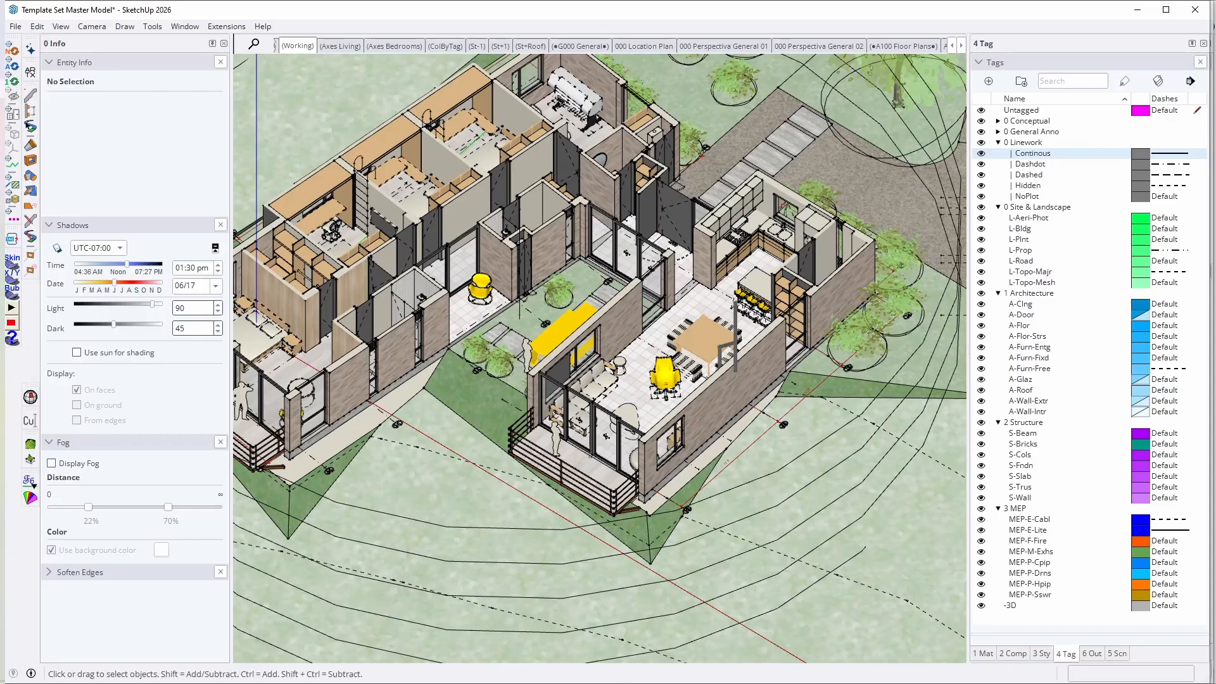
Step: Collapse the 0 Linework and 0 Site & Landscape tag folders
key(Left)
key(Left)
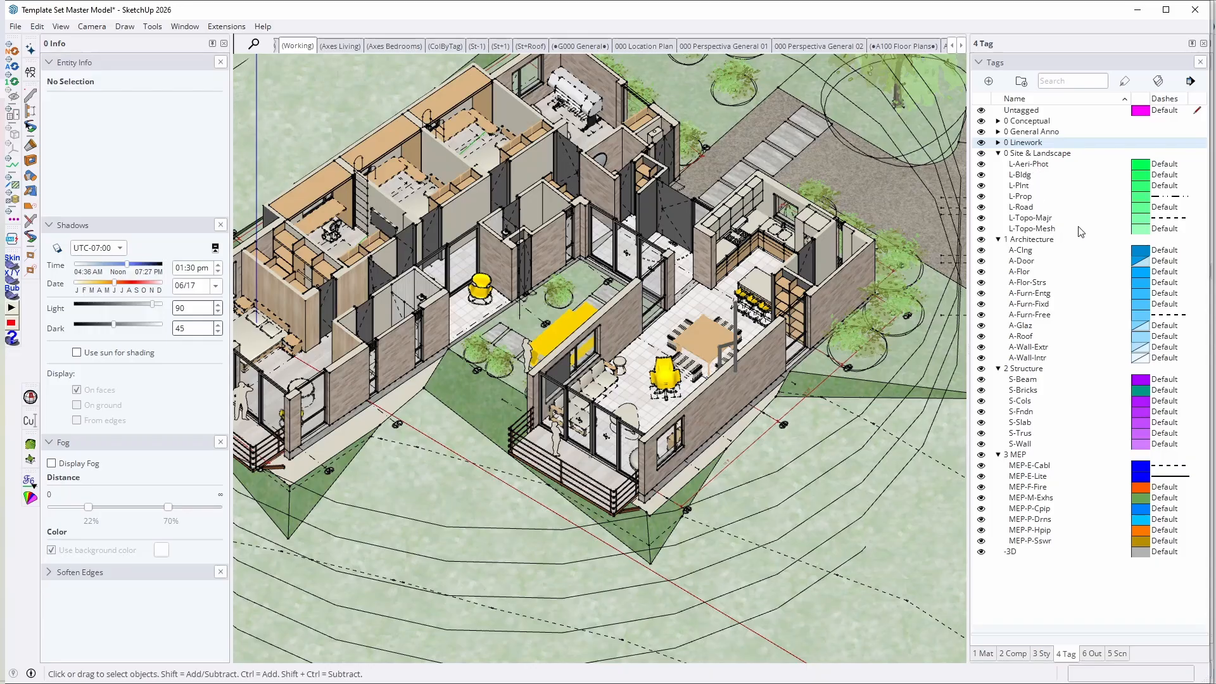
key(Down)
key(Left)
Step: Review the tags in the 1 Architecture folder from A-Clng down to A-Wall-Extr
click(1029, 176)
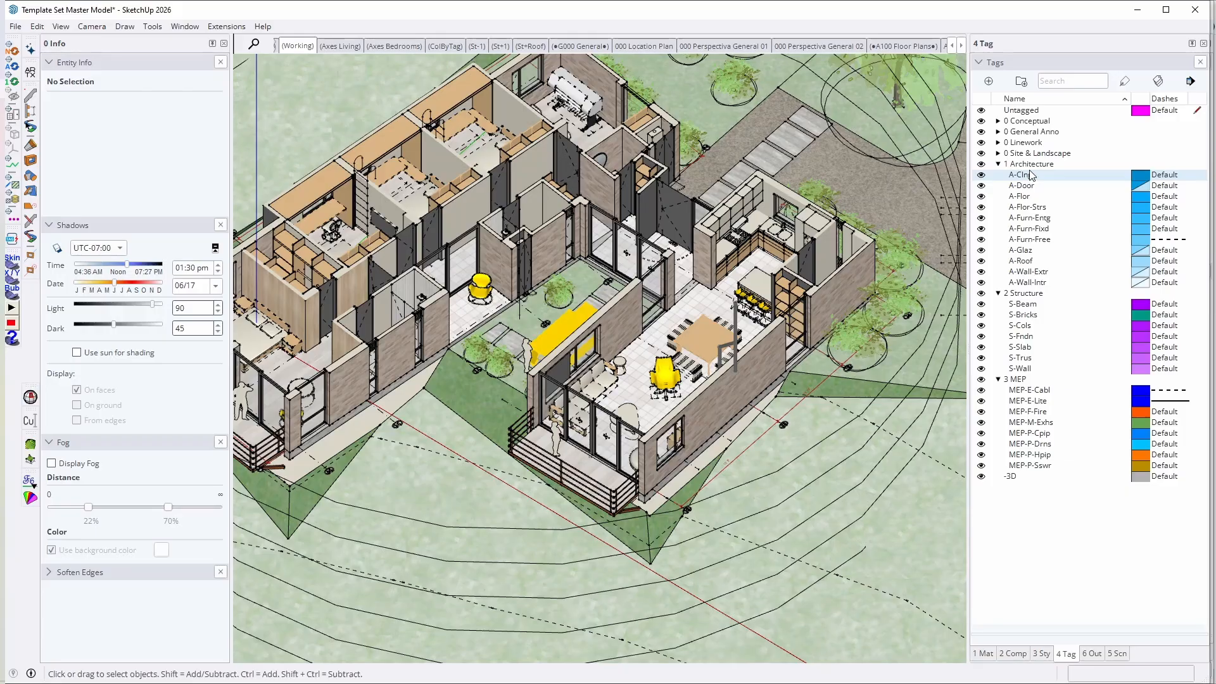
key(Down)
key(Down)
key(Down)
key(Down)
key(Down)
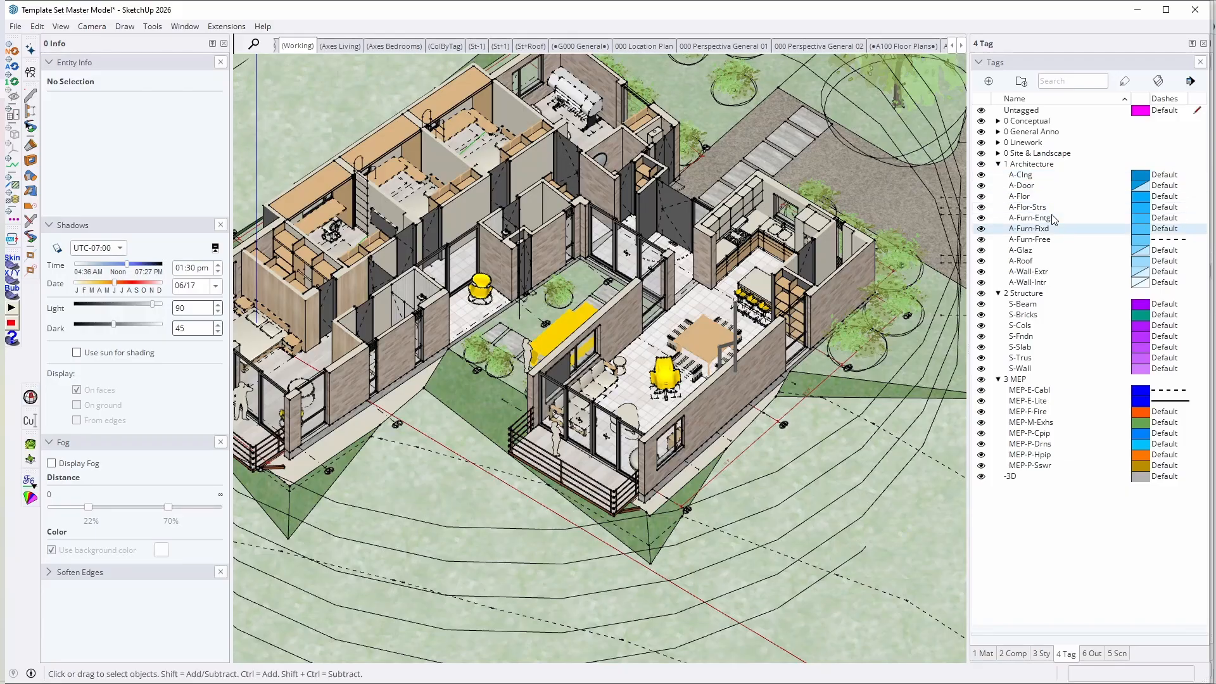
key(Down)
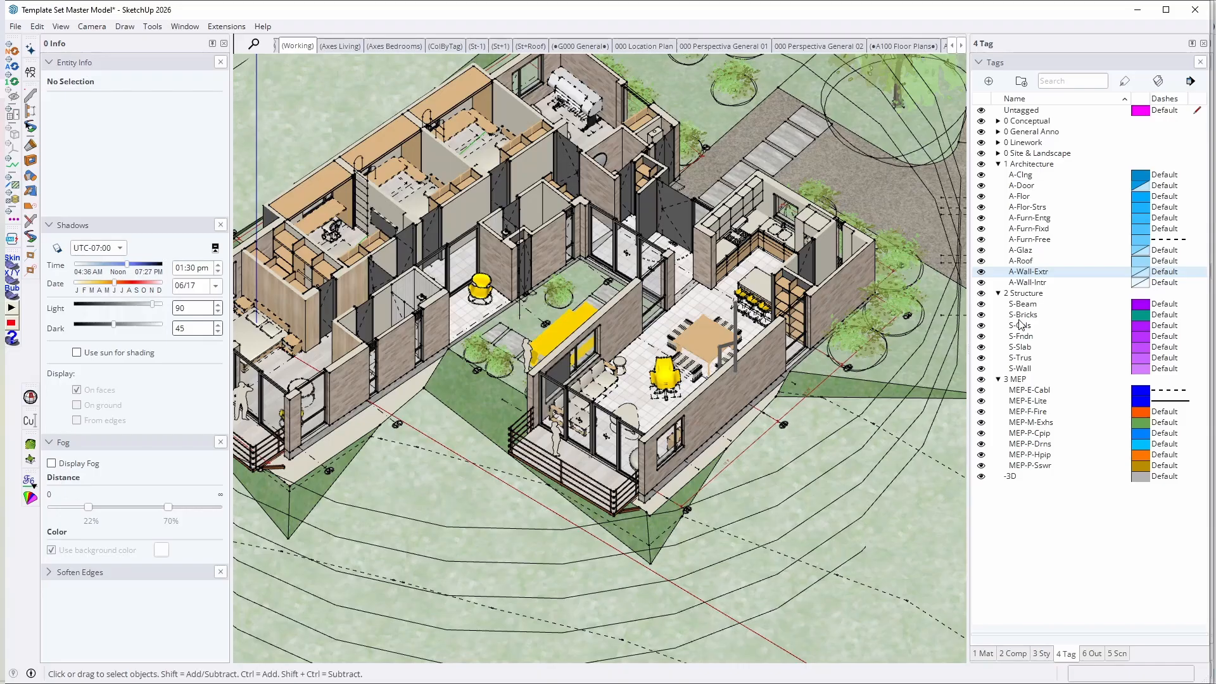
Step: Review the tags in the 2 Structure and 3 MEP folders and the separate -3D tag
click(1037, 306)
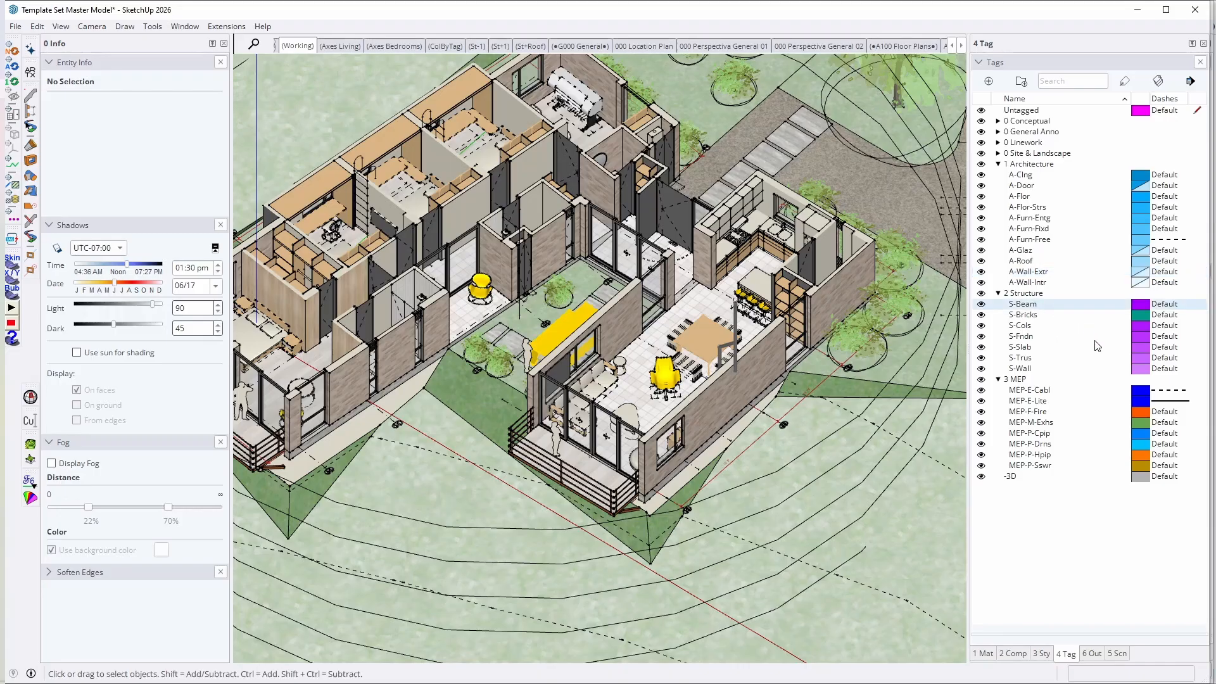
click(1020, 377)
click(1022, 362)
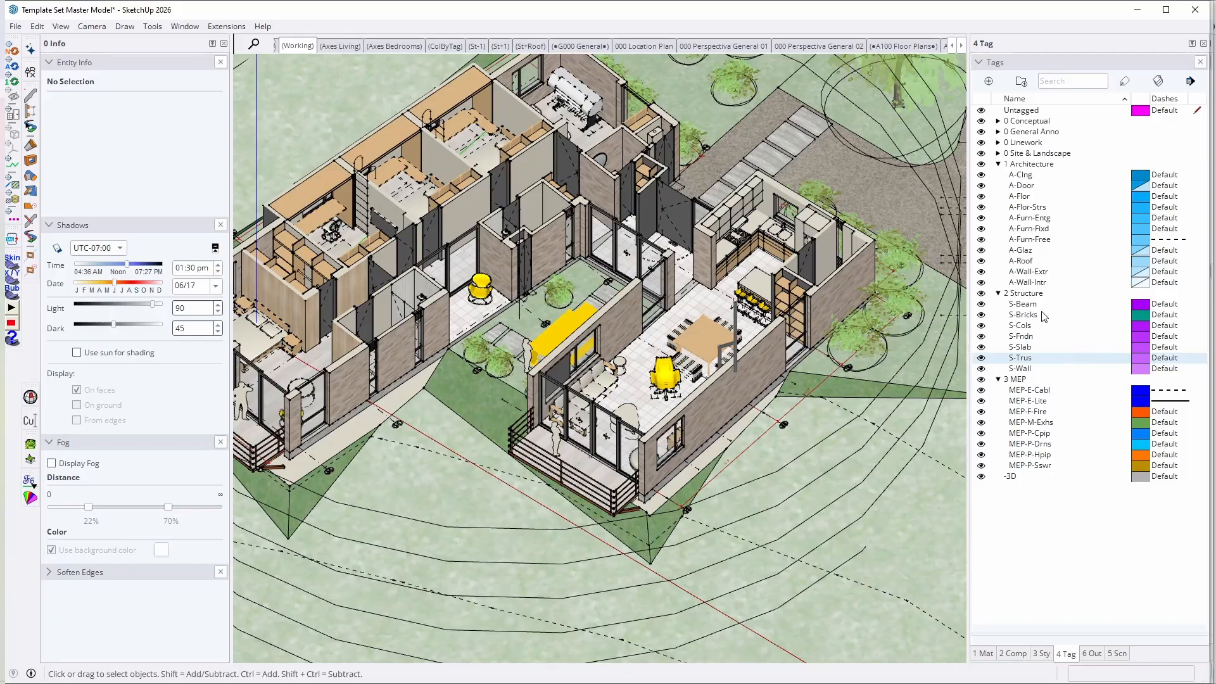
click(1027, 393)
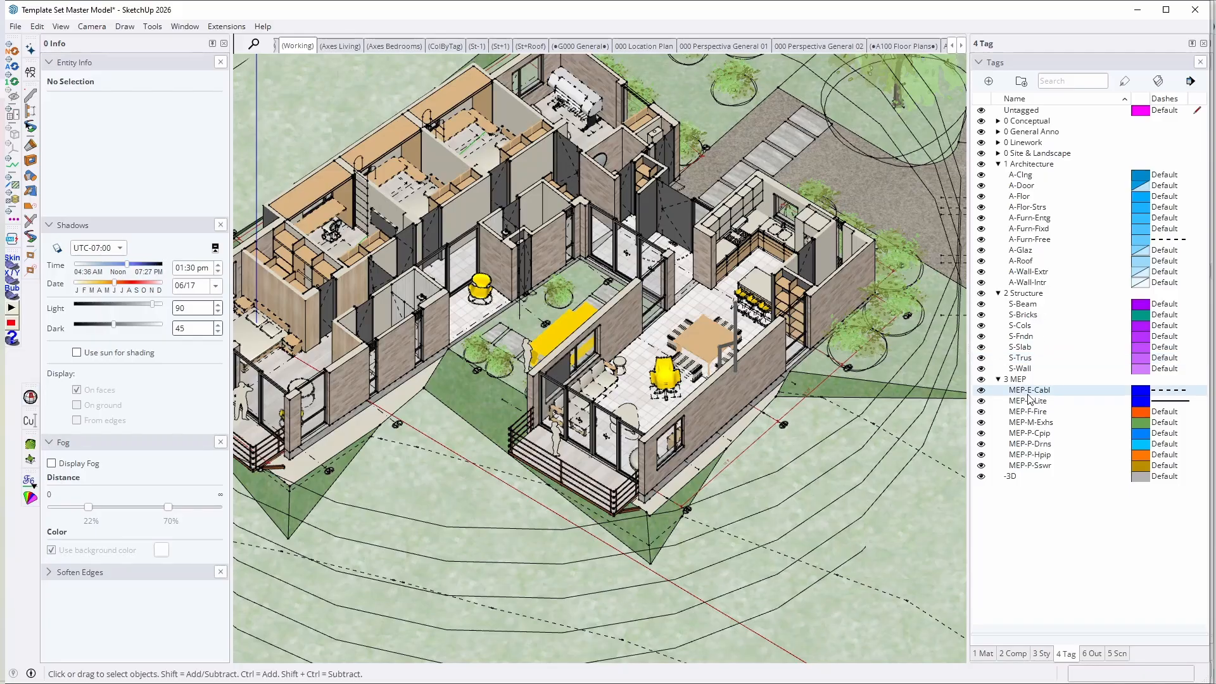
click(1029, 465)
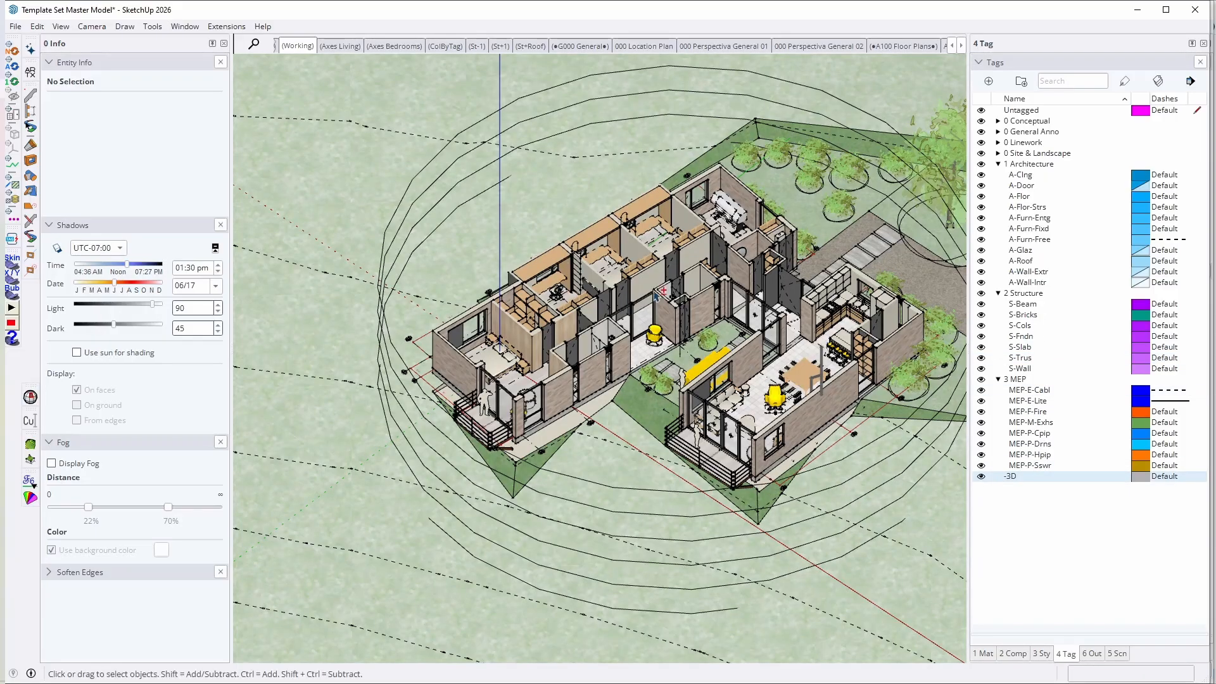
scroll(722, 383, up, 5)
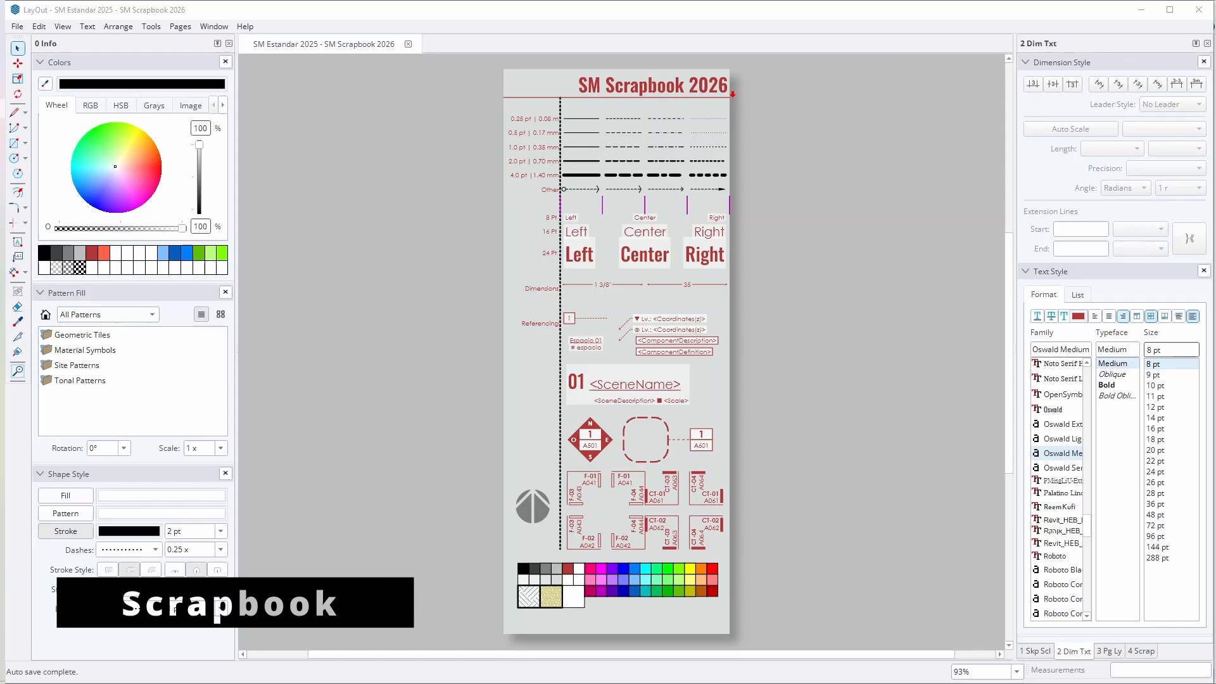
Step: Examine the SM Scrapbook 2026 line weights and text sizes in LayOut, and select its architectural and decimal dimension samples in turn
scroll(675, 210, up, 3)
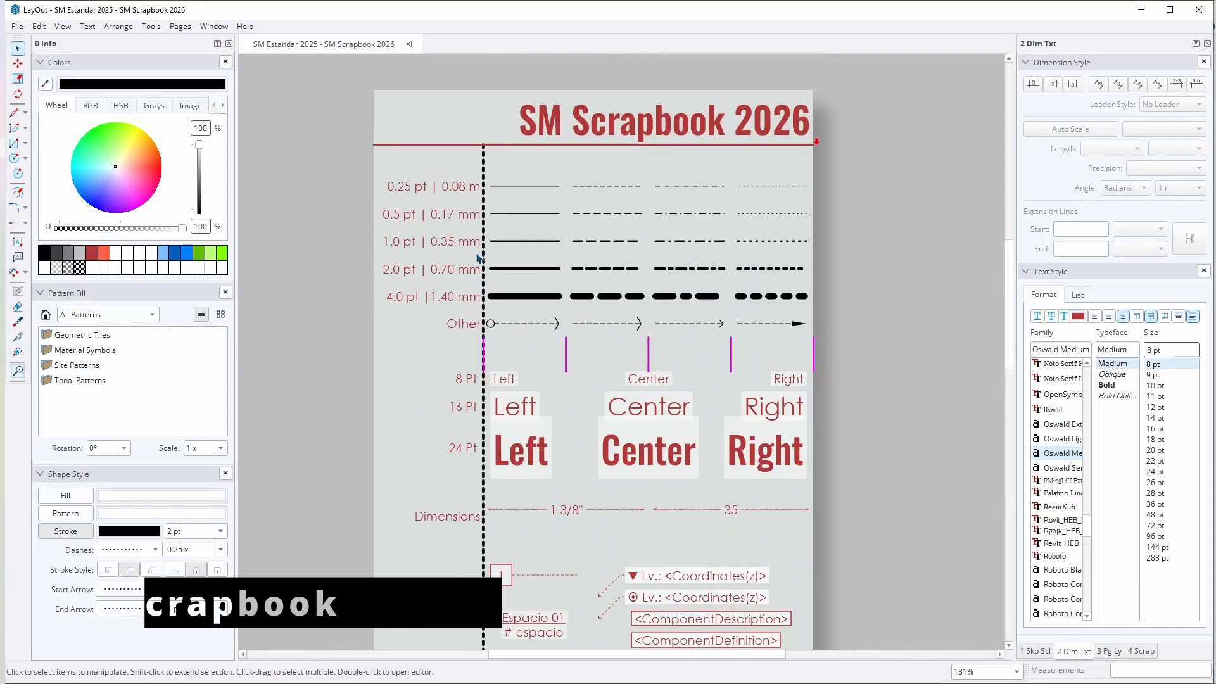
scroll(773, 429, up, 2)
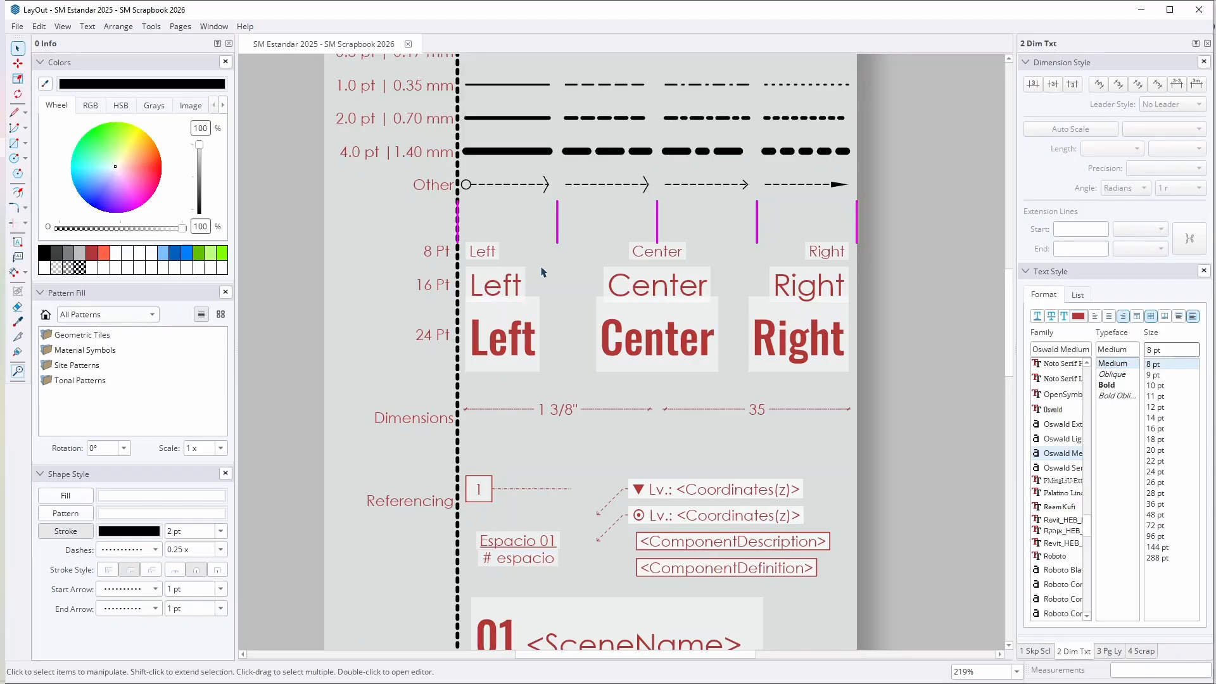
click(568, 408)
middle_drag(569, 409, 594, 350)
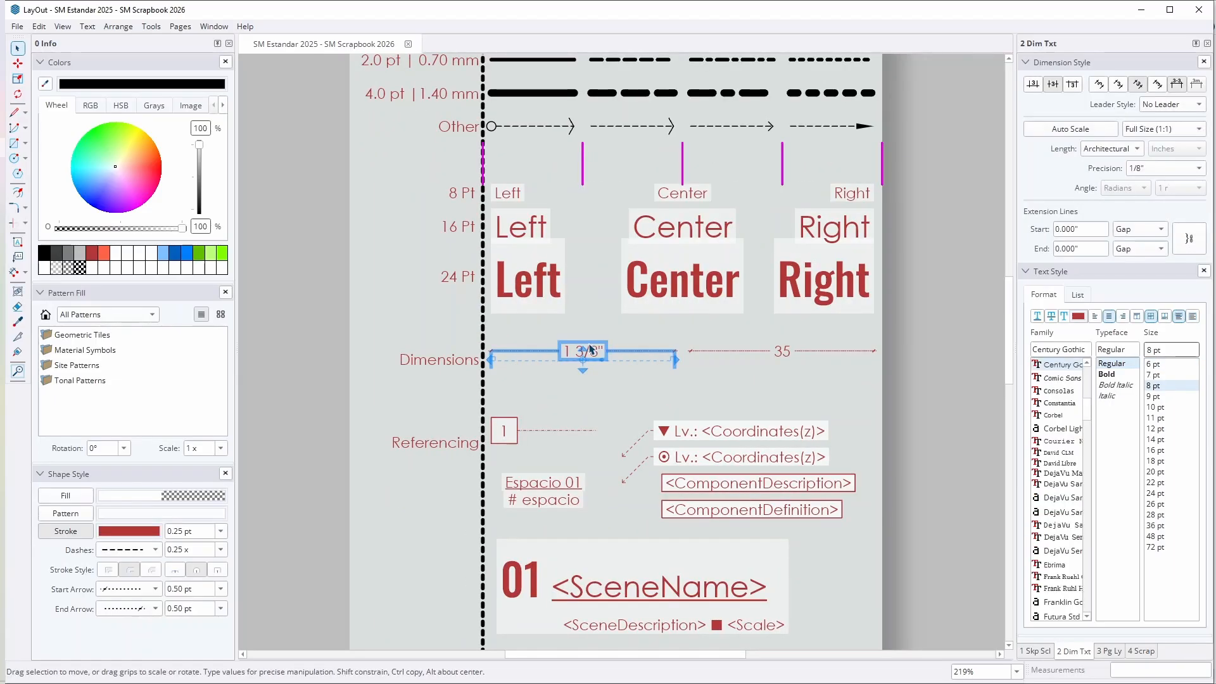
click(786, 351)
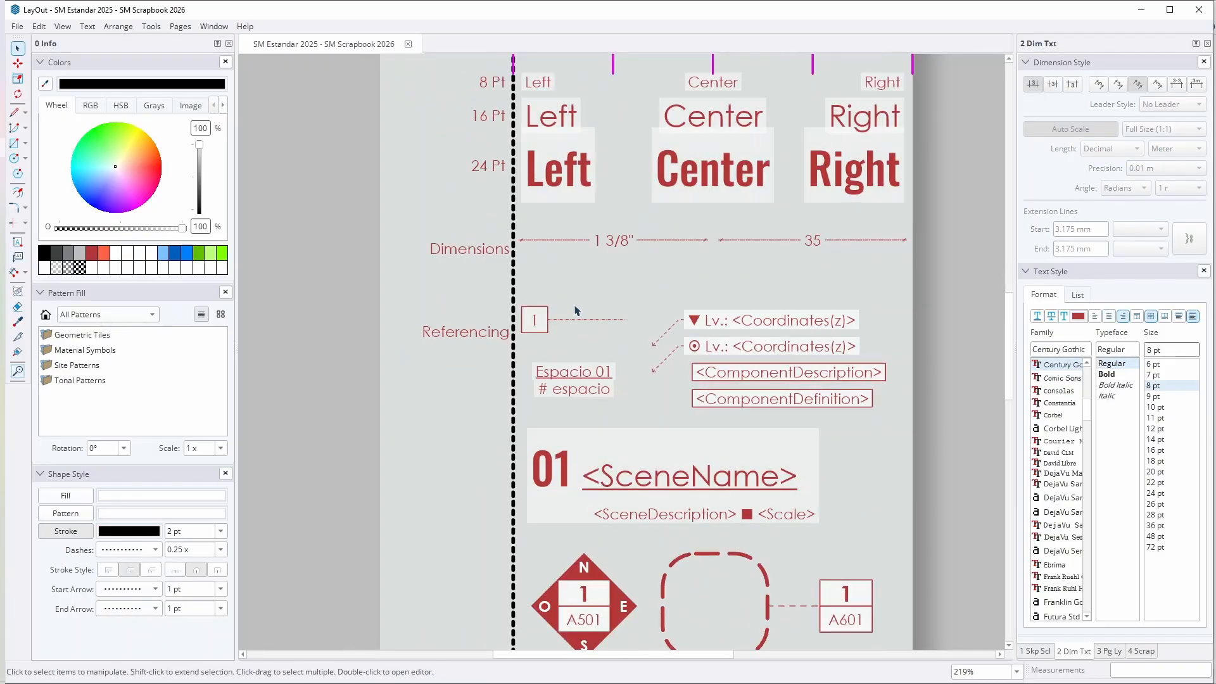
Step: Examine the scrapbook's Referencing samples, selecting the Lv.: <Coordinates(z)> label with the triangle symbol
scroll(568, 331, down, 1)
middle_drag(568, 332, 570, 306)
click(766, 269)
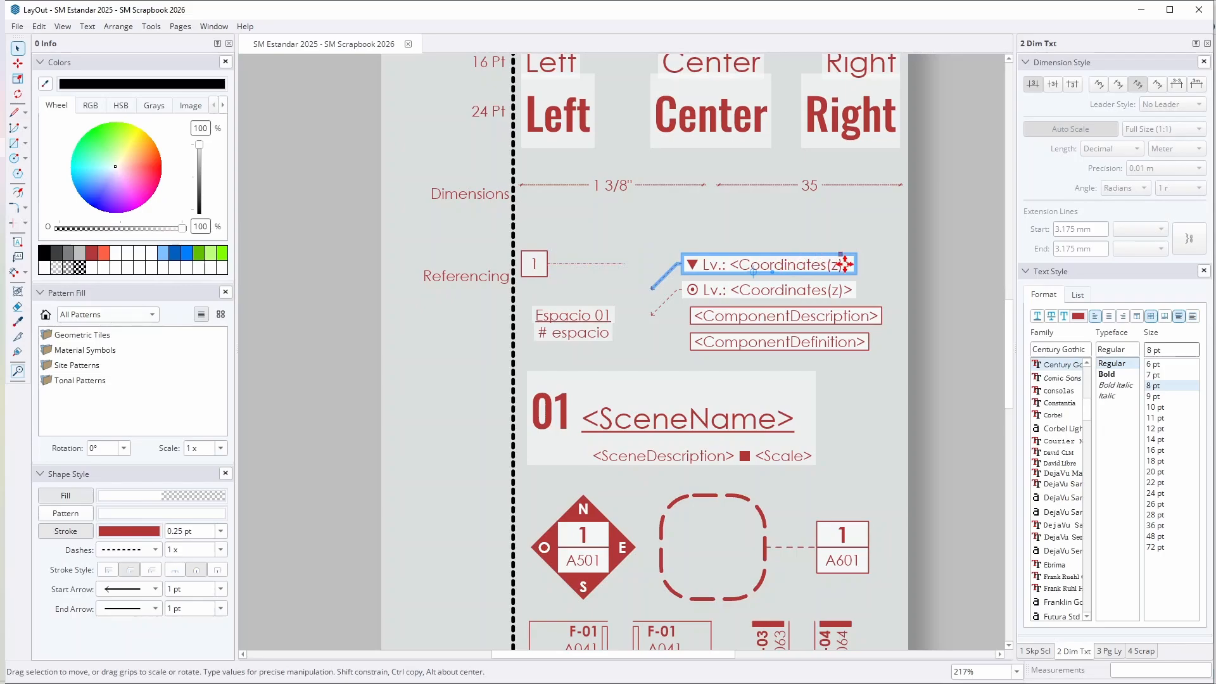
scroll(826, 265, up, 1)
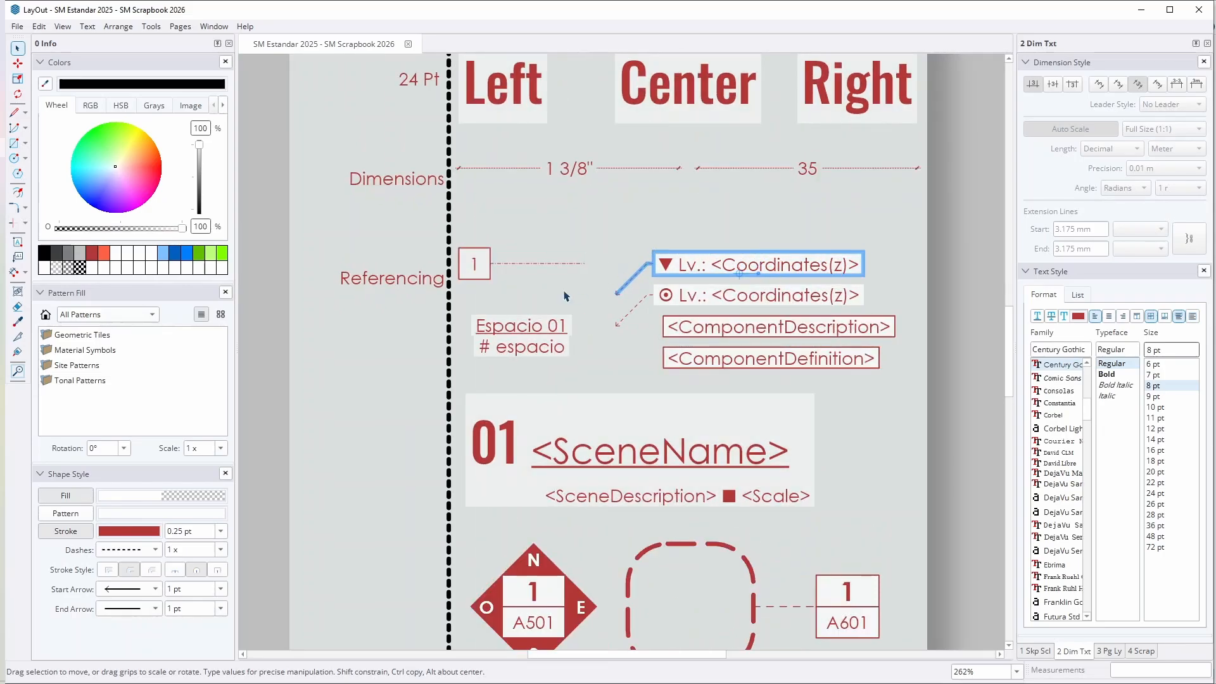
Step: Examine the <ComponentDescription> and <ComponentDefinition> label samples in the scrapbook, selecting each in turn
middle_drag(552, 338, 574, 314)
click(939, 265)
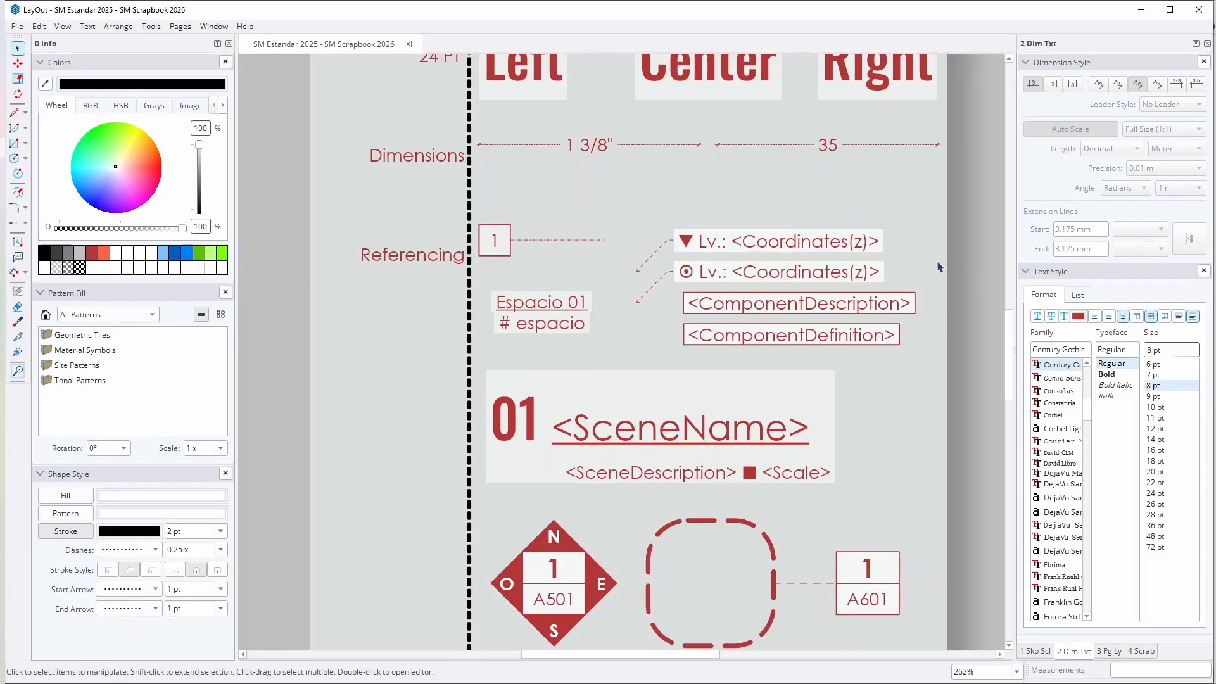
scroll(780, 320, down, 1)
click(750, 265)
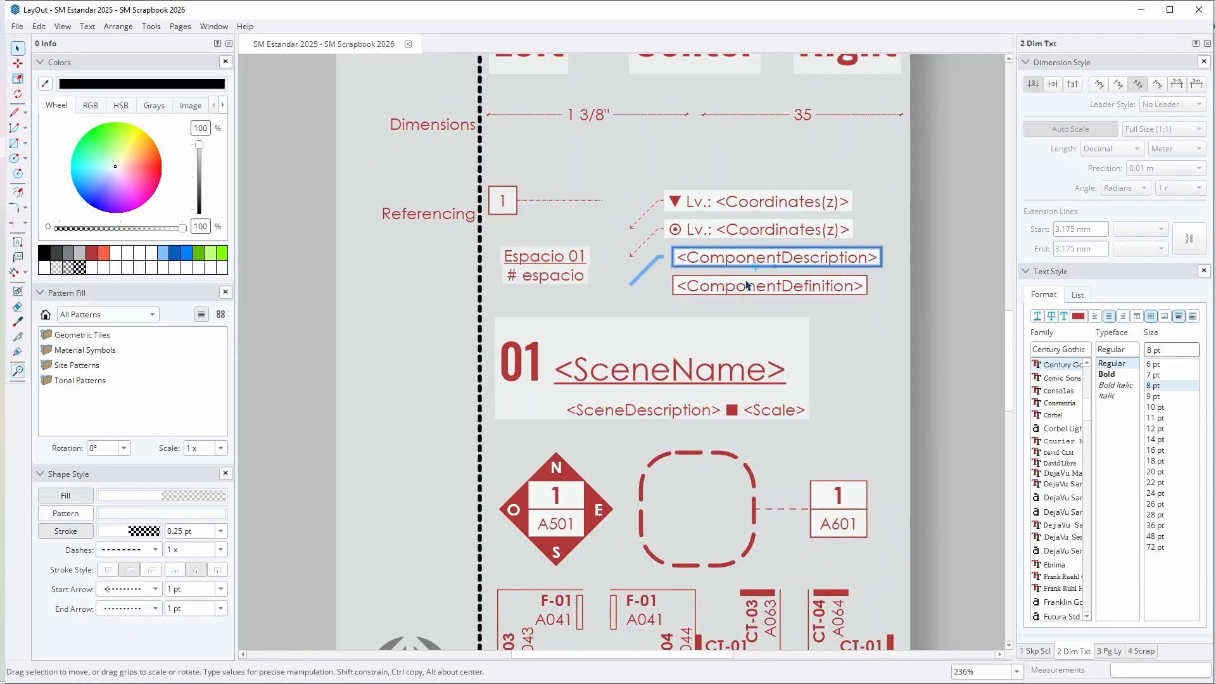
click(796, 286)
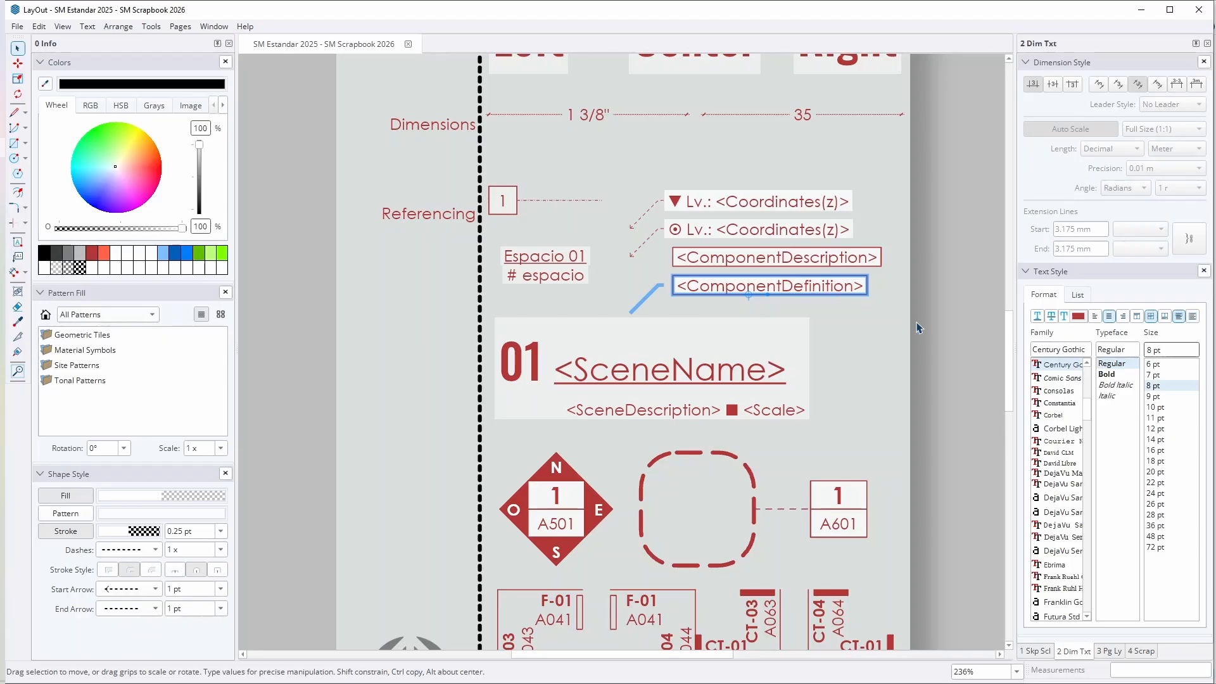
Step: Select the <SceneName> drawing title sample, and examine the elevation, detail and section markers and the colour swatches below it
click(618, 361)
scroll(617, 361, down, 3)
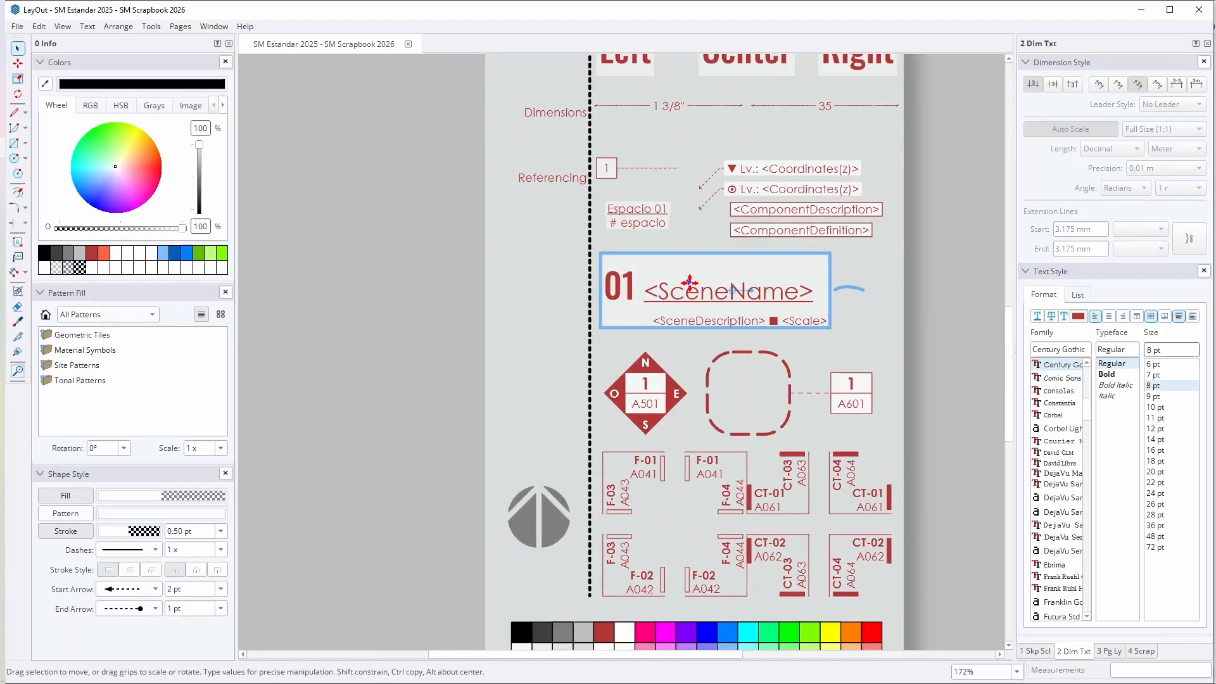
click(917, 304)
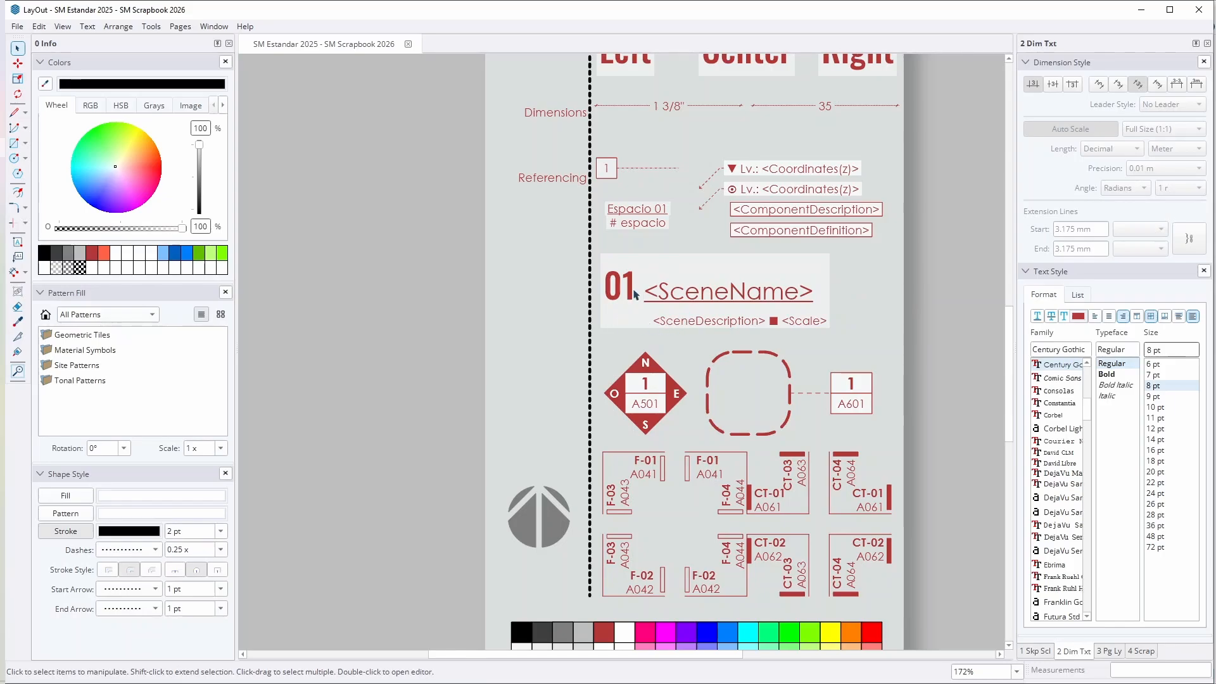
scroll(736, 336, up, 2)
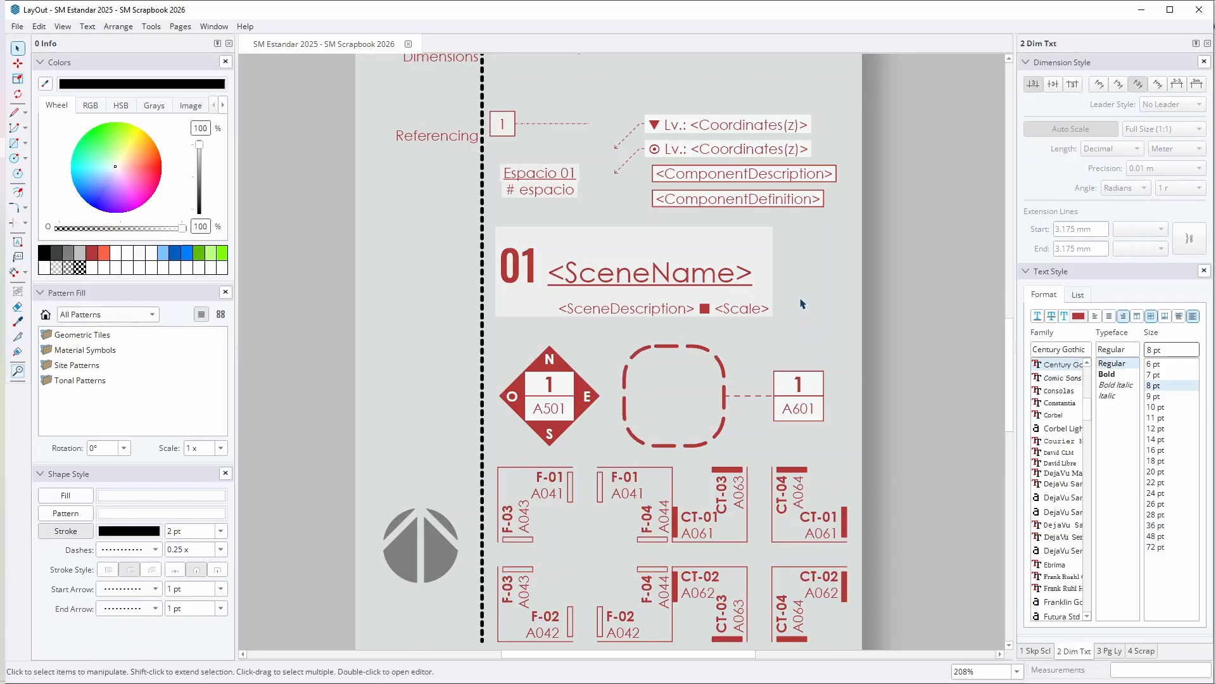
middle_drag(748, 492, 754, 365)
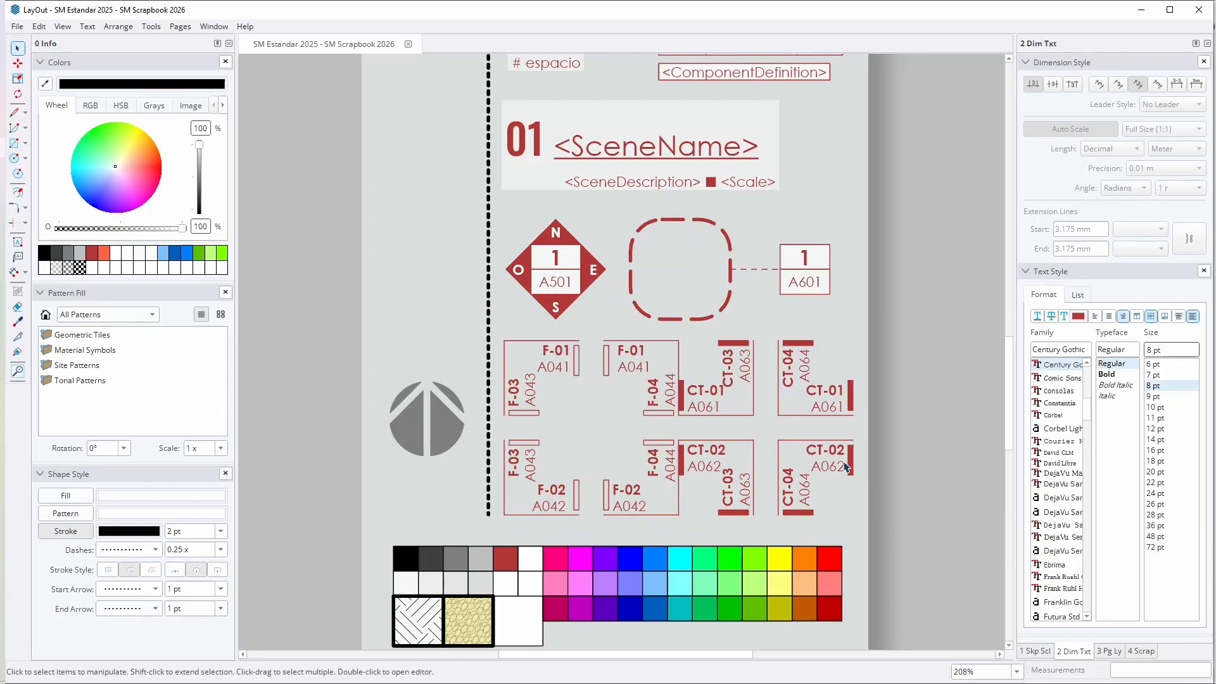
scroll(780, 469, down, 1)
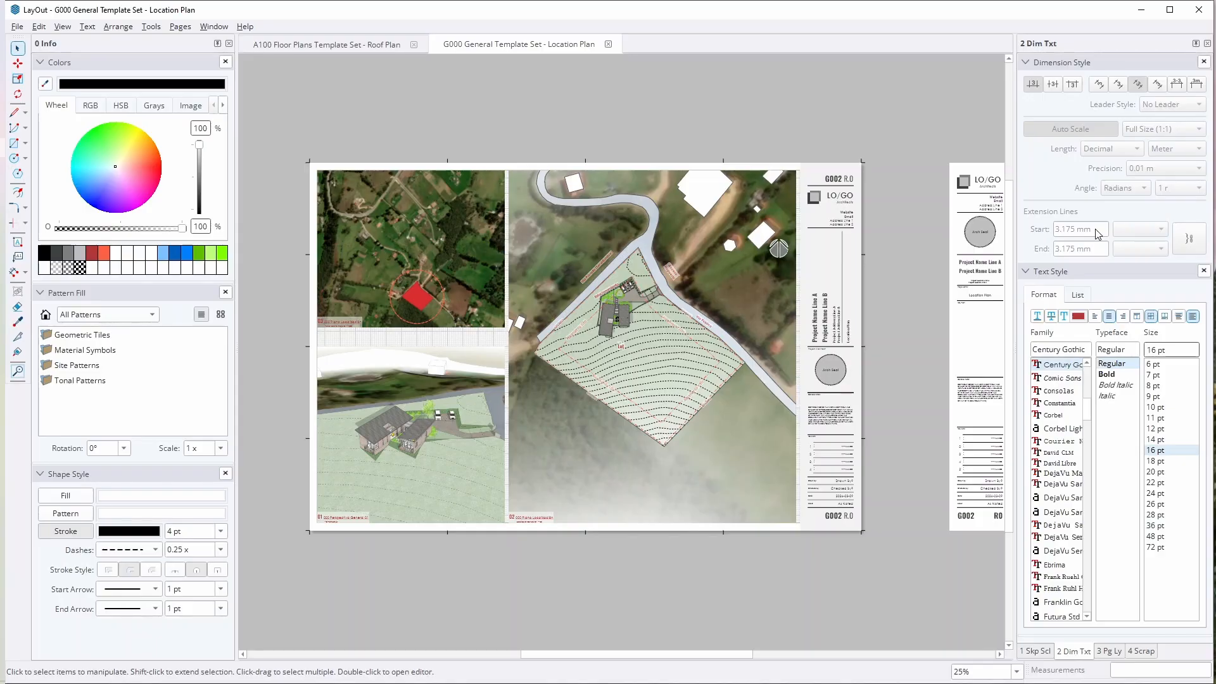
Step: Go to the Cover Sheet of the G000 General Template Set and inspect the auto-text tag behind the project name
key(Page_Up)
key(Page_Up)
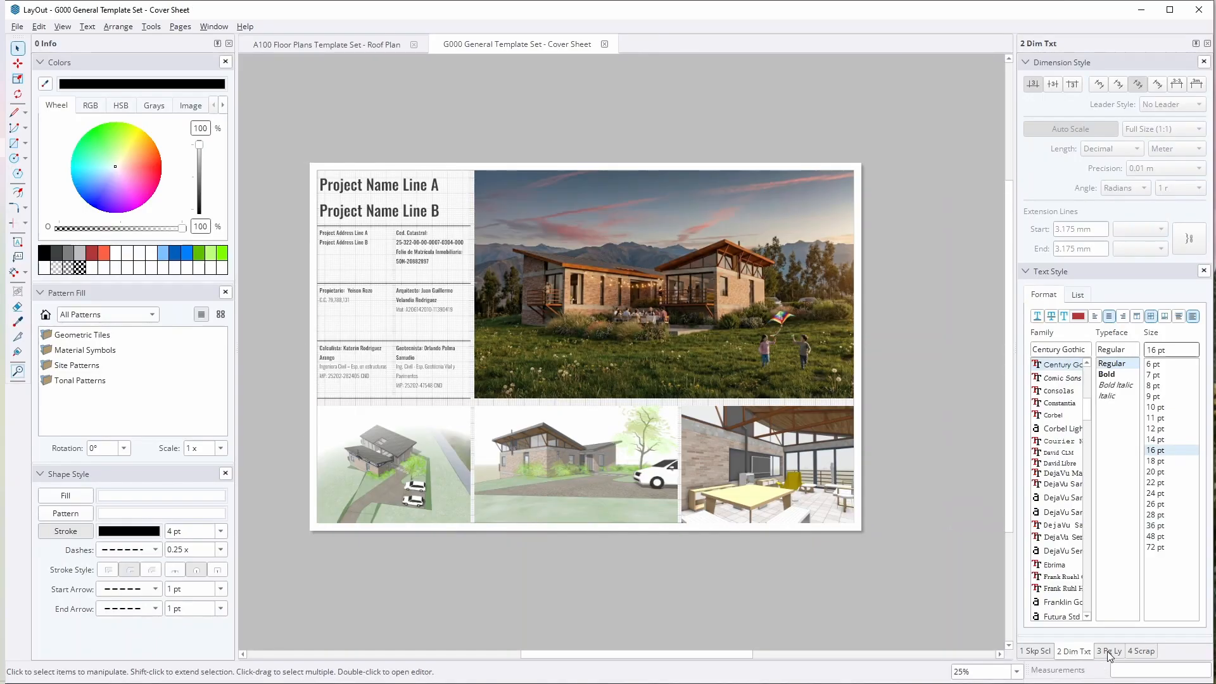
scroll(346, 377, up, 1)
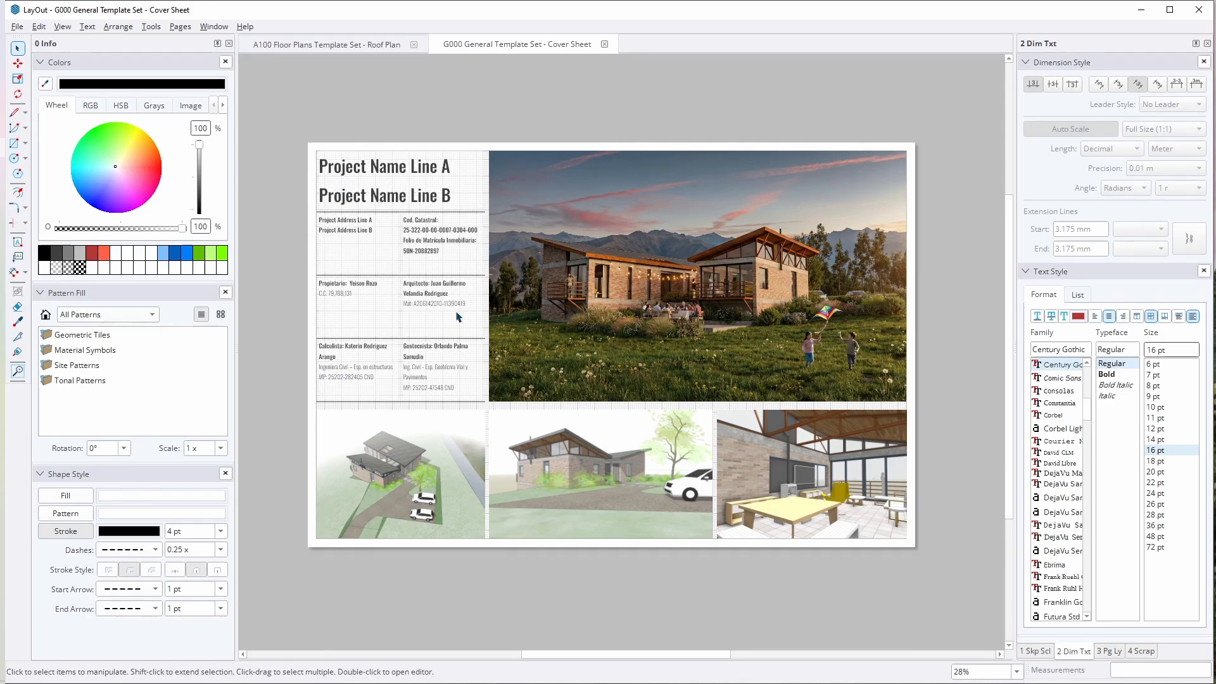
double_click(387, 175)
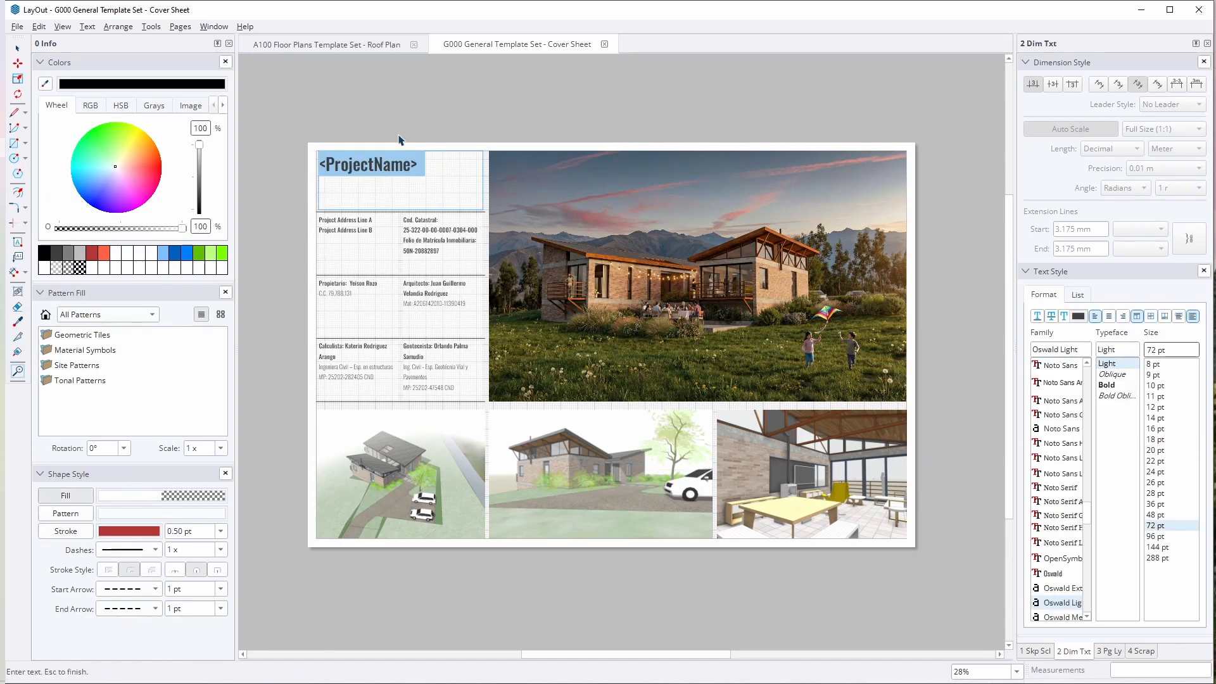
click(433, 137)
Step: Inspect the cover sheet's project details, selecting the architect's text box and the large house rendering in turn
click(445, 238)
double_click(423, 317)
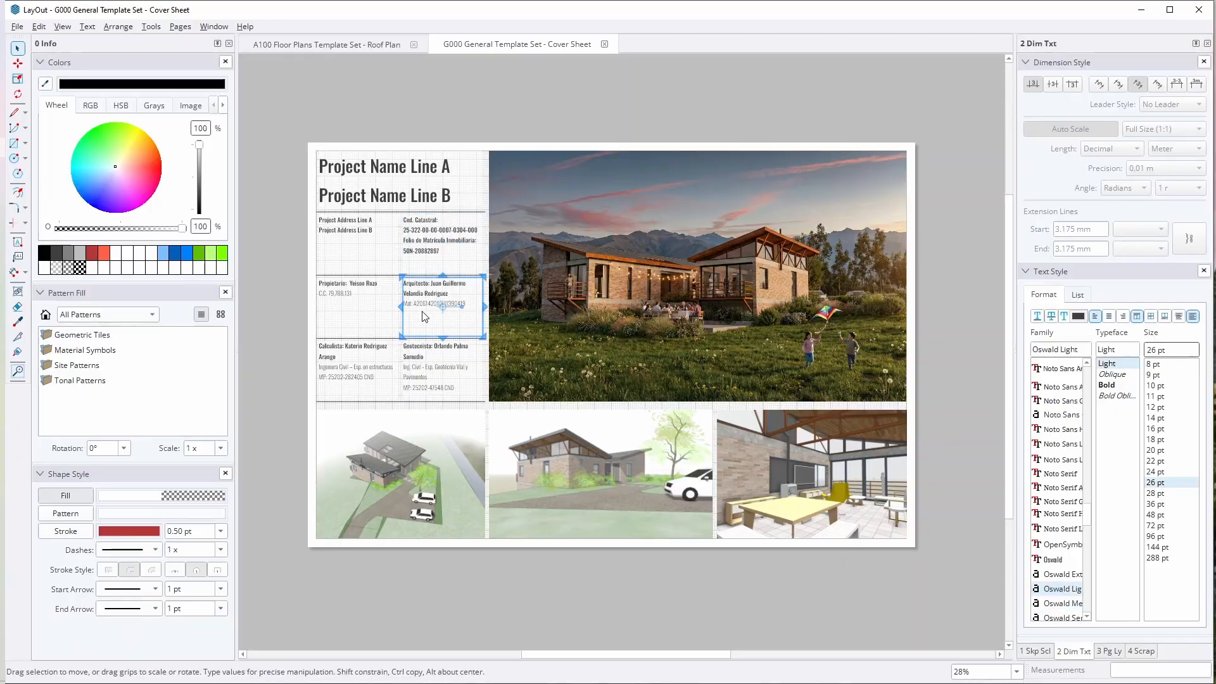
click(496, 116)
click(573, 311)
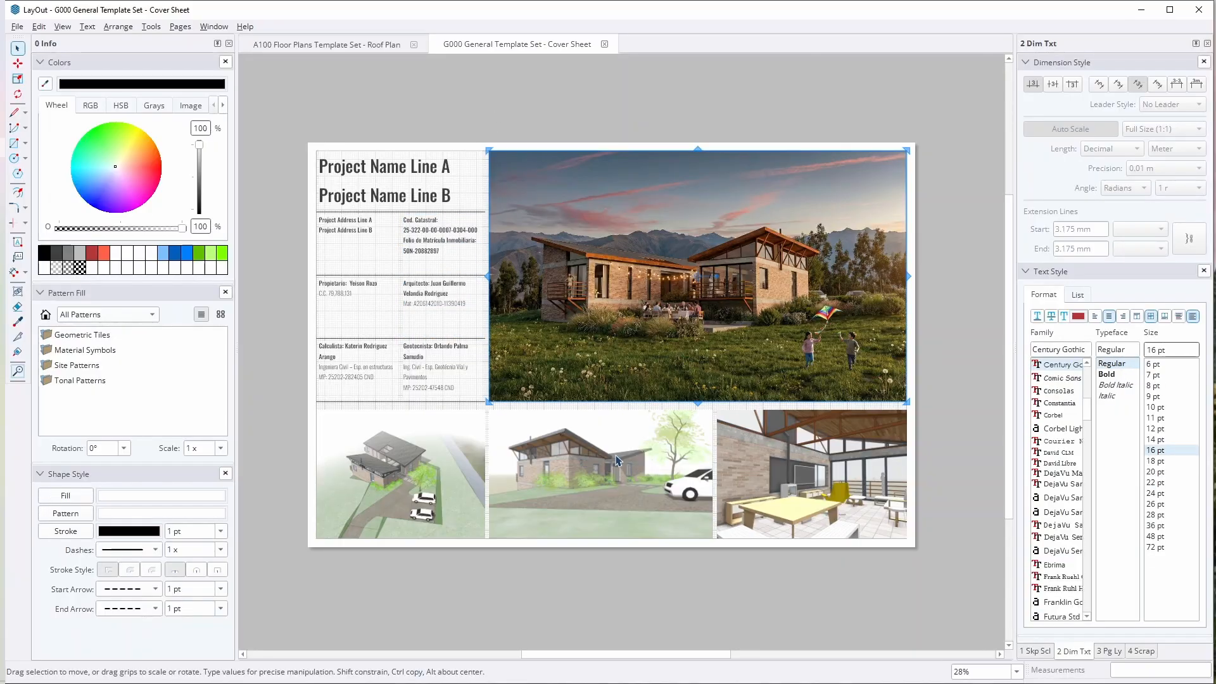
click(788, 608)
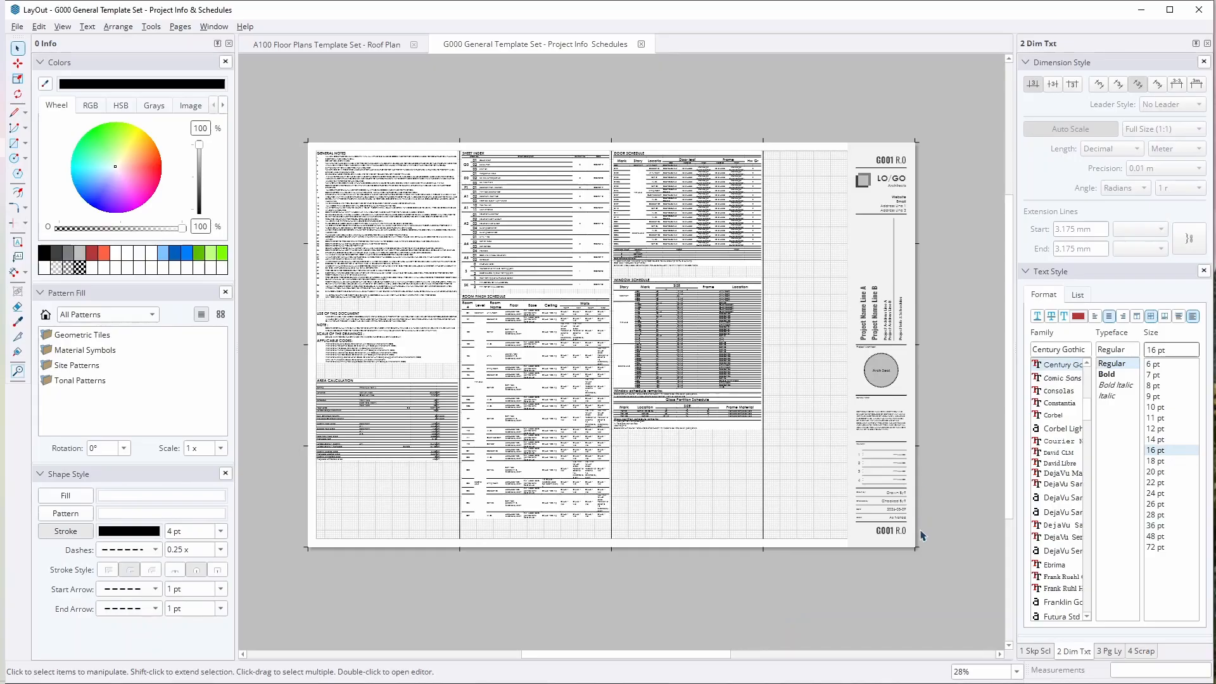
Step: Go to the Location Plan page and select the sheet's title block and the alternative title blocks beside it in turn
key(Page_Down)
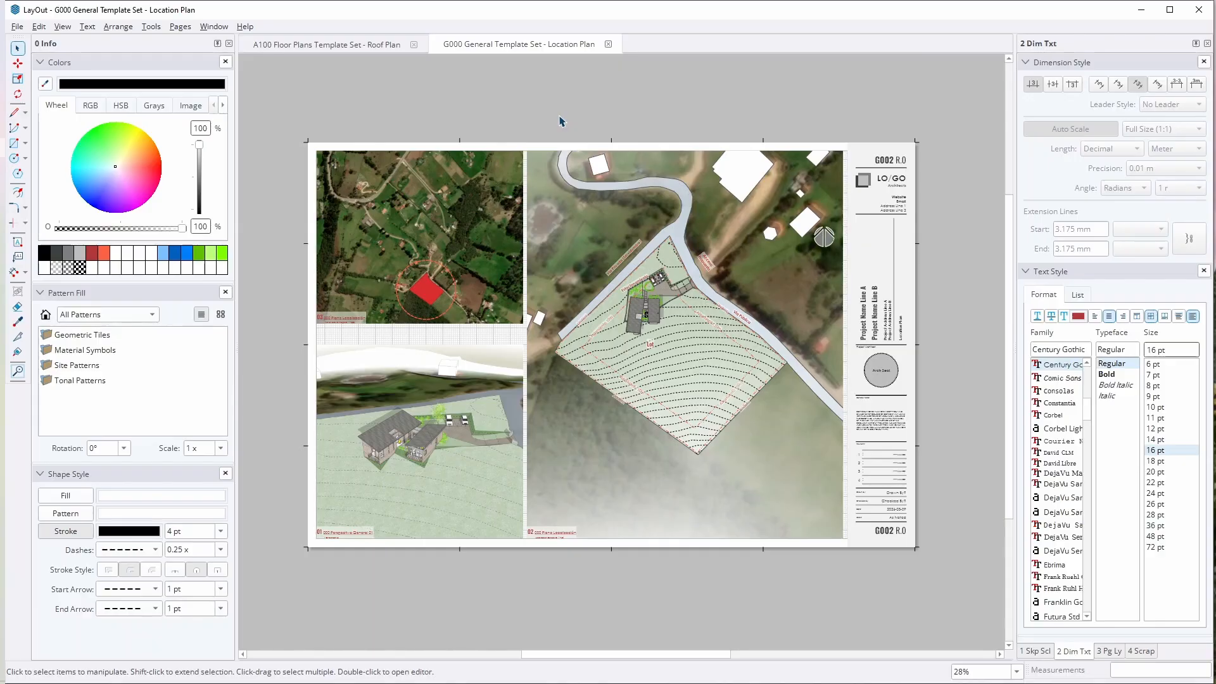
scroll(538, 128, down, 1)
middle_drag(591, 135, 543, 172)
scroll(564, 175, down, 1)
scroll(834, 172, up, 1)
middle_drag(834, 172, 700, 136)
click(700, 136)
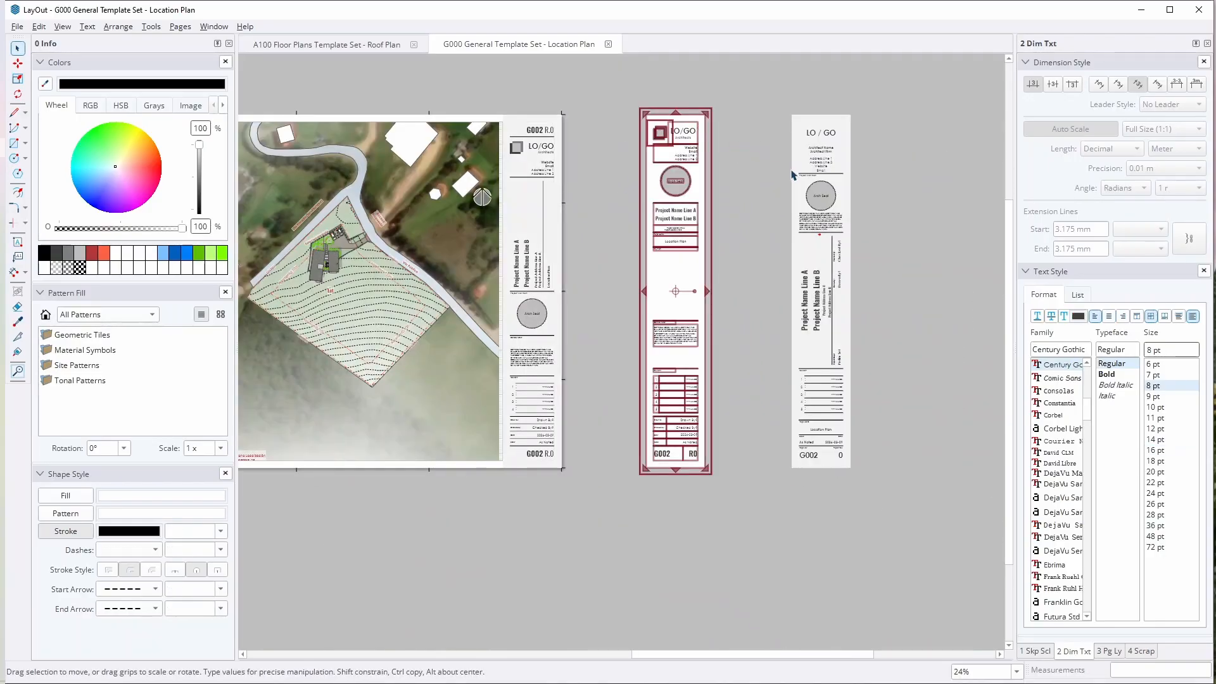
click(815, 170)
click(677, 154)
click(555, 153)
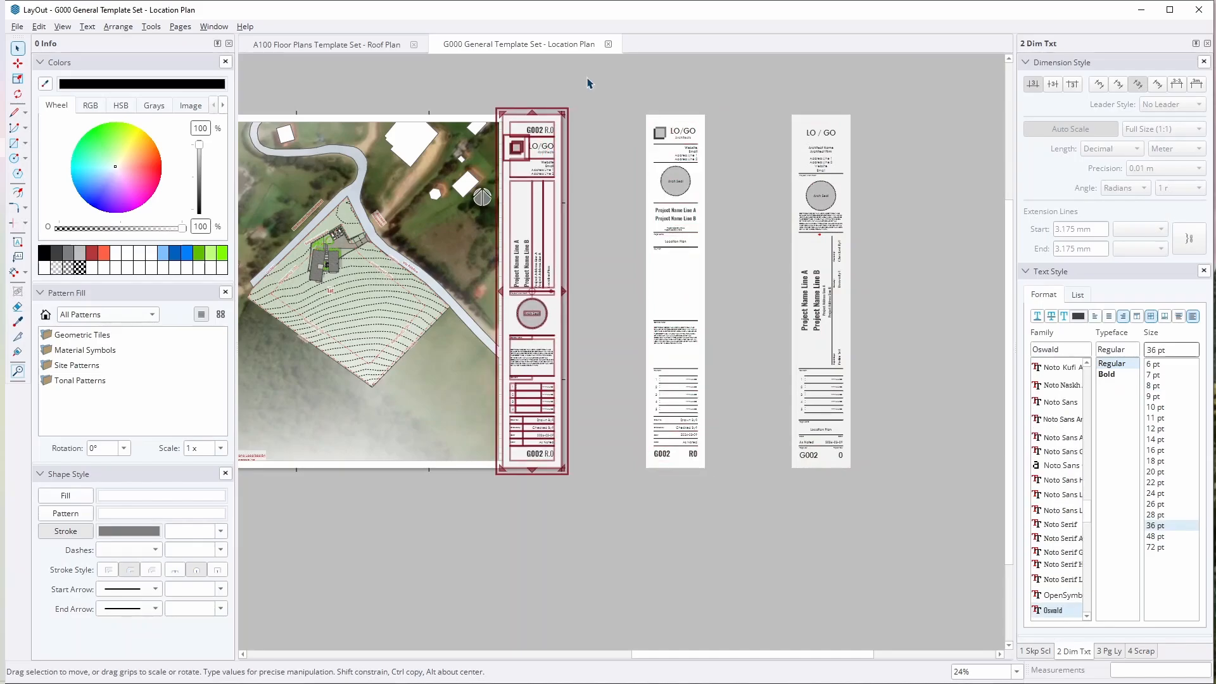
click(589, 155)
Step: Examine the Location Plan title block's text up close, and open the Auto Text settings in Document Setup beside it
scroll(526, 130, up, 3)
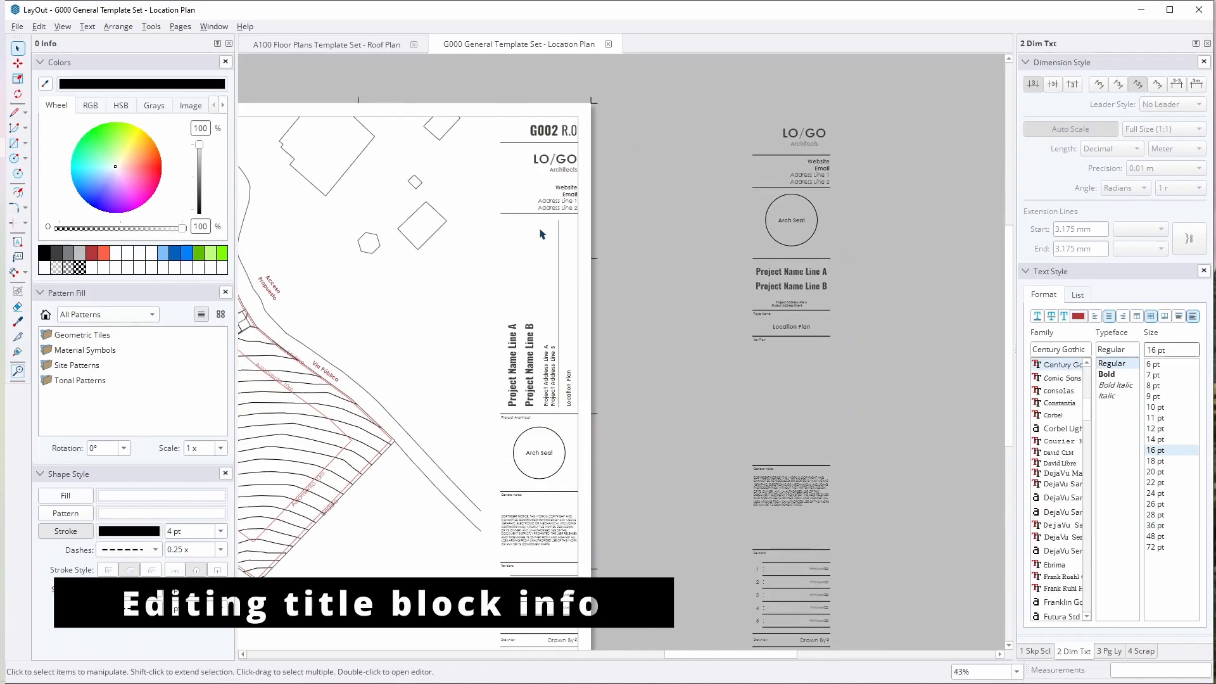
scroll(538, 163, up, 4)
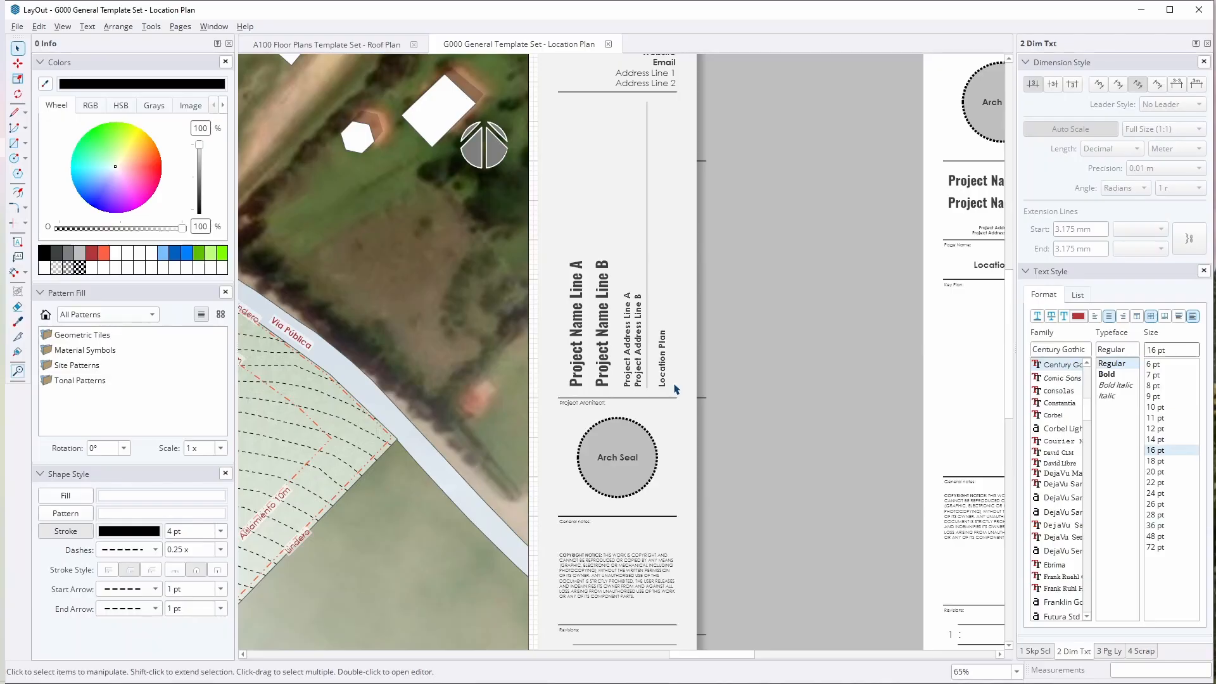
click(213, 28)
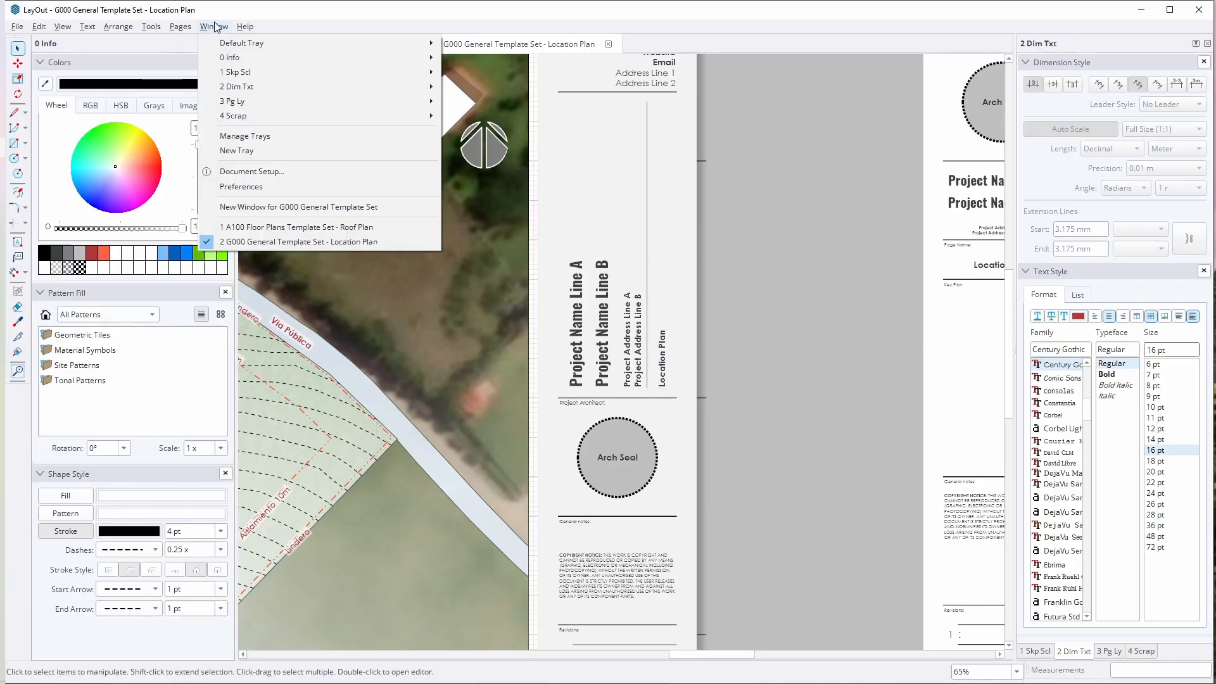
click(264, 171)
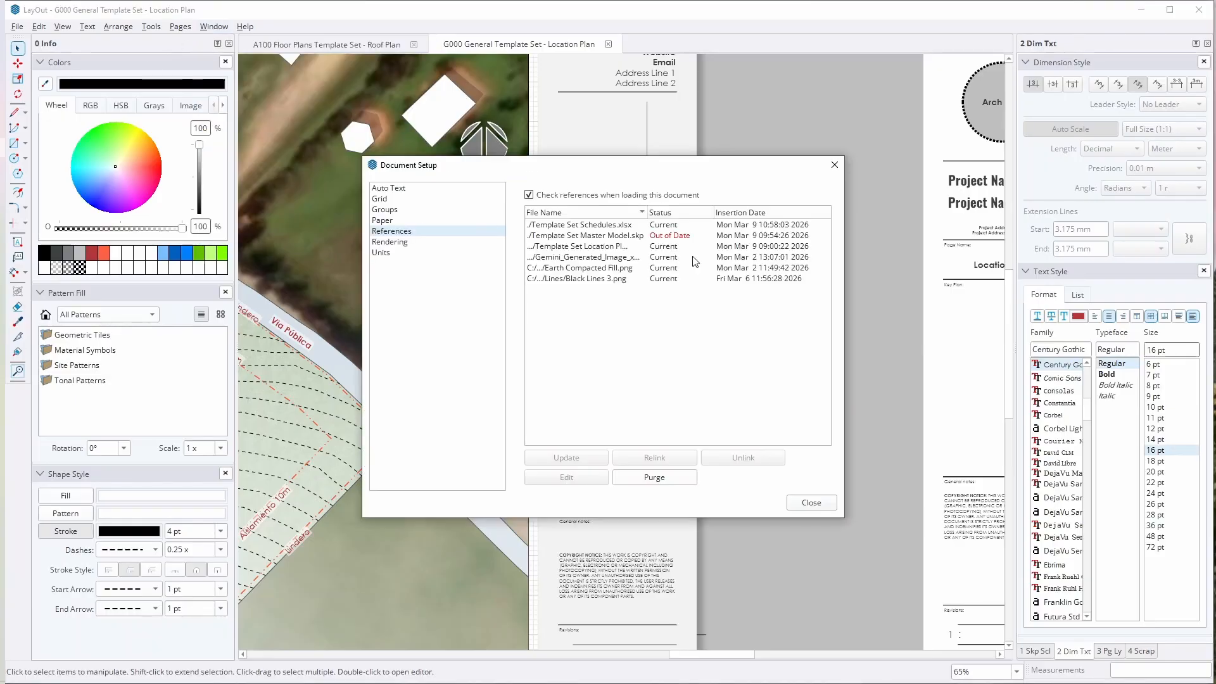
click(389, 188)
drag(558, 174, 762, 140)
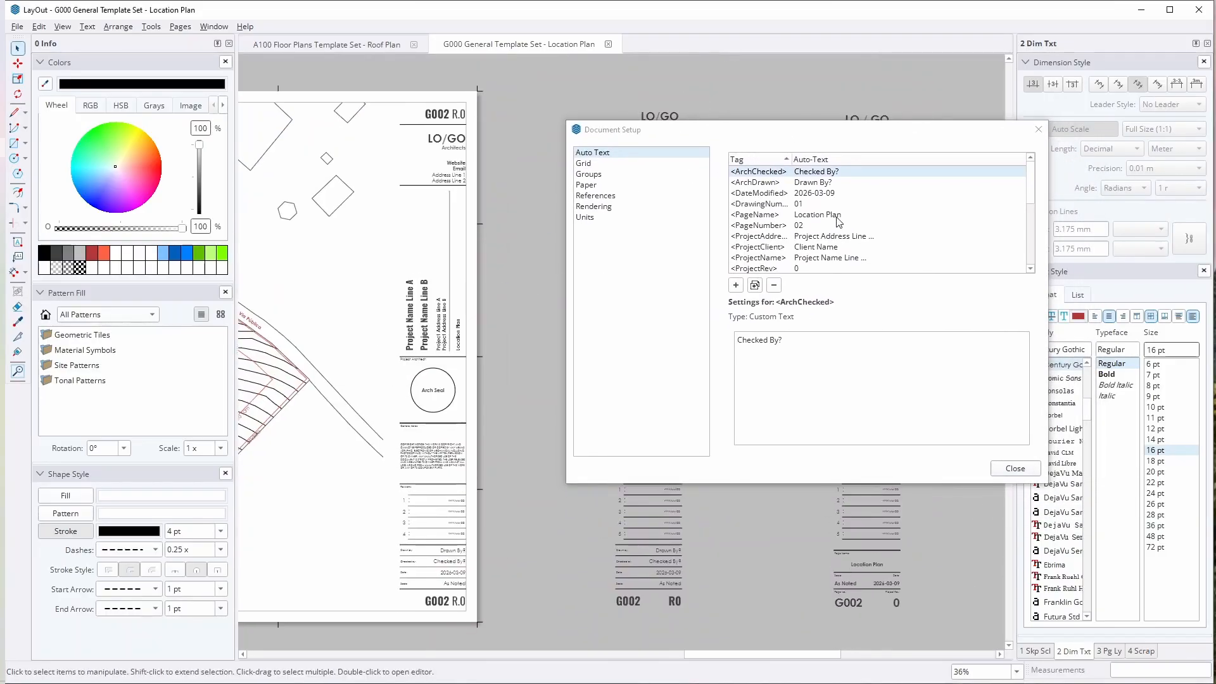
Step: Inspect the settings of the <DateModified>, <DrawingNumber>, <PageName>, <ProjectAddress> and <ProjectName> auto-text tags in turn
click(758, 193)
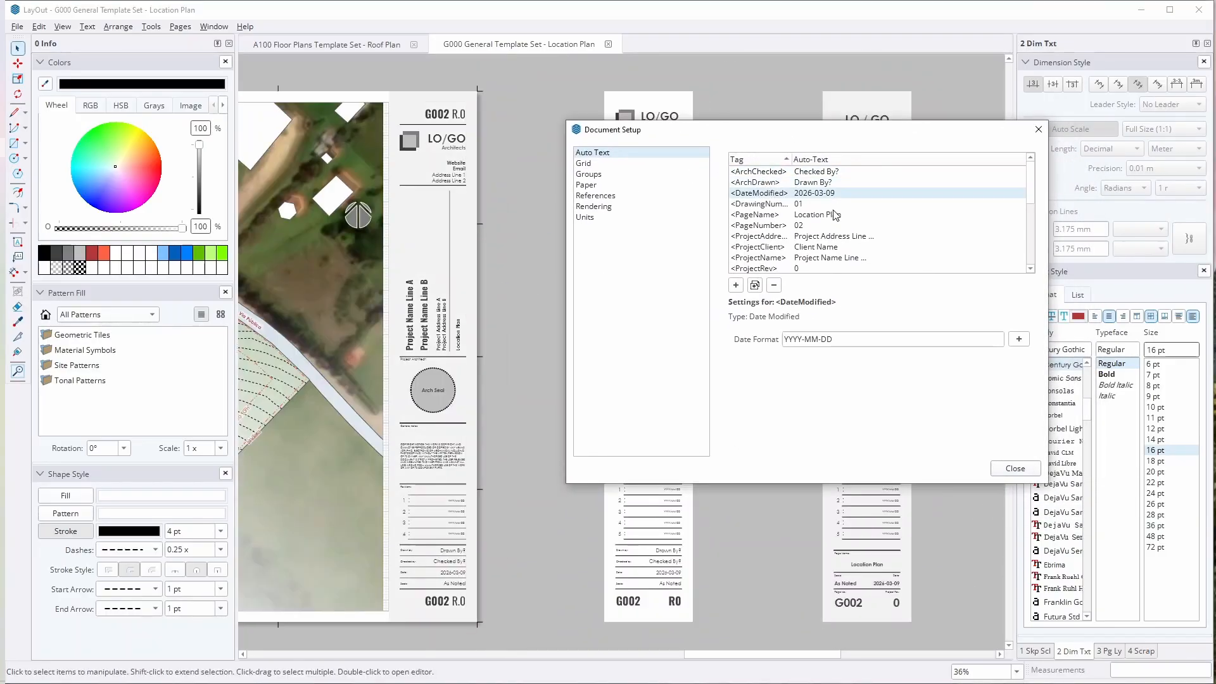
click(770, 204)
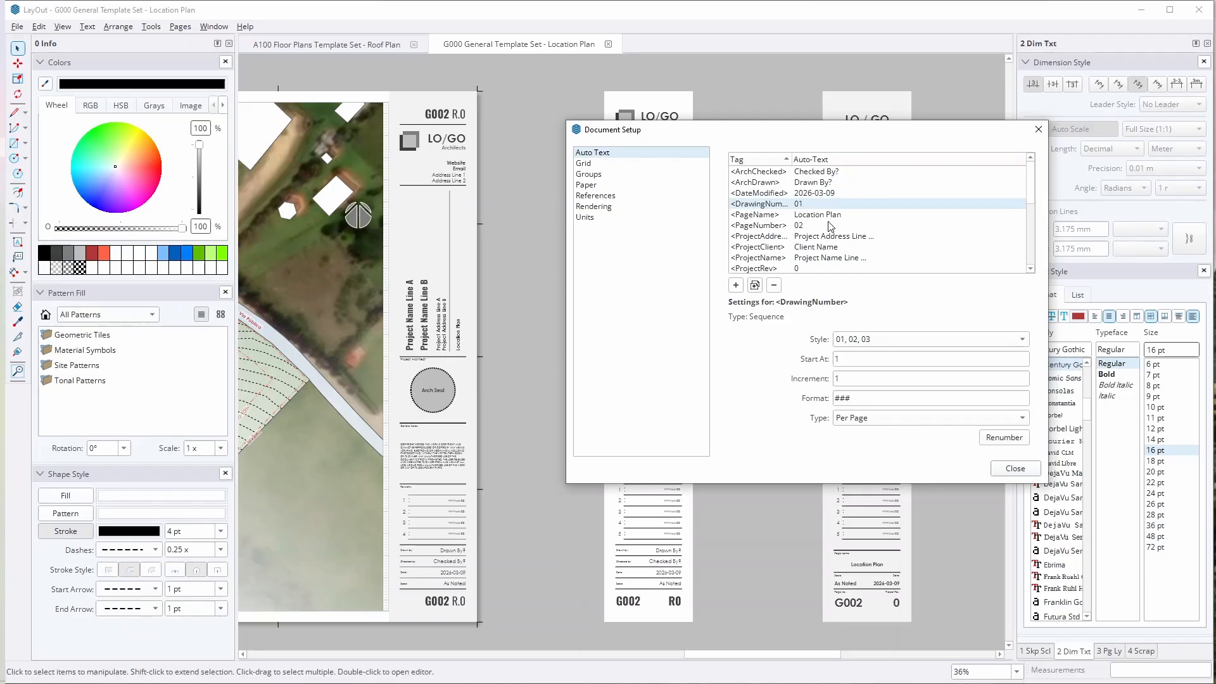
click(827, 216)
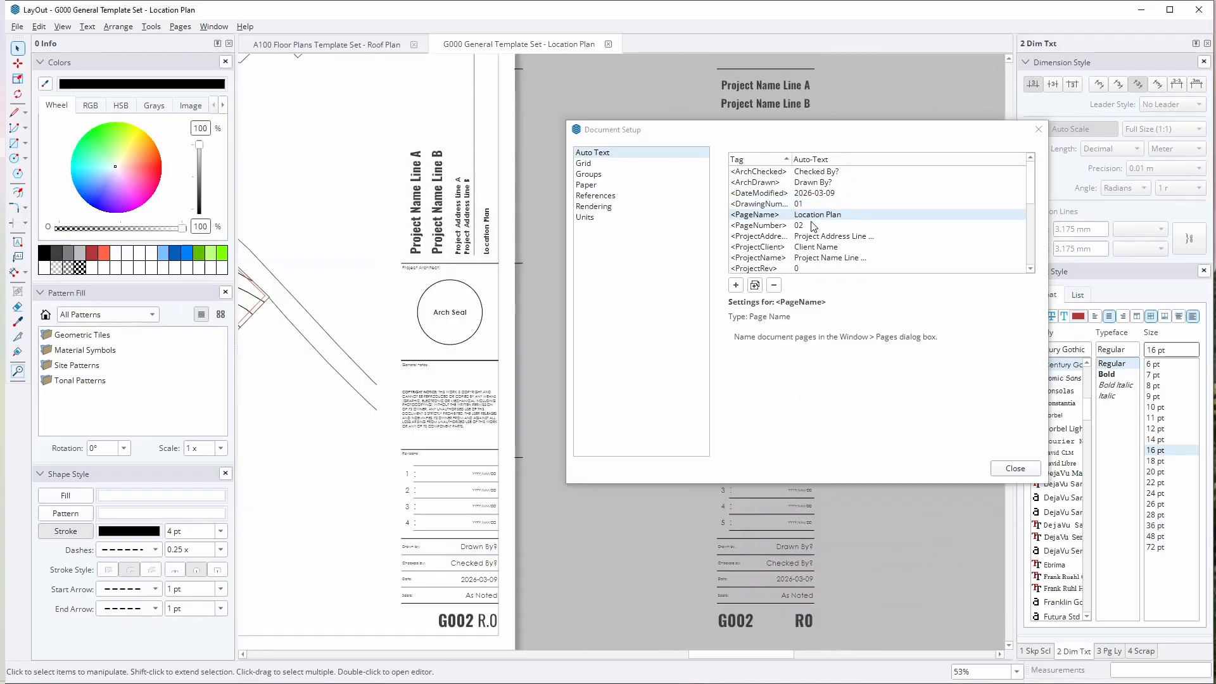
click(817, 236)
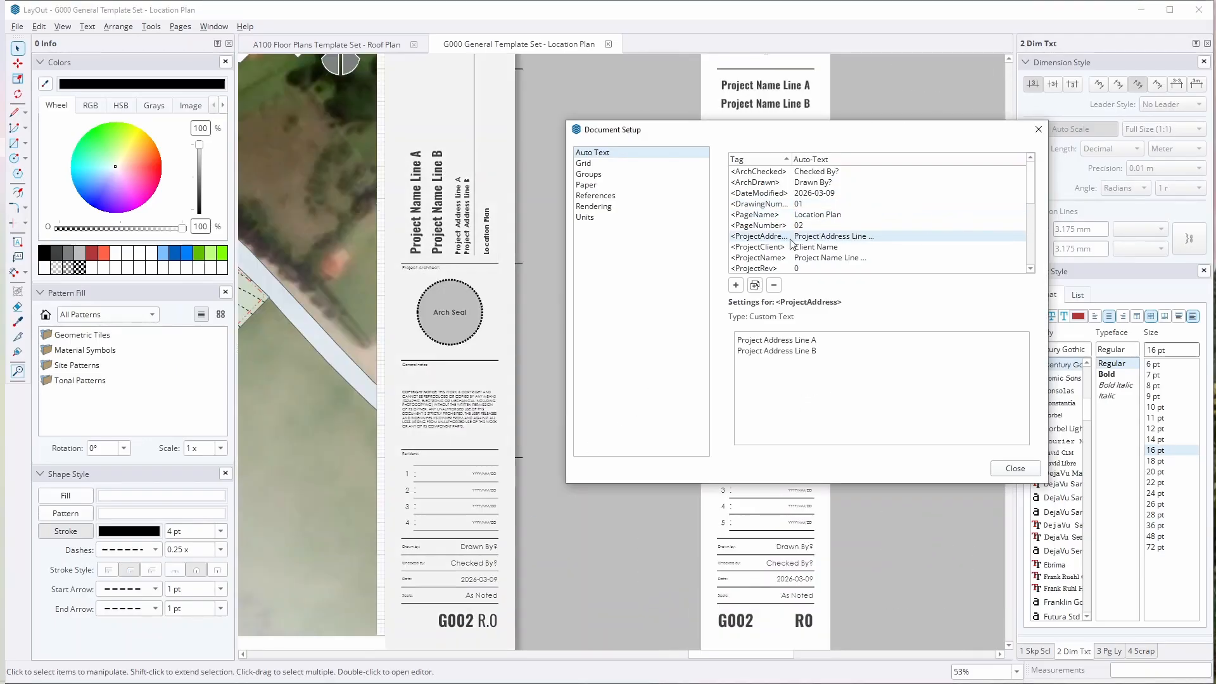
click(817, 259)
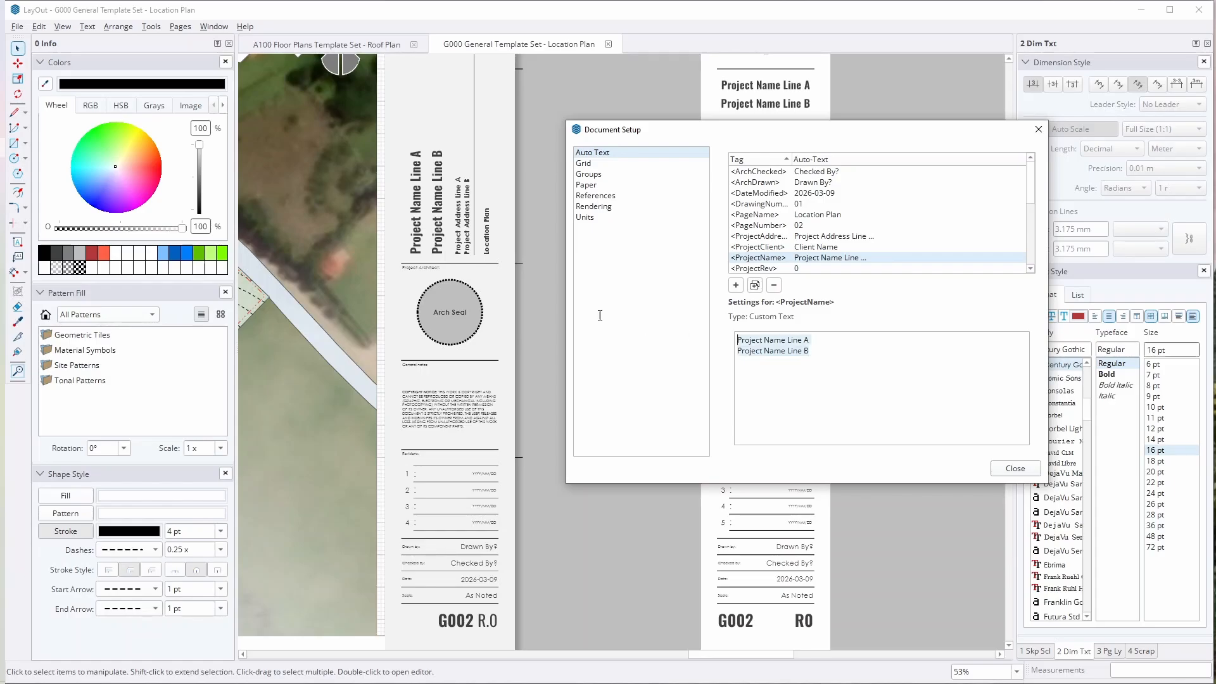
Step: Review the remaining auto-text tags down to <Rev5Text> in Document Setup, and close the dialog
key(Escape)
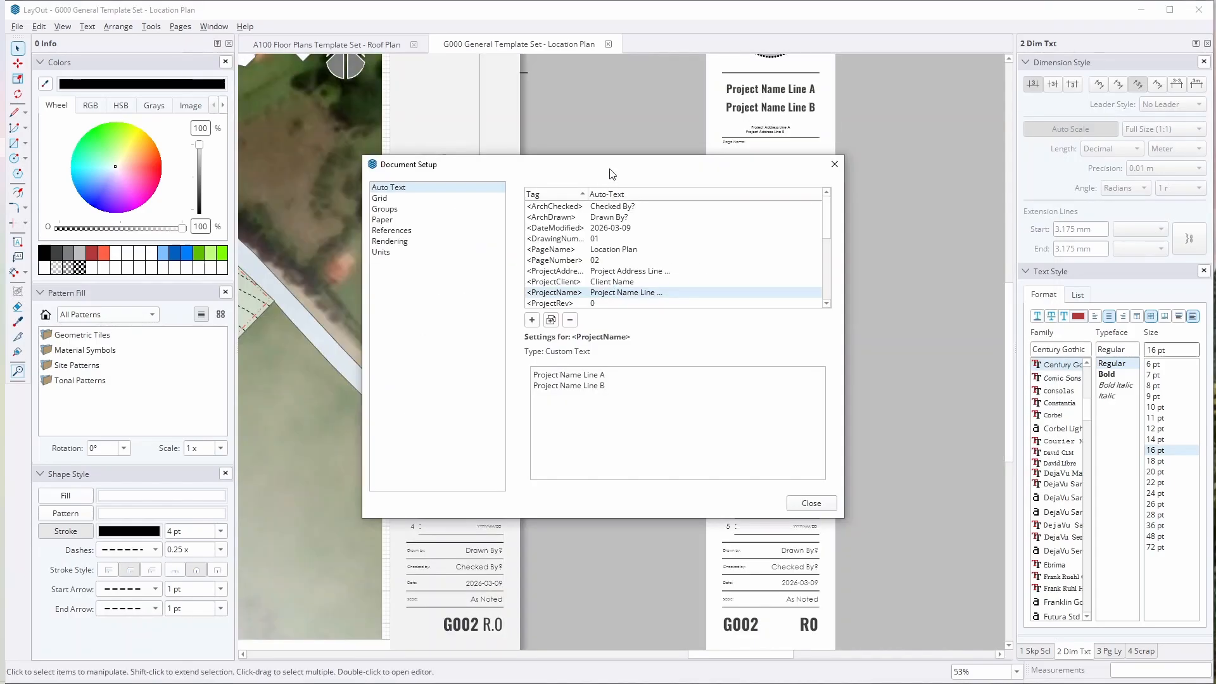
drag(684, 170, 850, 132)
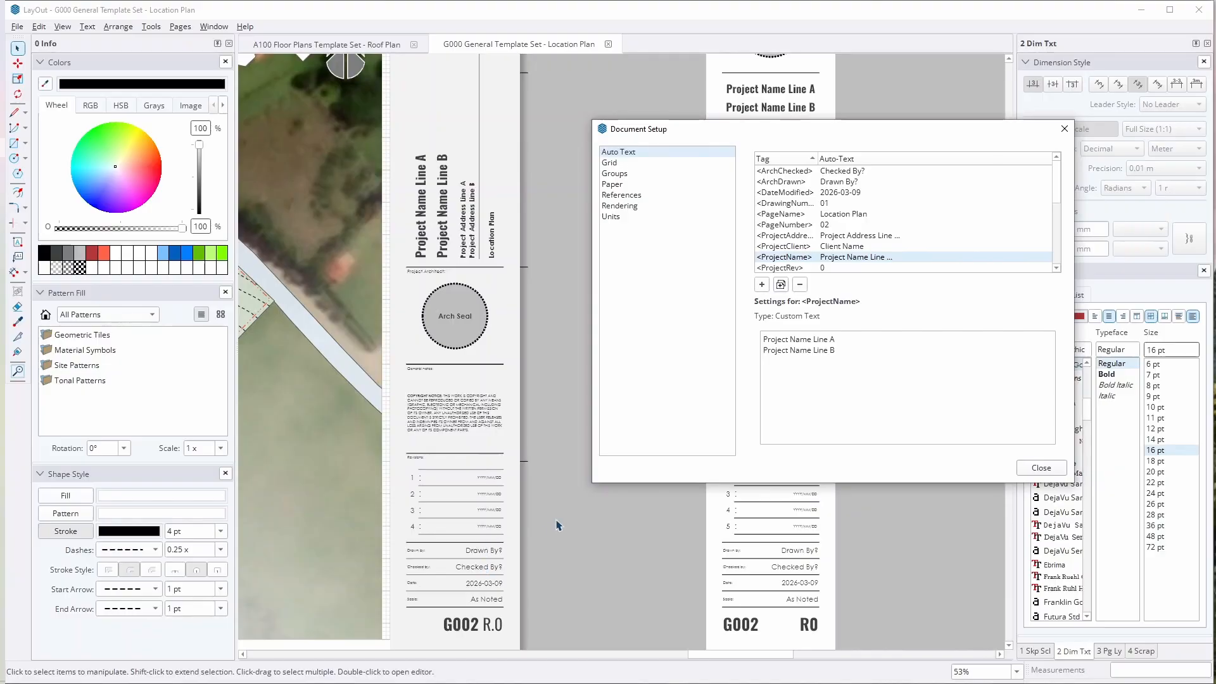
scroll(834, 270, down, 4)
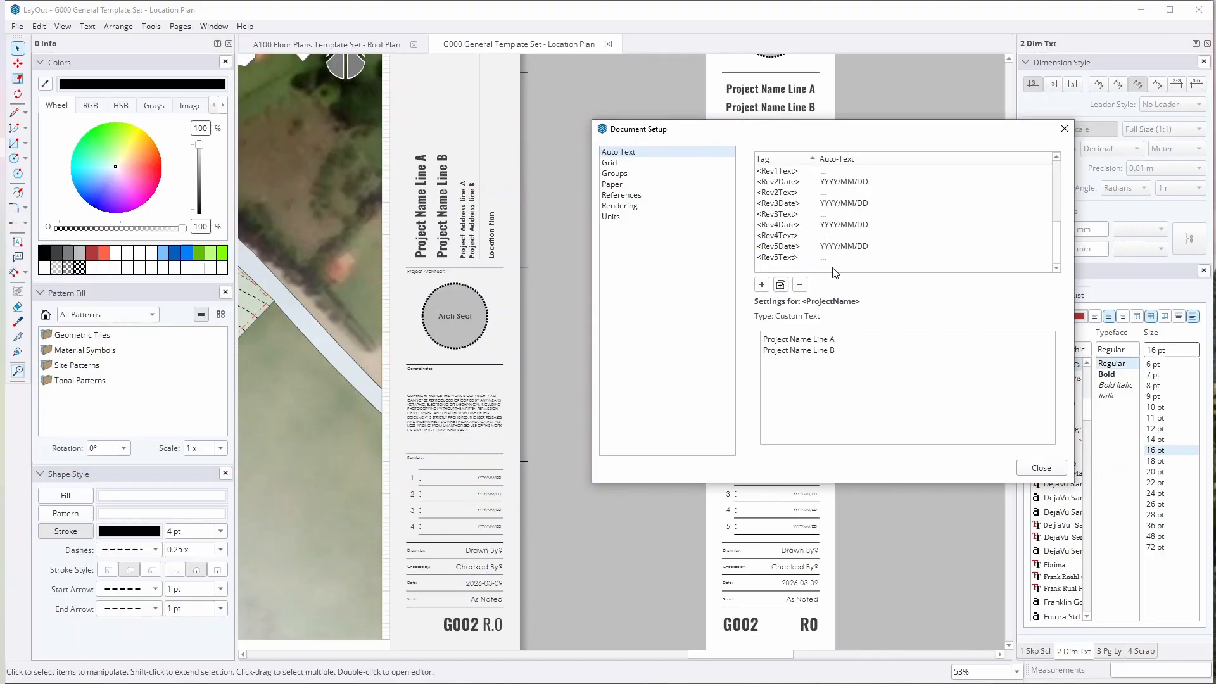
click(1065, 129)
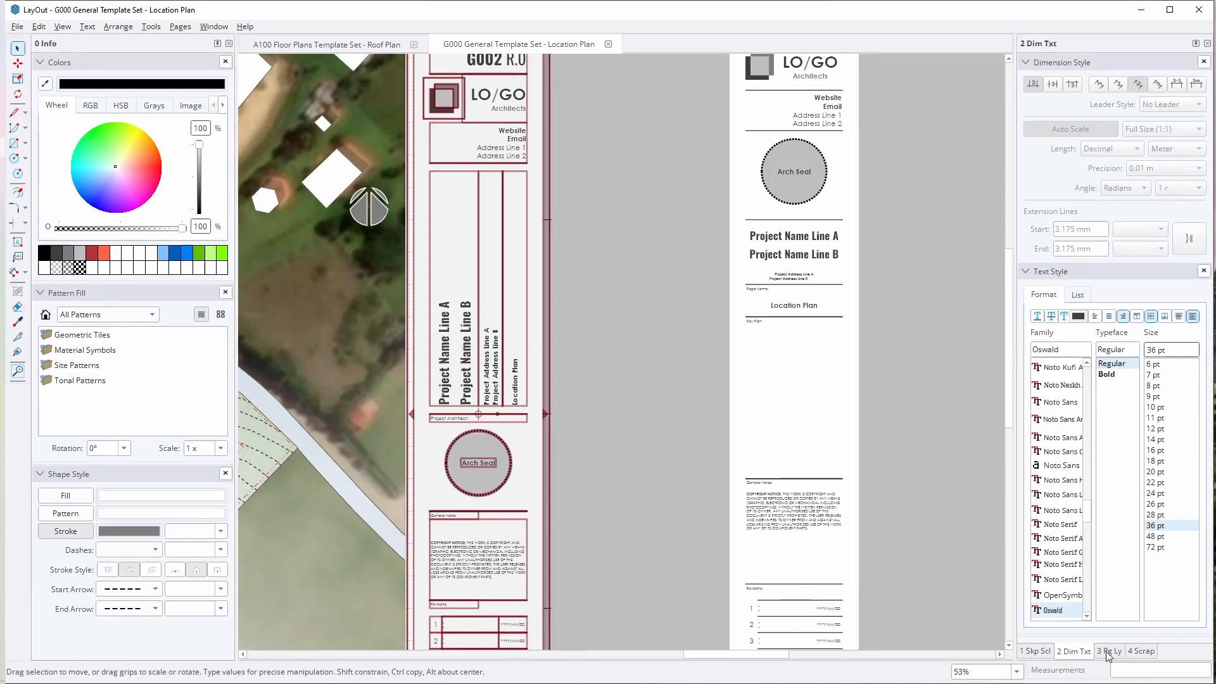
Step: Show the document's pages and layers, and open the Location Plan page's name for editing
click(1108, 651)
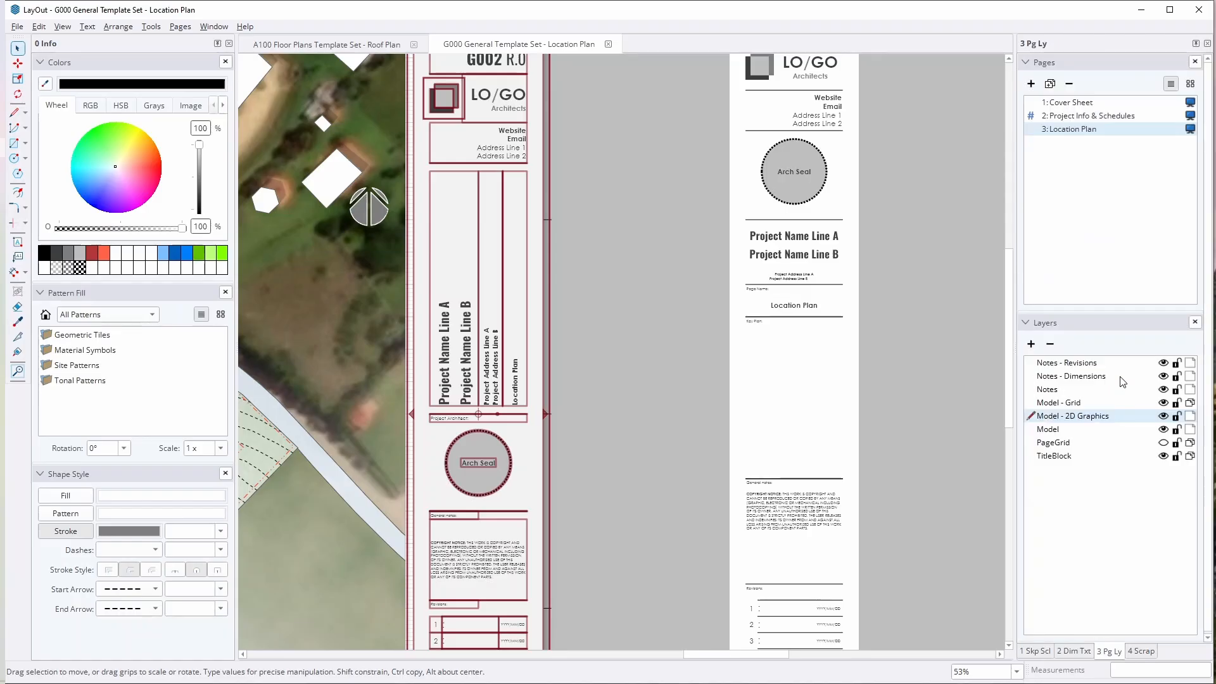
scroll(572, 404, up, 3)
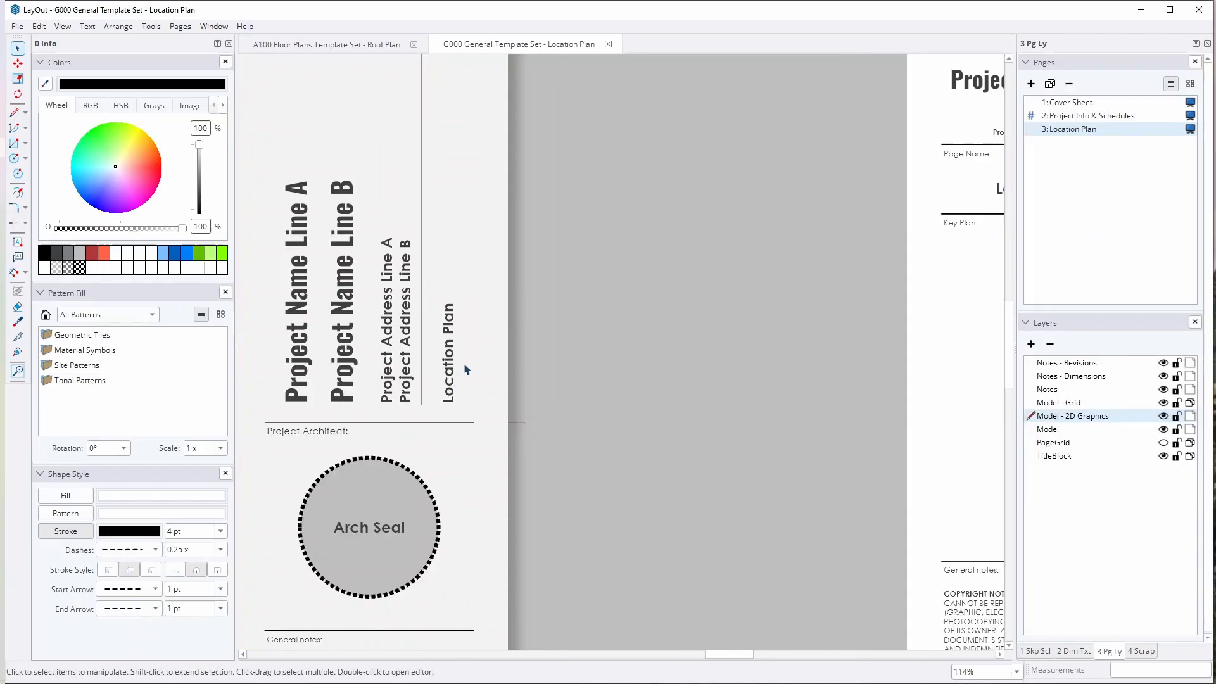
double_click(1073, 132)
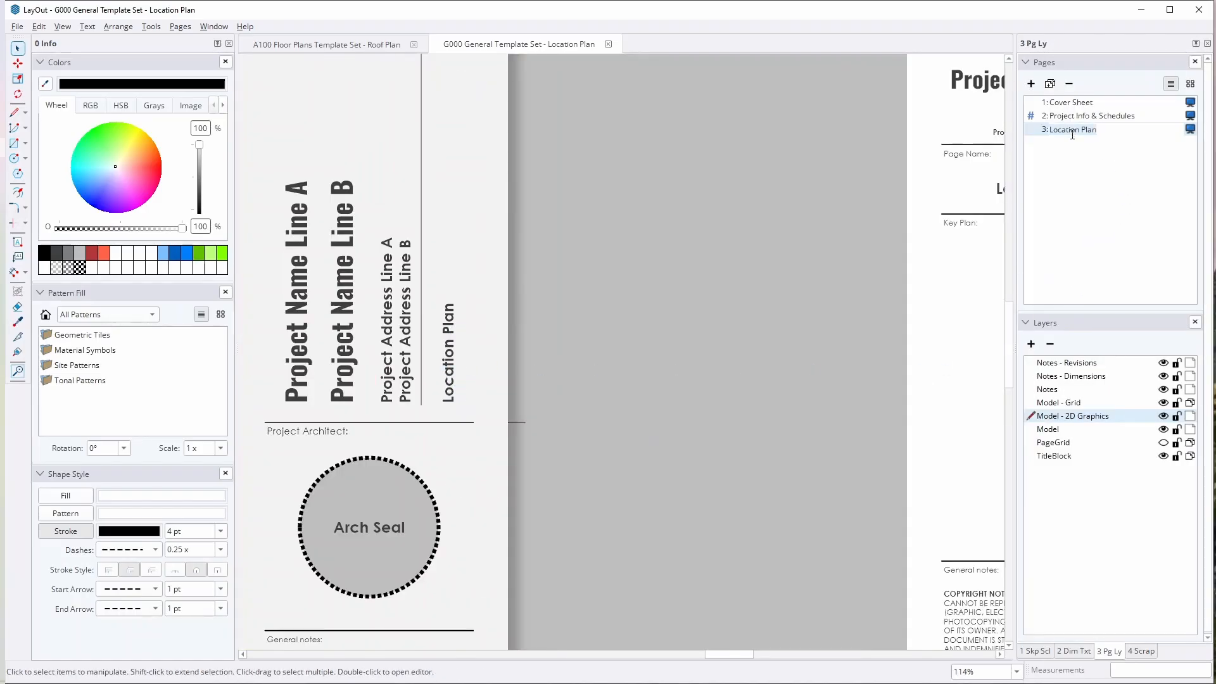
scroll(760, 285, down, 1)
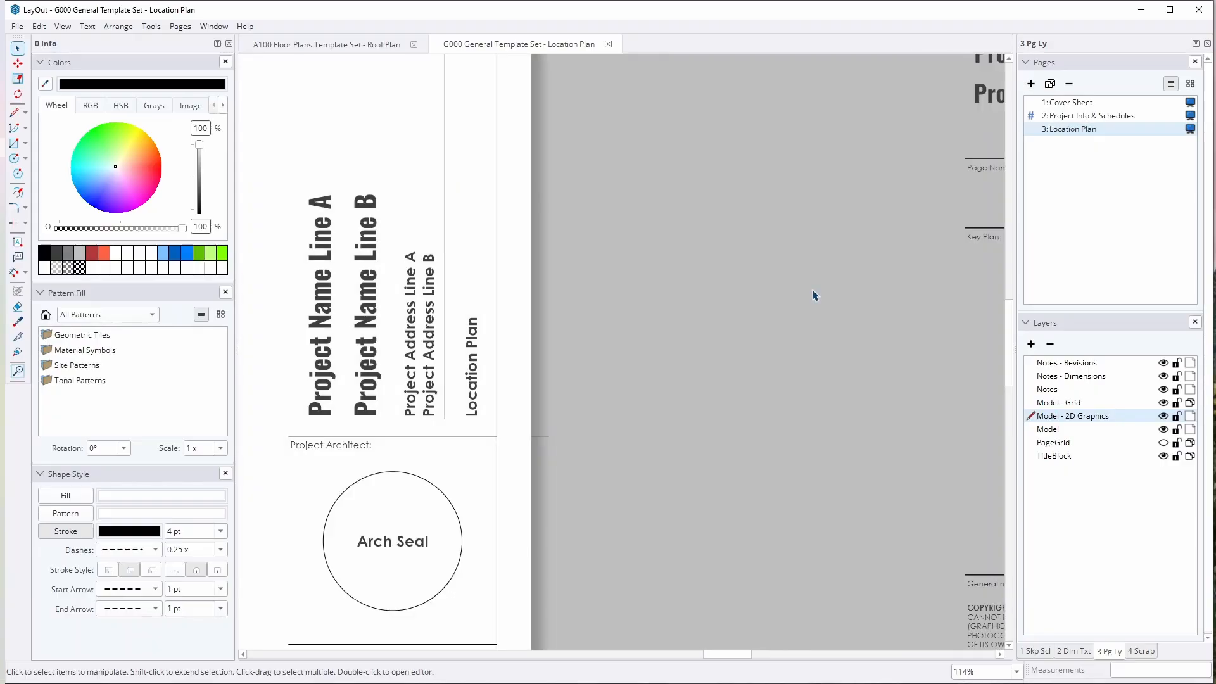
Step: Examine the title block's revision and sheet-number area, and inspect the <ProjectSeries> auto-text tag's settings in Document Setup beside it
scroll(738, 288, down, 1)
scroll(735, 290, down, 2)
middle_drag(637, 595, 729, 298)
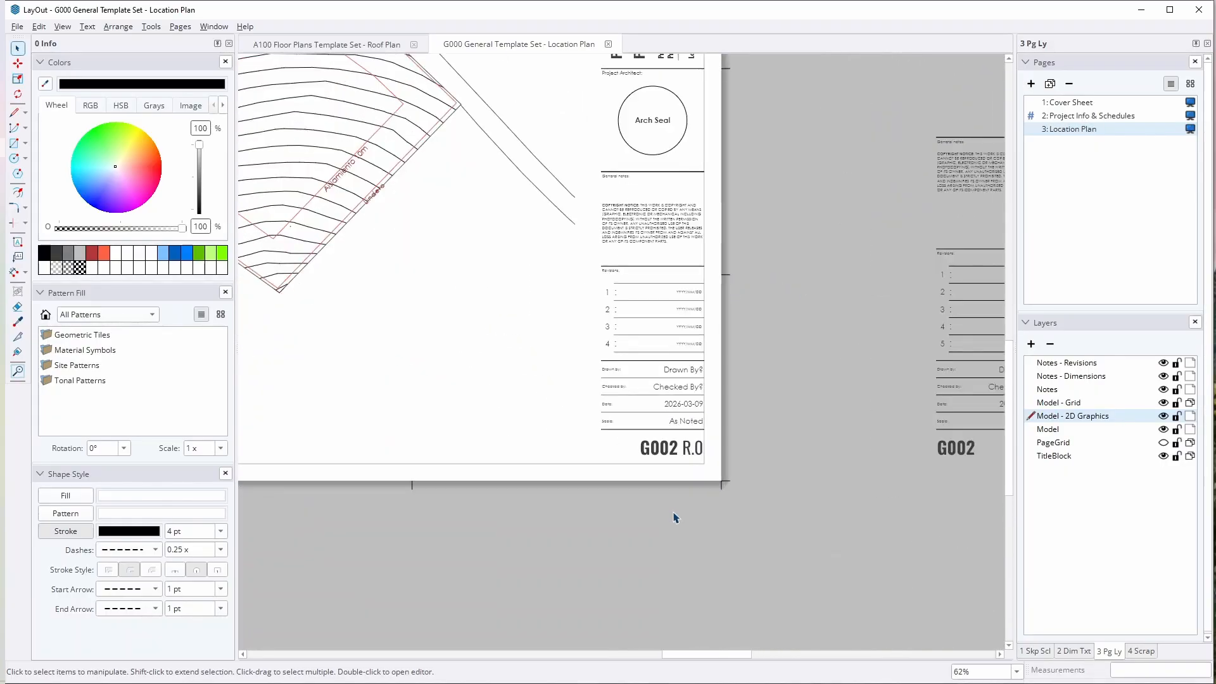
scroll(653, 459, up, 4)
middle_drag(643, 449, 661, 502)
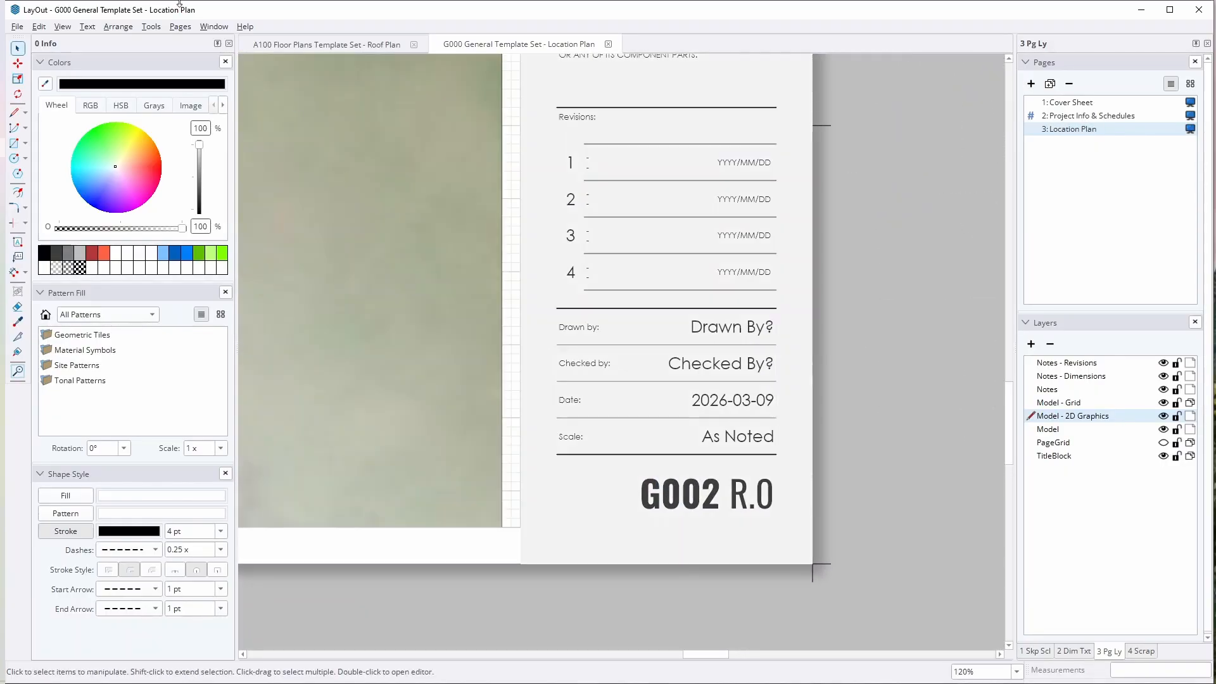
click(214, 27)
click(252, 171)
drag(603, 161, 1019, 109)
click(1033, 169)
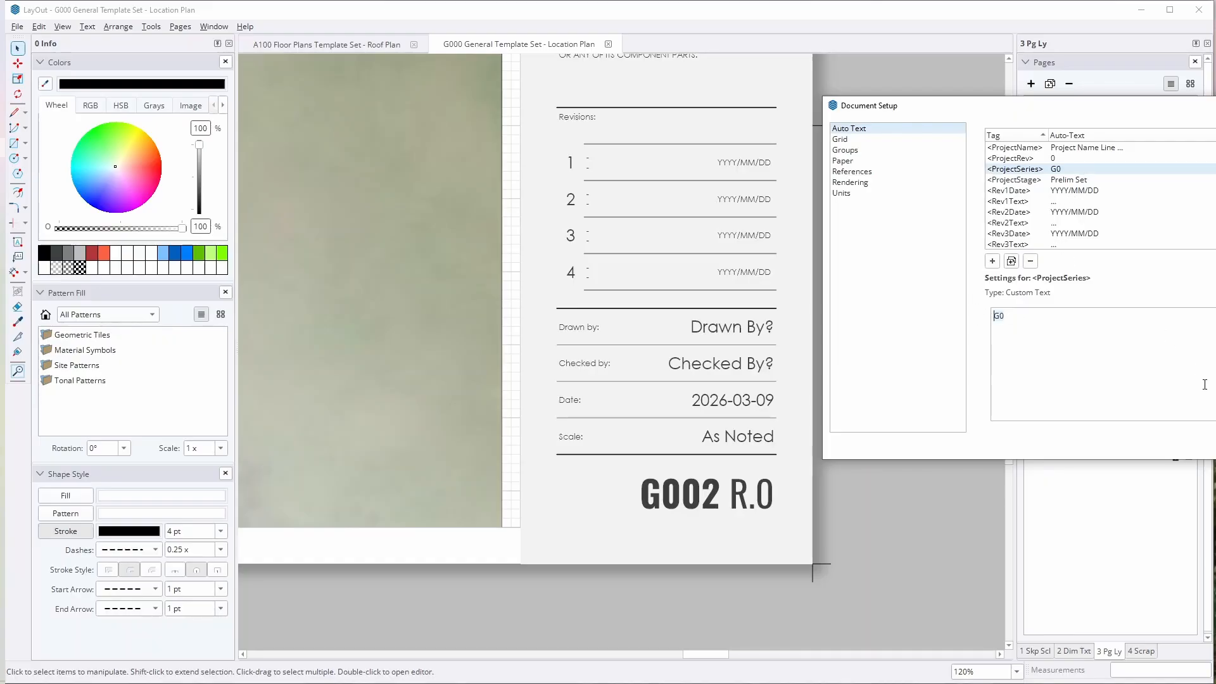
key(Escape)
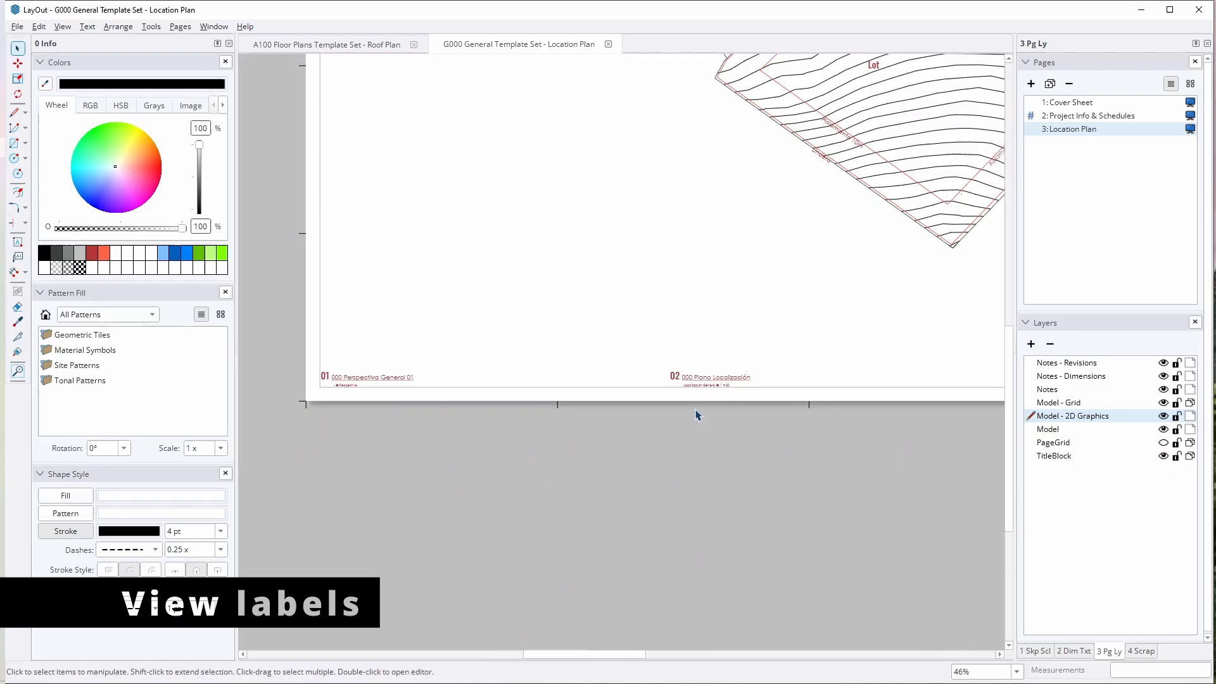
Step: Select the 02 view label beneath the location plan, and show the scrapbook containing the matching <SceneName> label
scroll(701, 401, up, 2)
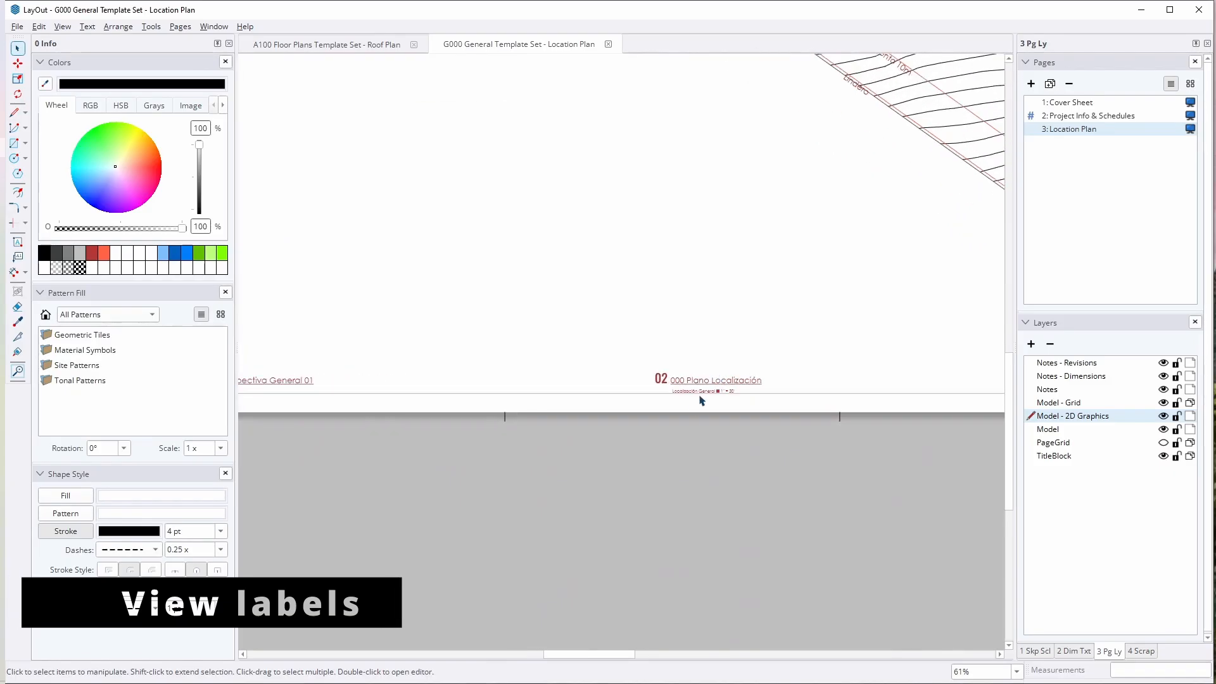
scroll(701, 400, up, 4)
click(557, 366)
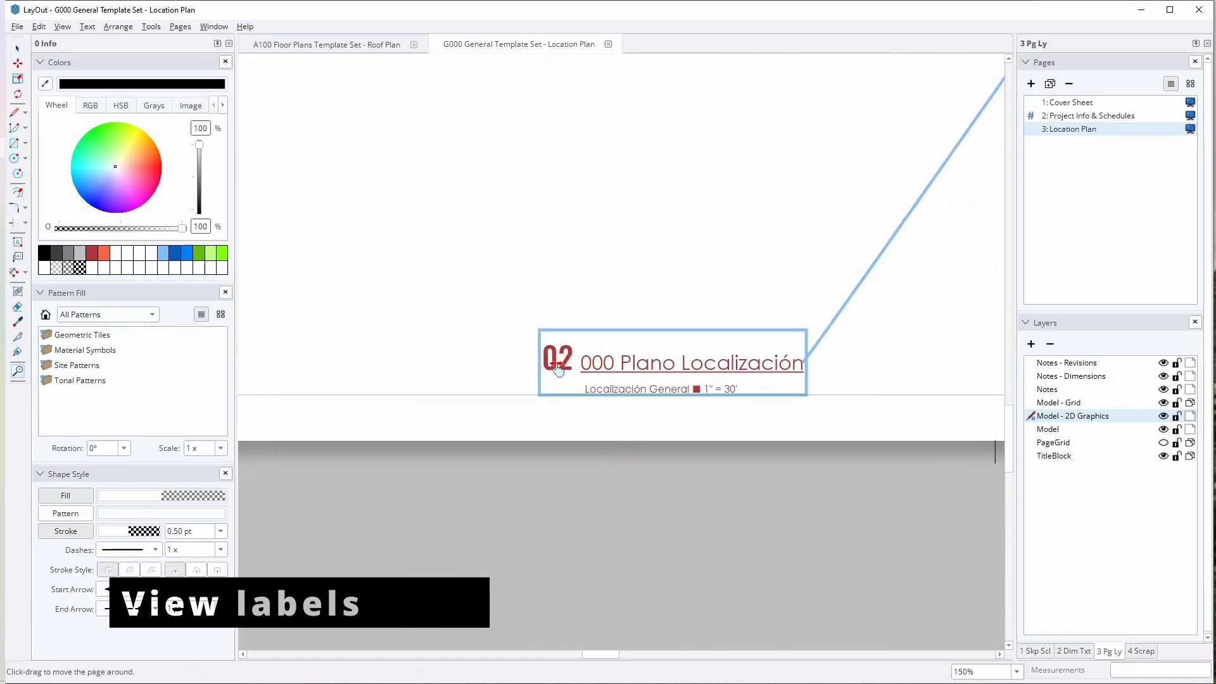
middle_drag(557, 368, 507, 406)
scroll(556, 368, down, 1)
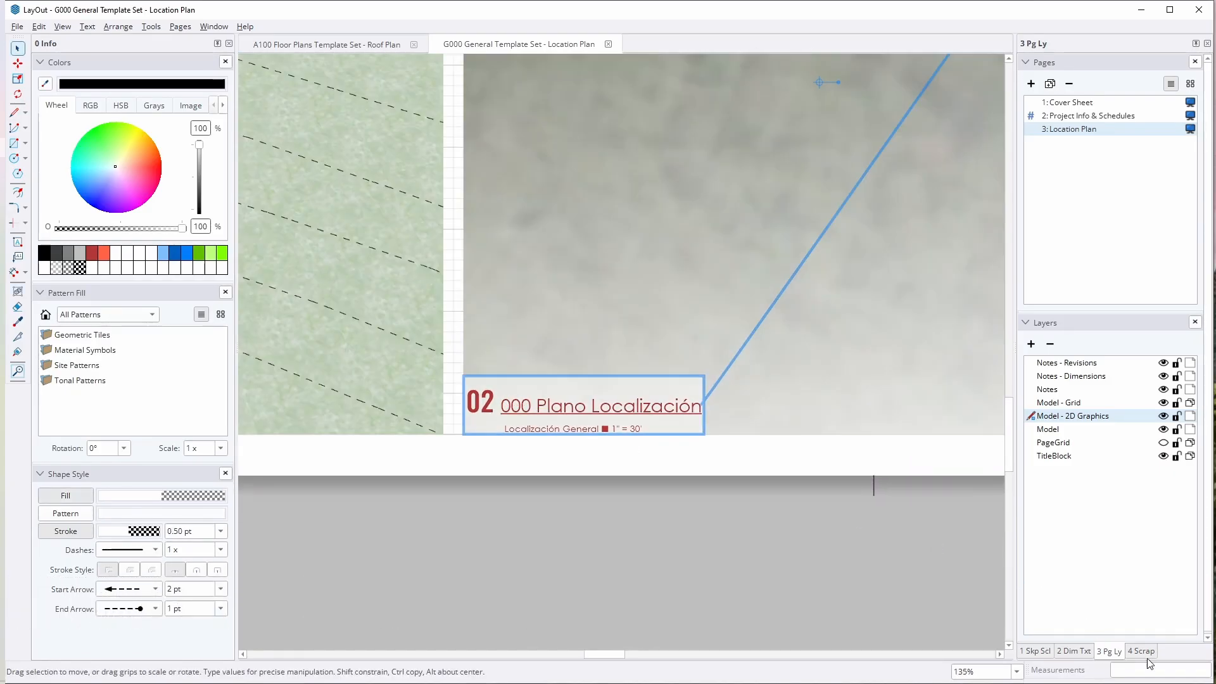
click(1144, 651)
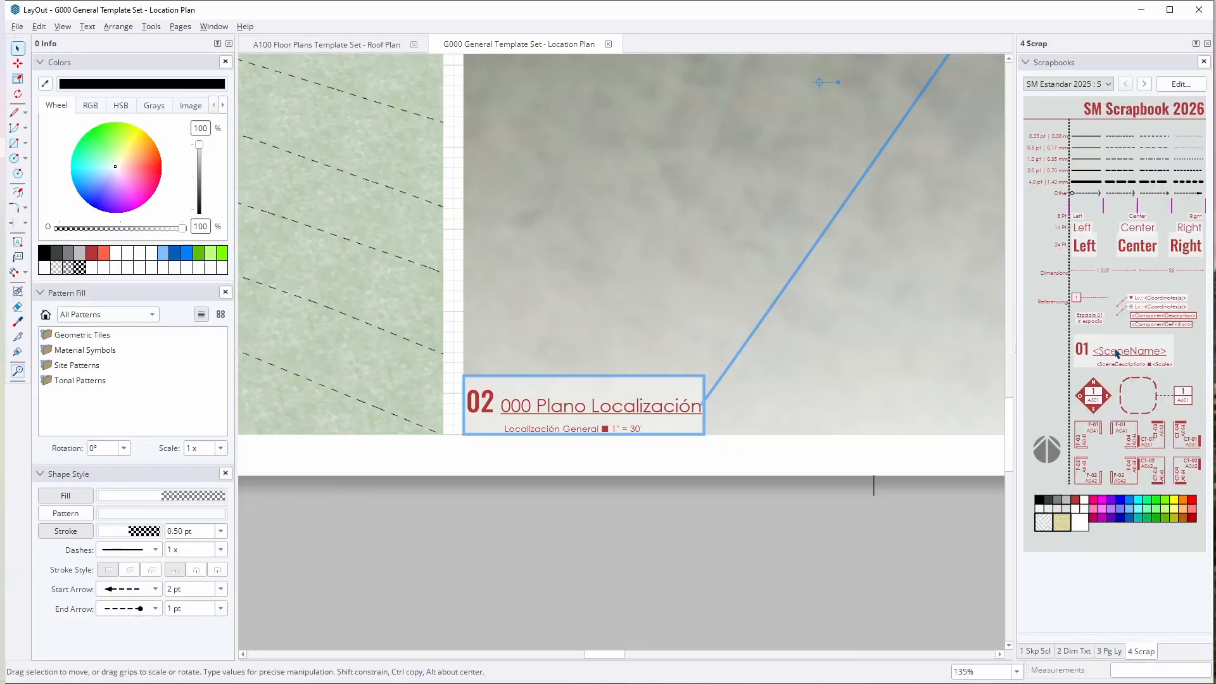
middle_drag(536, 526, 497, 524)
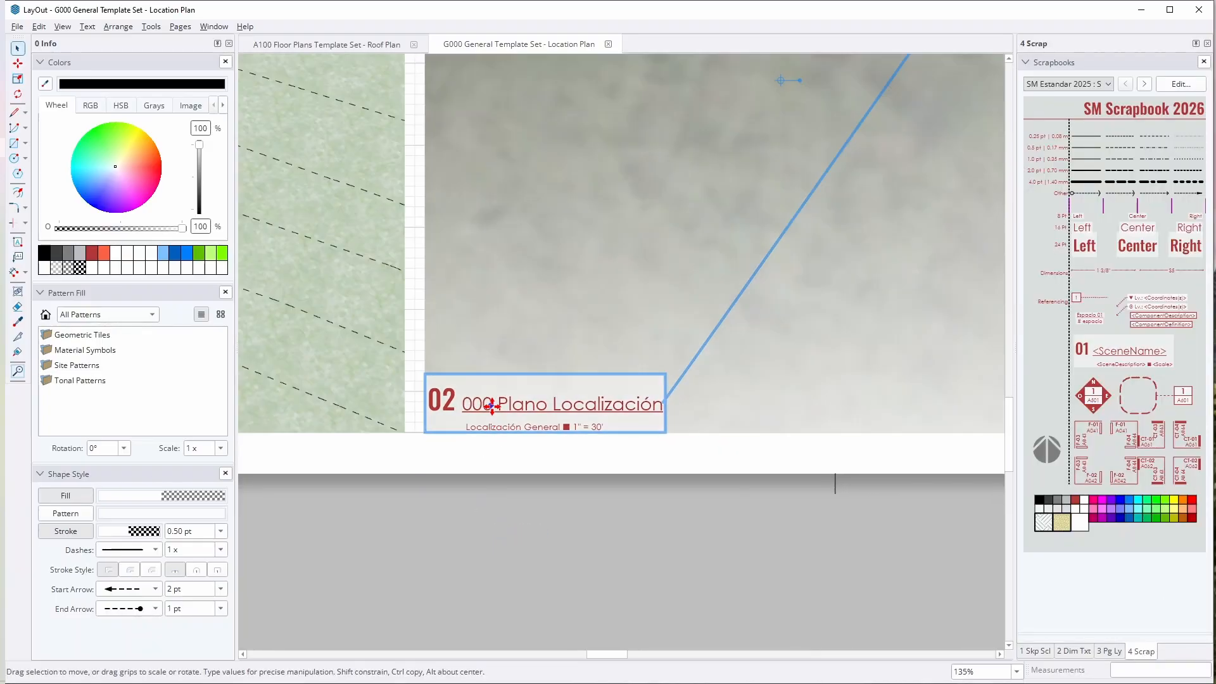
Step: Open the 02 view label's text to inspect its auto-text tags, and leave the text without editing it
scroll(492, 407, up, 2)
double_click(479, 408)
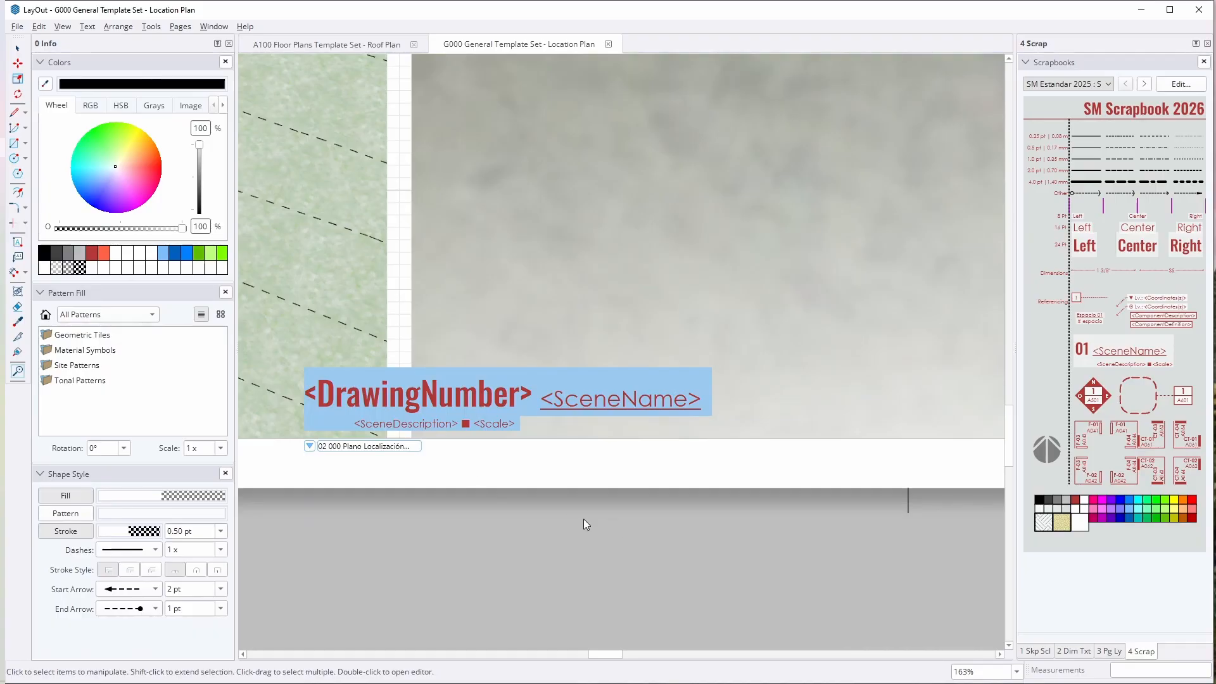
click(331, 392)
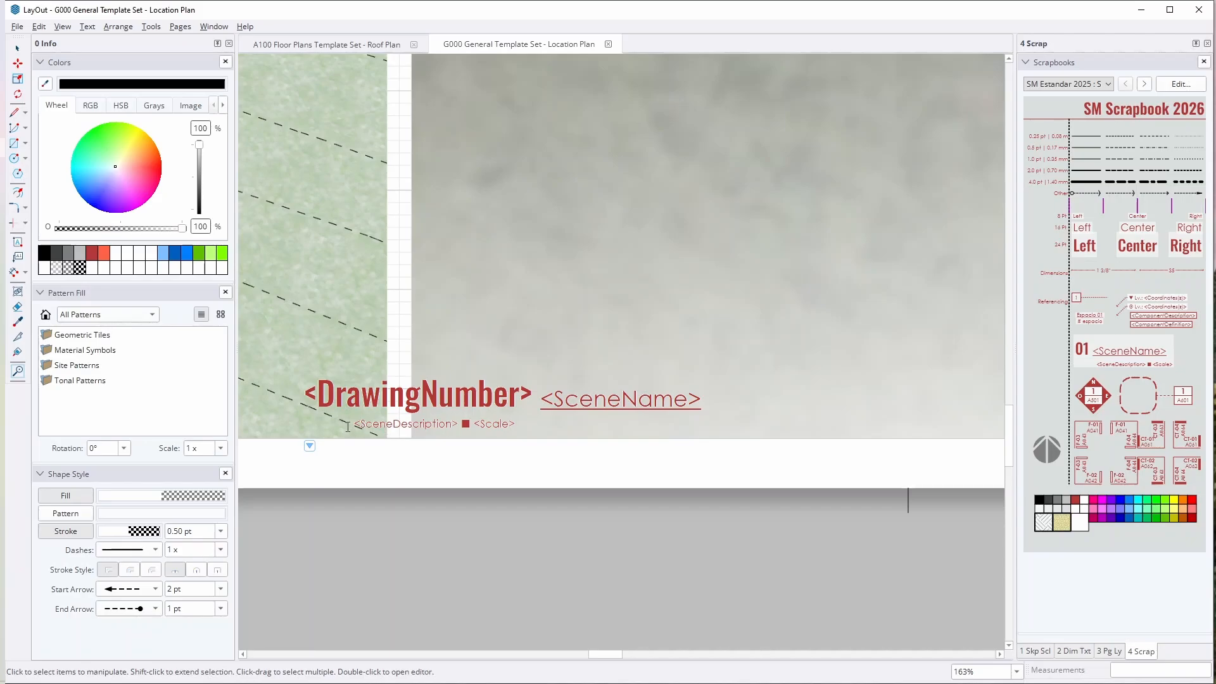
click(518, 506)
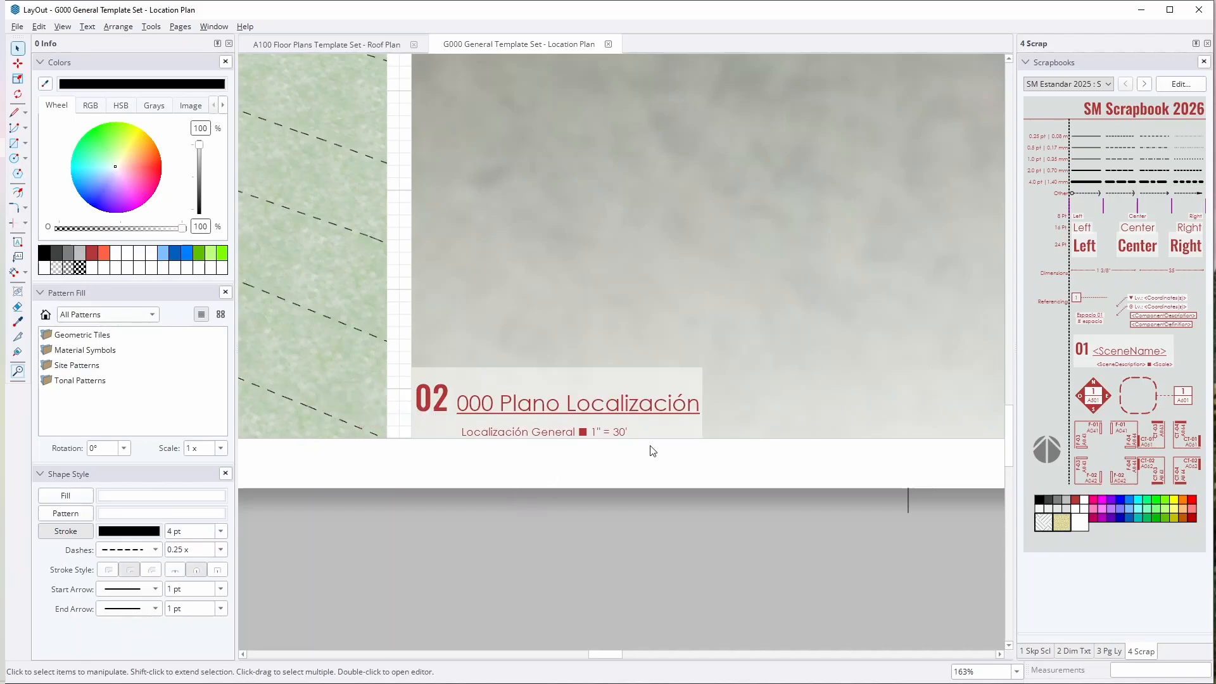
Step: Select the 02 view label again, examine its leader's attachment point on the location plan, and clear the selection
scroll(572, 484, down, 5)
click(579, 461)
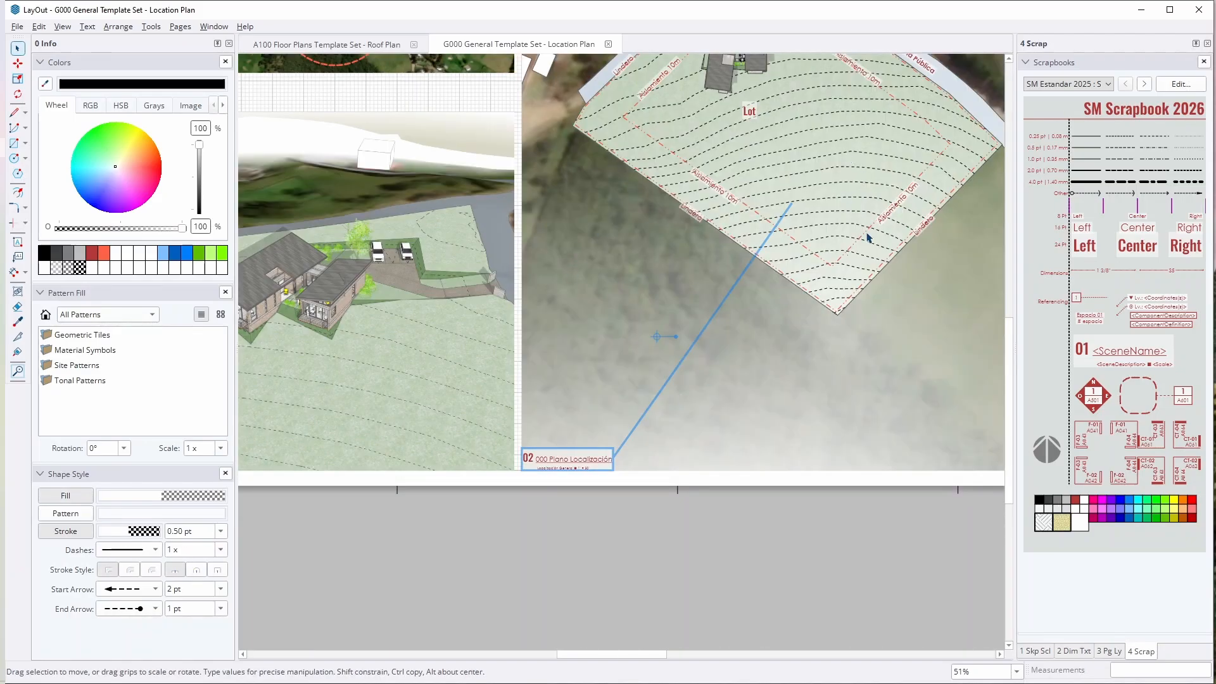
scroll(652, 425, down, 1)
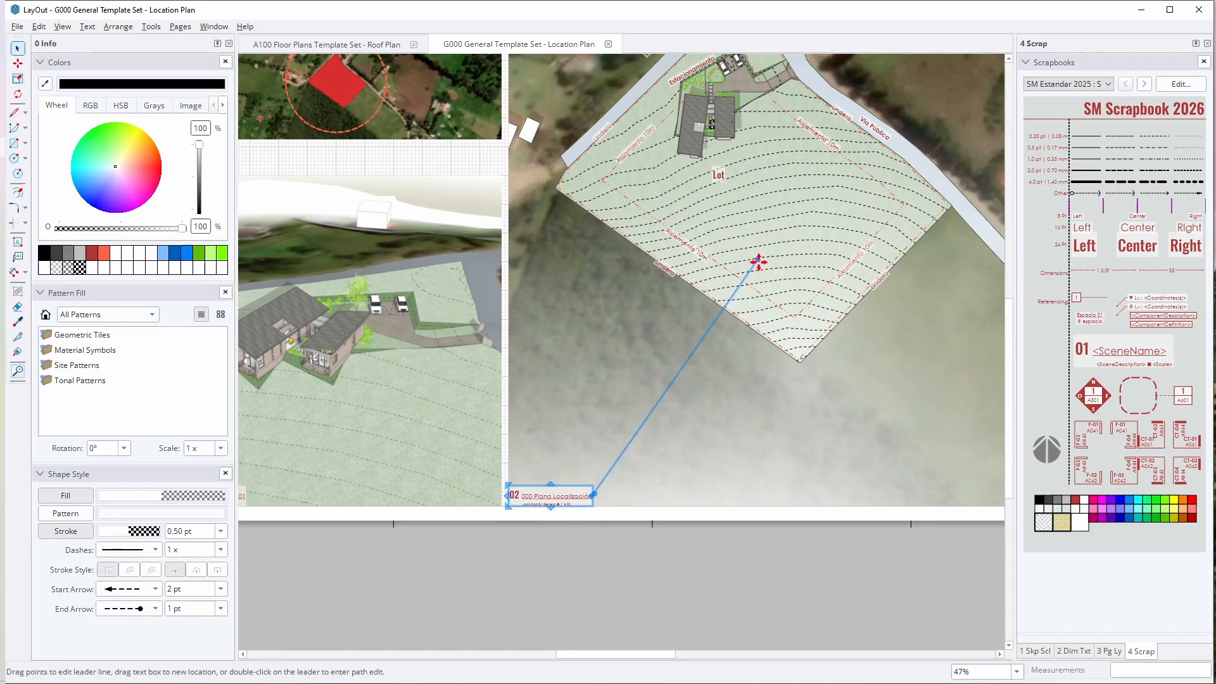
mouse_move(759, 262)
mouse_down()
mouse_move(834, 342)
mouse_move(798, 449)
mouse_move(684, 613)
mouse_move(759, 325)
mouse_move(727, 260)
mouse_move(744, 257)
mouse_up()
click(759, 623)
click(562, 487)
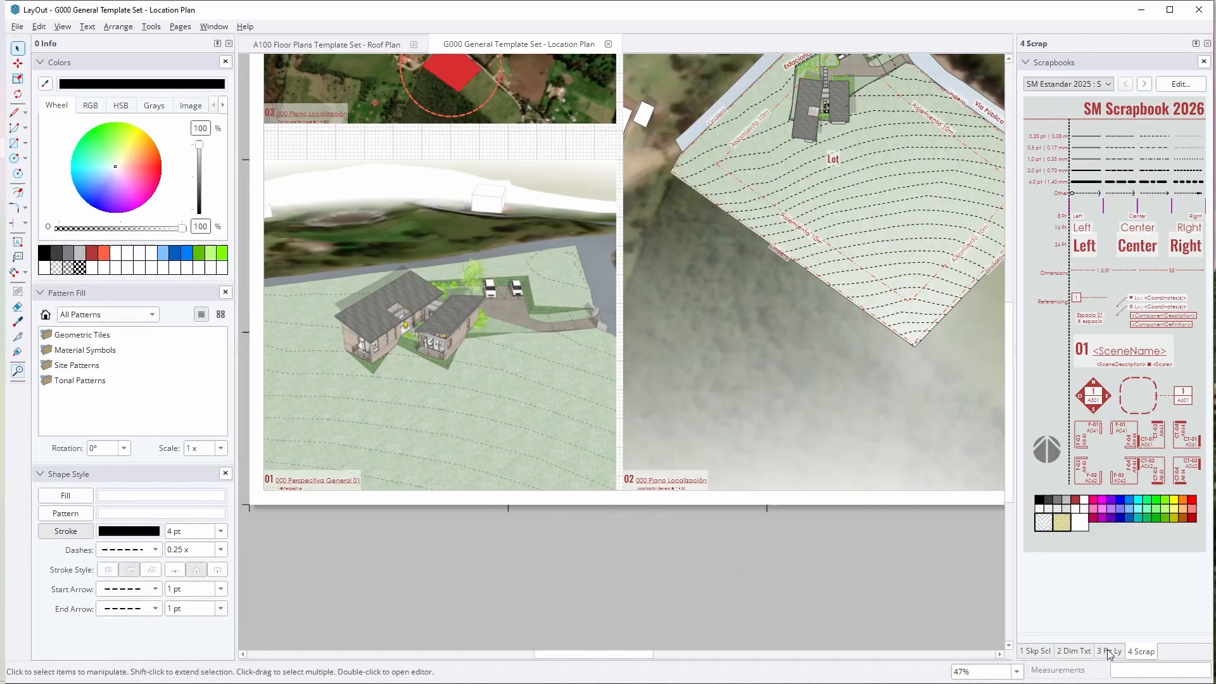
Step: Show the page and layer lists, and select the room-name labels on the First floor Plan page of the A100 Floor Plans Template Set
click(1110, 651)
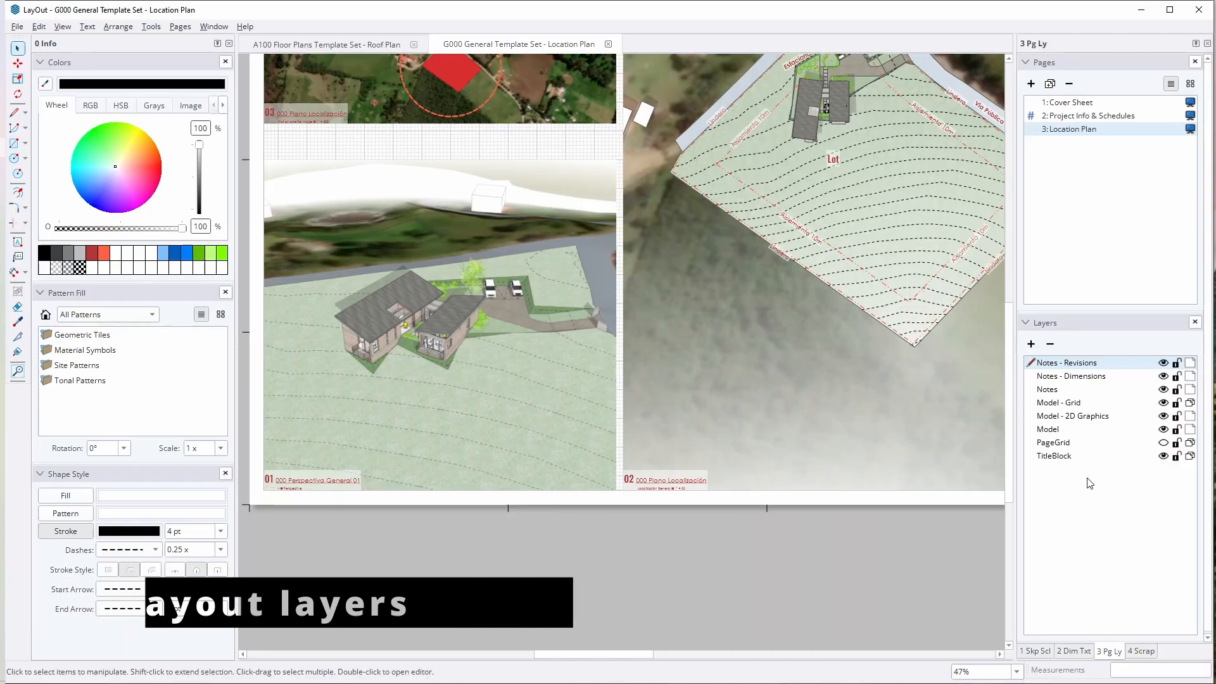
click(335, 47)
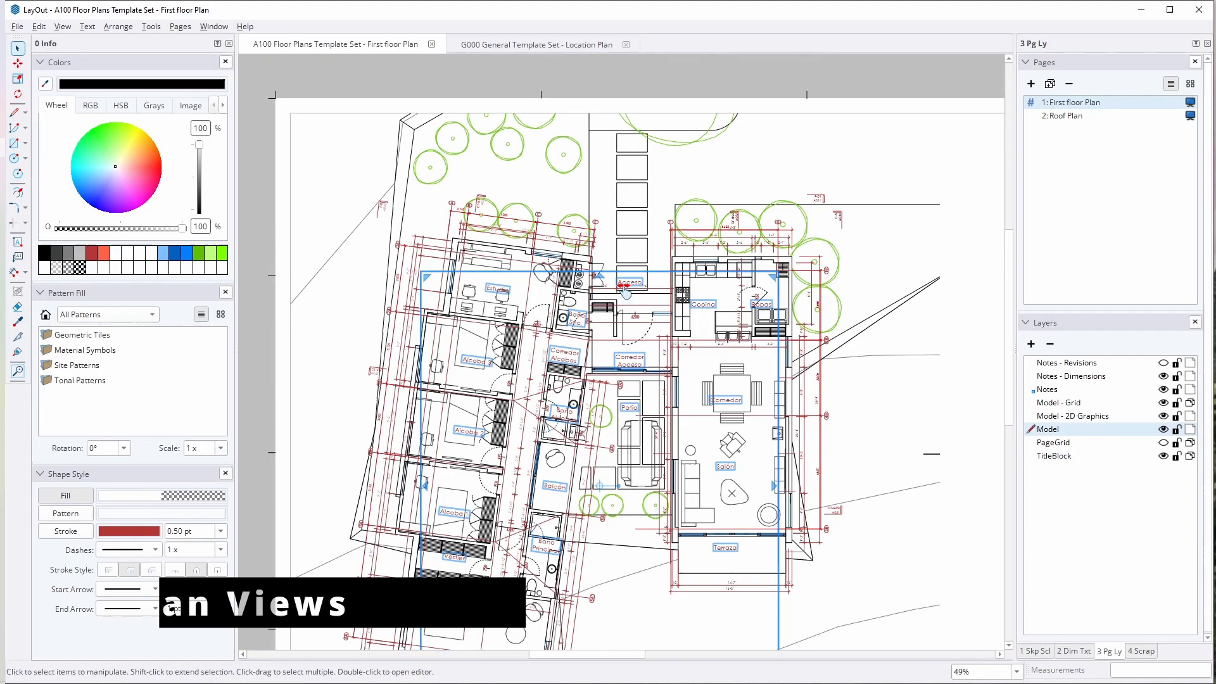
click(620, 257)
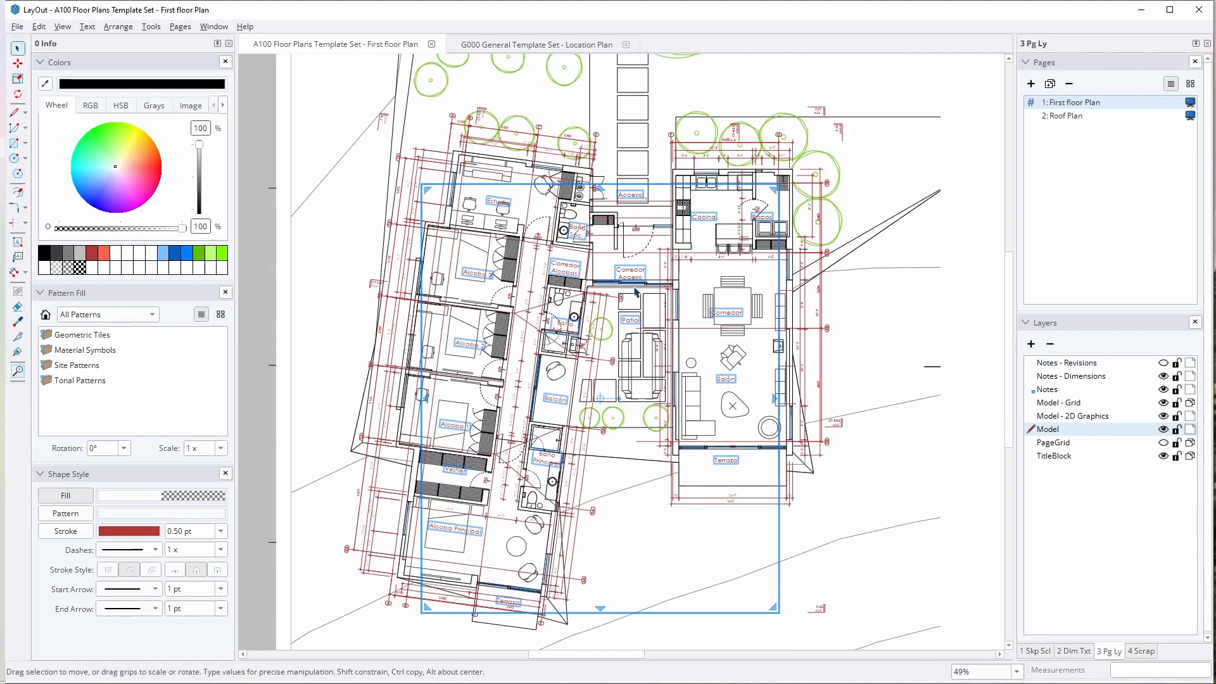
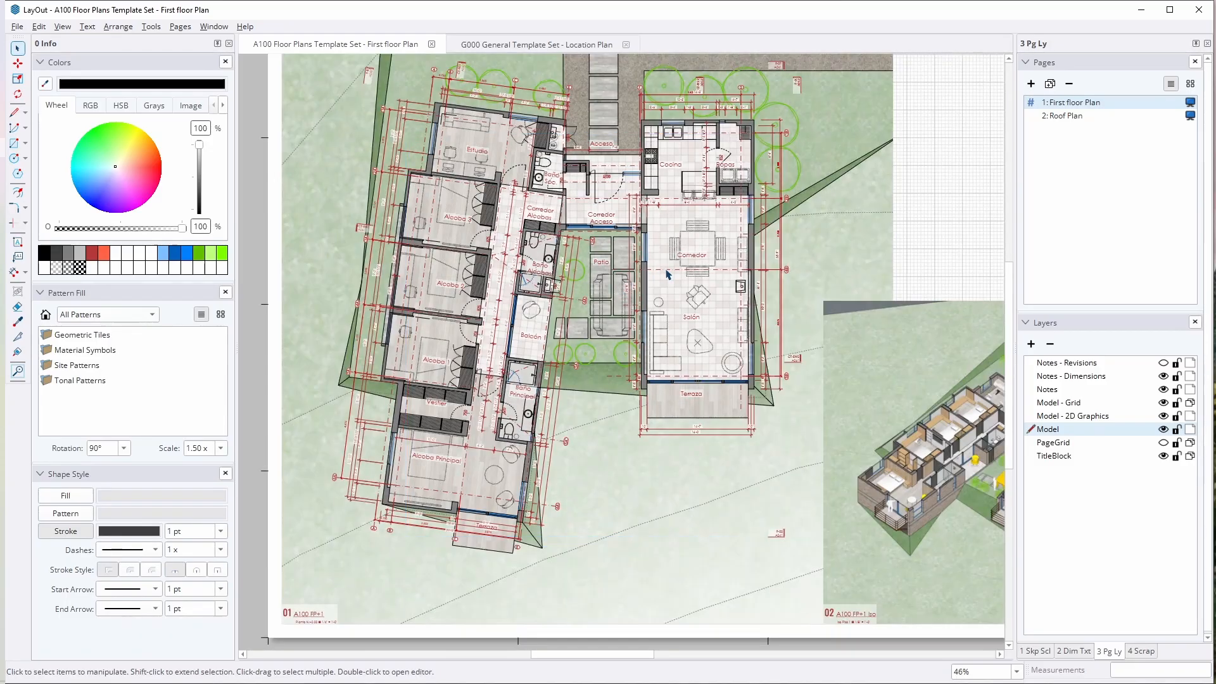
Step: Examine the grouping and editing options available for the room-name labels on the First floor Plan, and clear the selection
right_click(706, 256)
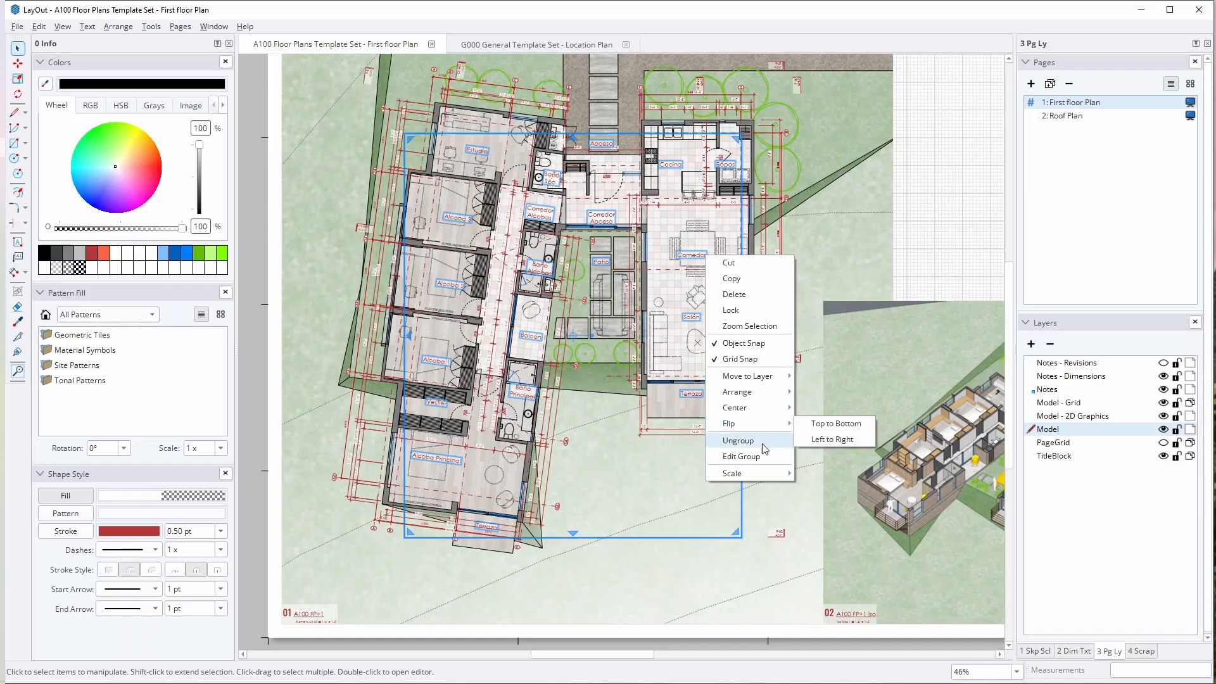
mouse_move(765, 409)
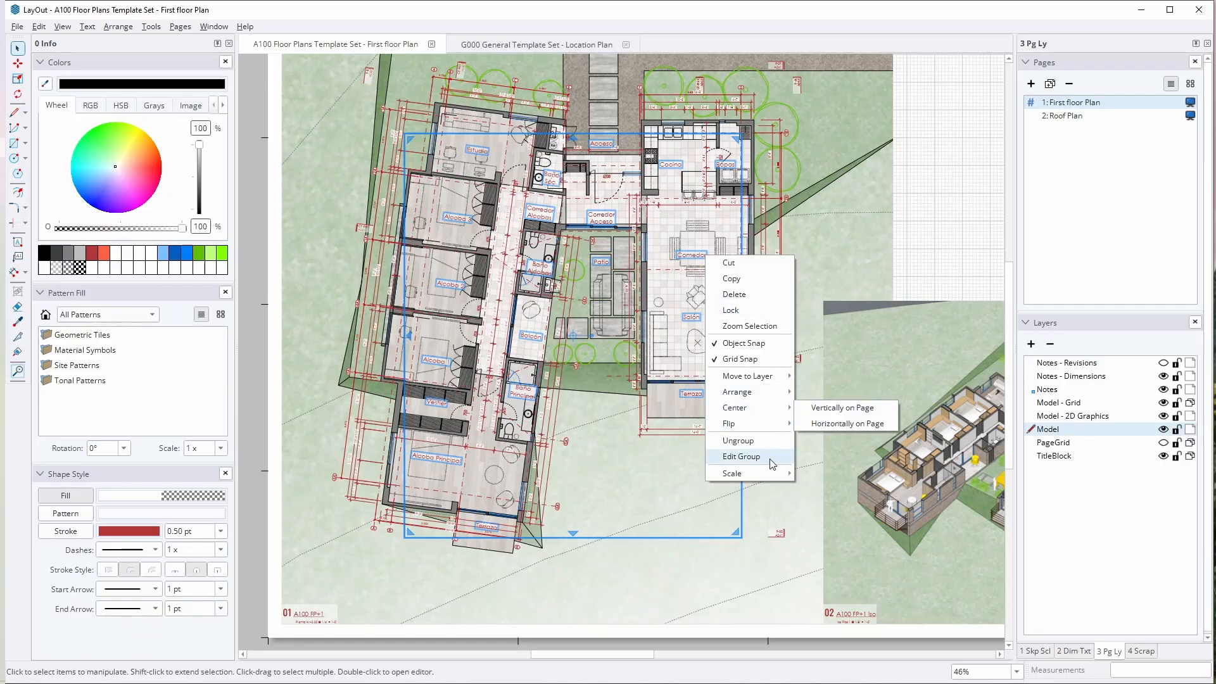
mouse_move(762, 377)
click(837, 427)
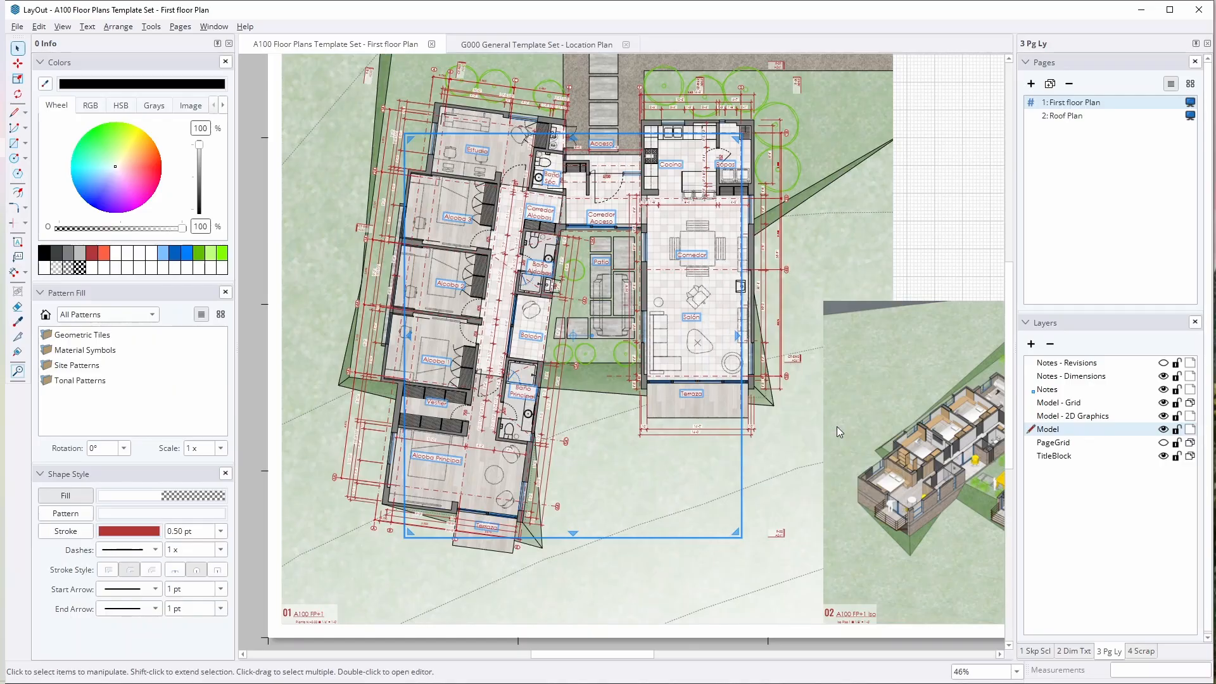
click(537, 480)
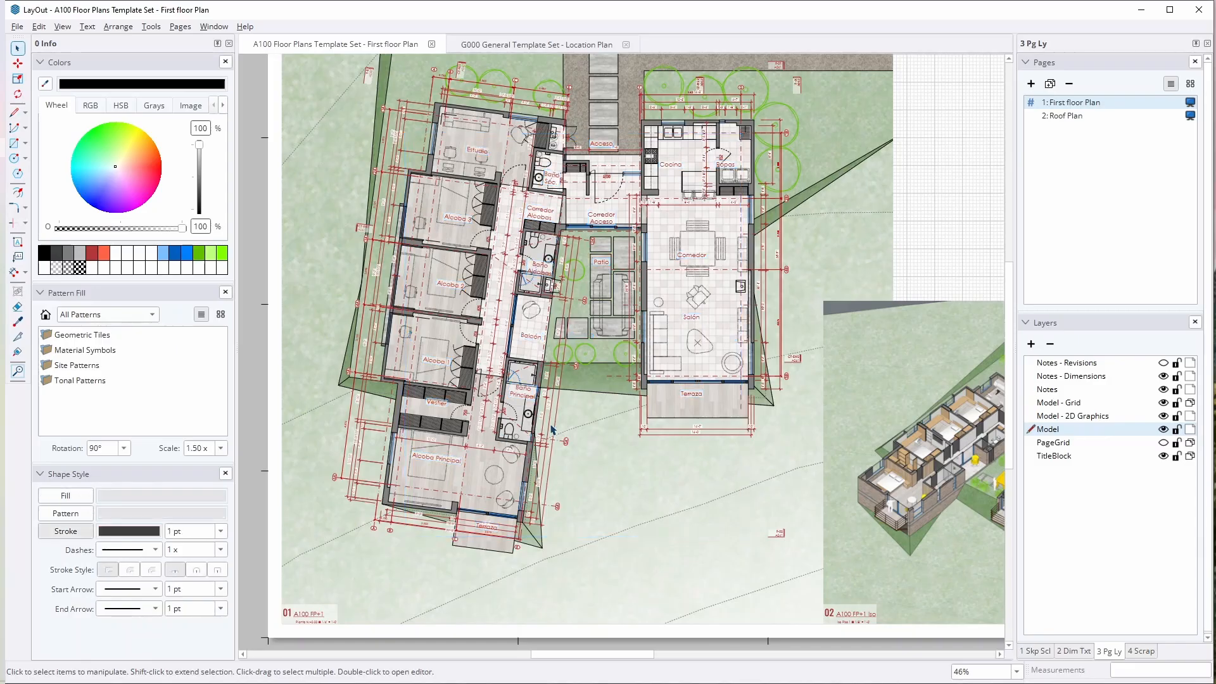
Step: Open the plan's dimension group and the label group on the Model - Grid layer for inspection, close both, and reselect the grid labels
double_click(541, 418)
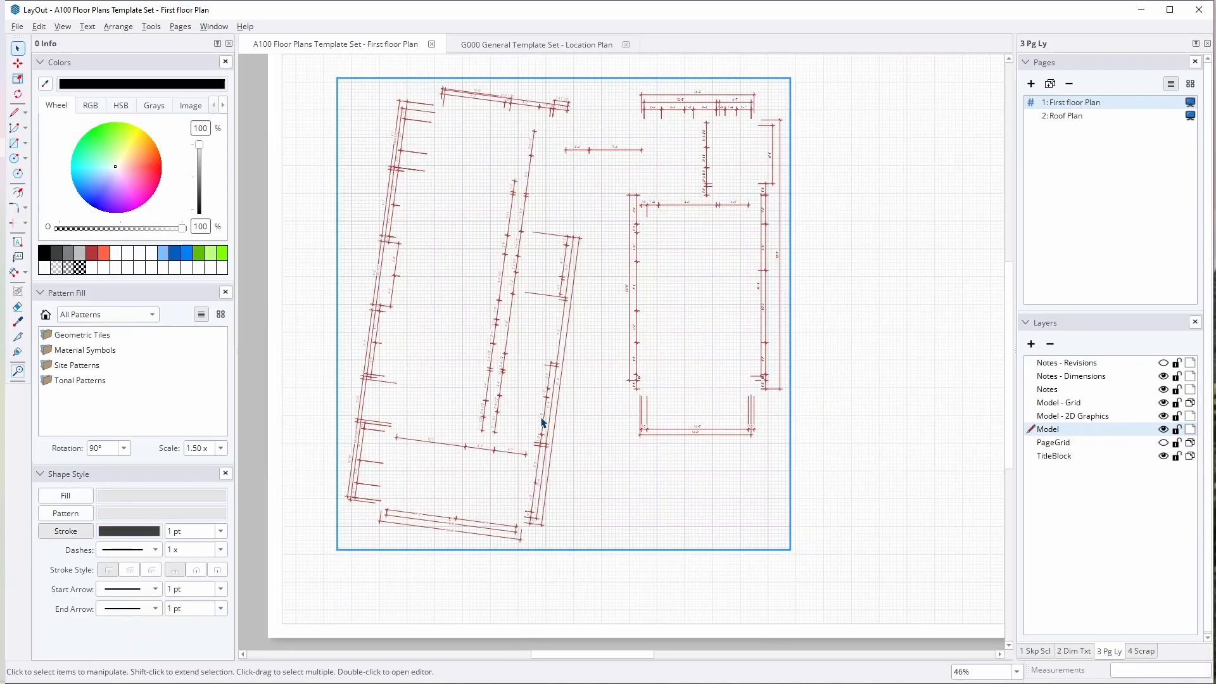
click(701, 380)
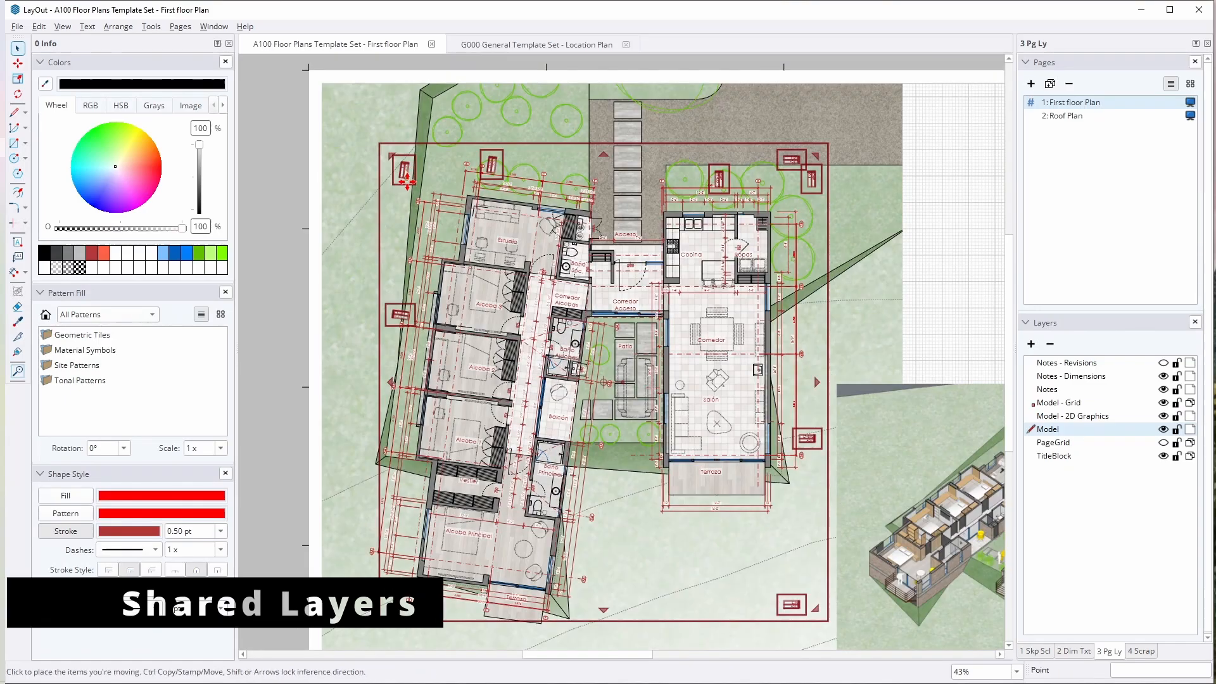
double_click(407, 181)
click(793, 375)
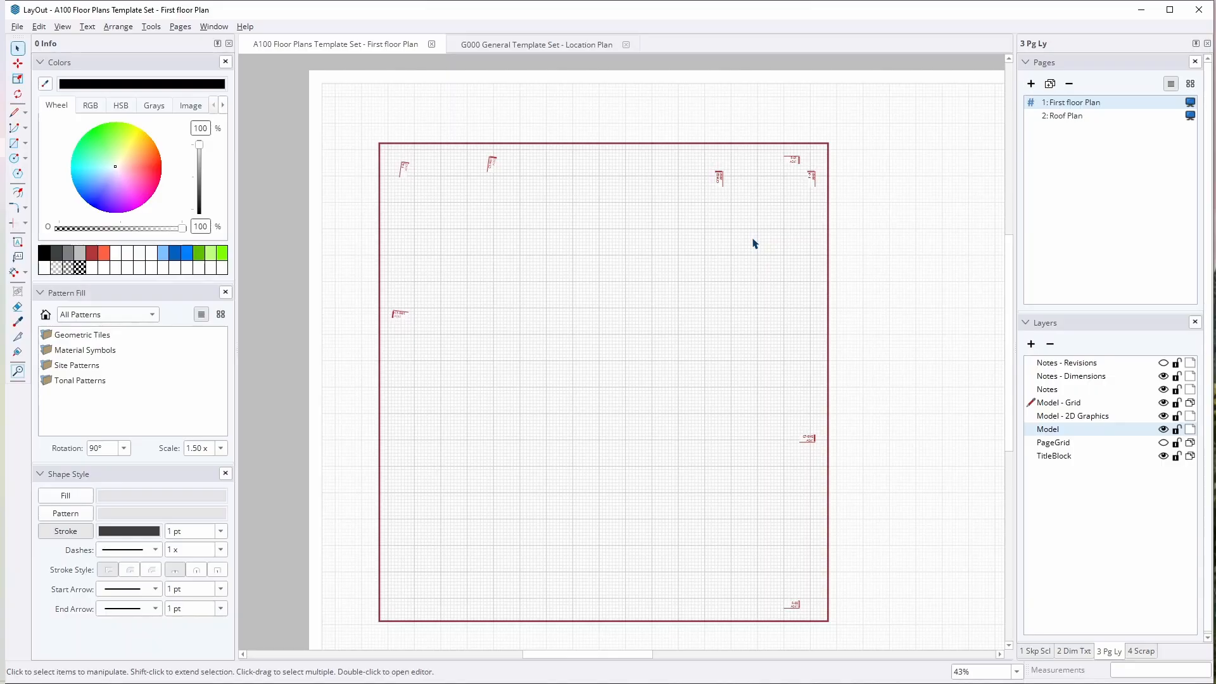
key(Escape)
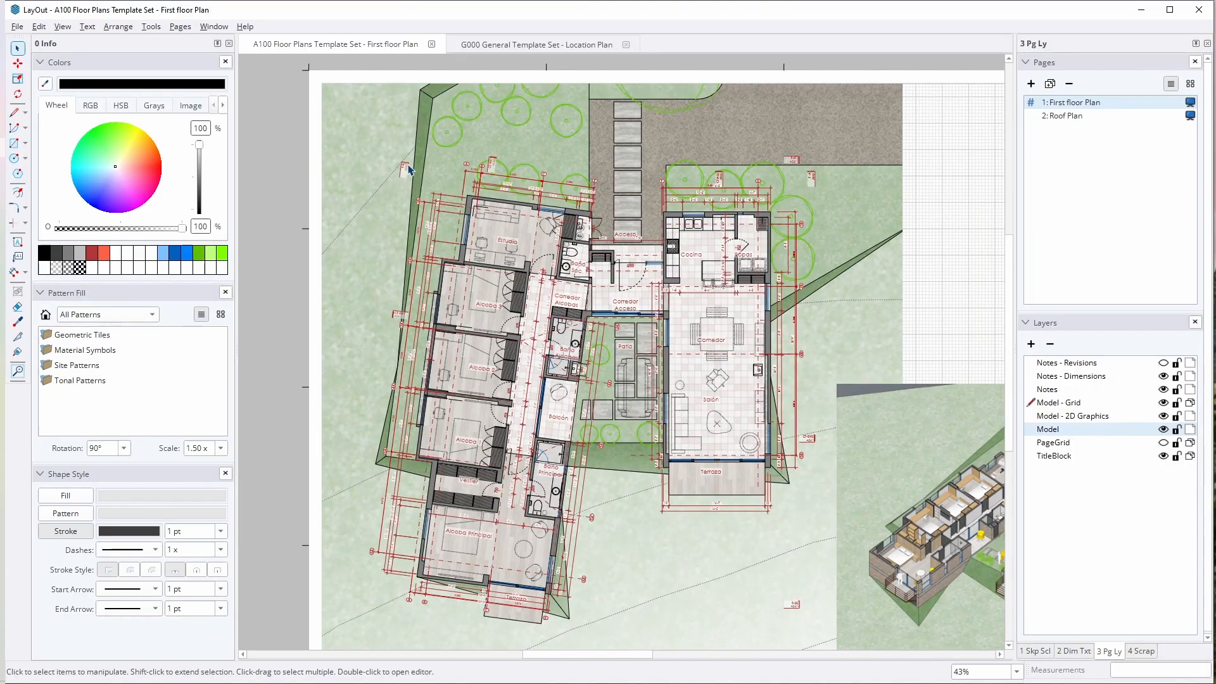
click(408, 165)
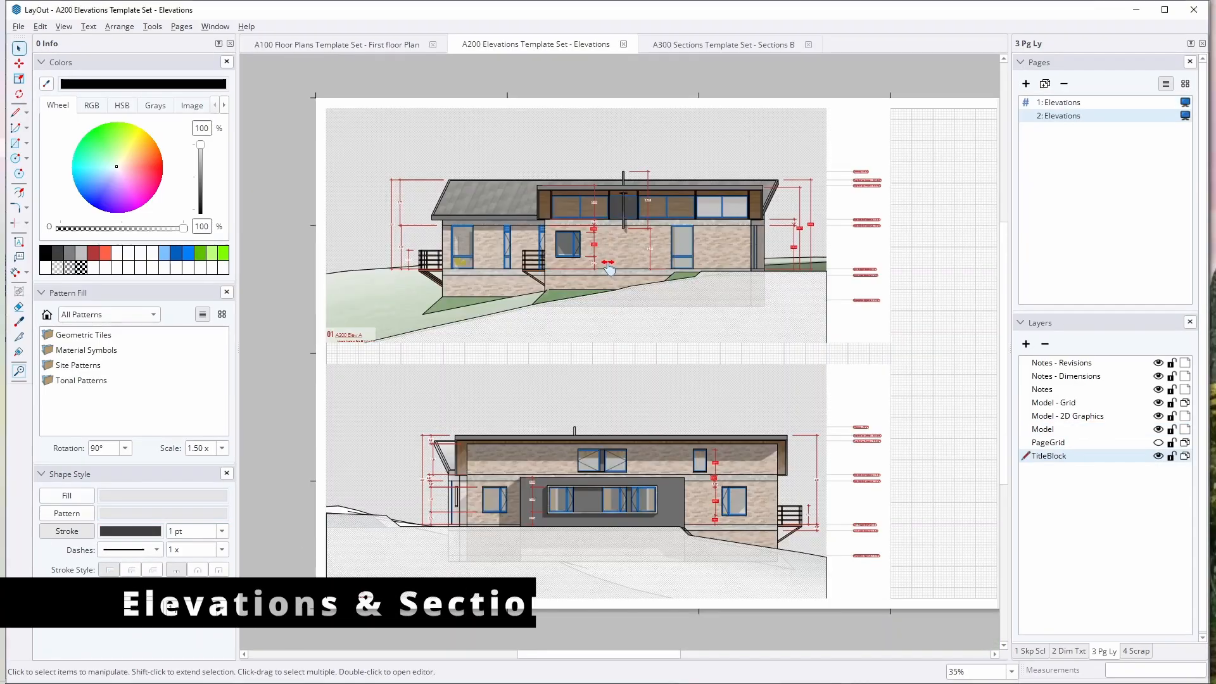
Step: On the first Elevations page of the A200 set, examine the upper elevation viewport's SketchUp model settings, and clear the selection
click(1058, 102)
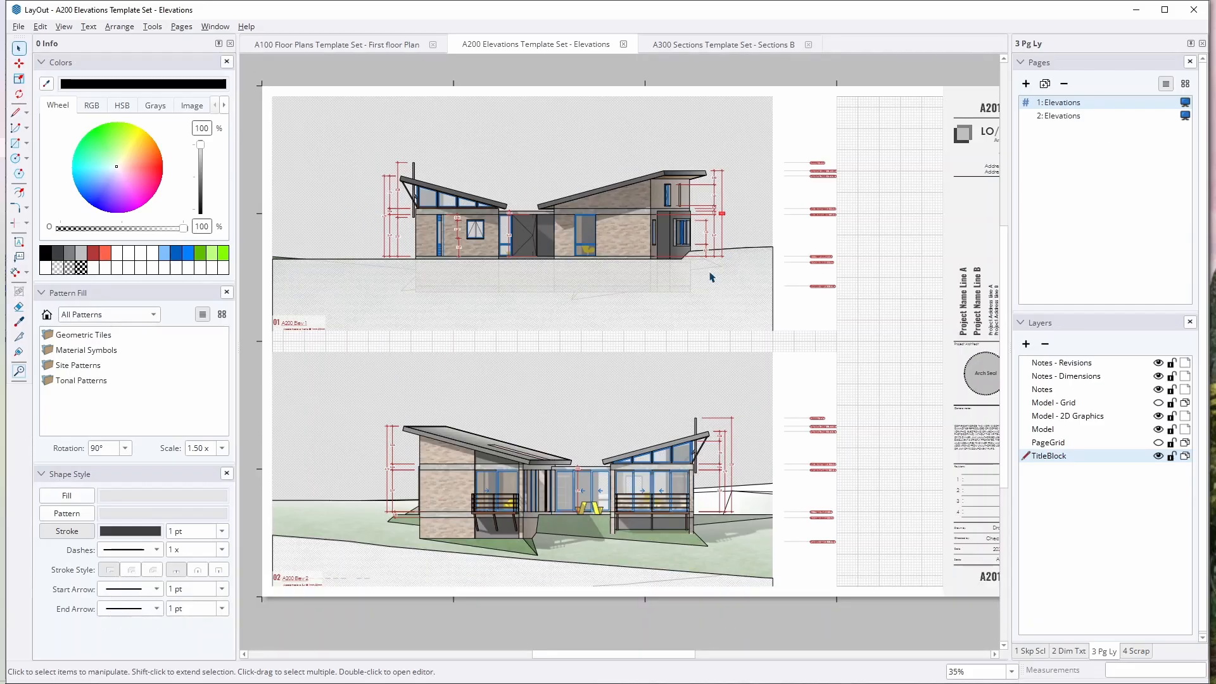
click(662, 251)
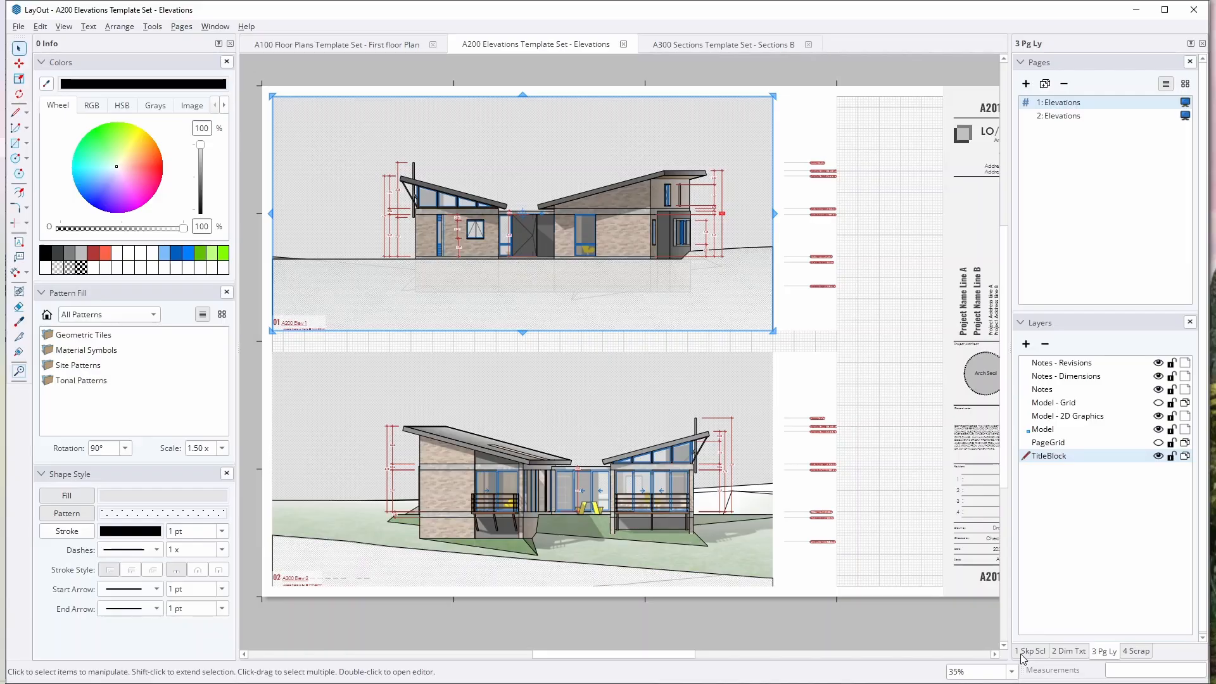
click(1030, 651)
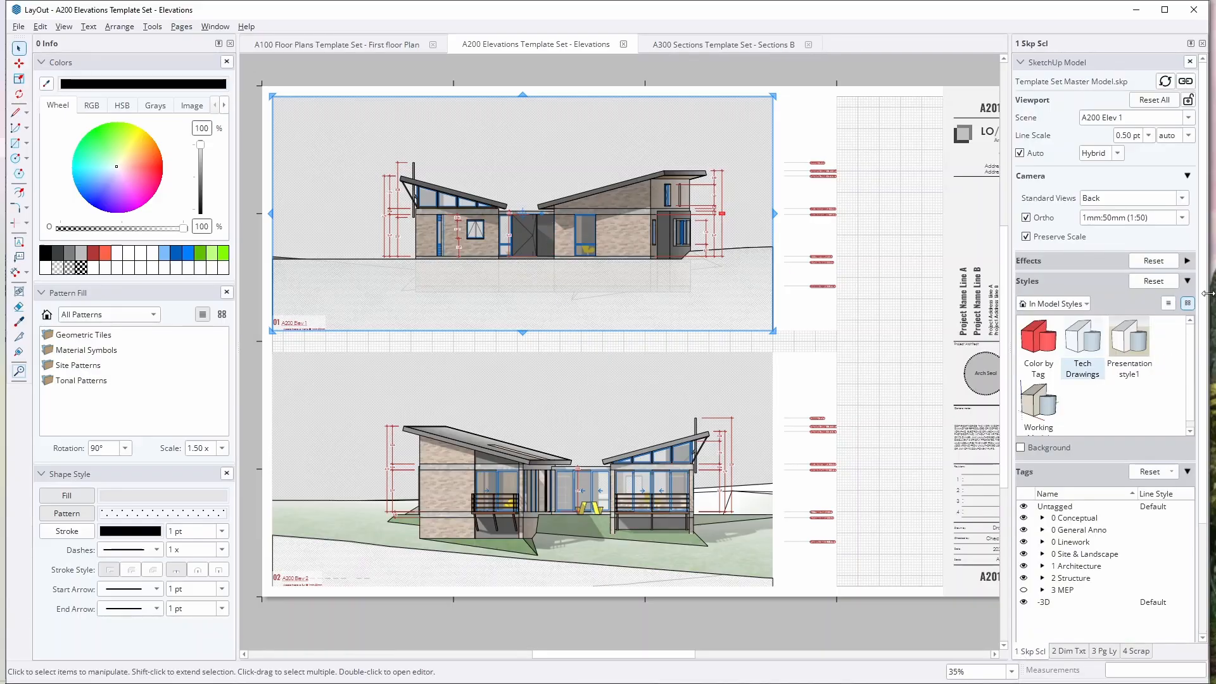
scroll(1103, 577, down, 3)
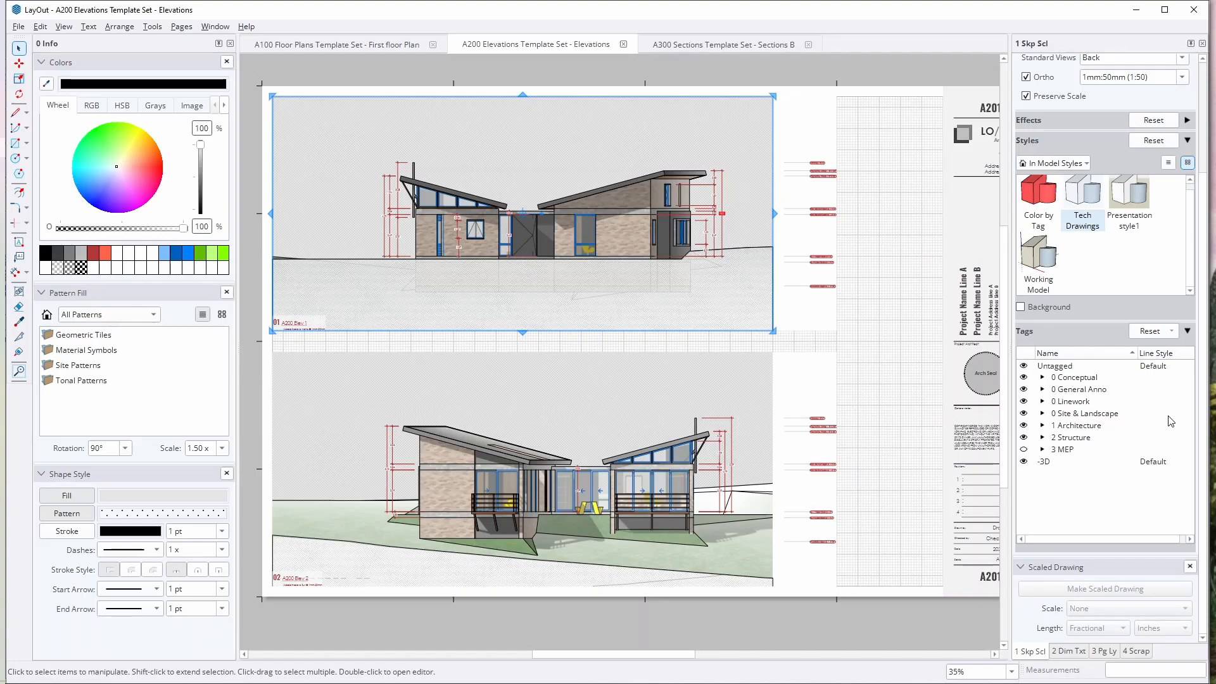
click(891, 216)
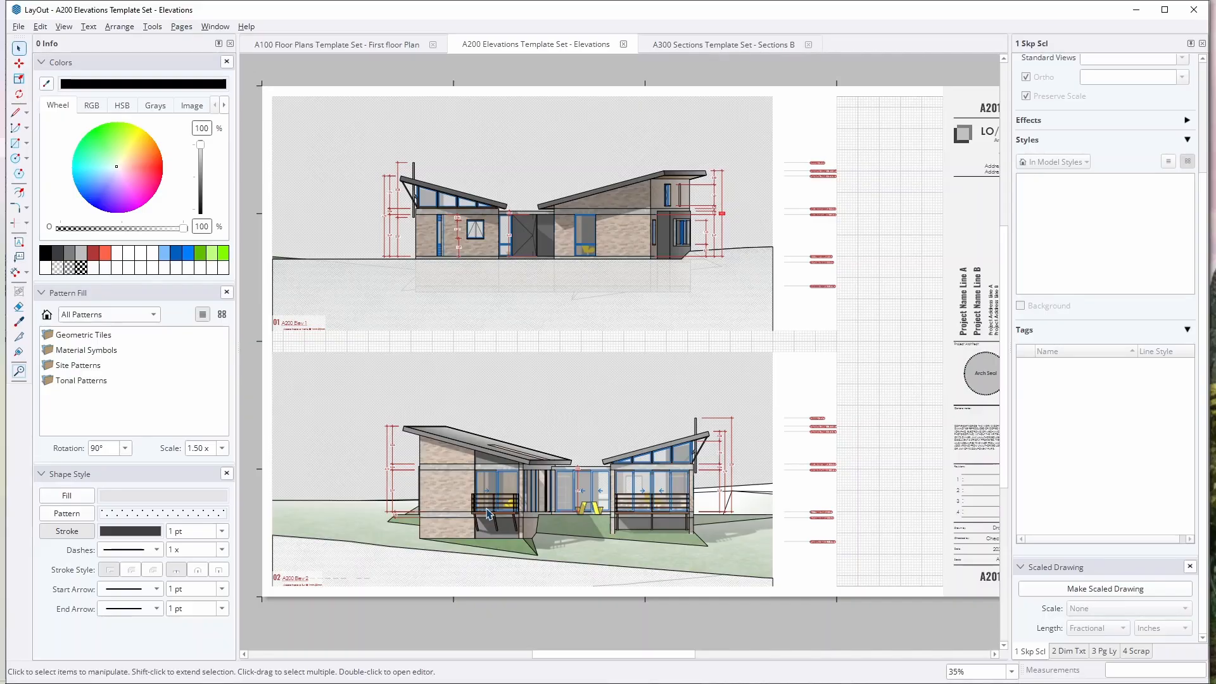
Step: Select the viewport of level markers beside the upper elevation, and compare its level labels with the elevation
scroll(697, 190, up, 3)
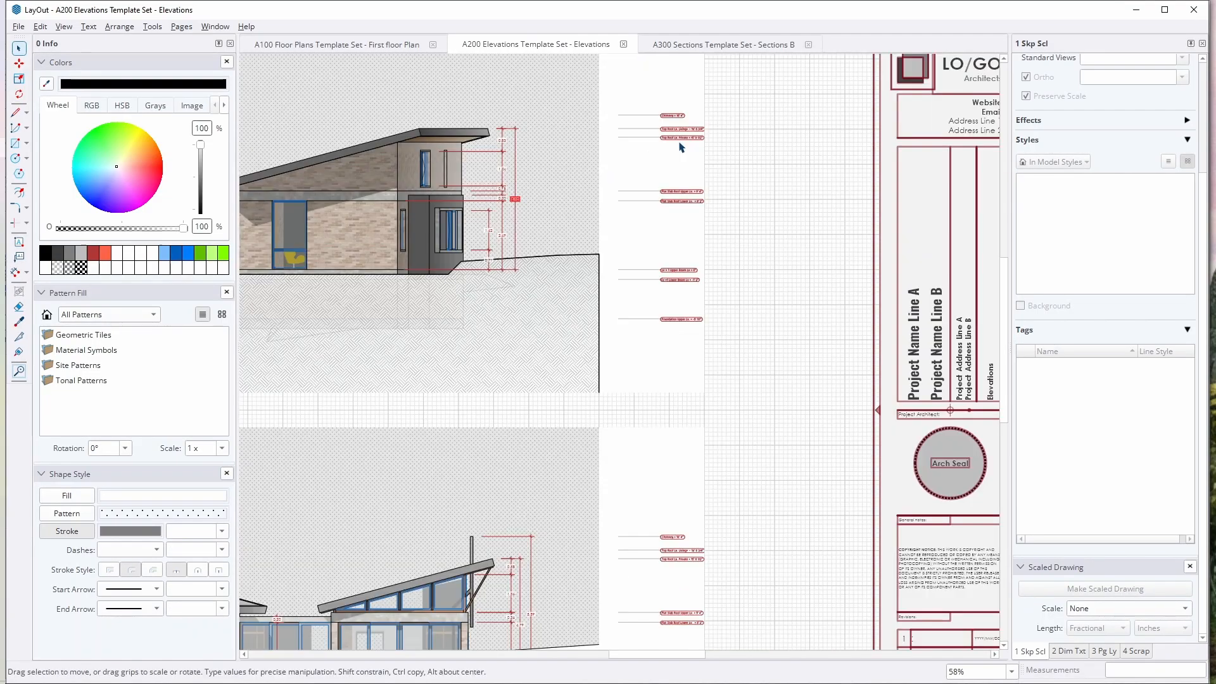
click(681, 142)
scroll(649, 120, up, 5)
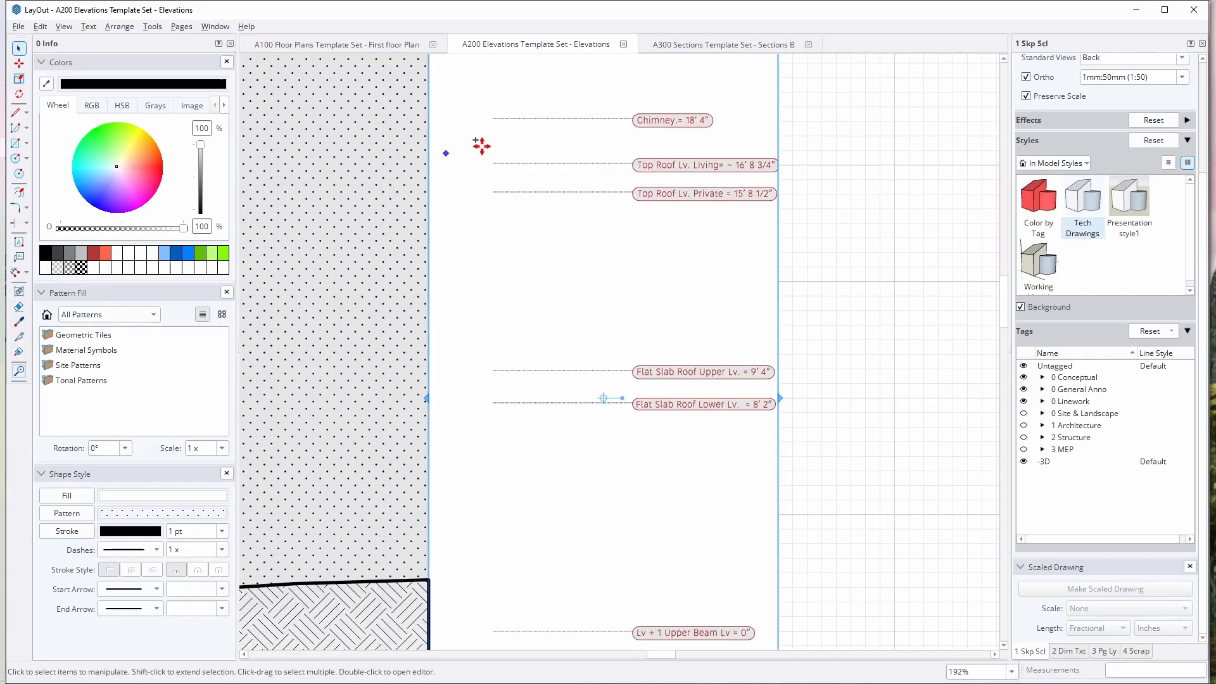
scroll(807, 420, down, 5)
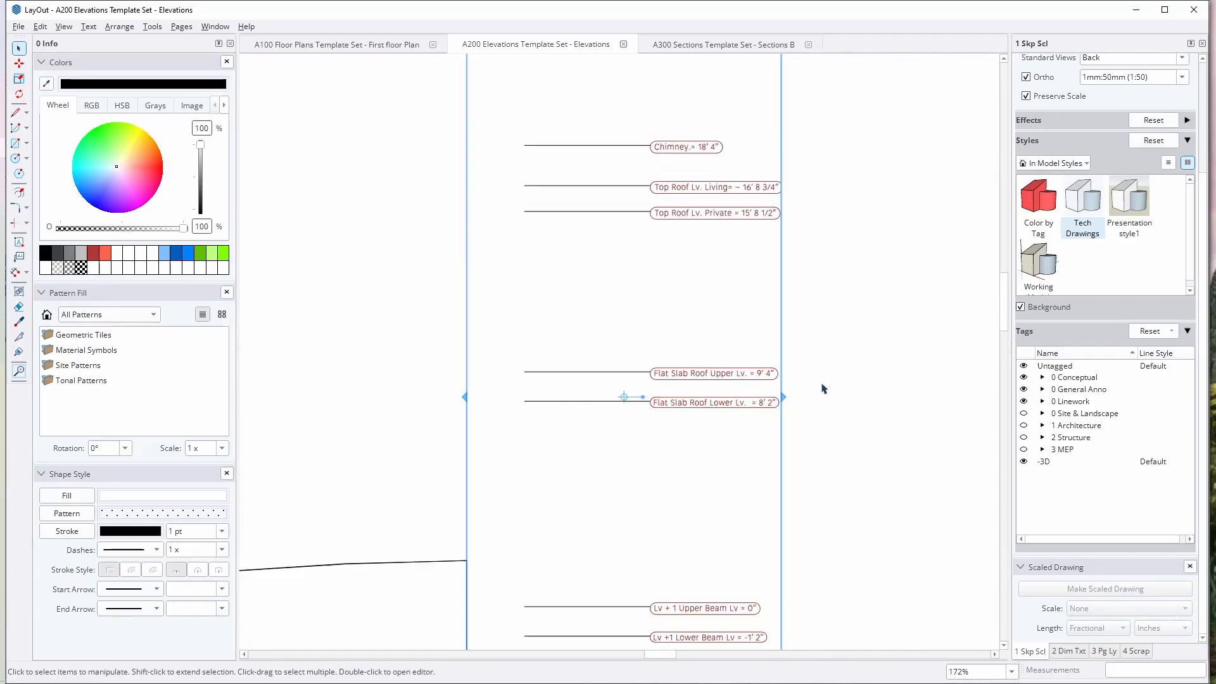
middle_drag(708, 351, 788, 326)
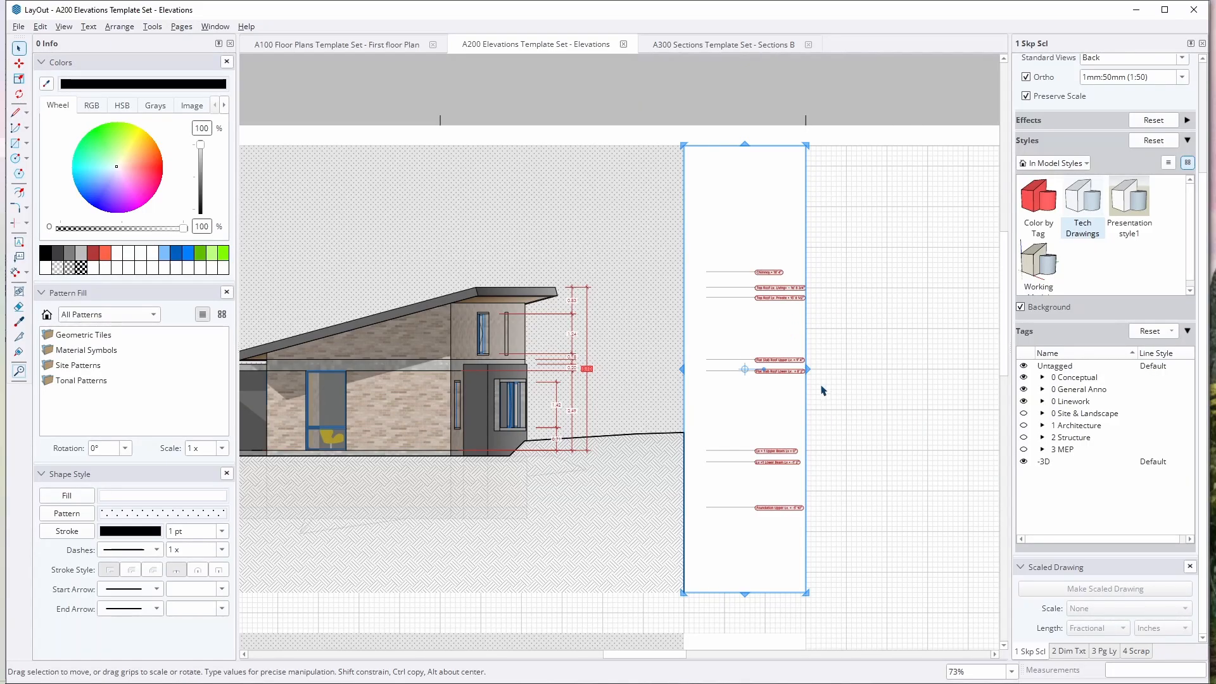
scroll(822, 391, up, 2)
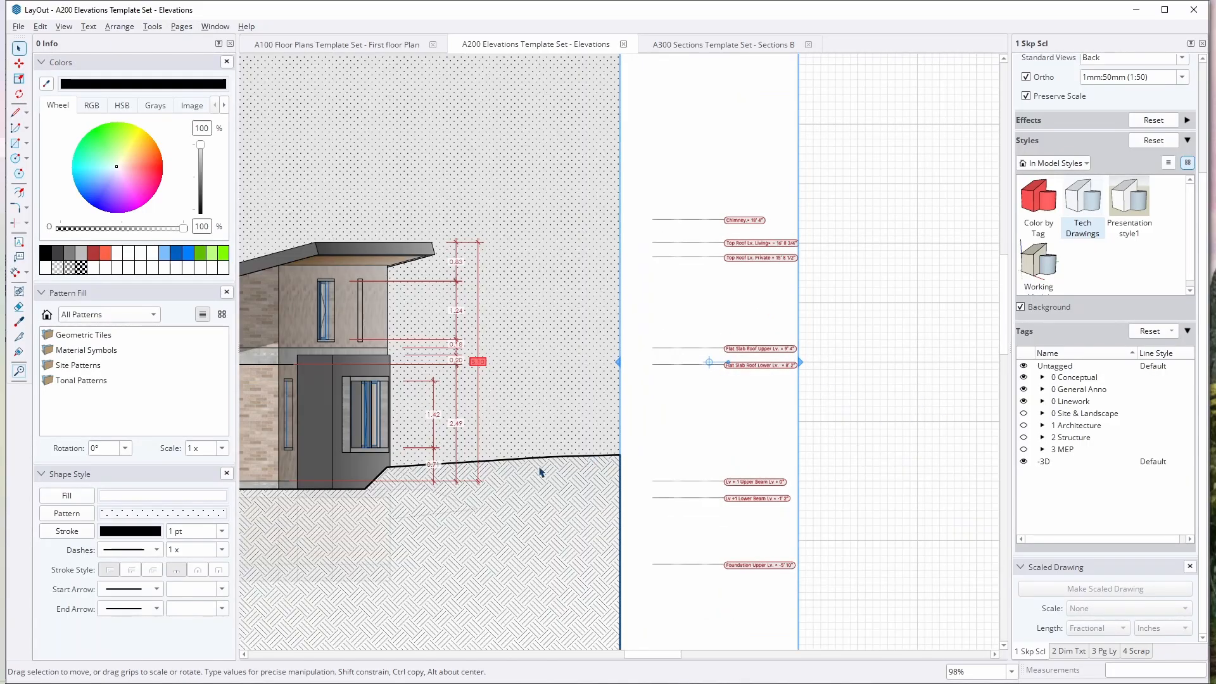
Step: Switch to the A300 Sections Template Set and examine the section drawings, room labels and level markers on the Sections B page
click(723, 44)
scroll(388, 310, up, 2)
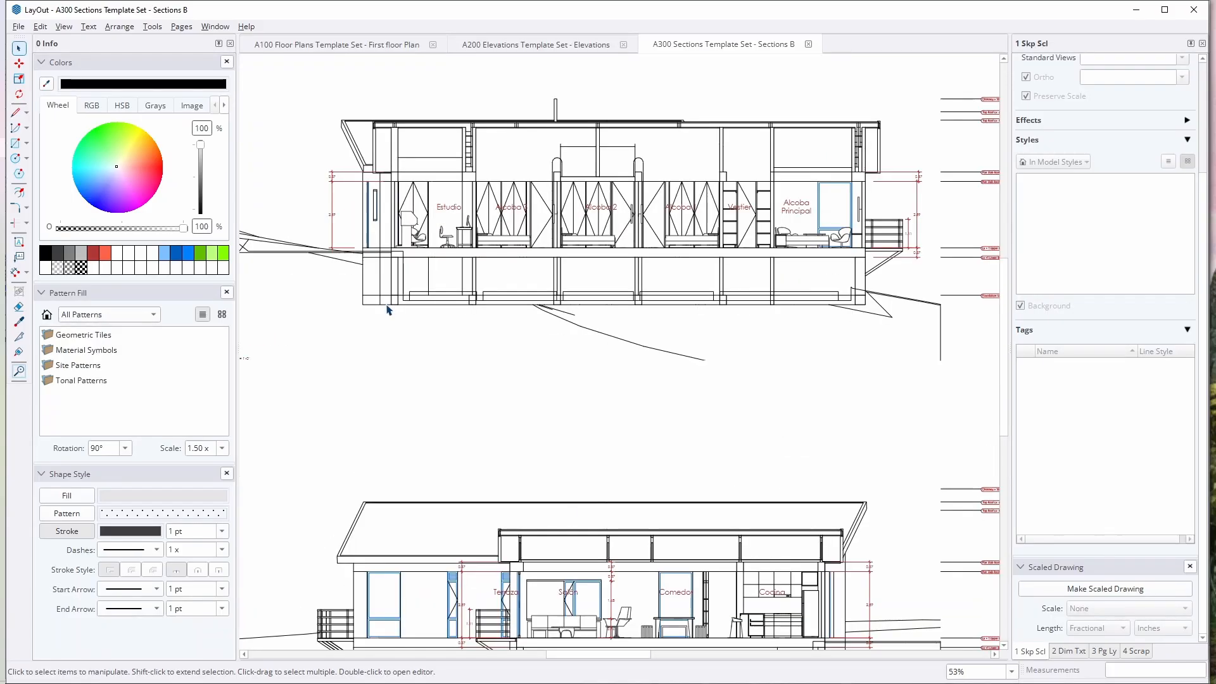
scroll(388, 310, up, 2)
click(483, 293)
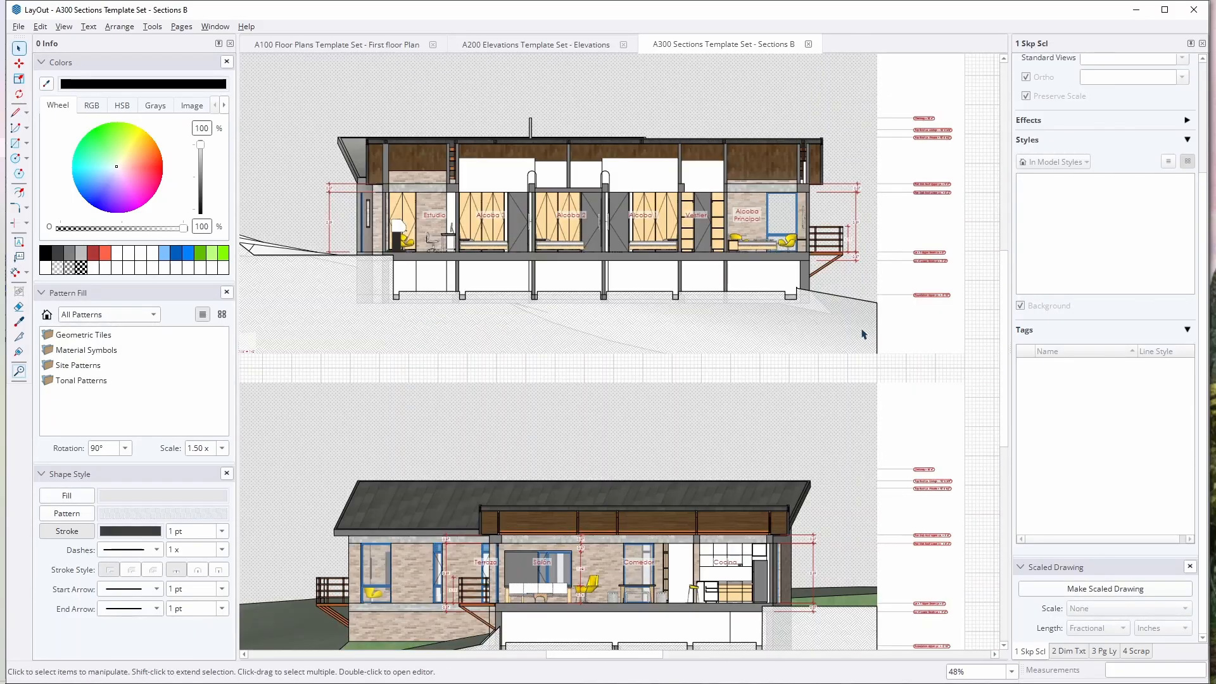
click(860, 328)
click(1000, 328)
scroll(732, 331, down, 3)
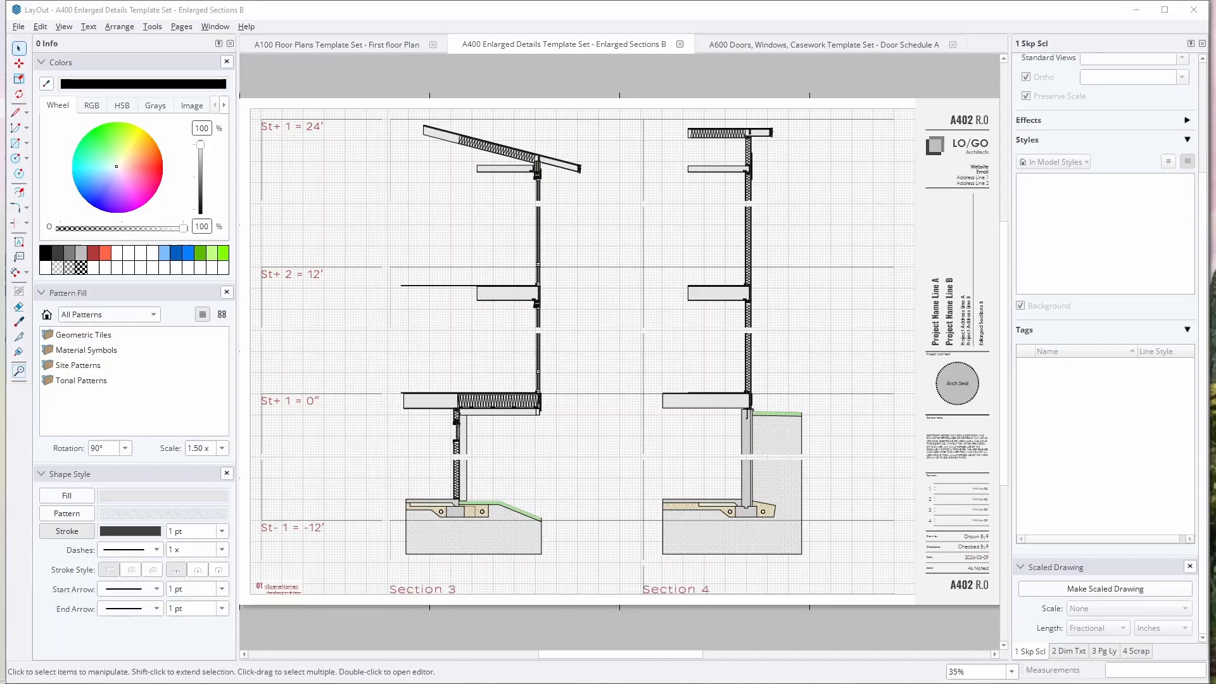
Step: Select the stacked viewports that make up Sections 3 and 4 on the A400 Enlarged Sections B page, and clear the selection
click(512, 308)
scroll(469, 332, up, 2)
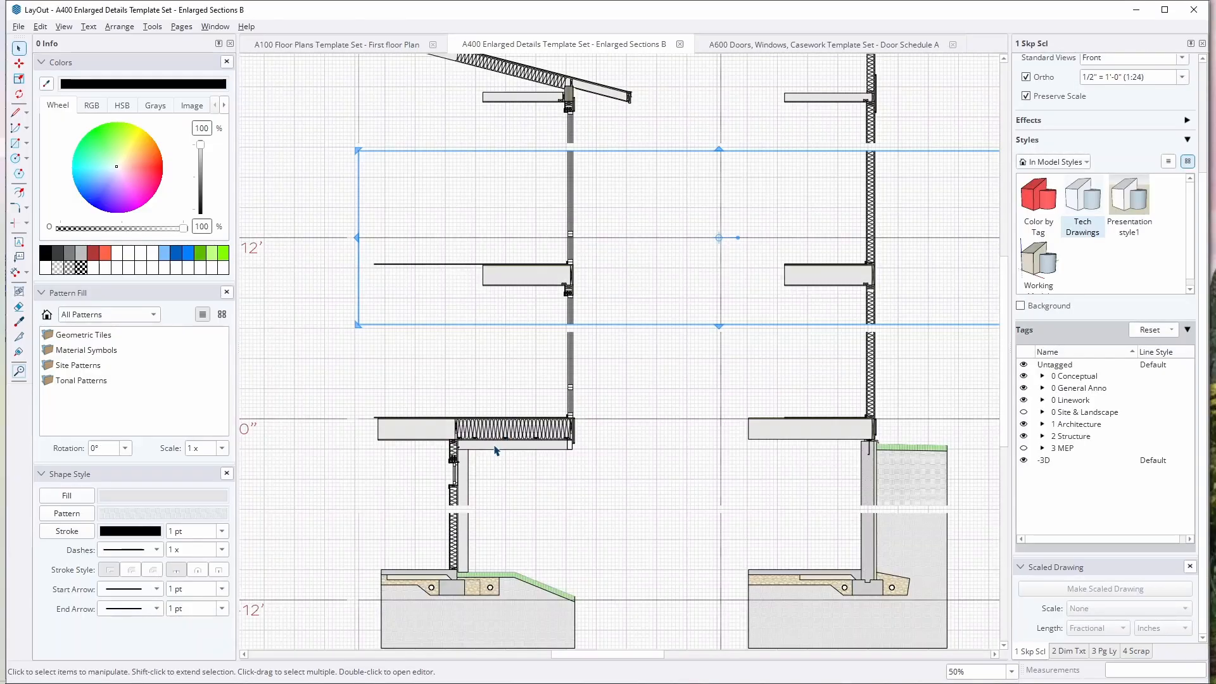
click(494, 444)
scroll(526, 409, down, 3)
shift+click(492, 526)
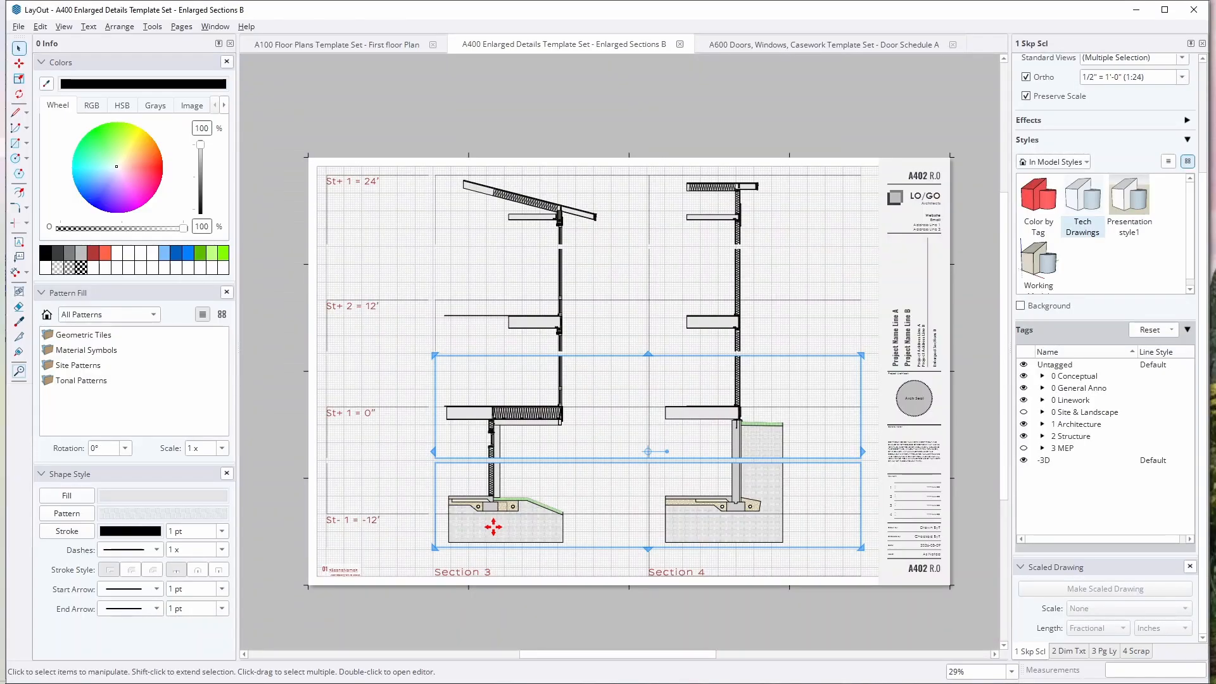
shift+click(548, 327)
click(746, 123)
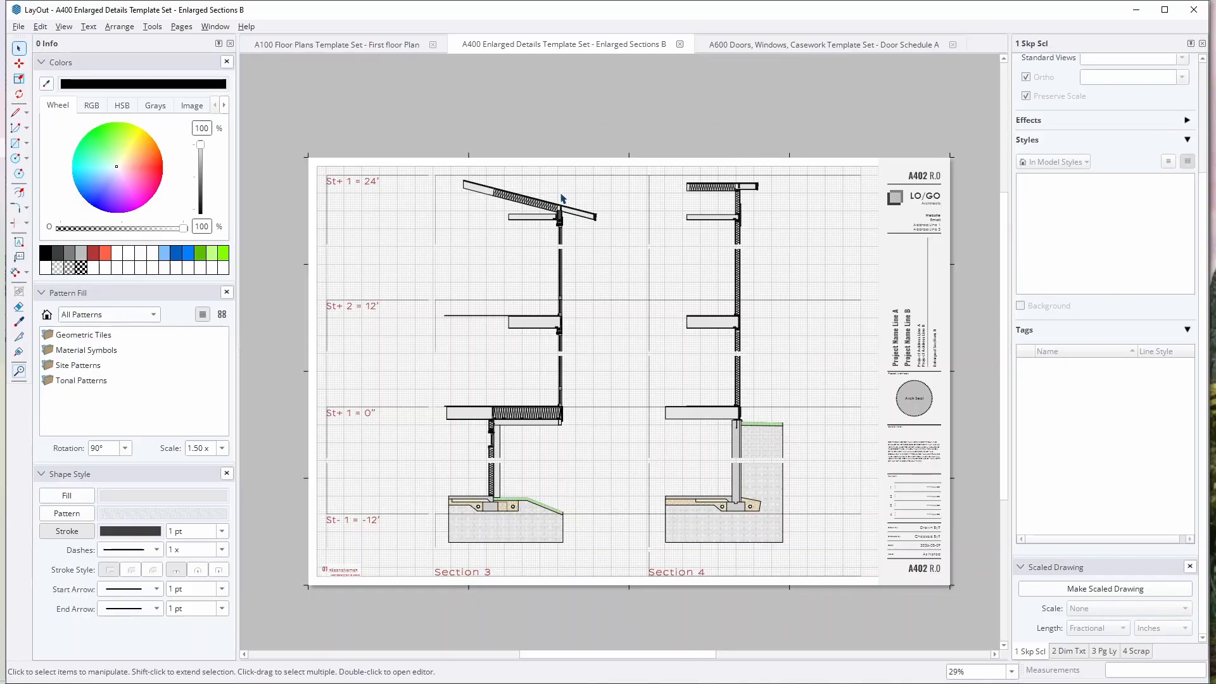
Step: Go to the Enlarged Sections A page and examine the foundation and hatch detail of Section 2
mouse_move(561, 134)
middle_down()
mouse_move(573, 122)
mouse_move(554, 126)
middle_up()
key(Page_Up)
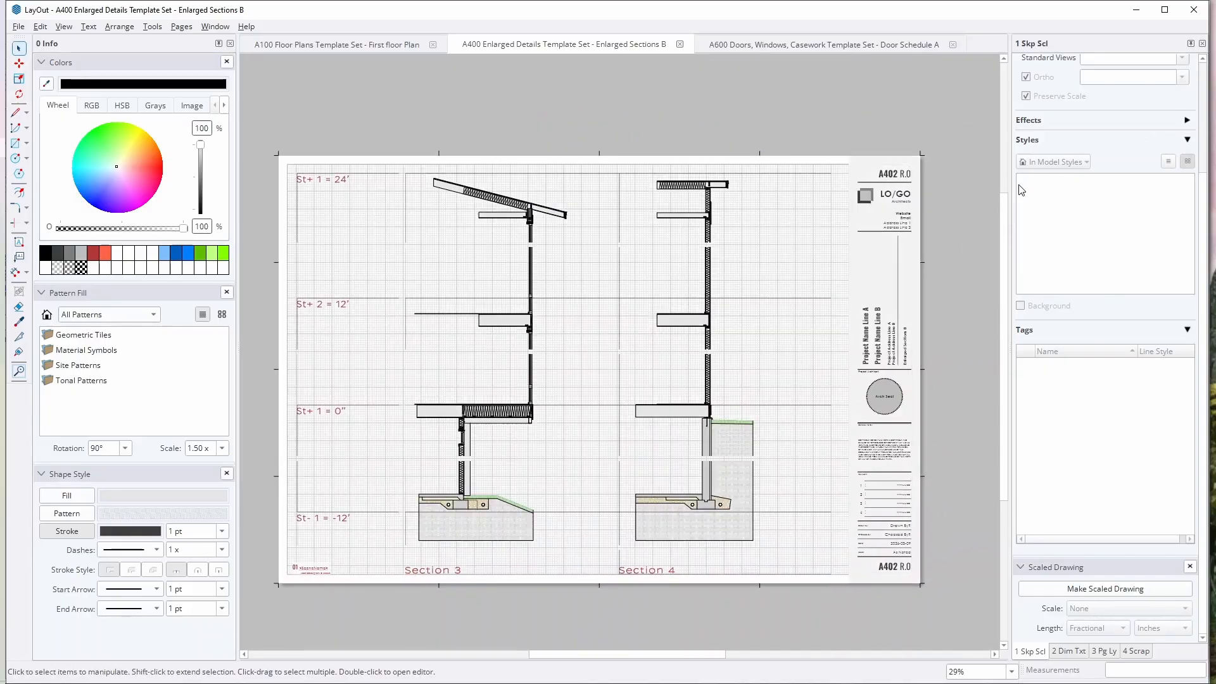
scroll(714, 515, up, 5)
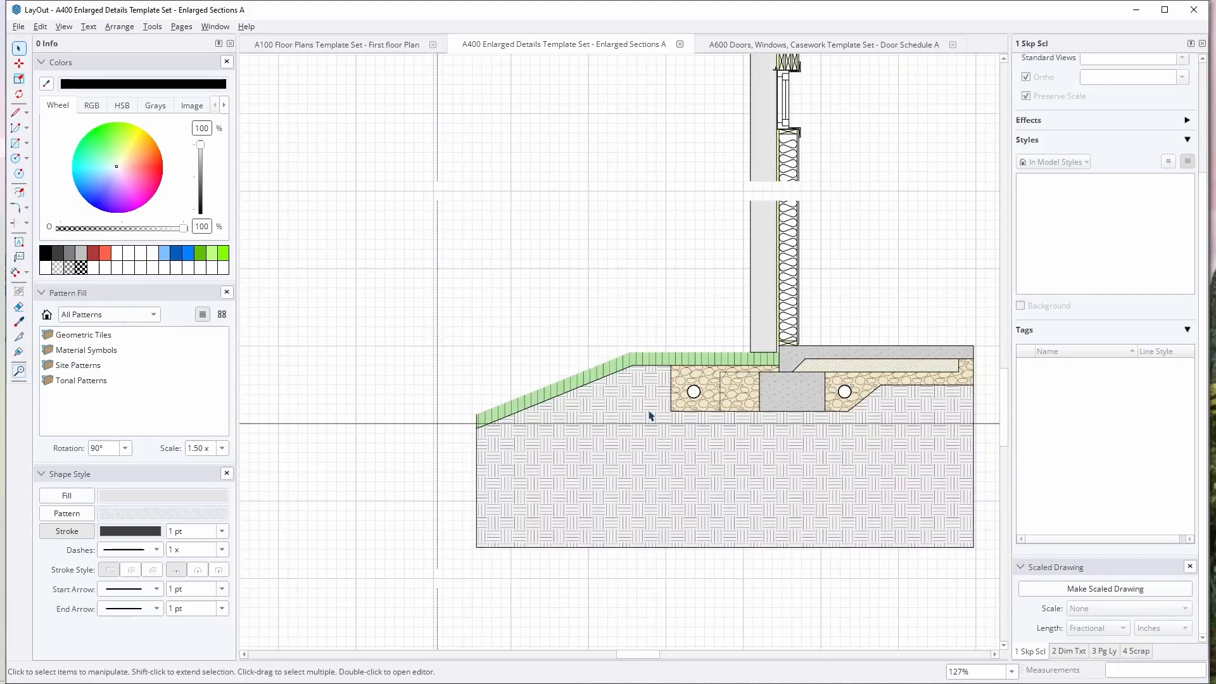
scroll(681, 487, down, 5)
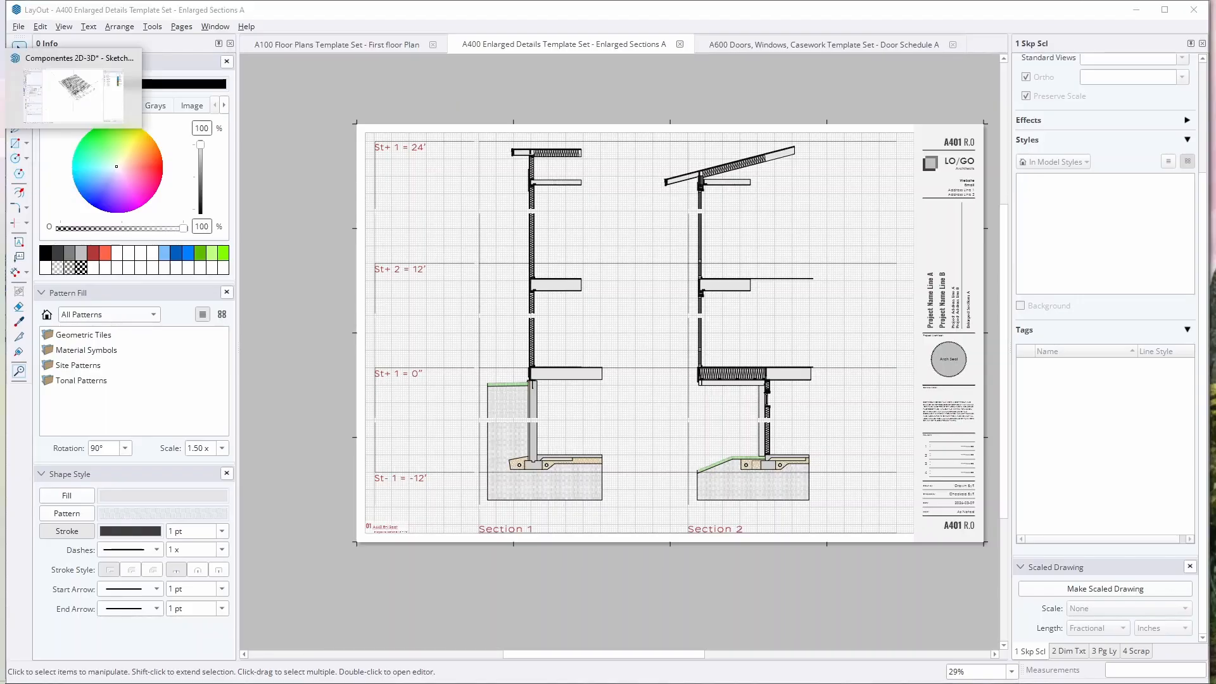
Step: Switch to the Template Set Master Model in SketchUp and show the A440 Enl Sect scene
click(2, 90)
click(952, 46)
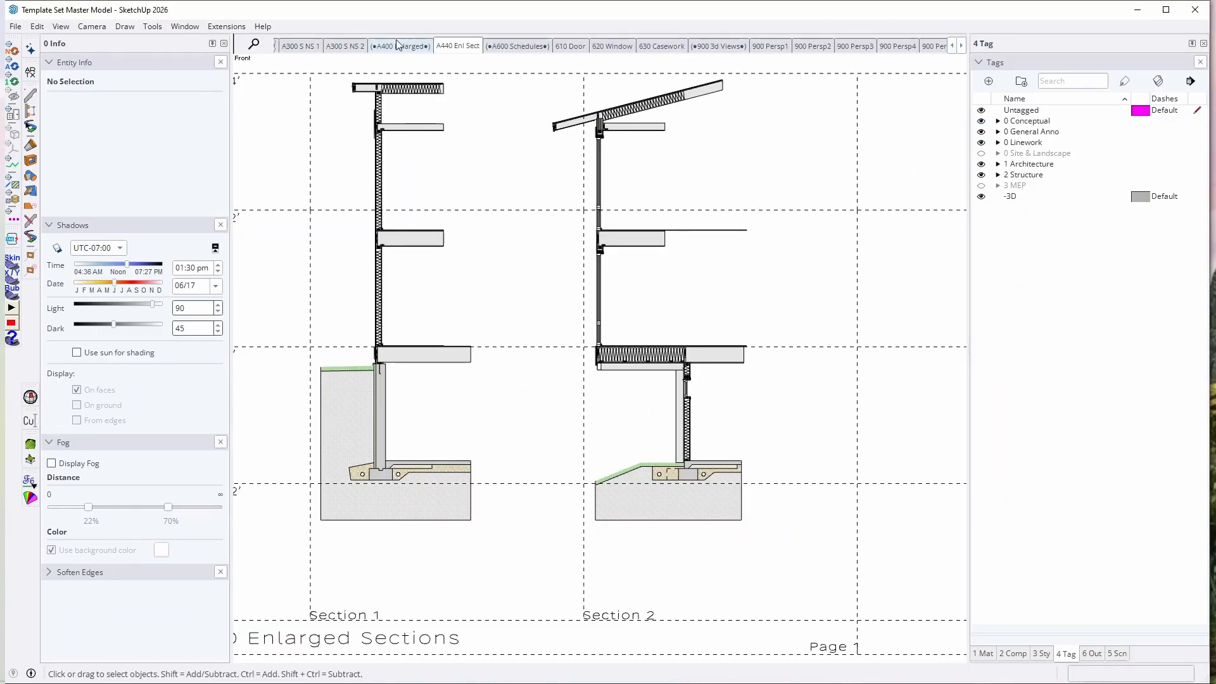
click(447, 47)
Step: View the enlarged sections at an angle in 3D, and select the 440 Enlarged Sections group
shift+middle_drag(773, 325, 651, 313)
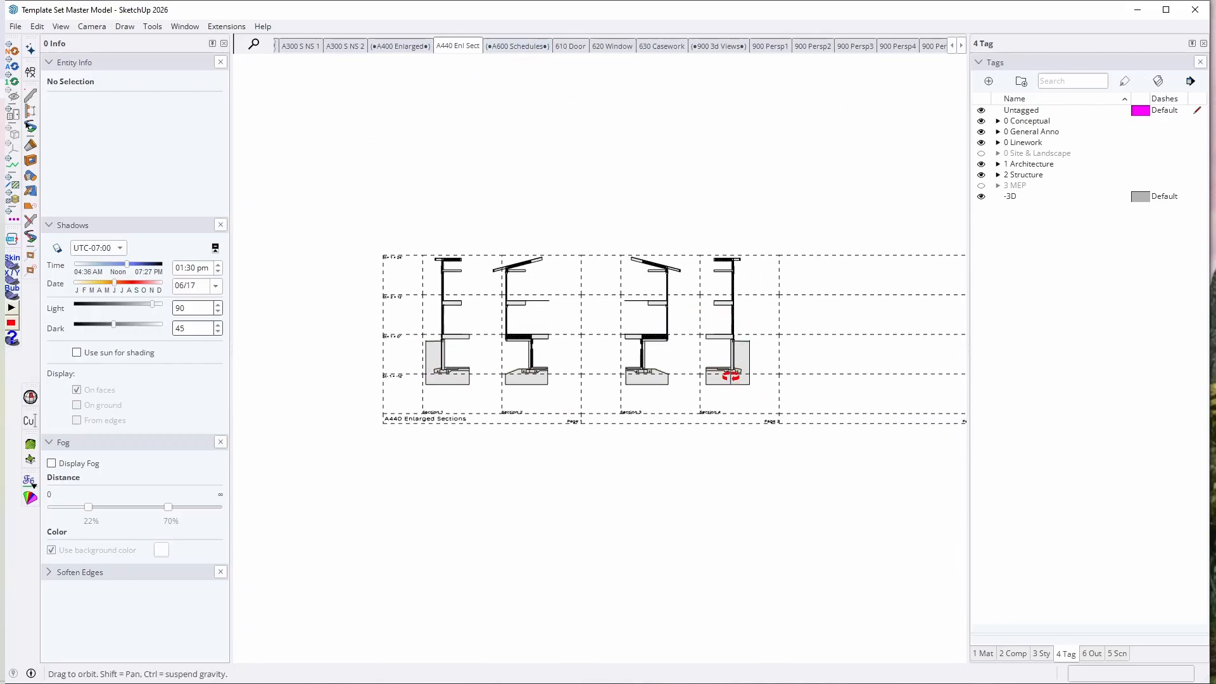
middle_drag(731, 374, 782, 415)
scroll(350, 322, up, 6)
click(373, 349)
middle_drag(374, 350, 494, 399)
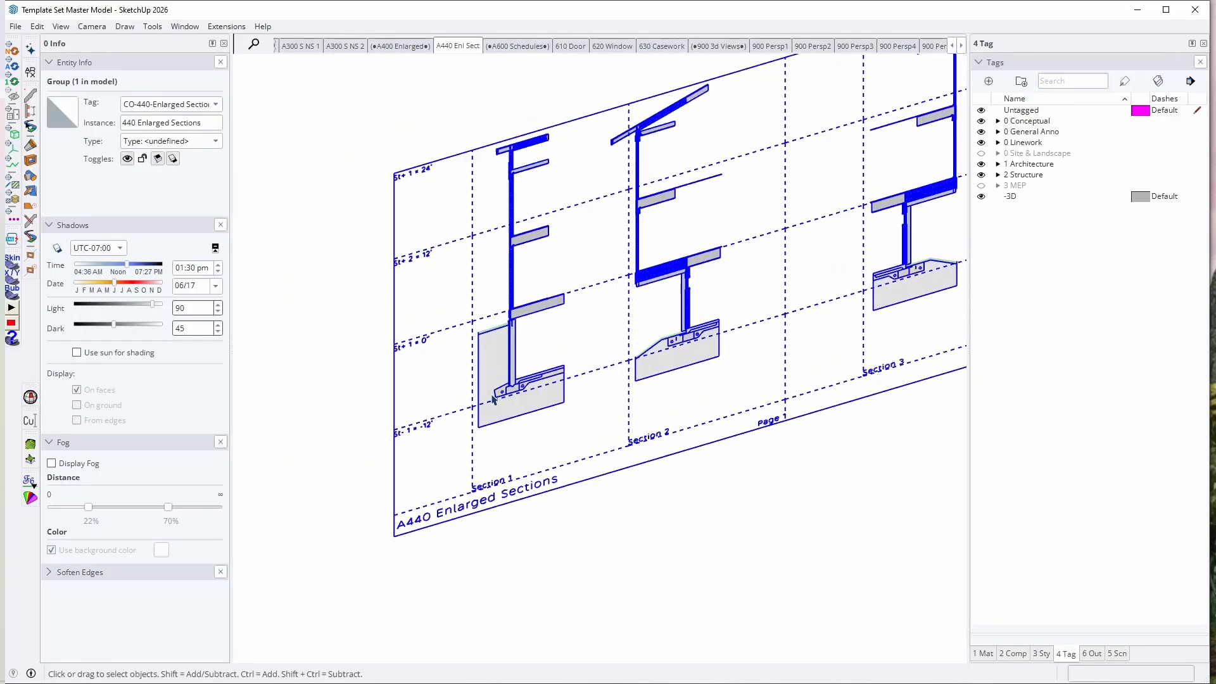
Step: Open the 440 Enlarged Sections group, select the Section 1 detail group, and examine its wall, soil and foundation drawing up close
double_click(502, 363)
scroll(502, 361, up, 3)
click(486, 383)
scroll(485, 384, down, 3)
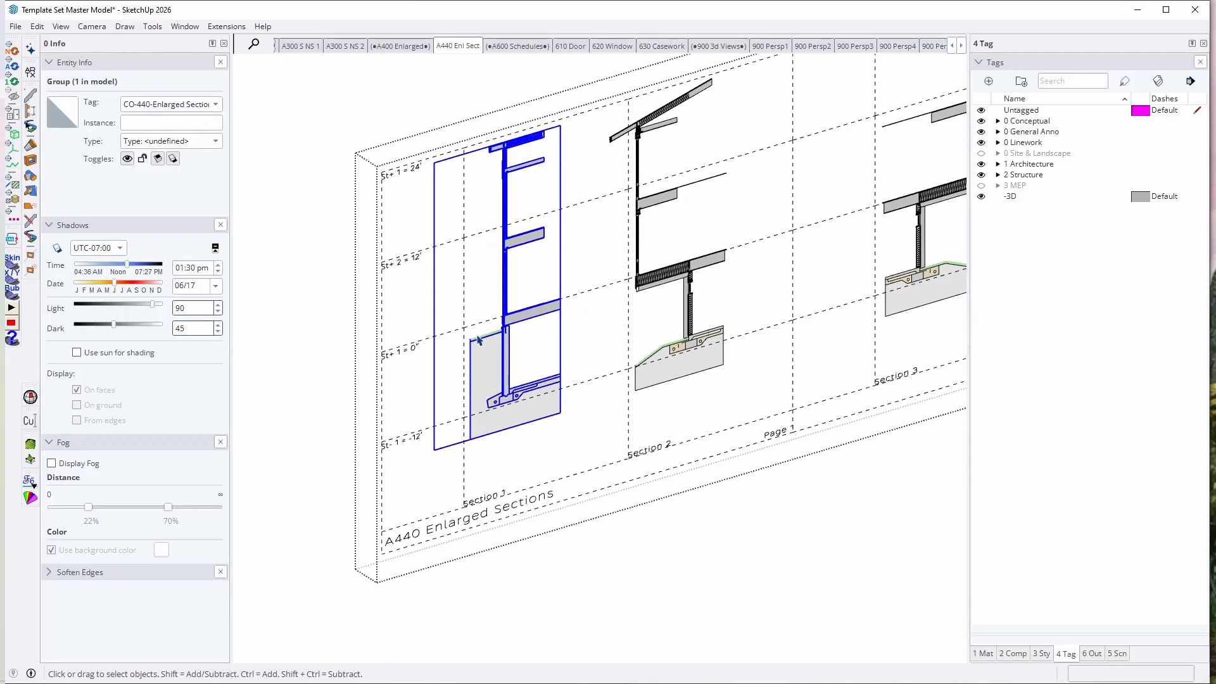
scroll(509, 336, up, 4)
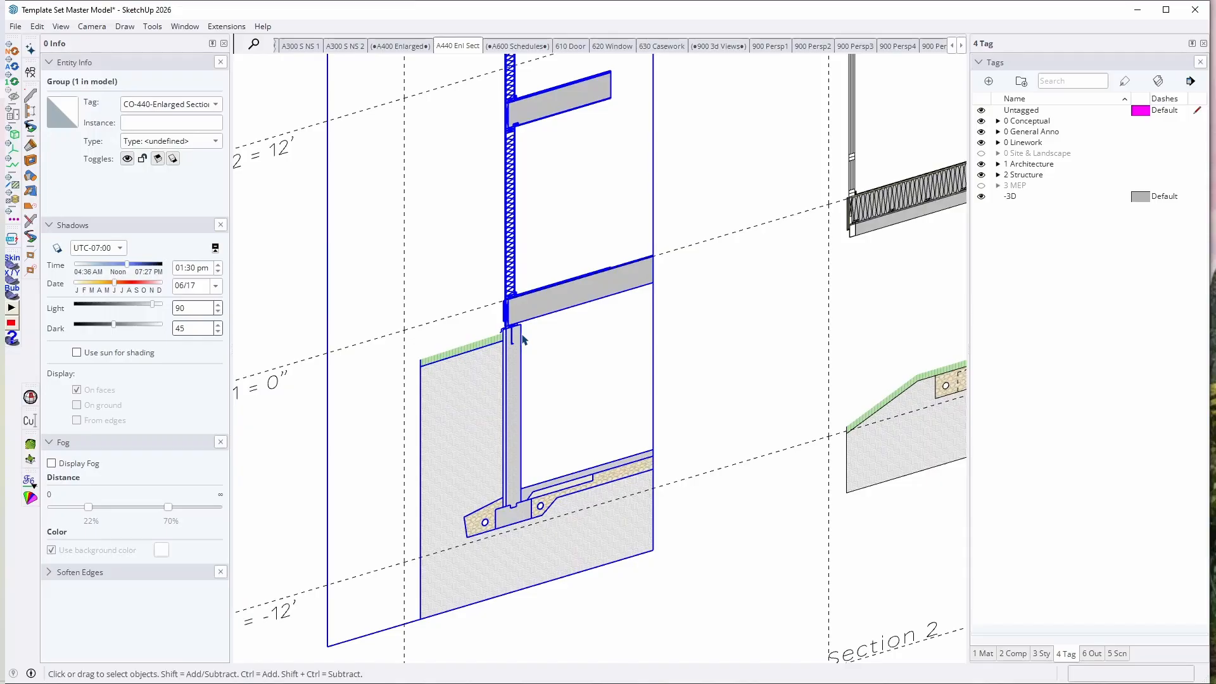
scroll(557, 373, down, 3)
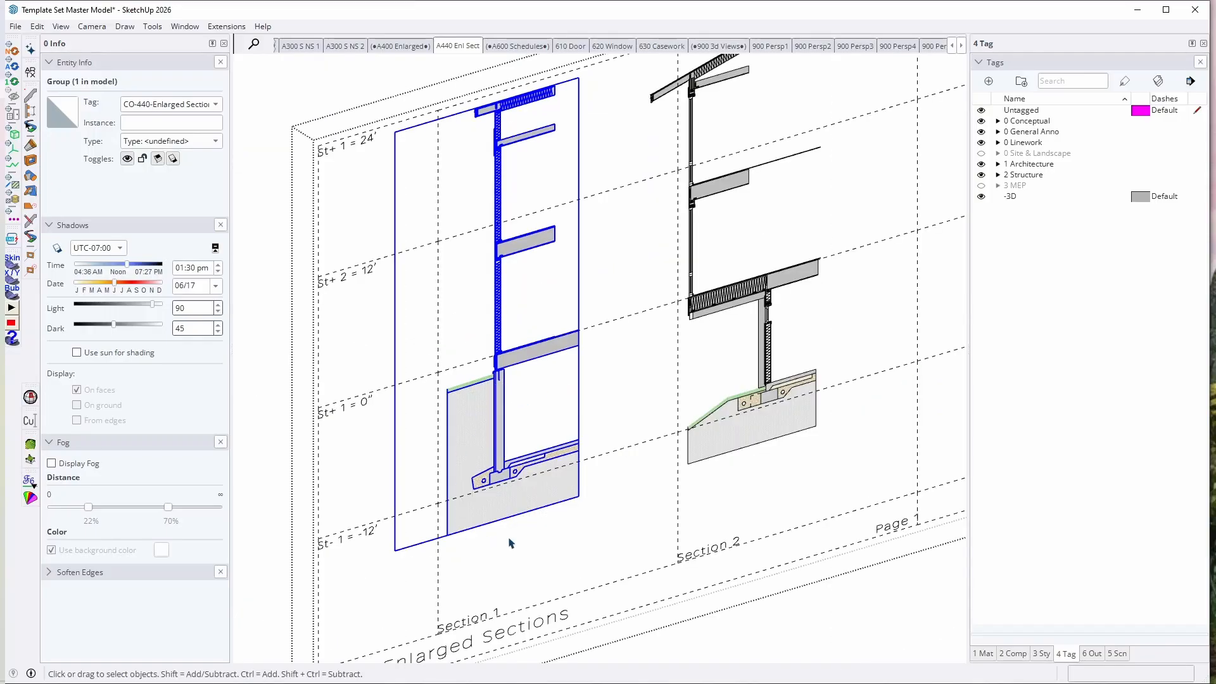
scroll(486, 409, up, 5)
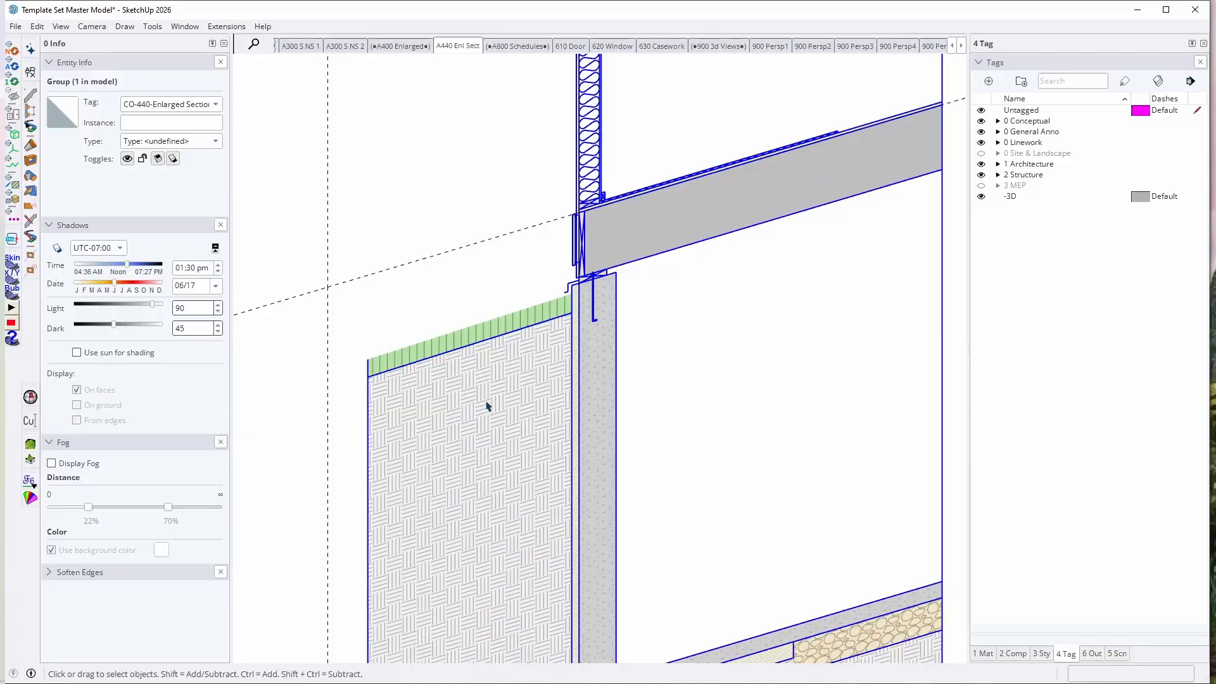
Step: Open the enlarged sections frame group that holds the story elevation labels and bring the St+ 1 label into close view
middle_drag(579, 466, 567, 364)
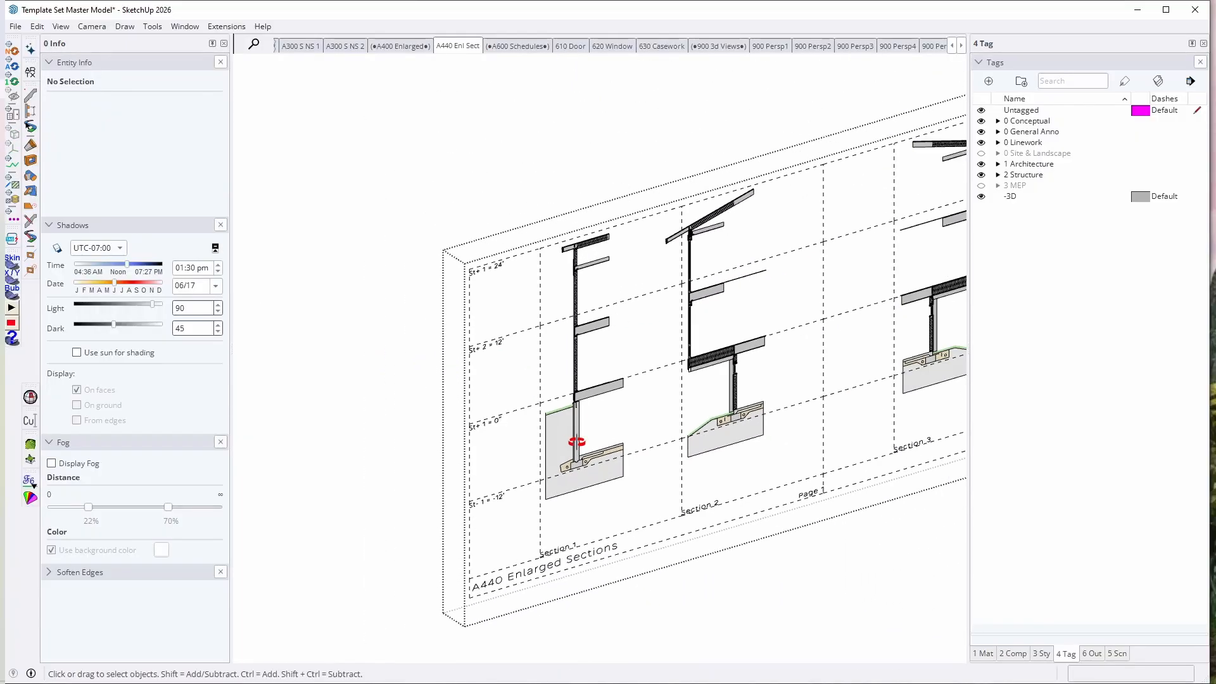
scroll(512, 426, up, 2)
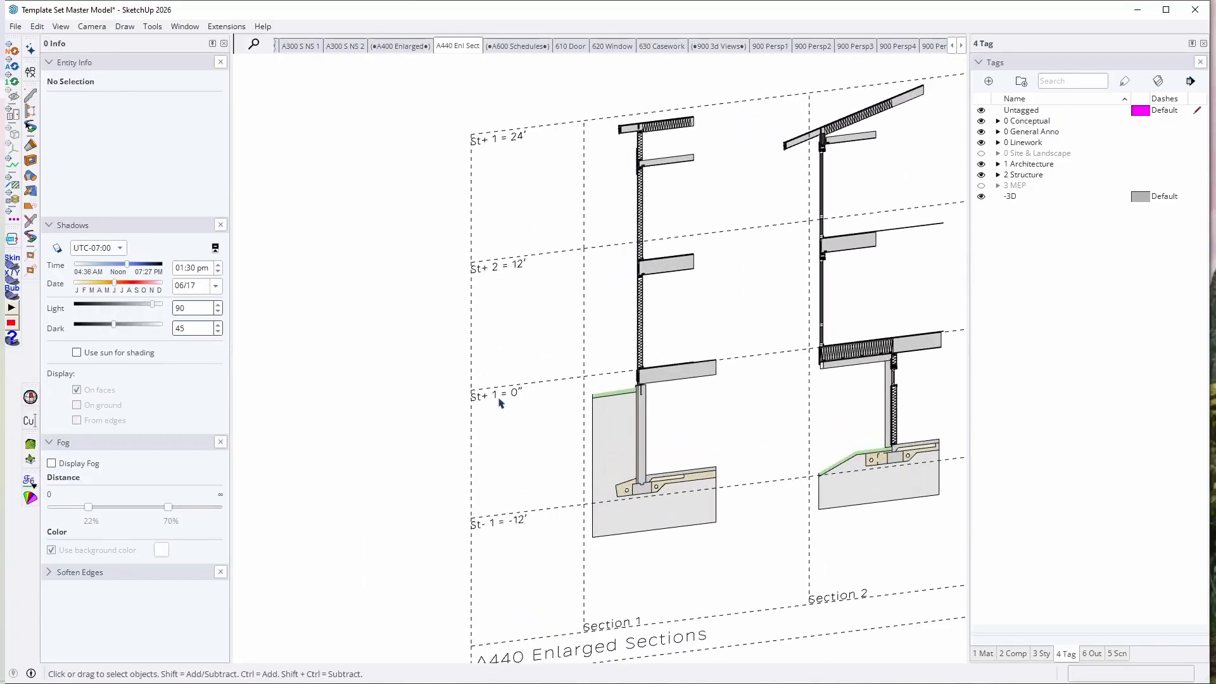
click(499, 399)
double_click(498, 399)
scroll(499, 399, up, 4)
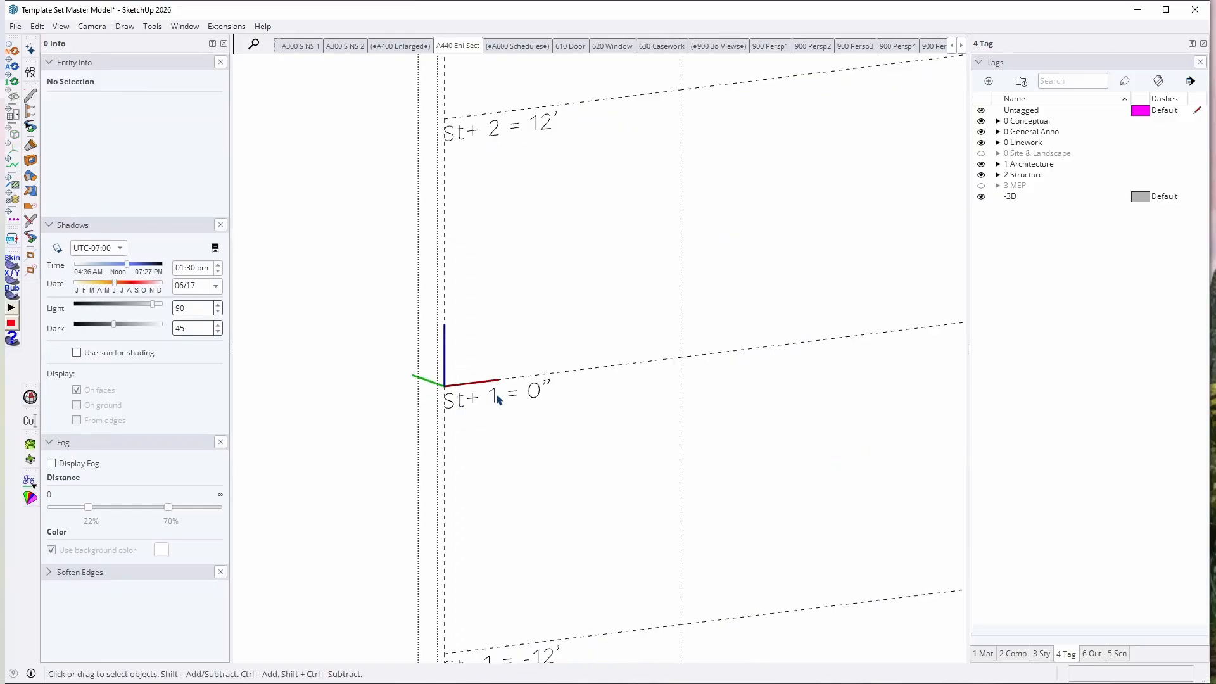
Step: Try moving and copying the St+ 1 = 0" label upward, starting with a 2' move, undo the changes and leave the group
click(497, 400)
key(m)
click(624, 467)
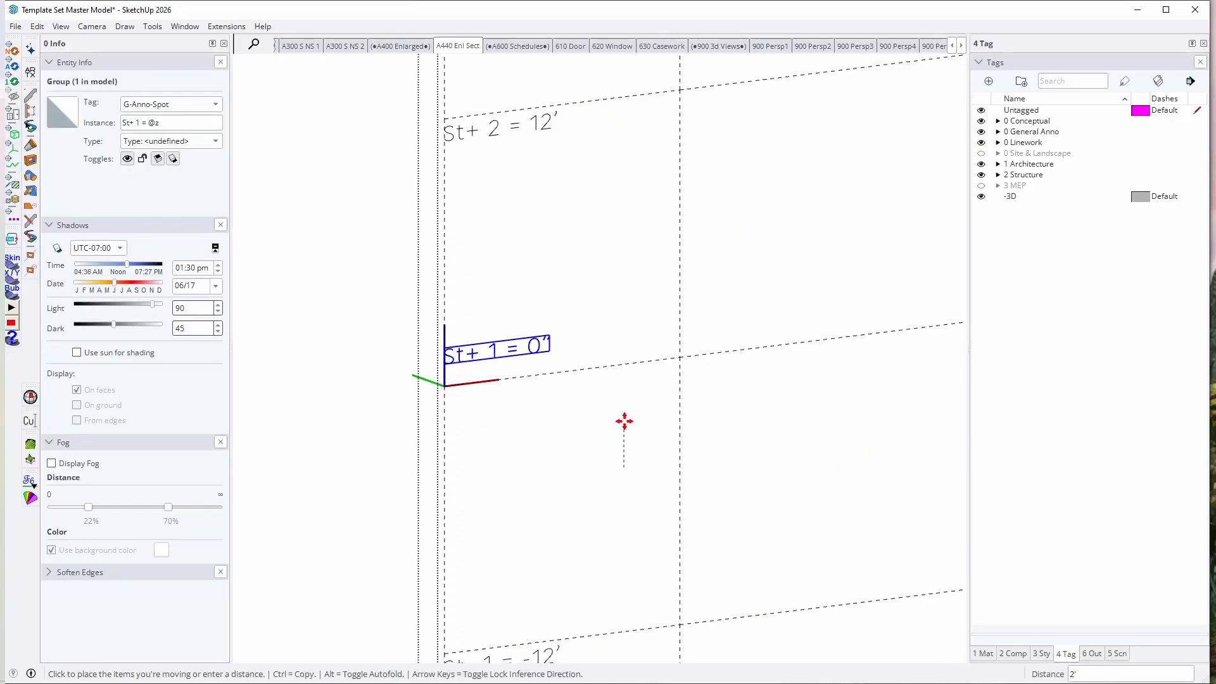
click(625, 421)
key(ctrl)
click(622, 418)
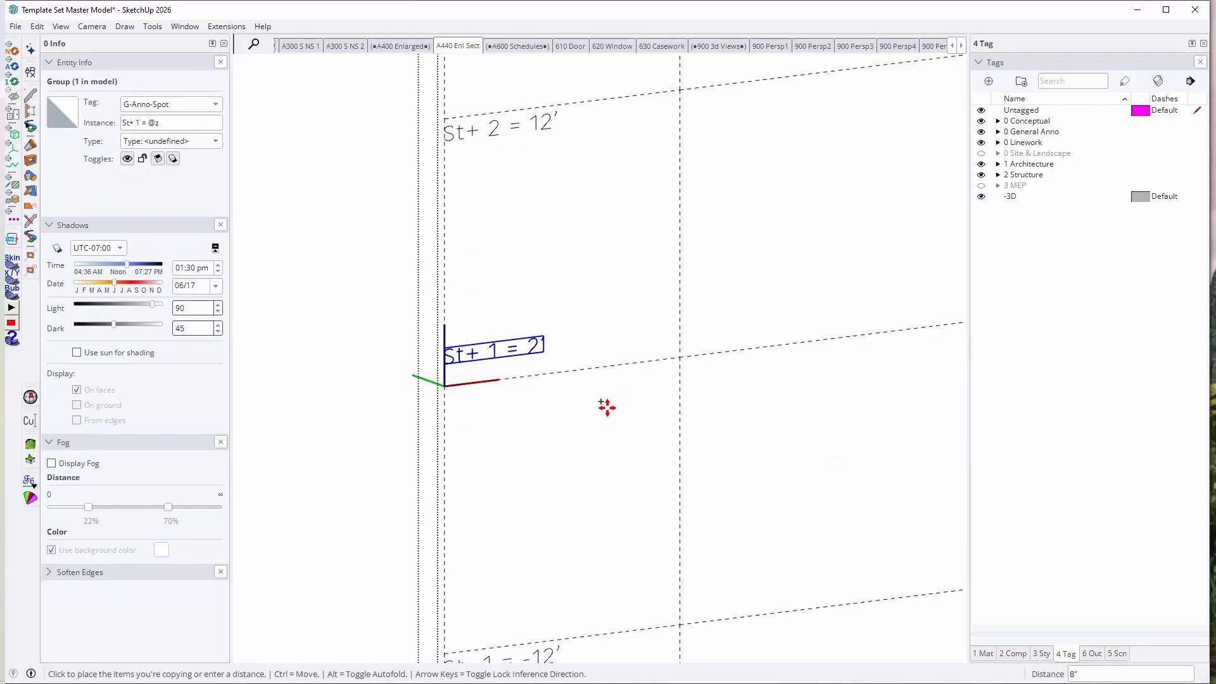
click(608, 397)
key(ctrl+z)
key(ctrl+z)
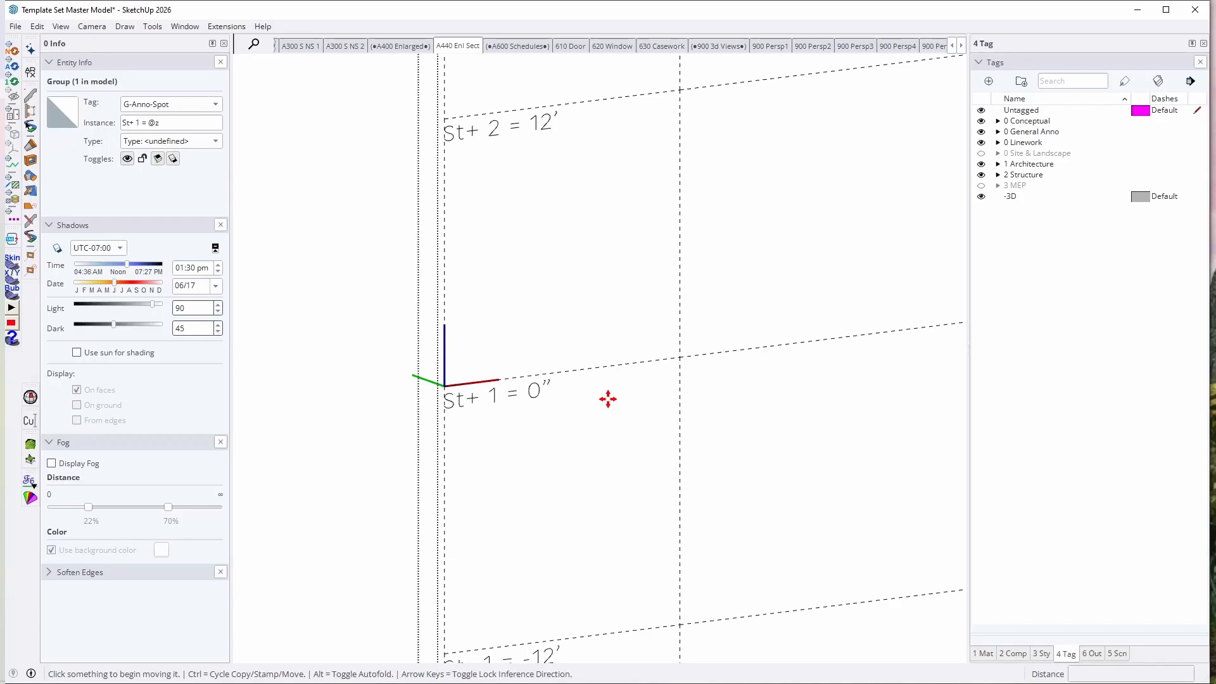
key(space)
key(Escape)
scroll(497, 404, down, 4)
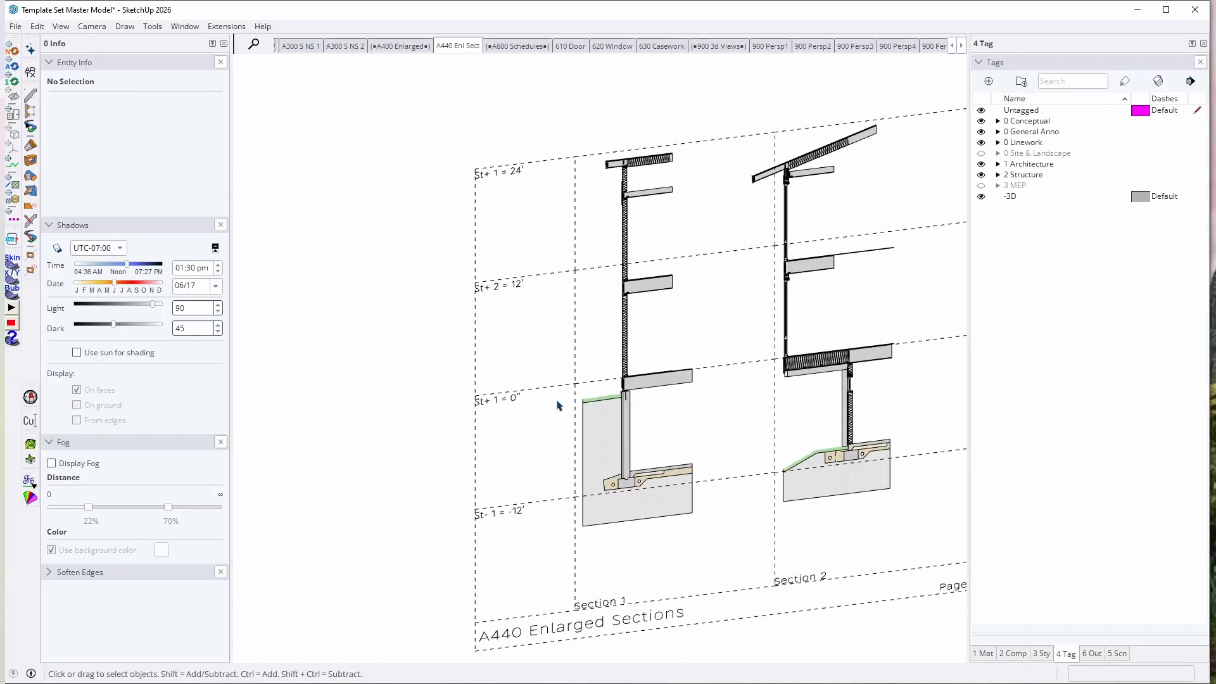
scroll(556, 405, up, 2)
key(t)
click(556, 382)
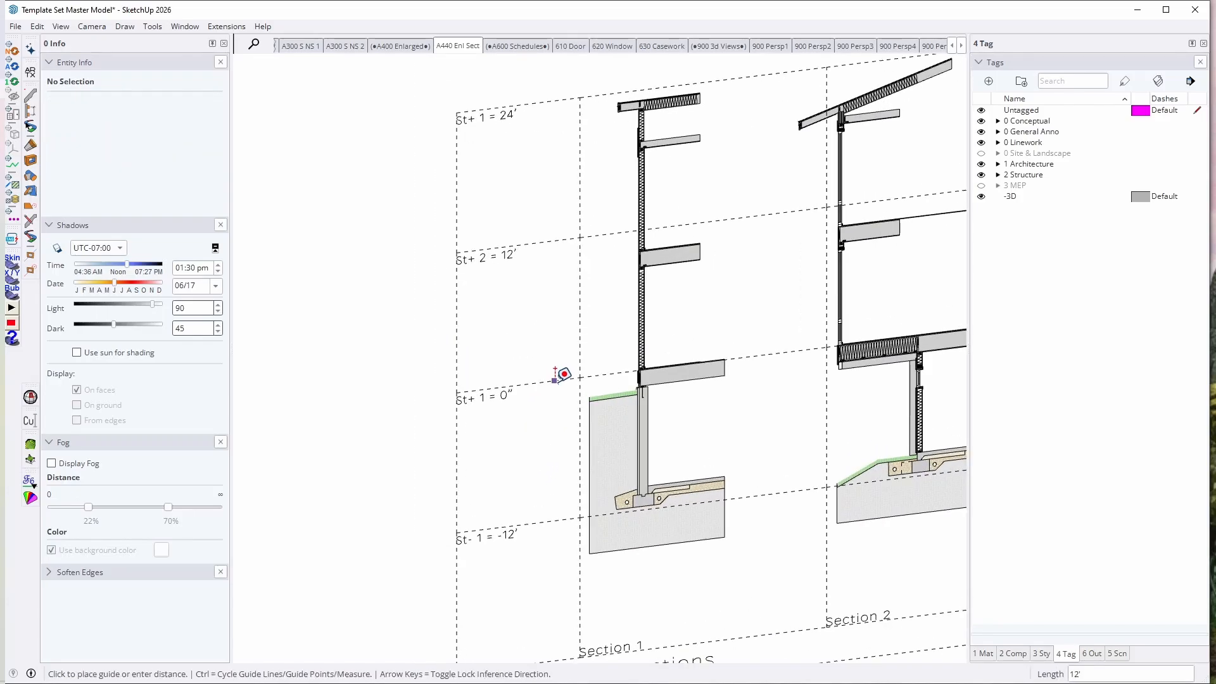
key(space)
double_click(461, 397)
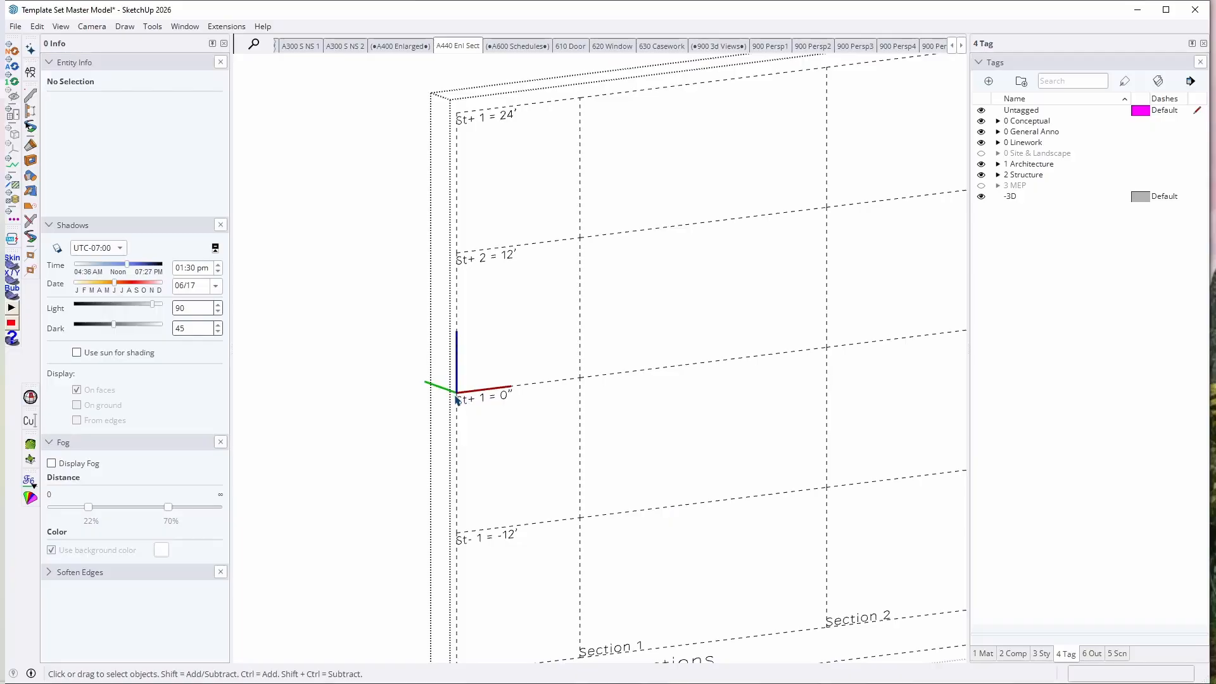
key(Escape)
scroll(500, 402, down, 3)
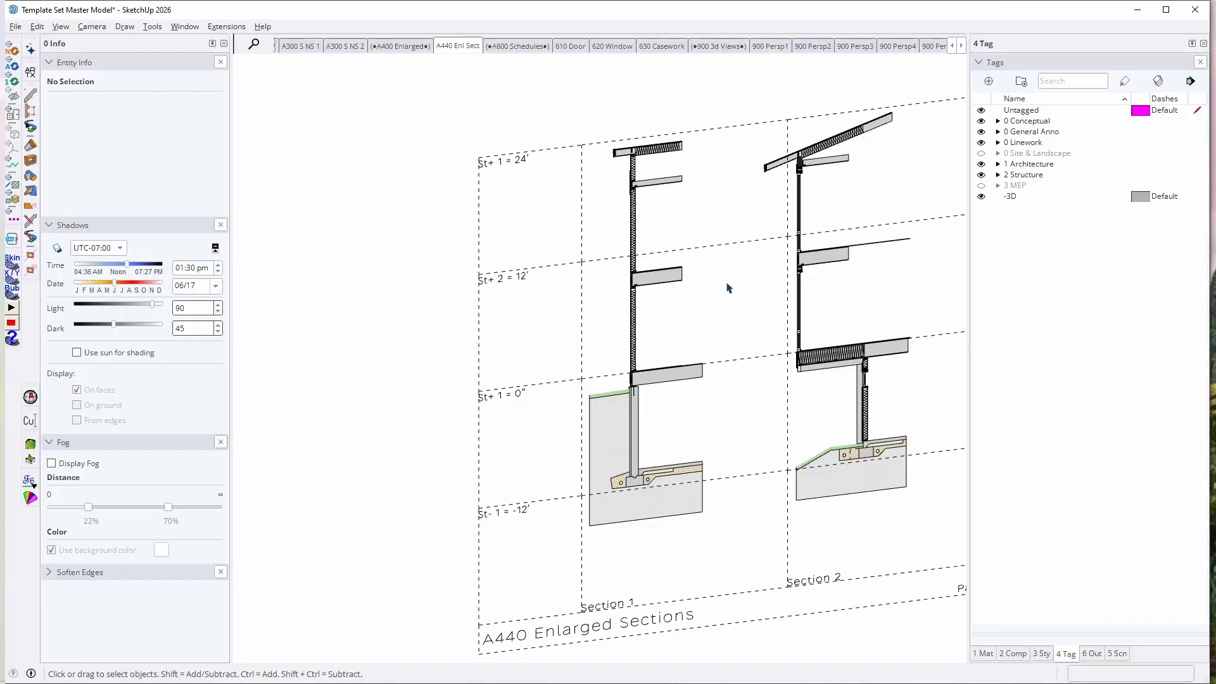
Step: View the story level labels on the Enlarged Sections A page in LayOut, and return to SketchUp's 610 Door scene
key(alt+Tab)
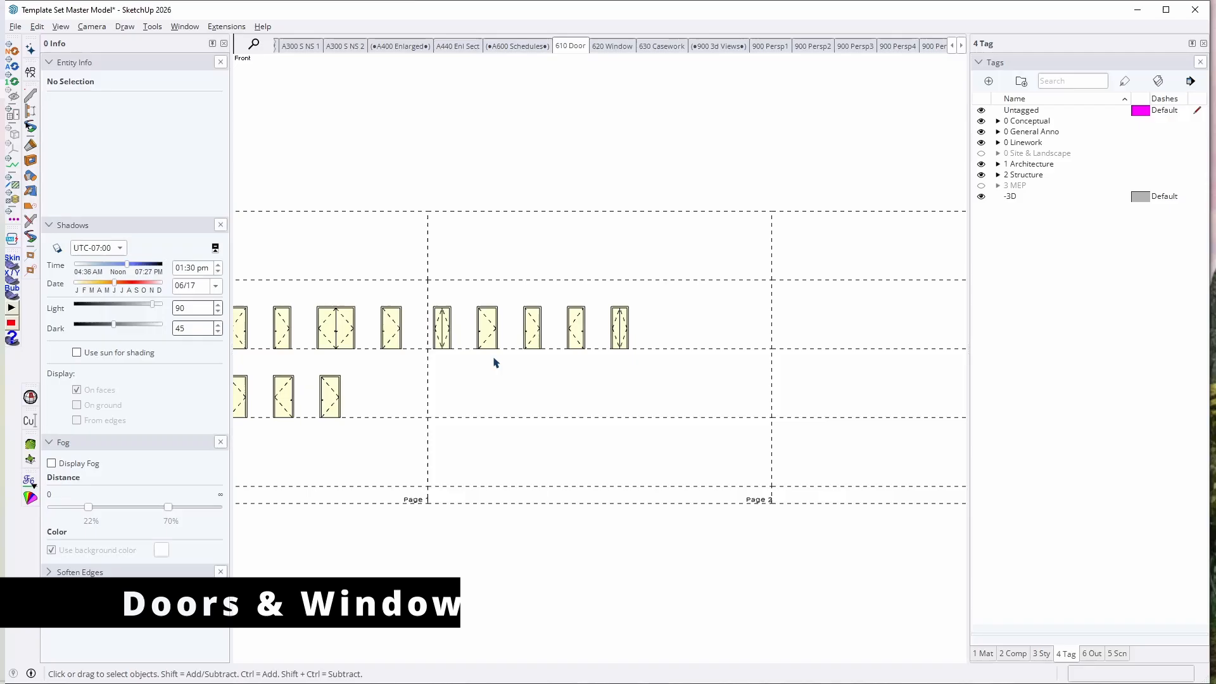
scroll(494, 361, down, 3)
scroll(278, 339, up, 9)
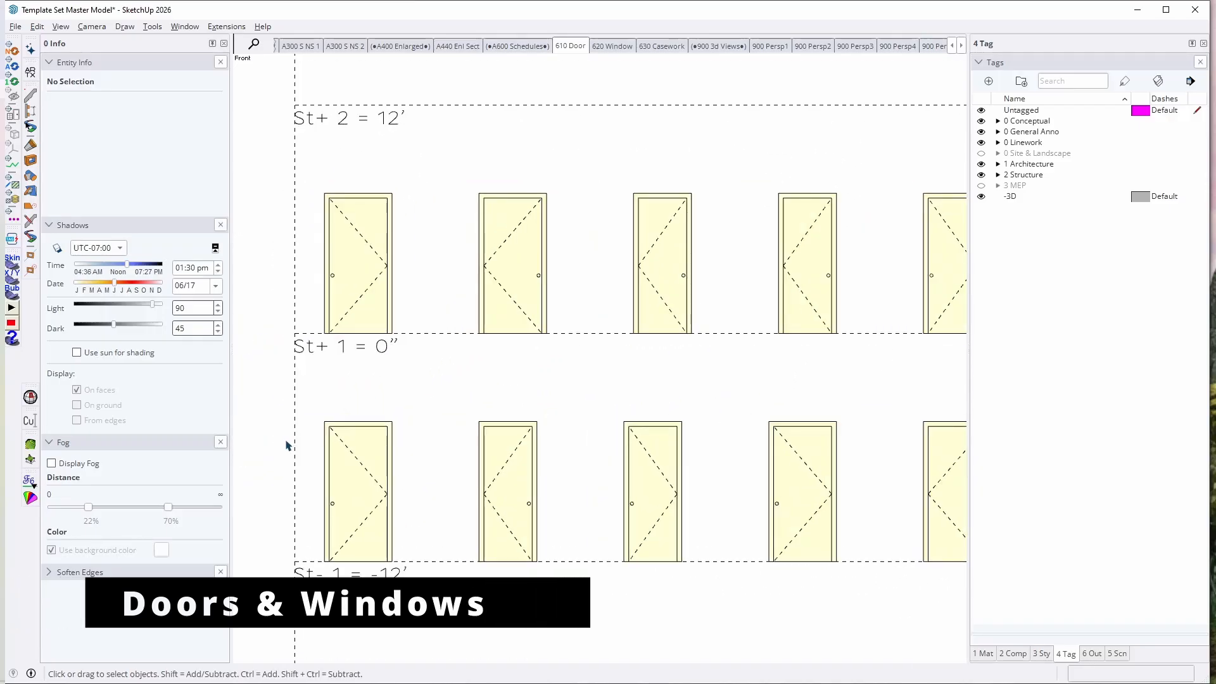
Step: View the A610 Door Schedule board at an angle in 3D and examine its rows of doors
scroll(673, 375, down, 3)
scroll(674, 375, up, 2)
middle_drag(464, 415, 609, 508)
scroll(673, 399, down, 4)
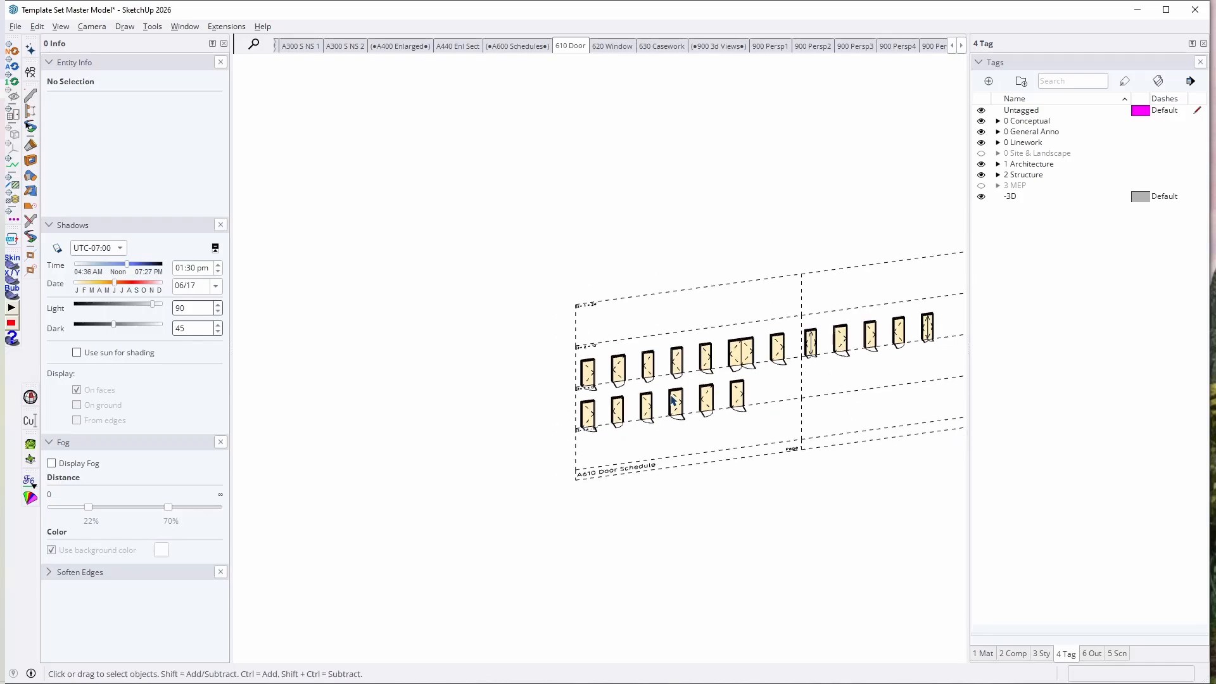
scroll(613, 364, up, 4)
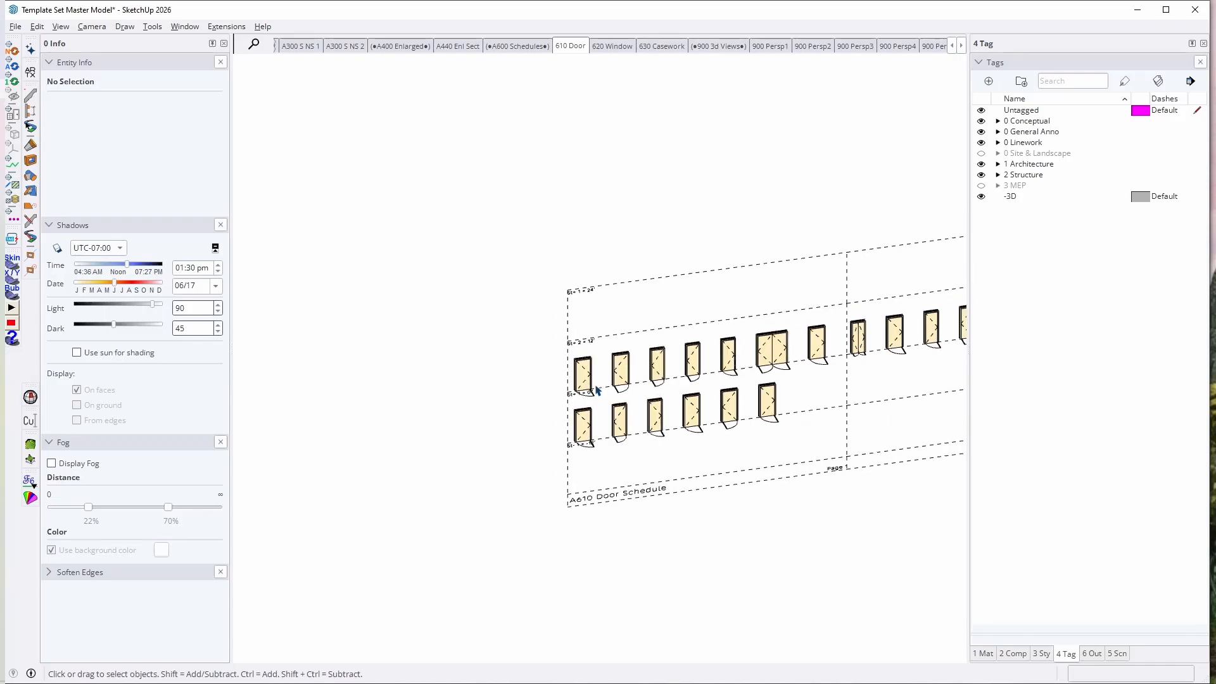
scroll(602, 382, down, 7)
Step: Go to the house model and select the window in the brick wall beside the balcony within its floor group
mouse_move(603, 382)
middle_down()
mouse_move(467, 307)
mouse_move(881, 368)
middle_up()
scroll(745, 383, up, 10)
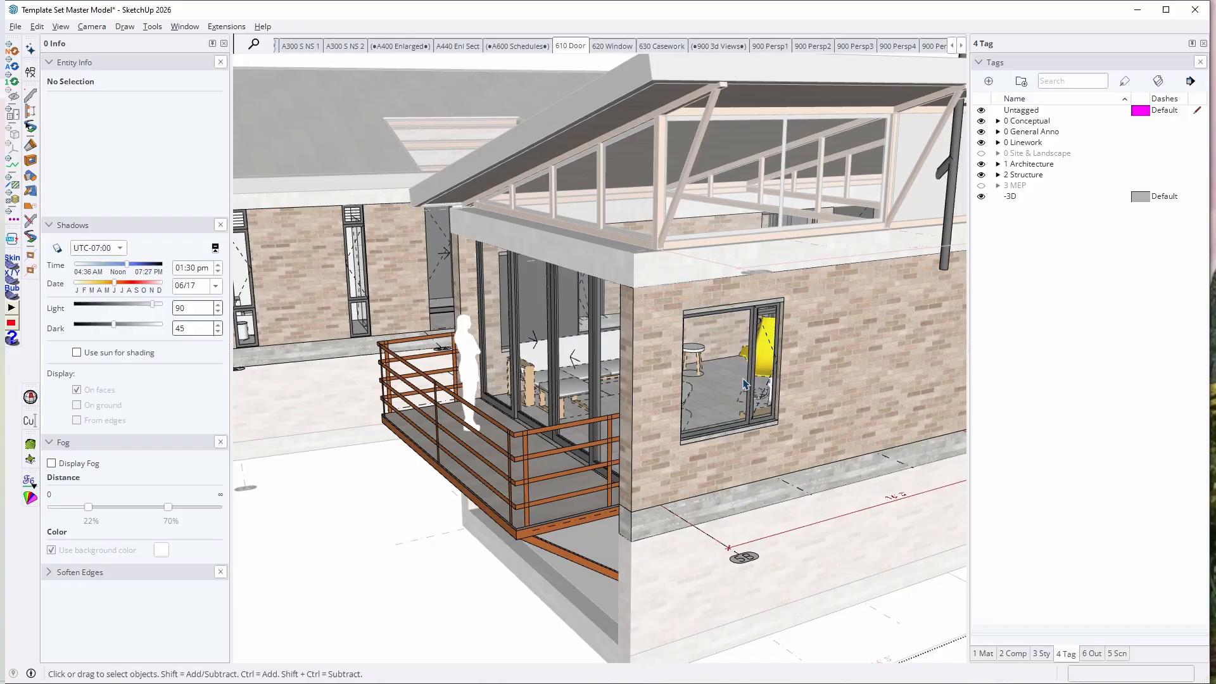
click(744, 383)
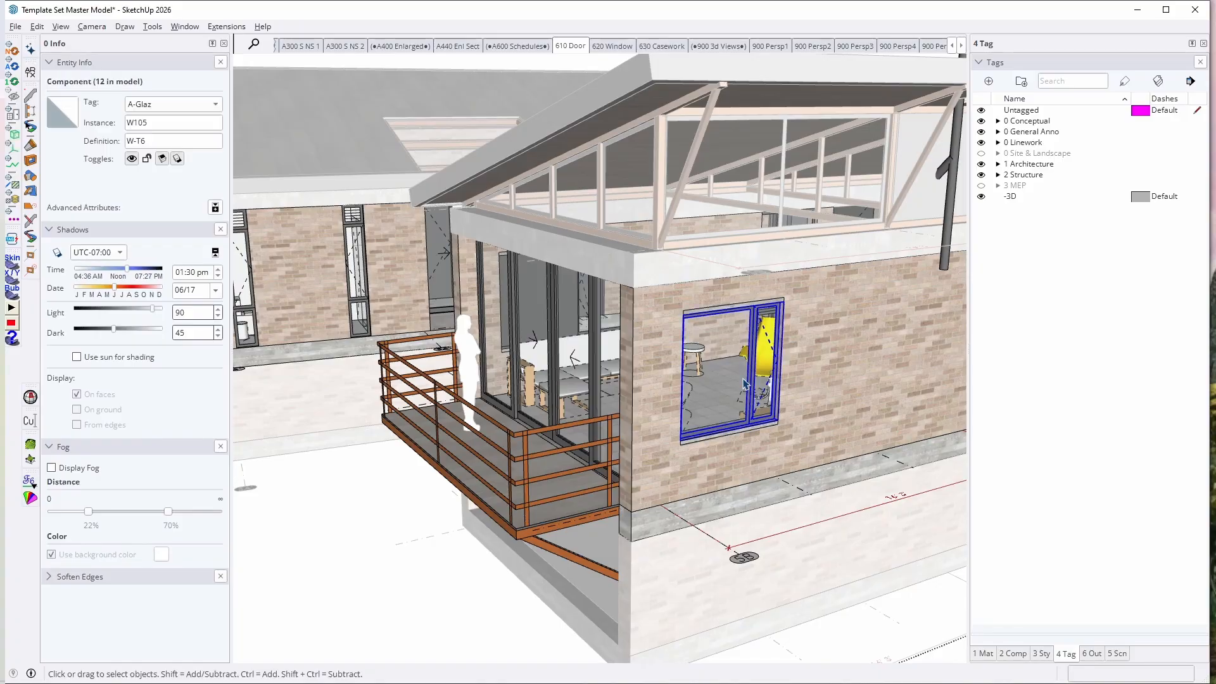
scroll(682, 380, down, 5)
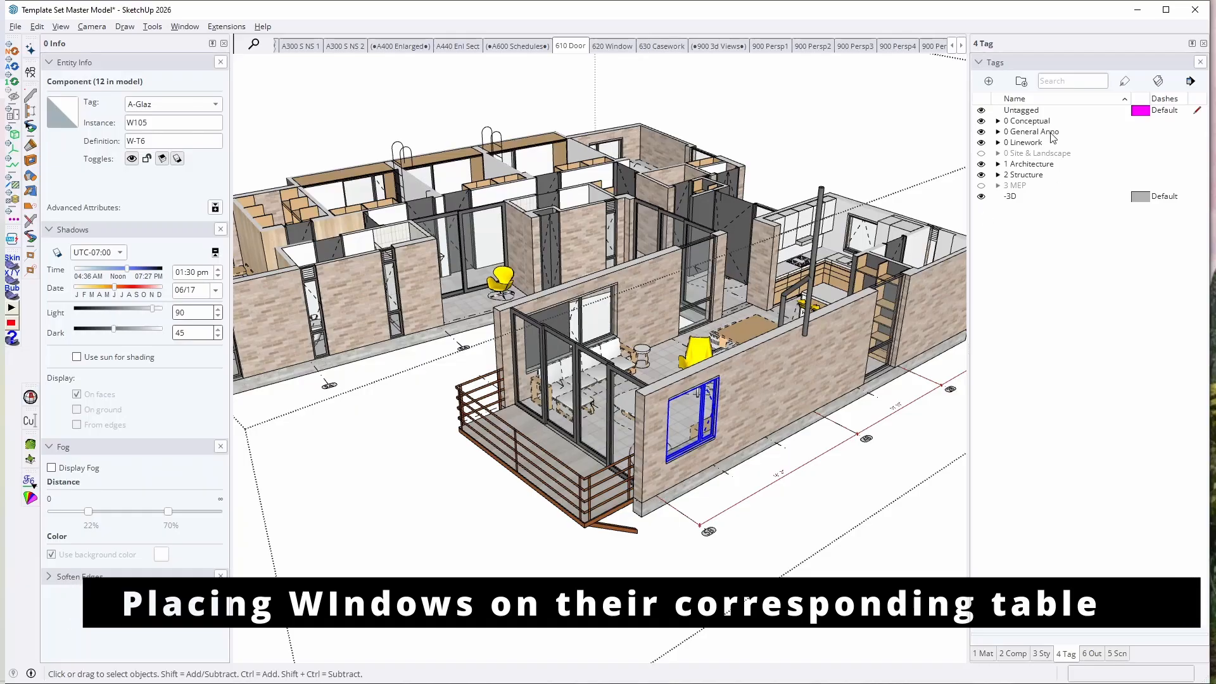
Step: Color the model by tag, and select the balcony's glazed doors and the adjacent window to check their names and tags
click(1159, 80)
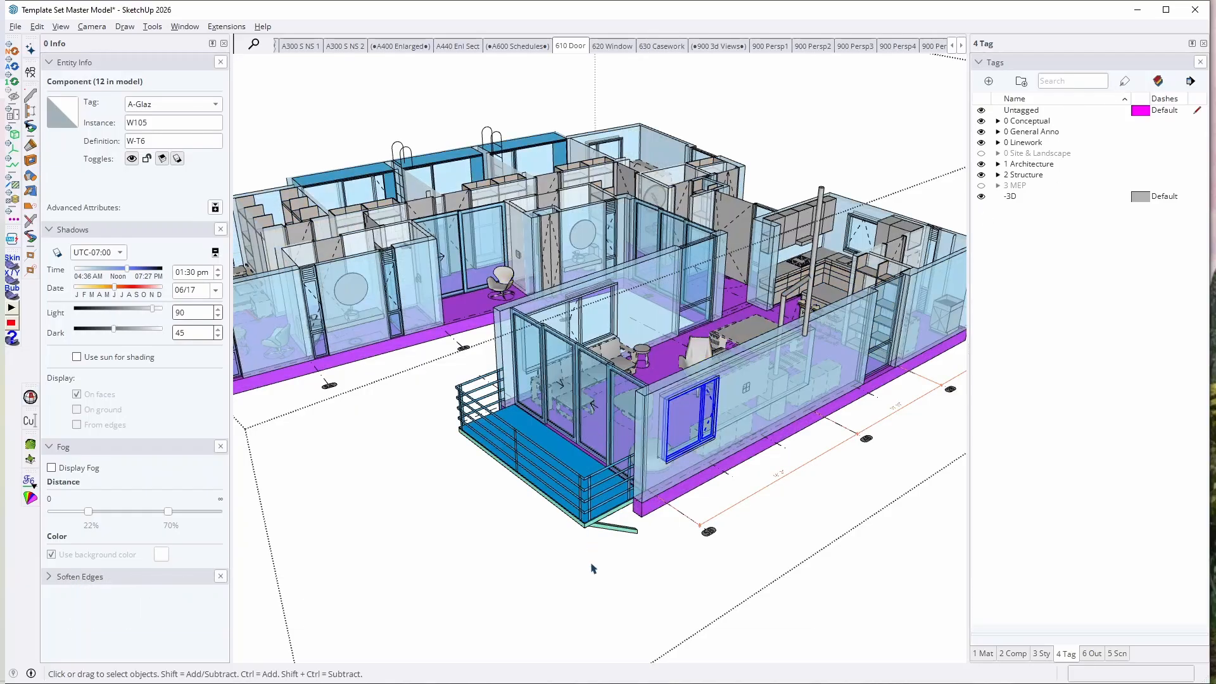
click(650, 399)
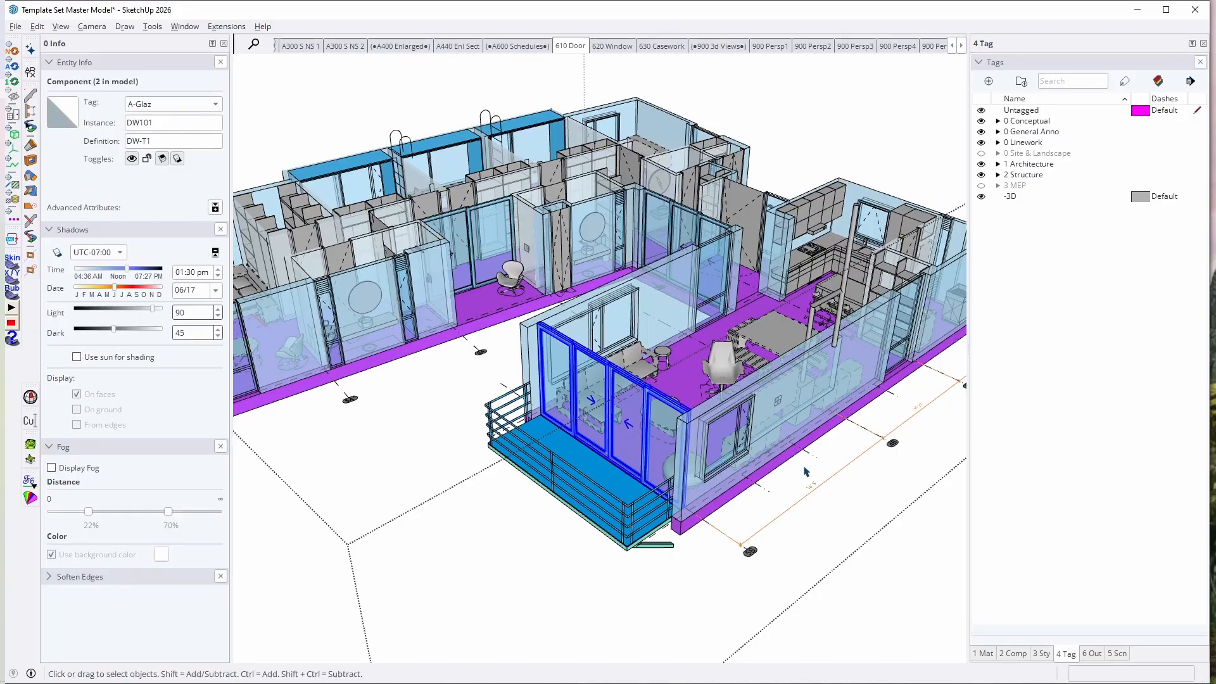
click(729, 441)
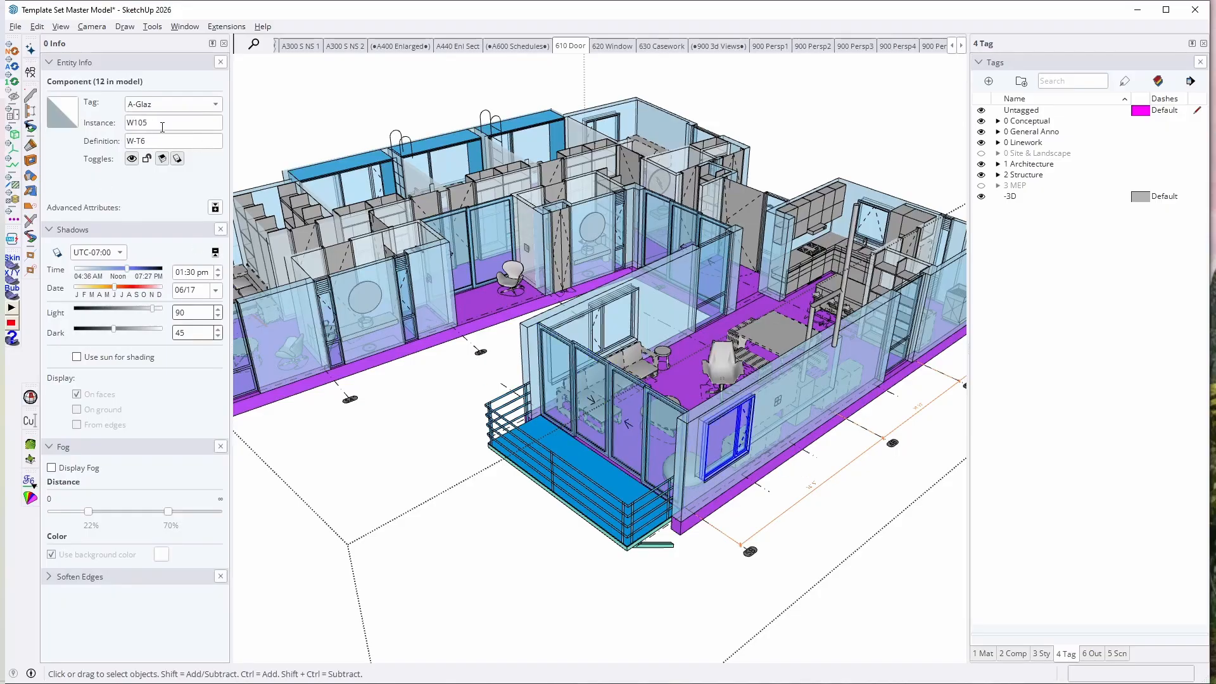
middle_drag(763, 406, 596, 374)
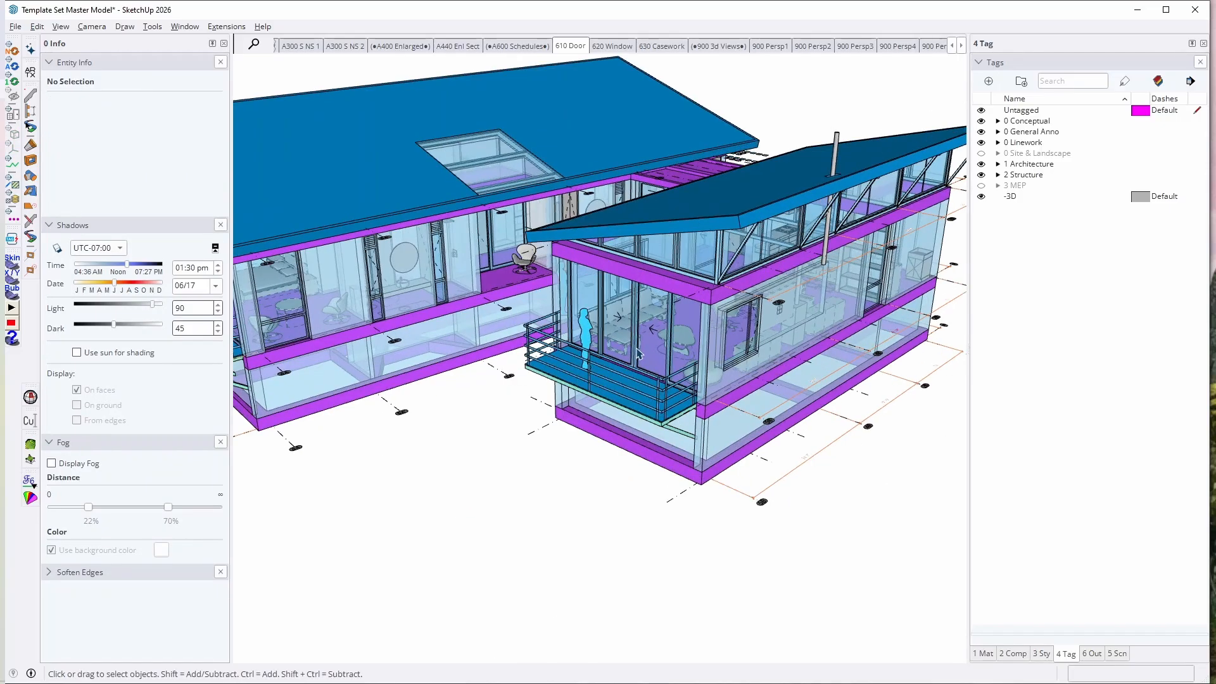
Step: Open the main floor group, expand the 1 Architecture tag folder, and select everything tagged A-Glaz
double_click(638, 354)
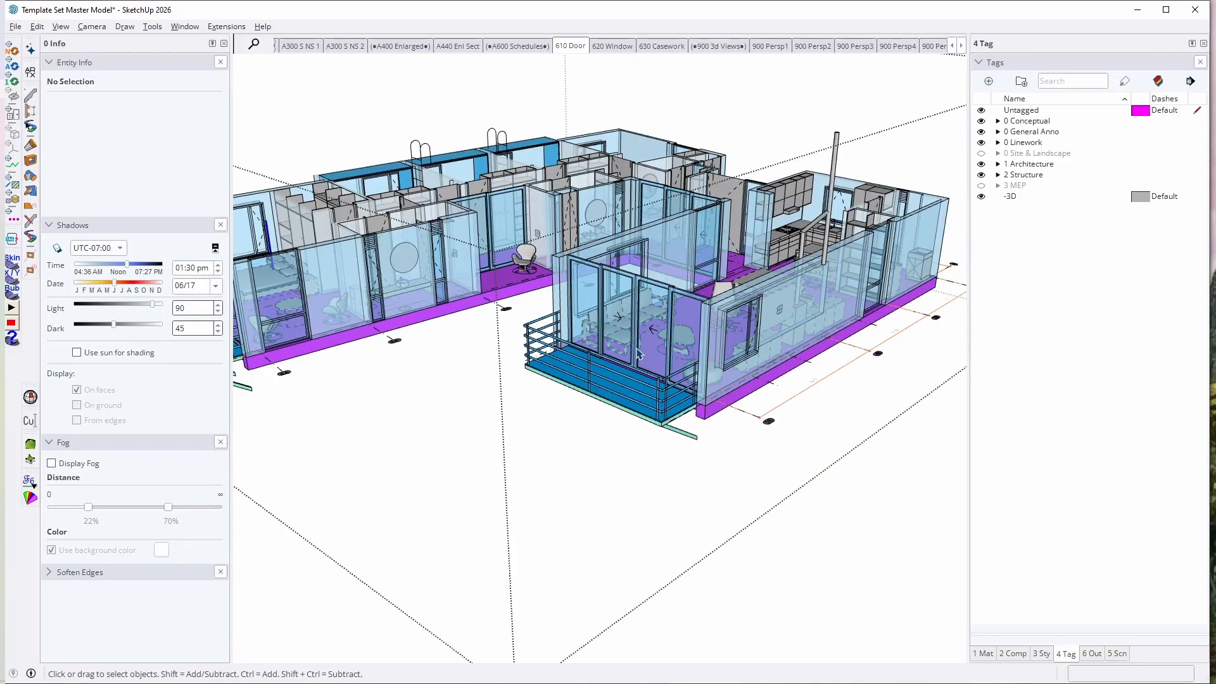
middle_drag(638, 354, 679, 389)
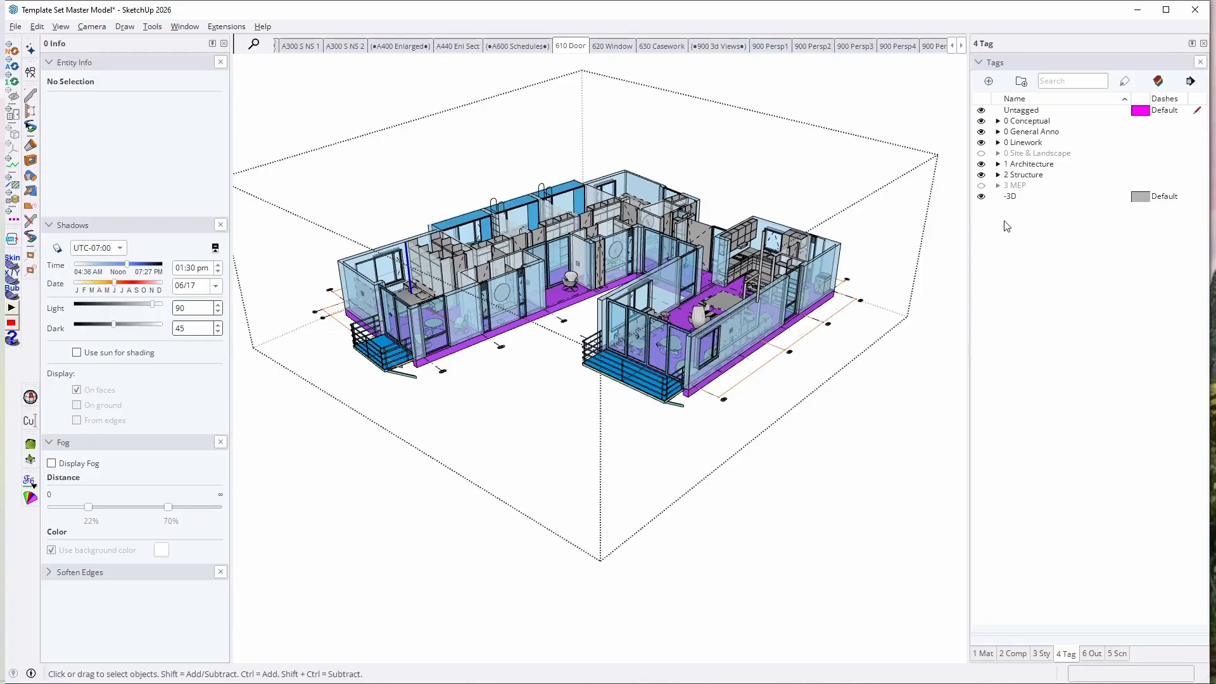
click(633, 344)
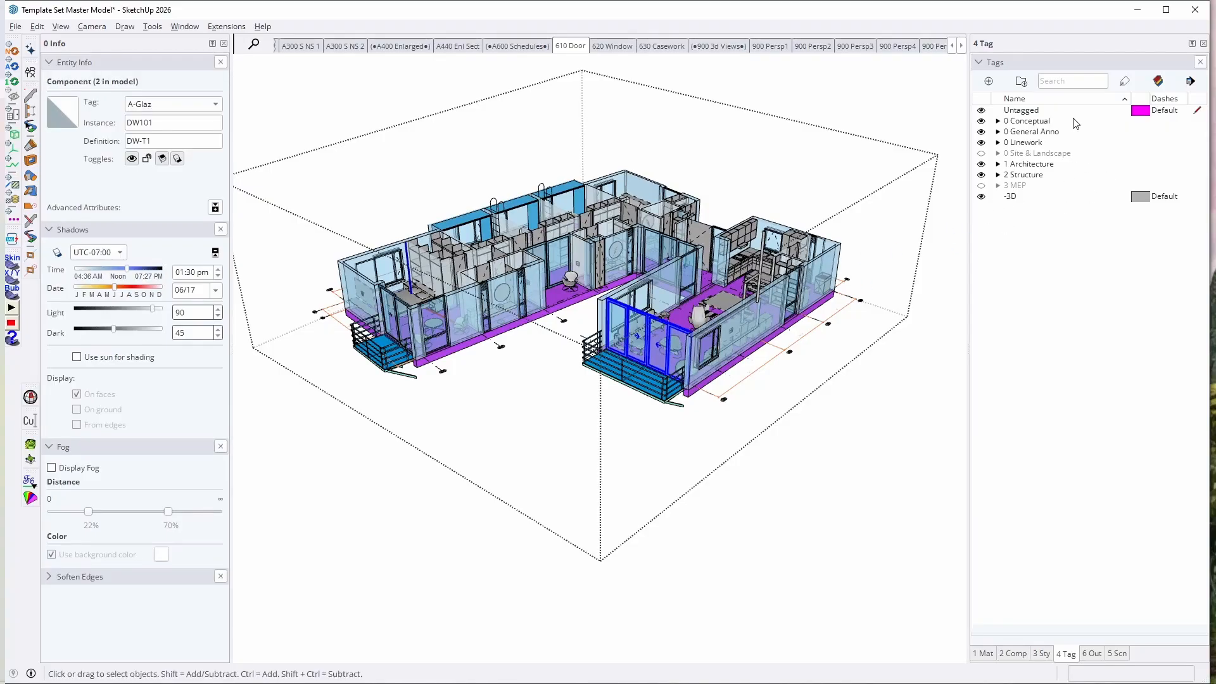
click(998, 164)
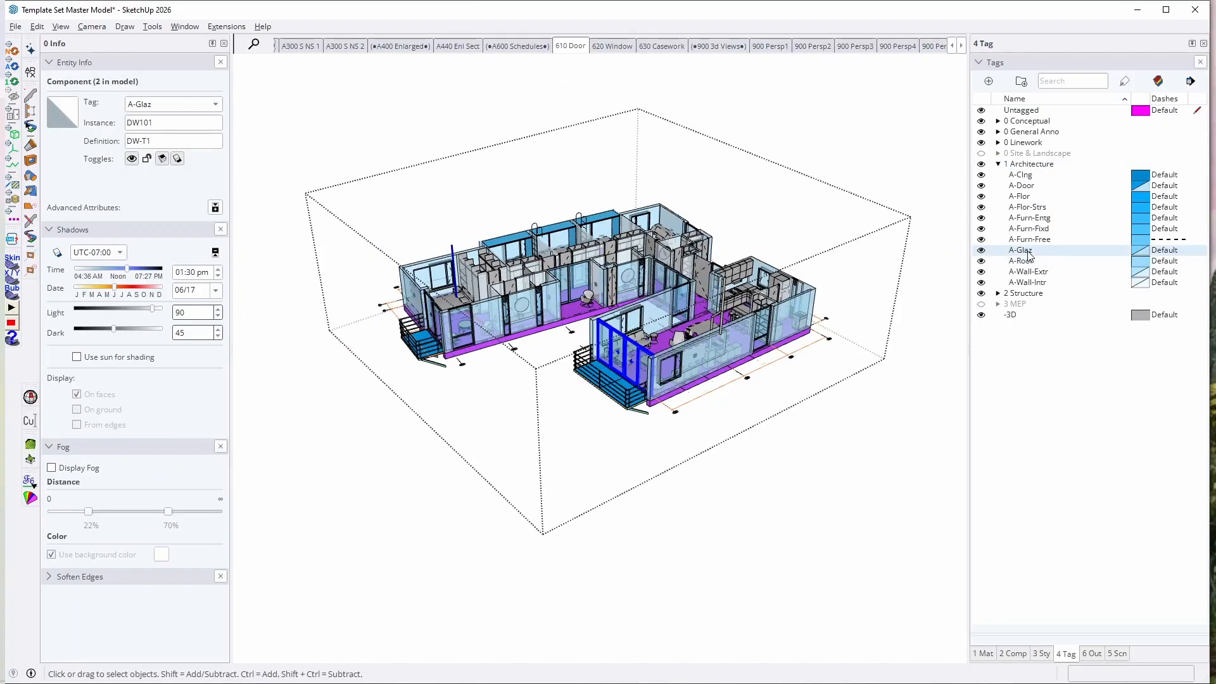
right_click(1029, 249)
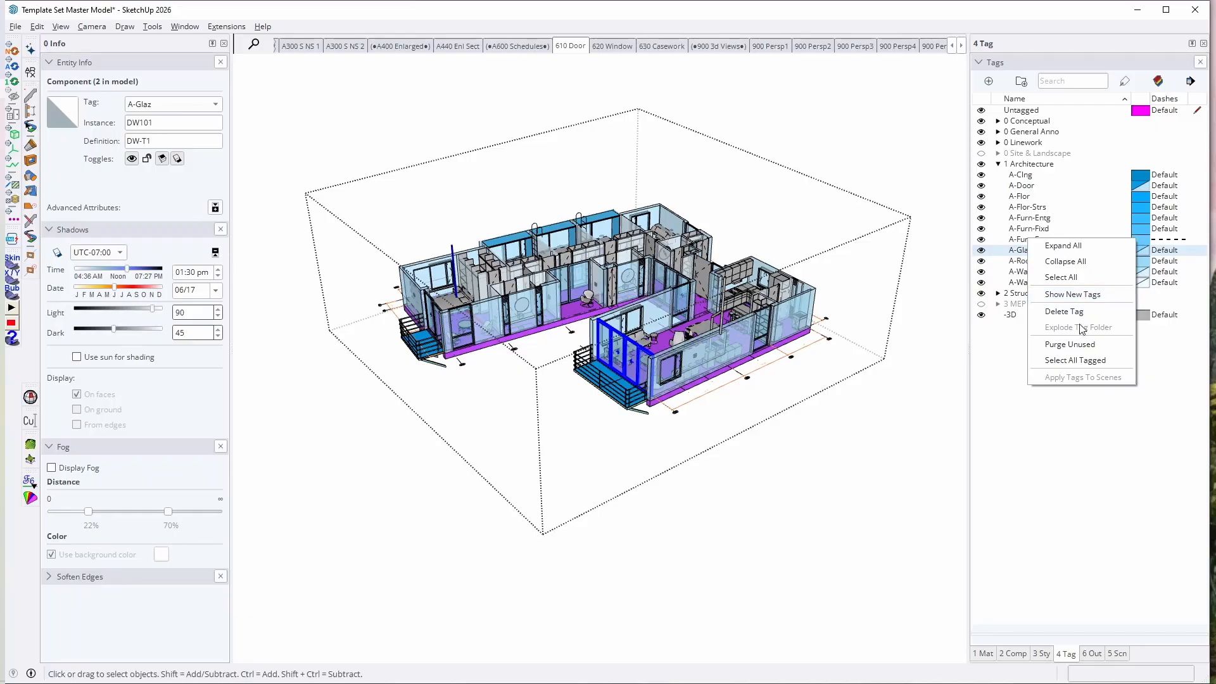
click(1089, 360)
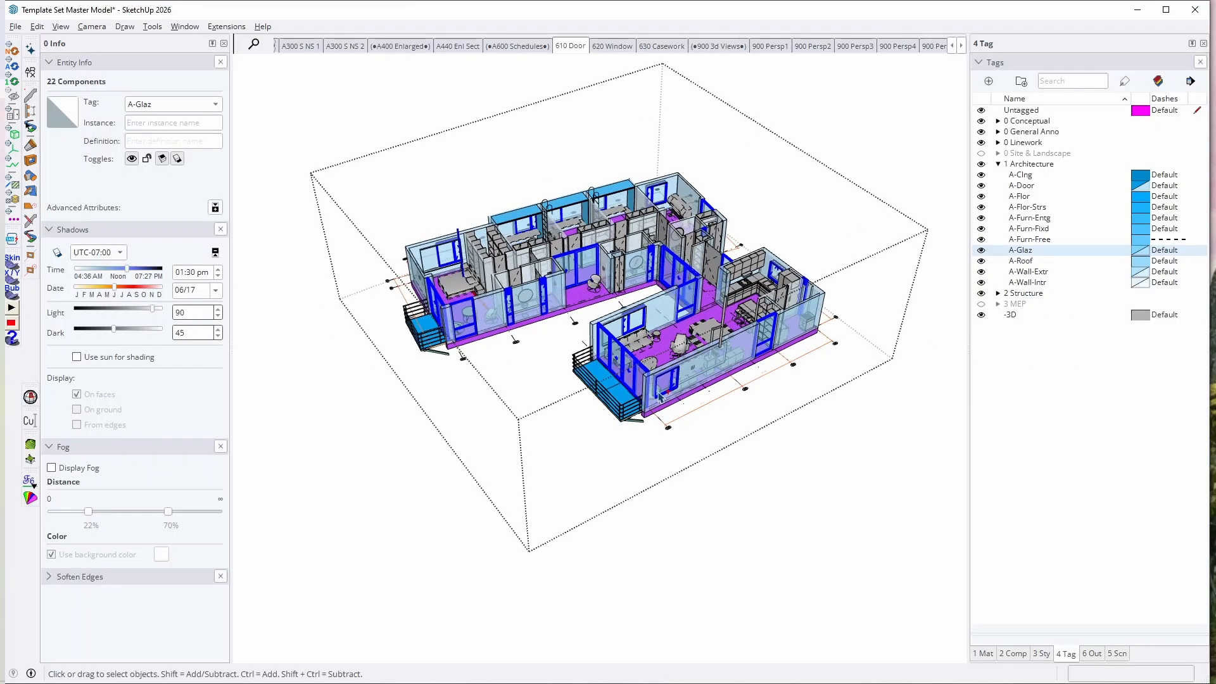
Step: Deselect and leave the floor group, expand the 0 Conceptual tag folder, and make the CO-600-Window Schedule tag visible
scroll(586, 345, down, 3)
click(794, 314)
scroll(589, 382, down, 5)
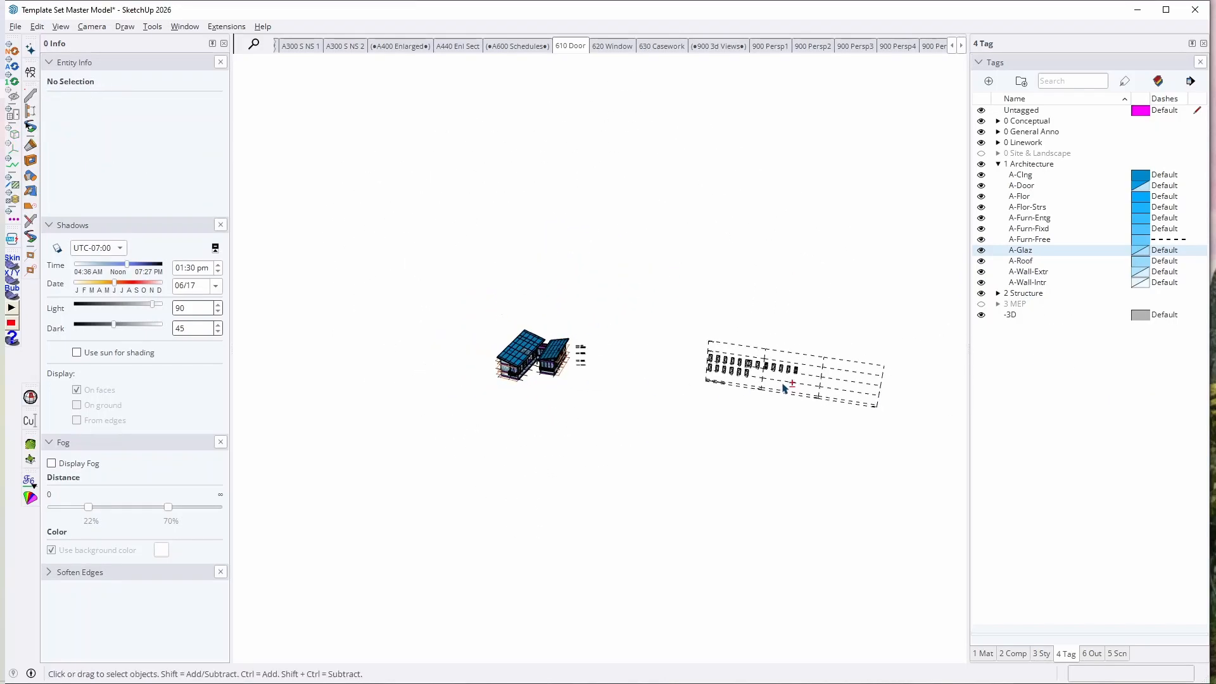
middle_drag(787, 386, 902, 269)
double_click(1030, 121)
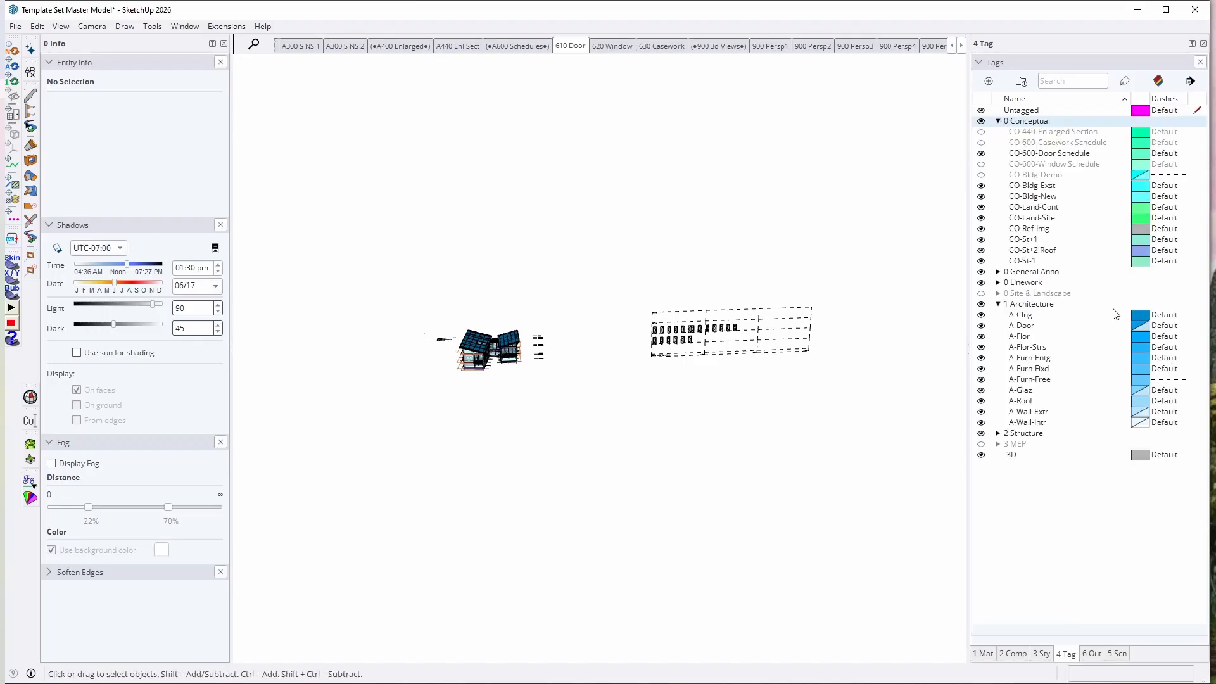
click(981, 164)
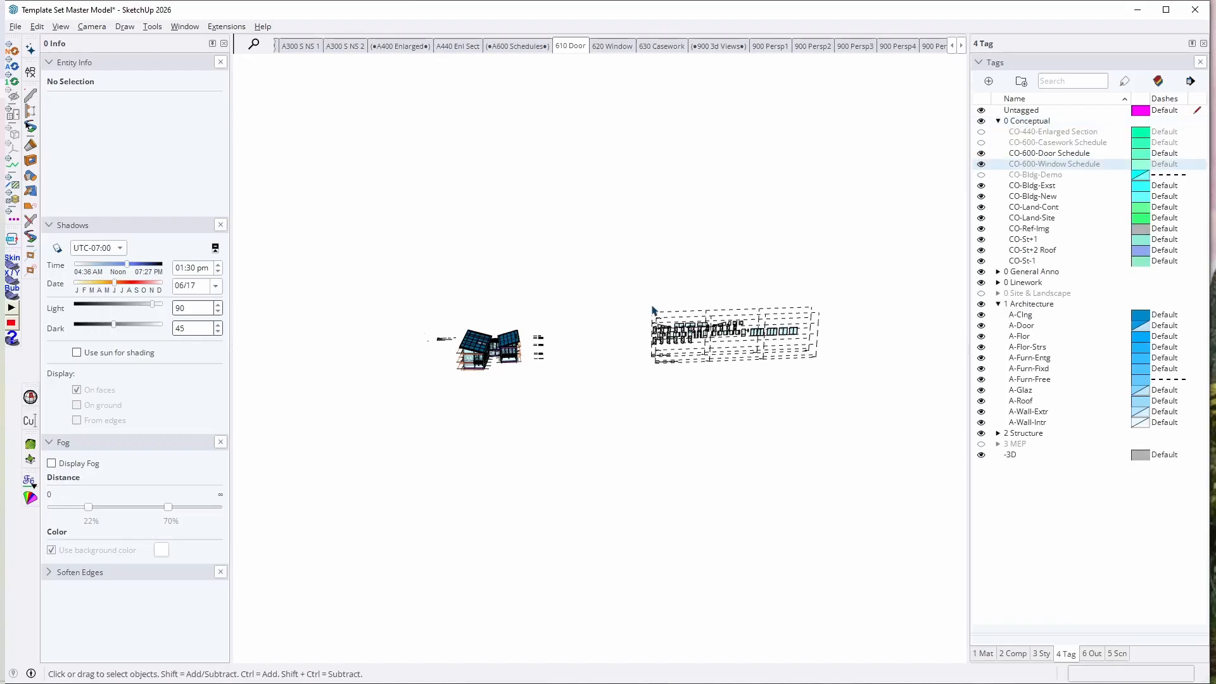
scroll(658, 324, up, 6)
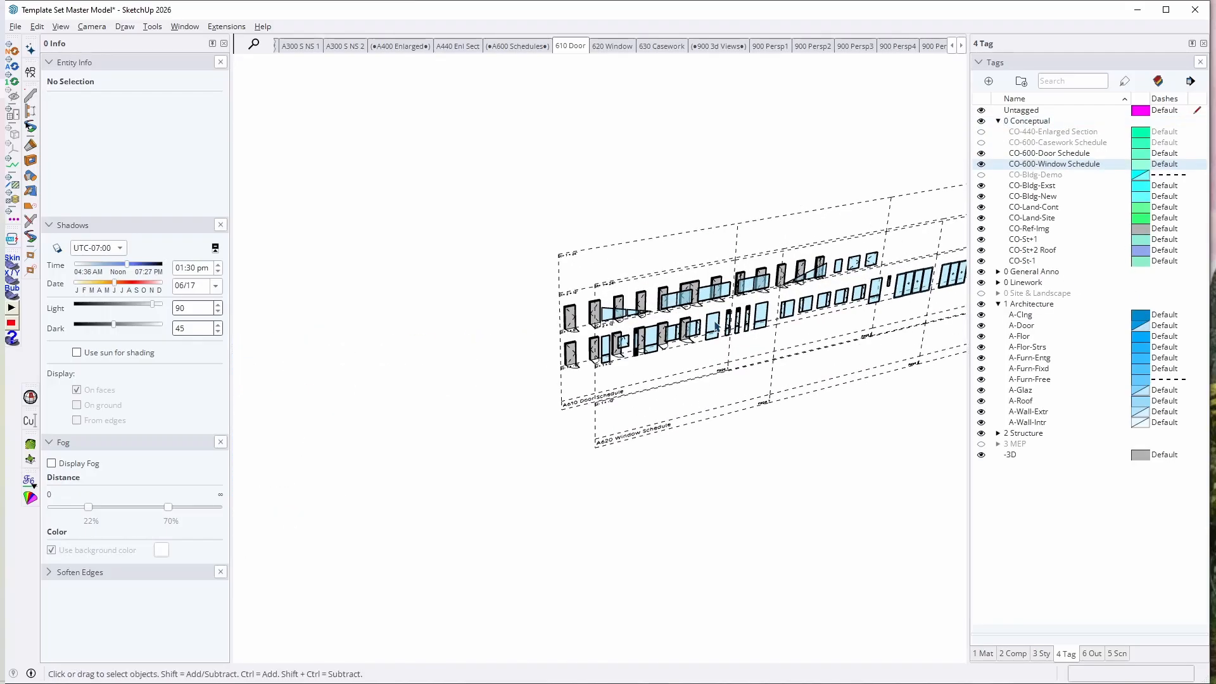
Step: Open the A620 Window Schedule group and examine its windows arranged along the story lines up close
middle_drag(658, 323, 641, 203)
scroll(470, 397, up, 8)
scroll(470, 397, down, 4)
middle_drag(470, 397, 611, 367)
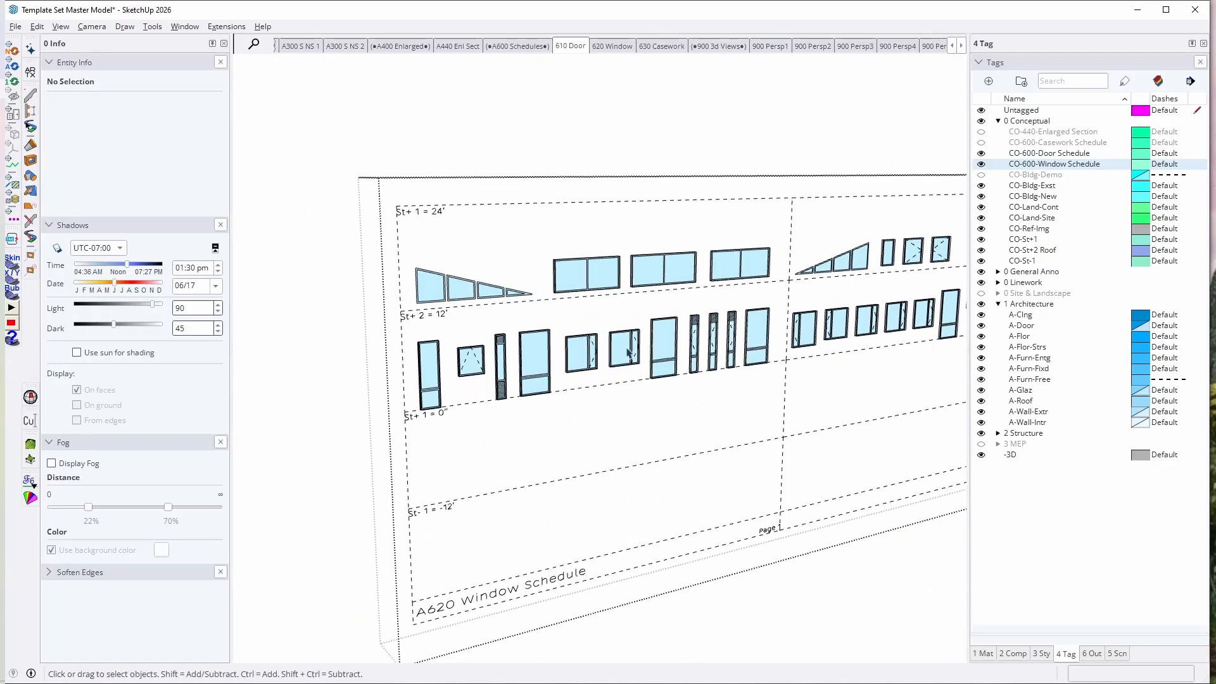
shift+middle_drag(690, 375, 655, 378)
scroll(415, 420, up, 3)
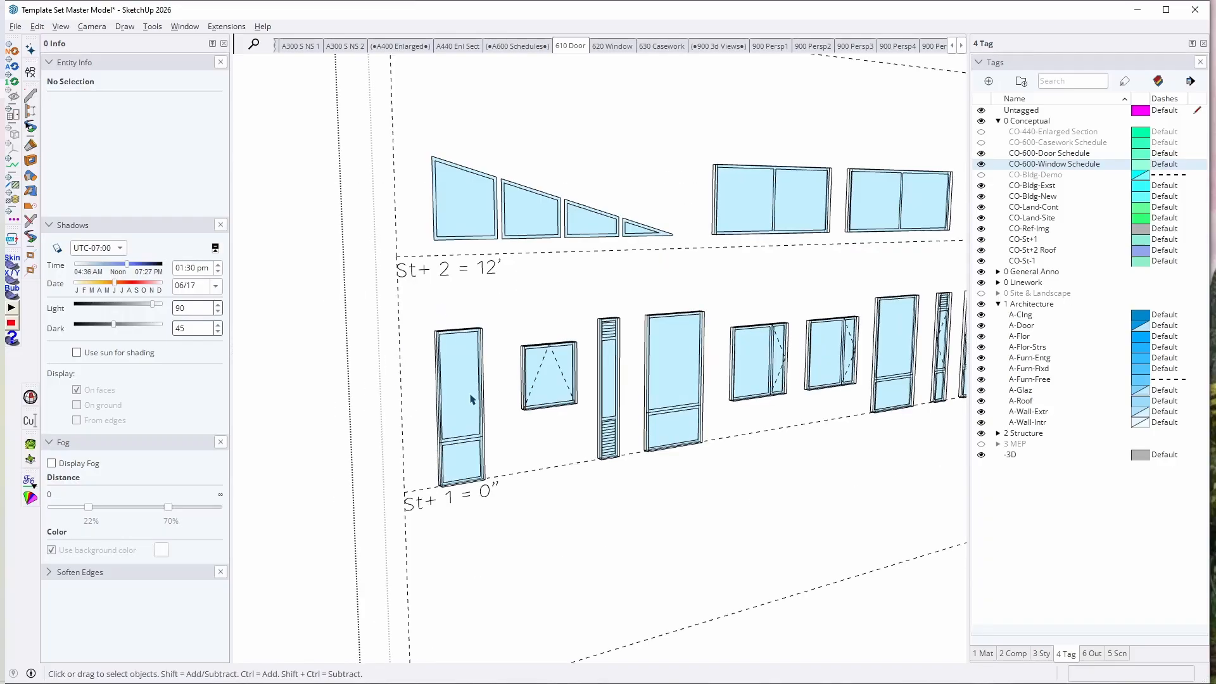
scroll(476, 372, up, 2)
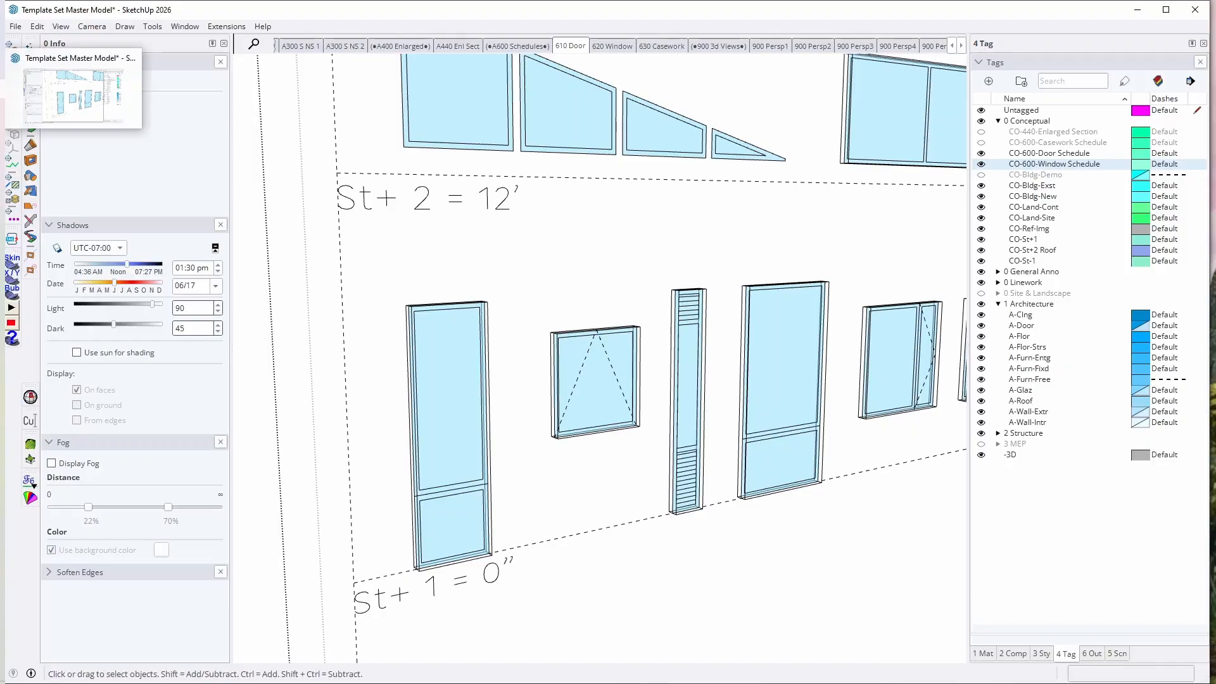
Step: Switch to the A600 Doors, Windows, Casework Template Set in LayOut and go to the Window Schedule A page
click(2, 91)
click(778, 48)
key(Page_Down)
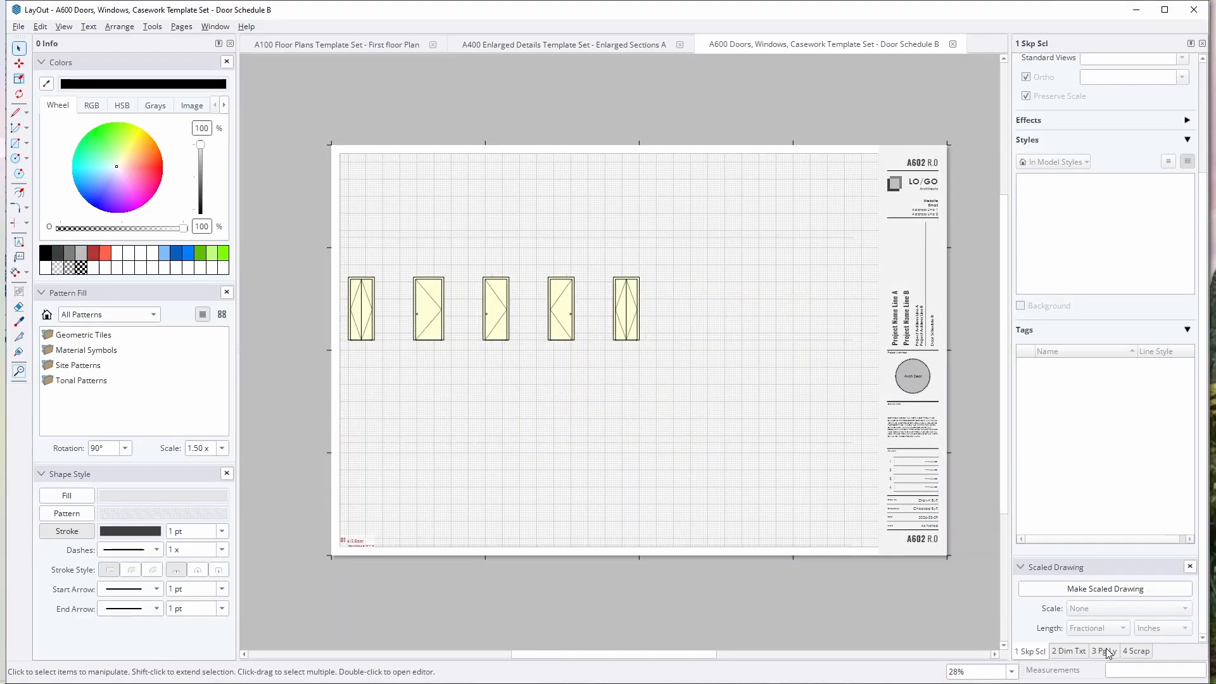
key(Page_Down)
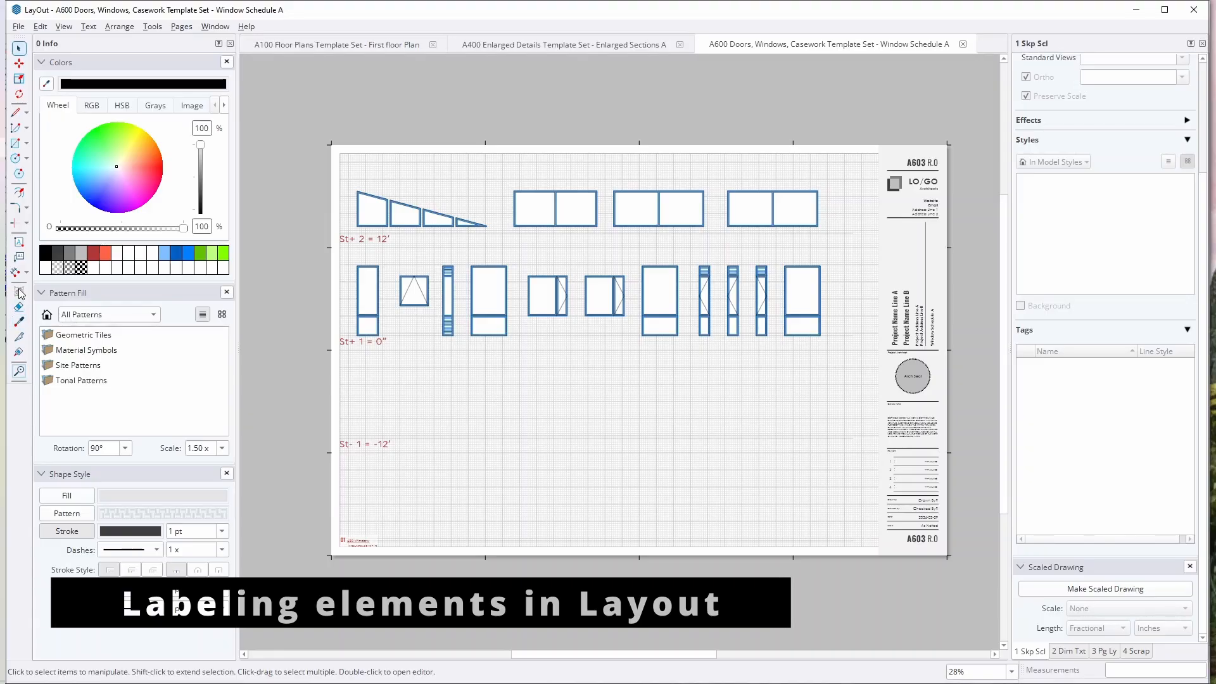
Step: Label the large two-pane window in the middle row with its component instance name, W104
click(19, 257)
scroll(531, 309, up, 5)
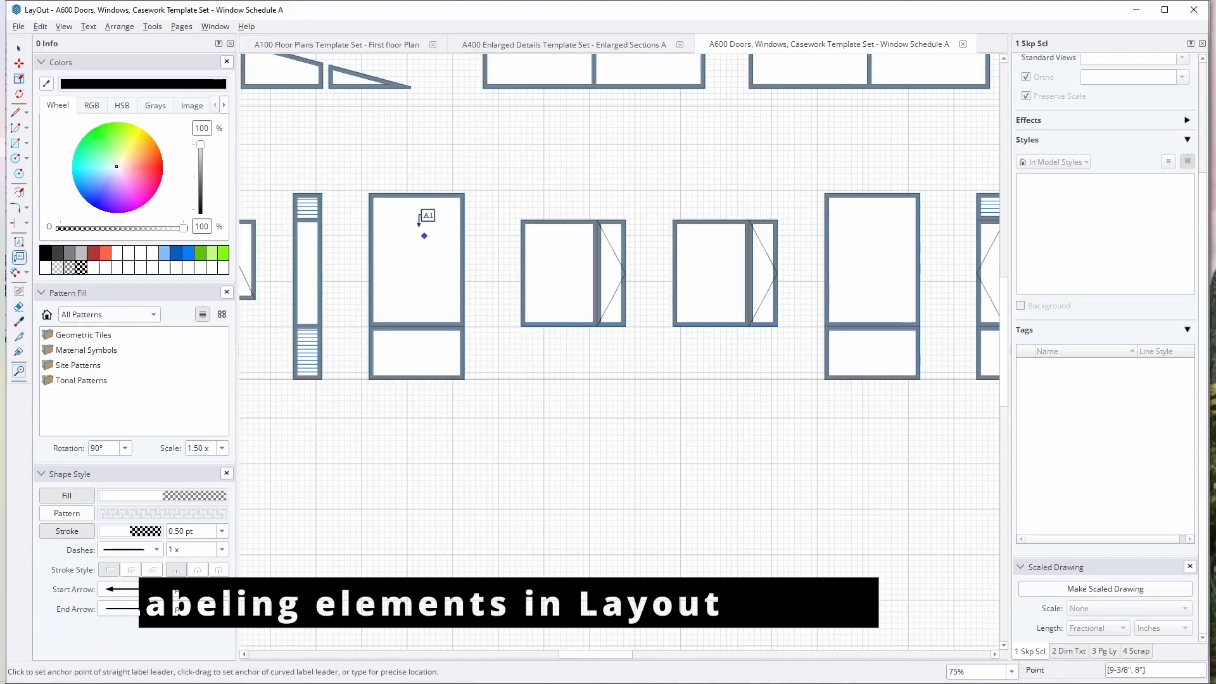
click(420, 226)
double_click(480, 158)
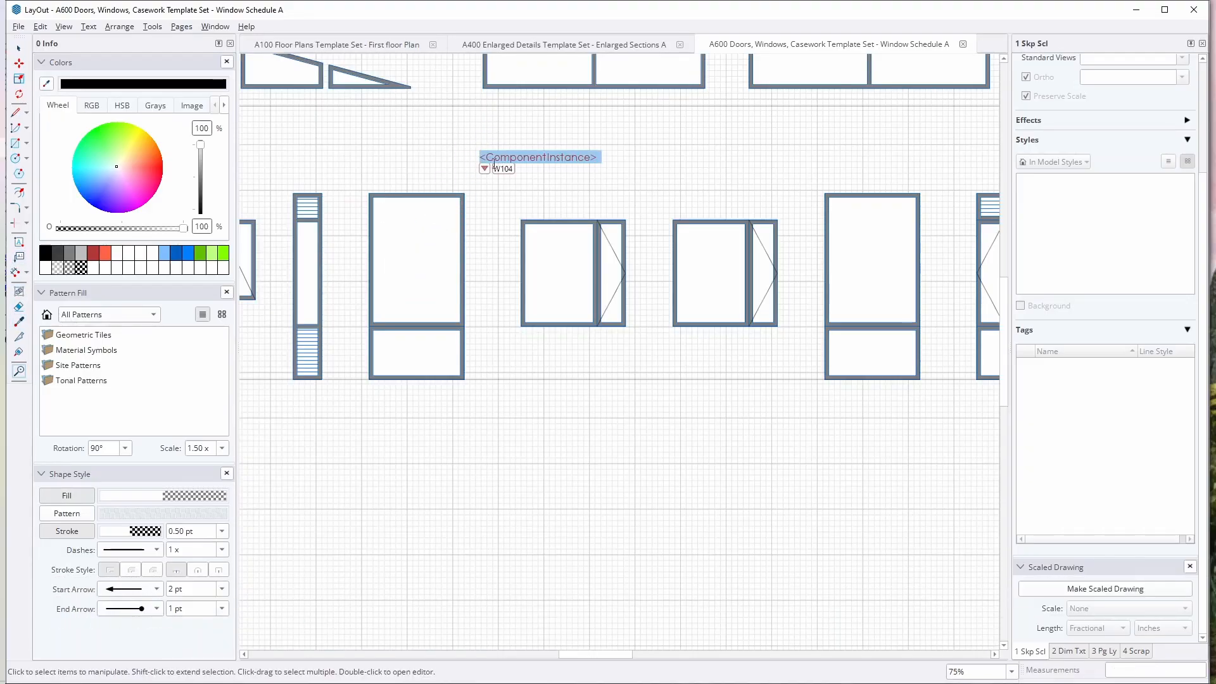
click(485, 168)
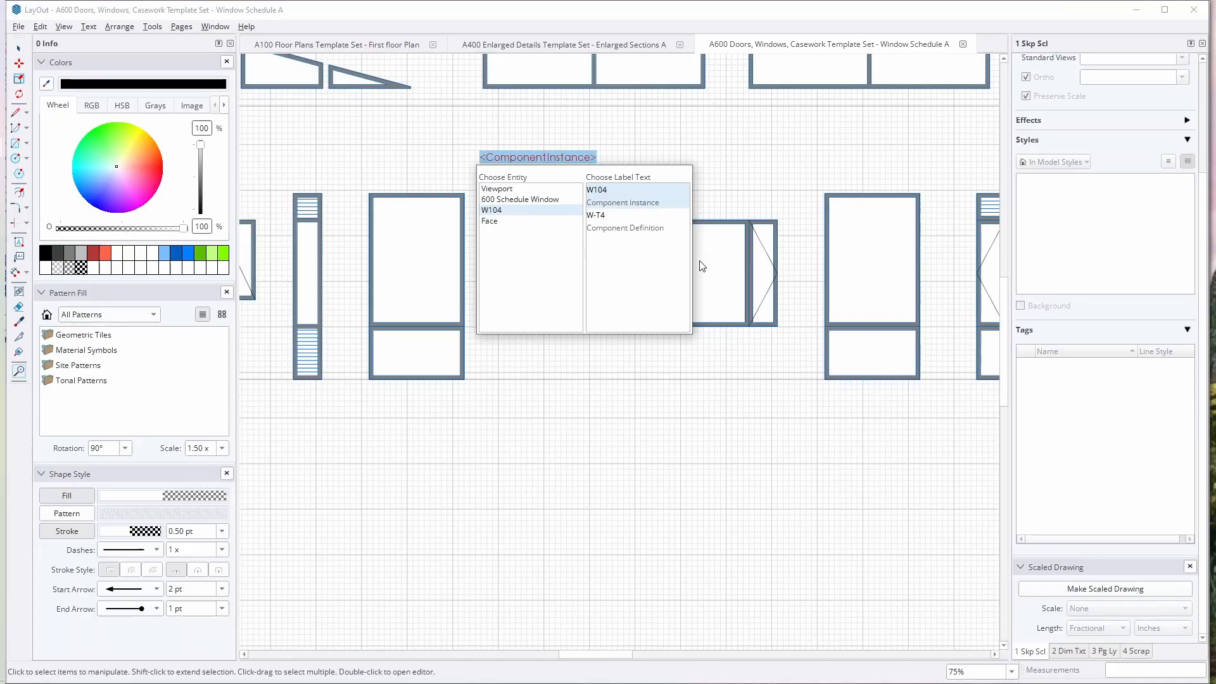
click(574, 381)
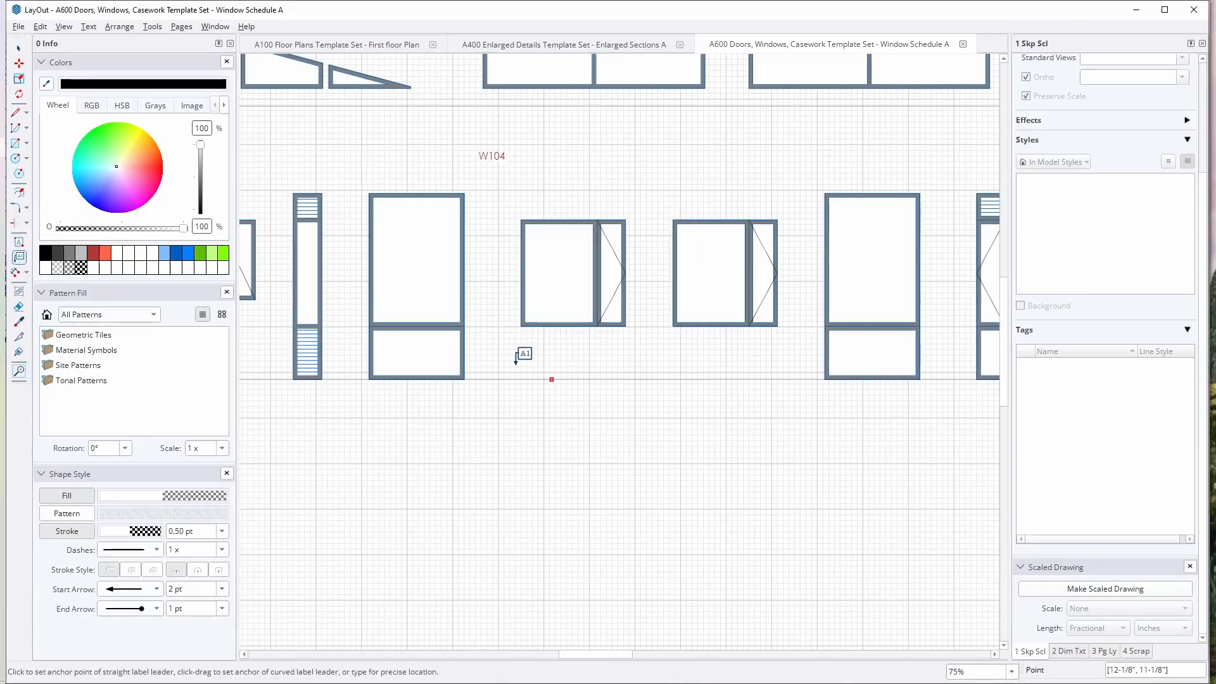
Step: Move the W104 label directly above its window
middle_drag(483, 180, 560, 209)
key(space)
click(574, 187)
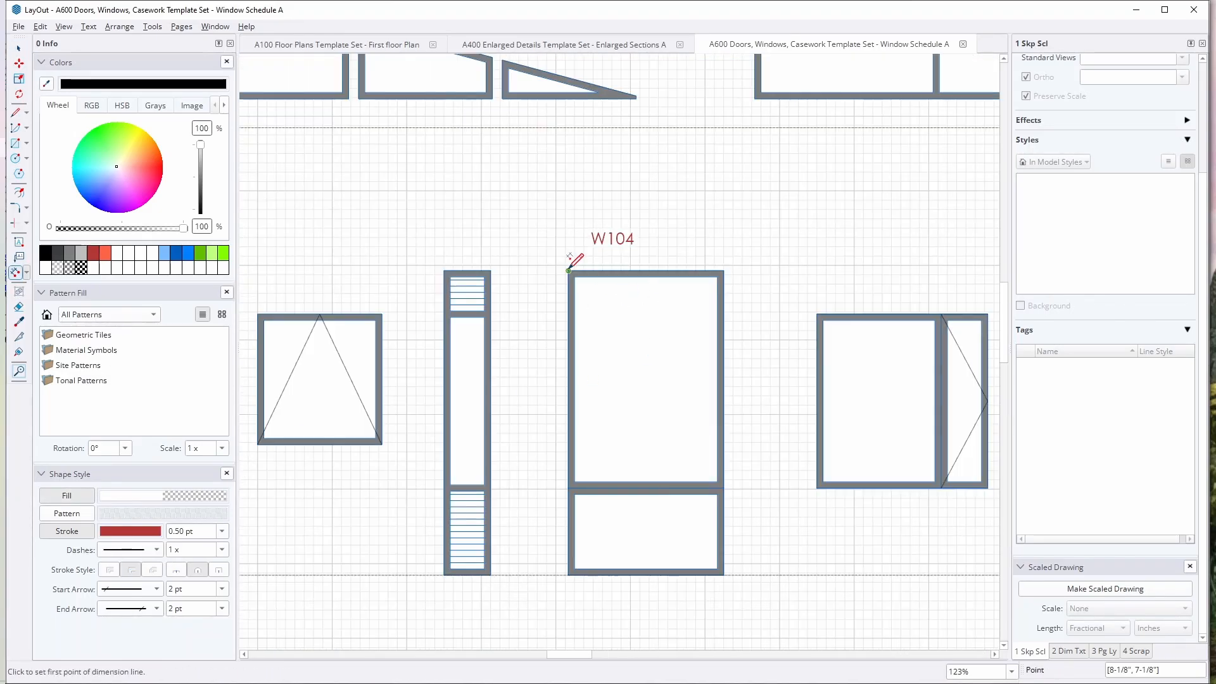
Step: Try to dimension the overall width of the W104 window above its label
click(568, 272)
click(724, 271)
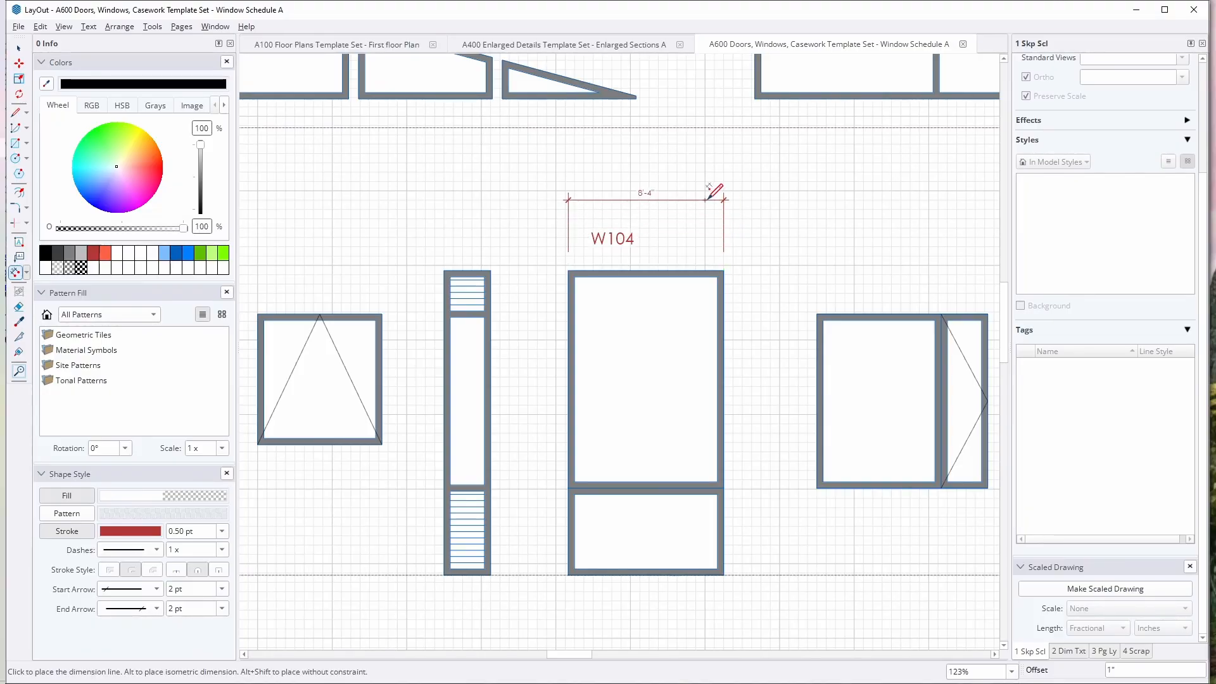
key(Escape)
key(space)
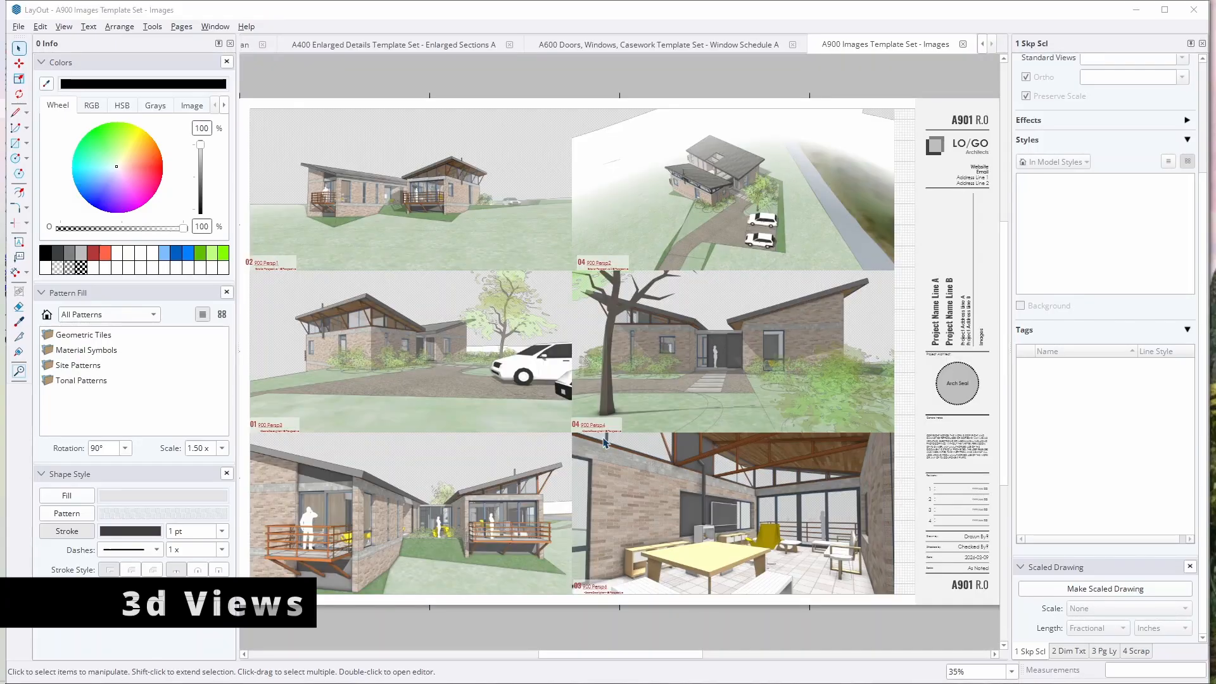
Step: On the A900 Images page, move the 02 900 Persp1 drawing title 1/4" horizontally to align with the perspective viewport's lower-left corner
middle_drag(569, 450, 651, 417)
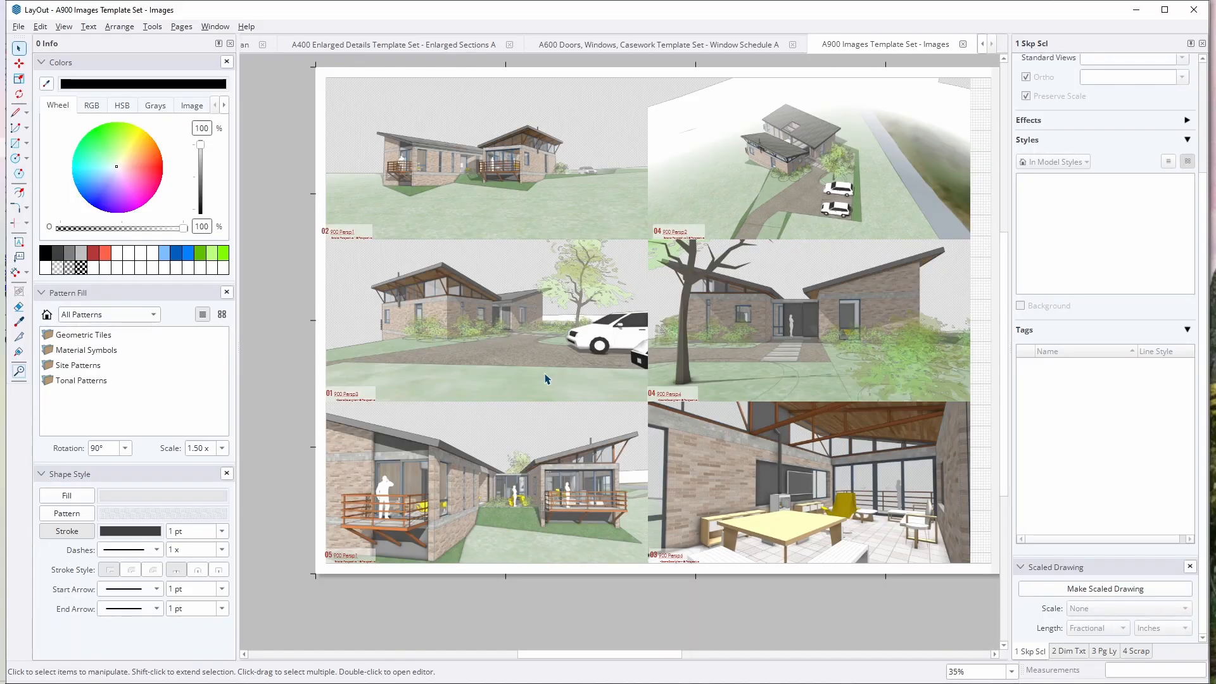
scroll(310, 244, up, 2)
scroll(310, 243, up, 4)
click(482, 276)
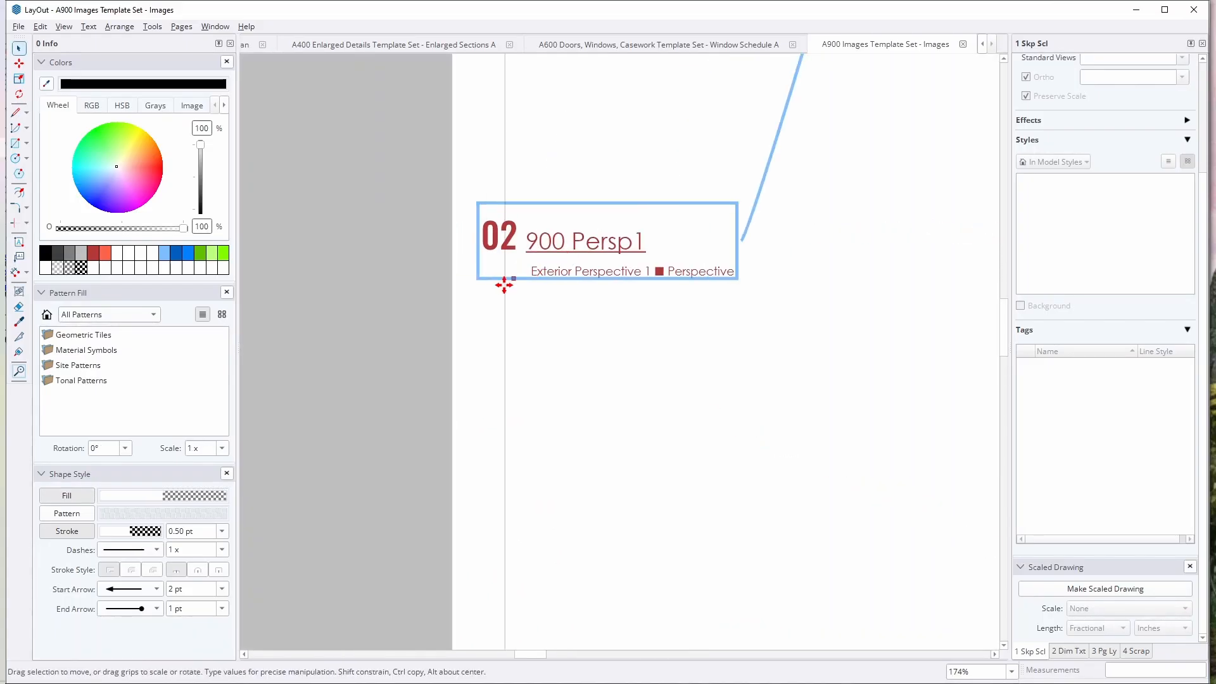
drag(480, 278, 510, 279)
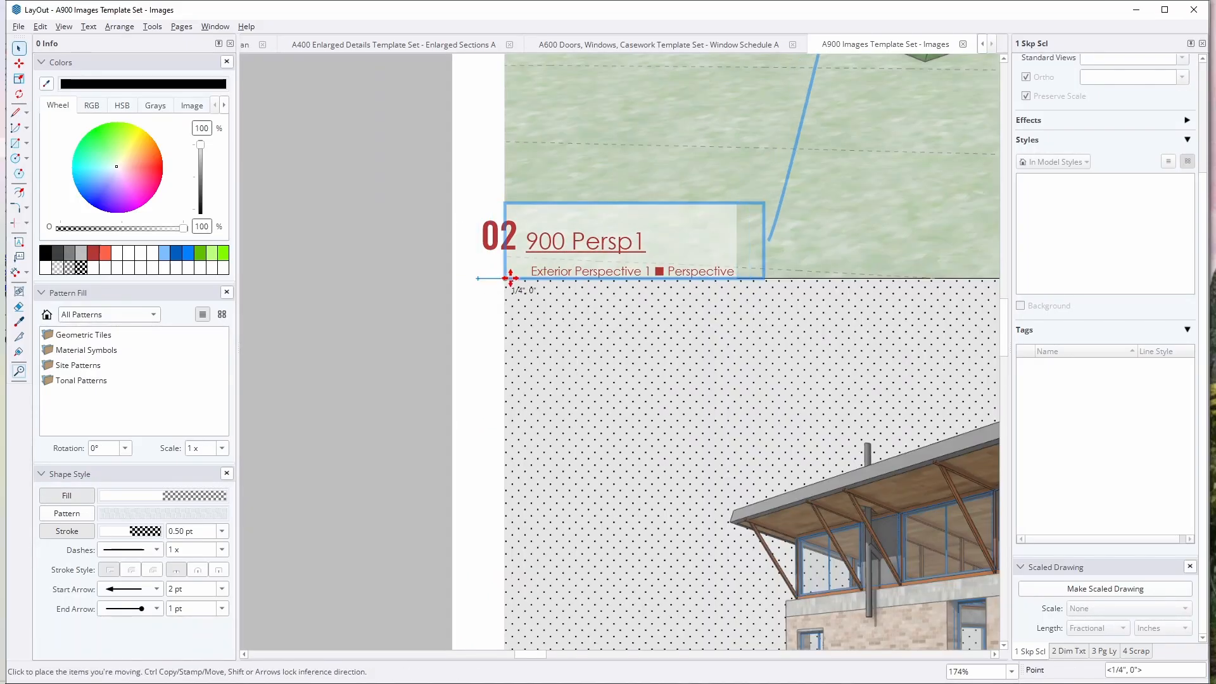
middle_drag(784, 267, 739, 268)
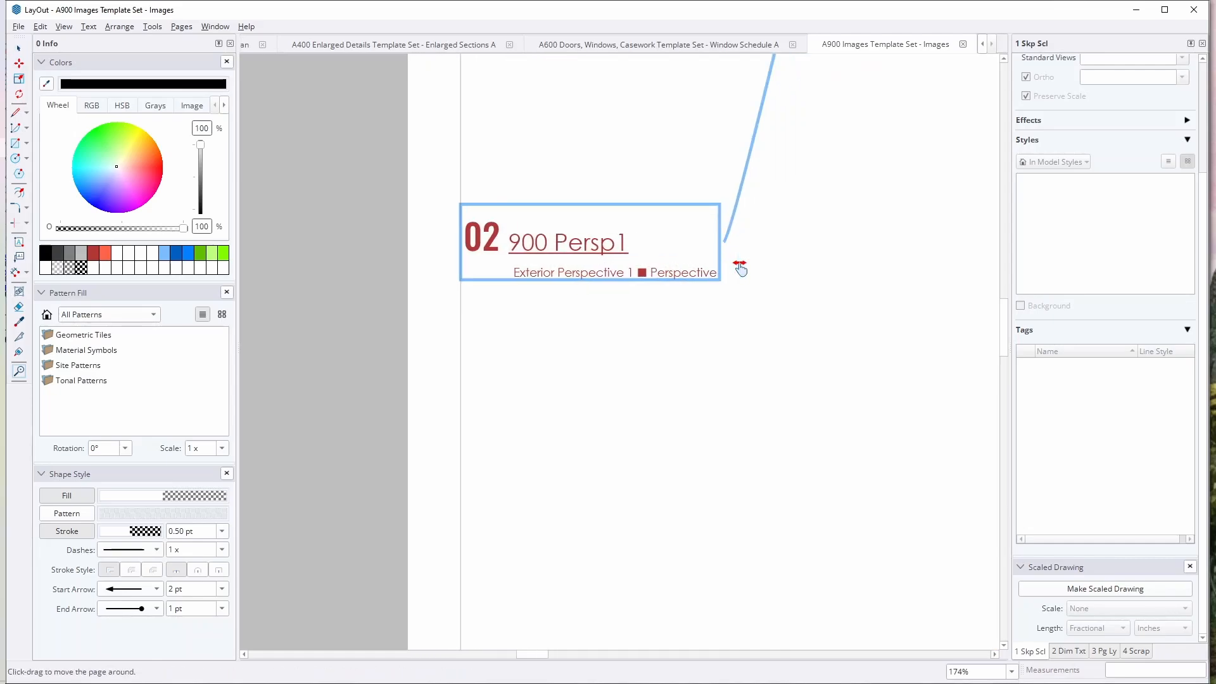
scroll(519, 352, down, 2)
scroll(519, 356, down, 1)
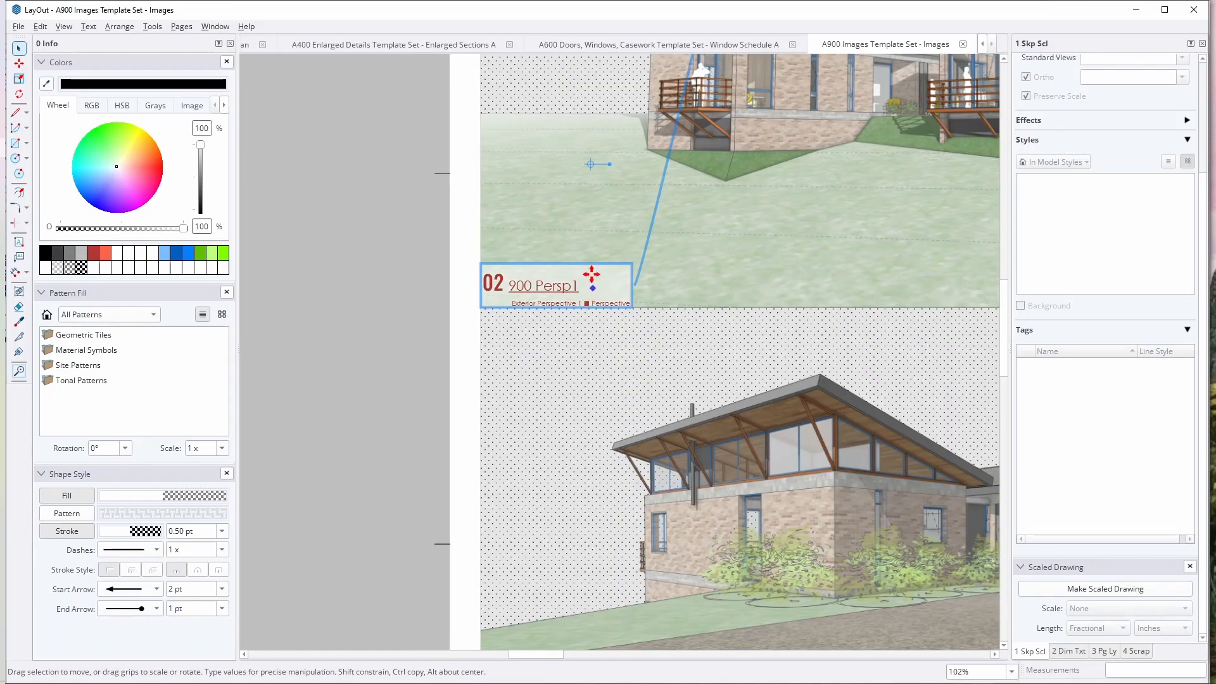
middle_drag(591, 274, 521, 409)
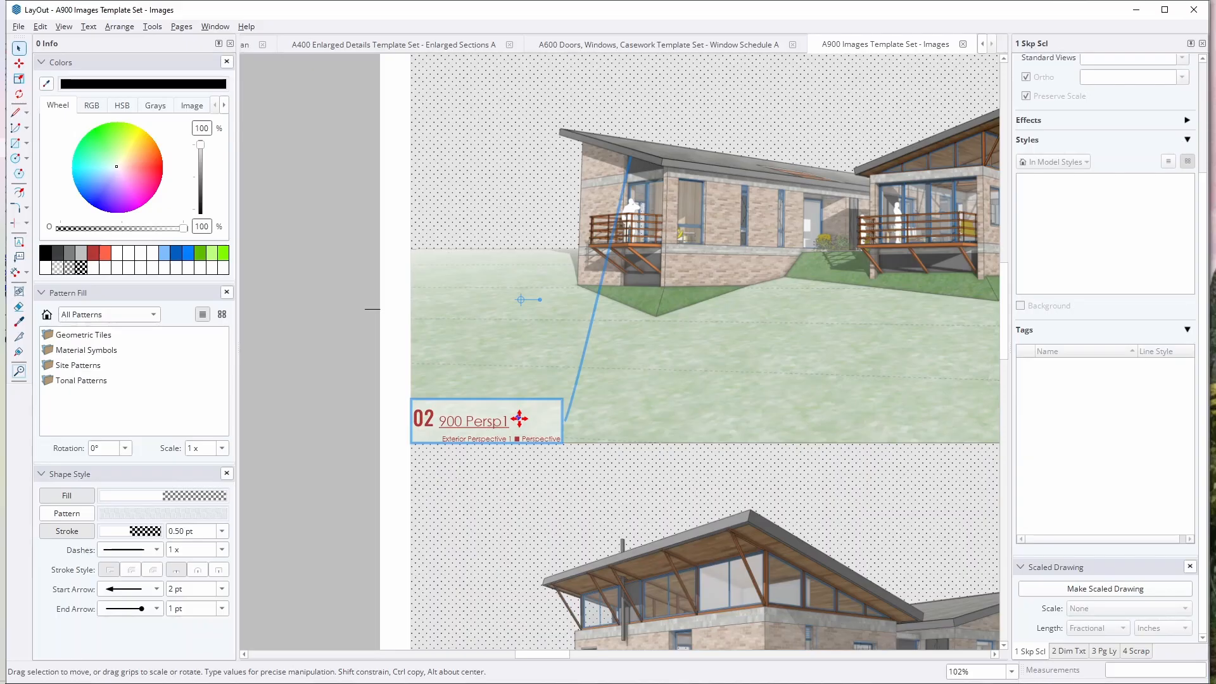
scroll(545, 353, down, 6)
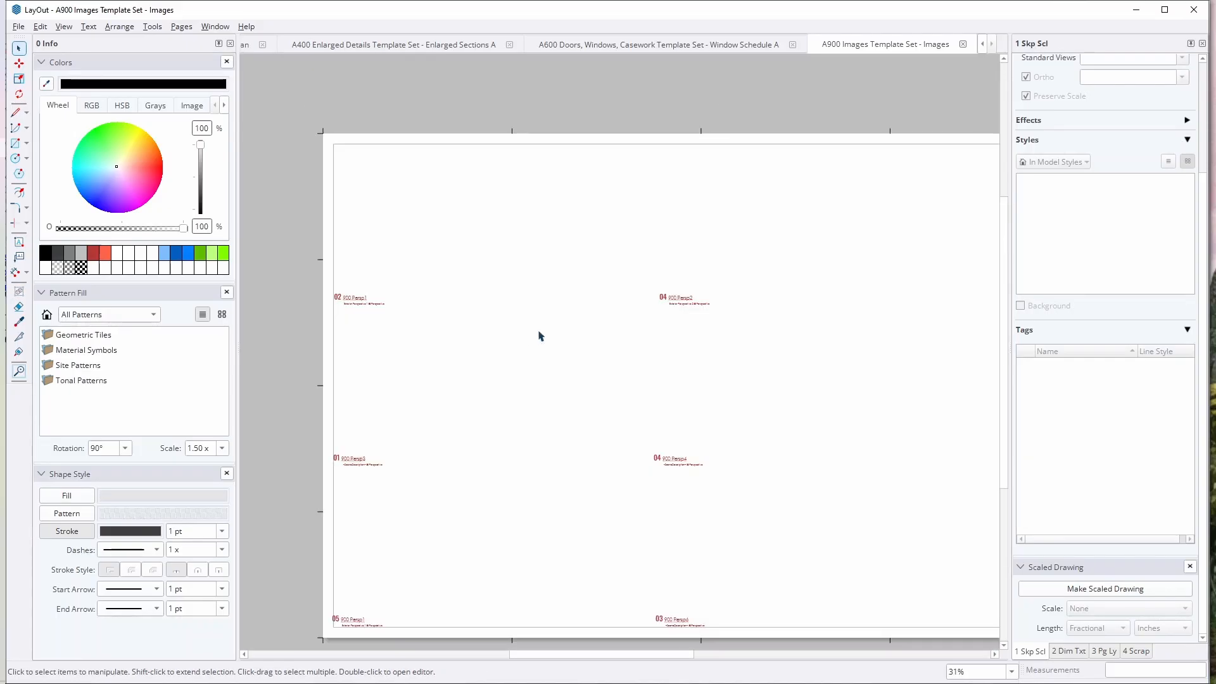